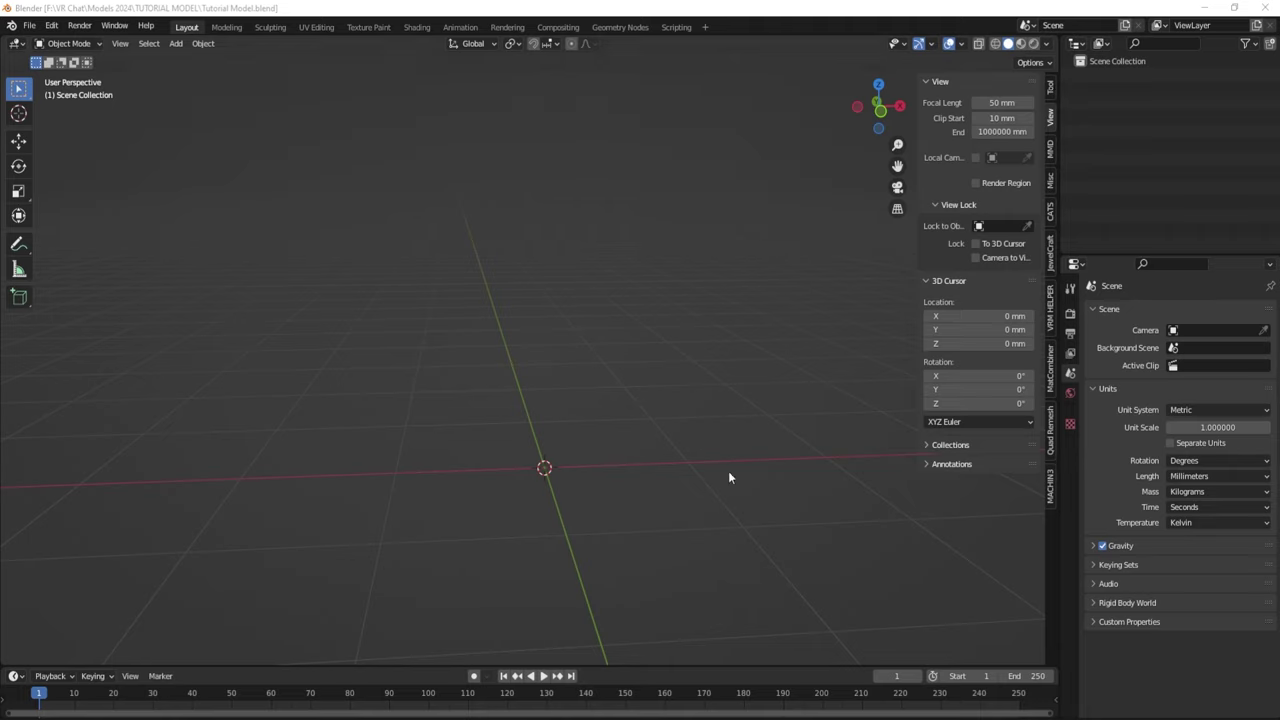
- Open the add-on preferences and view the file browser for installing an add-on, cancelling without installing anything
{"action": "left_click", "coordinate": [51, 25]}
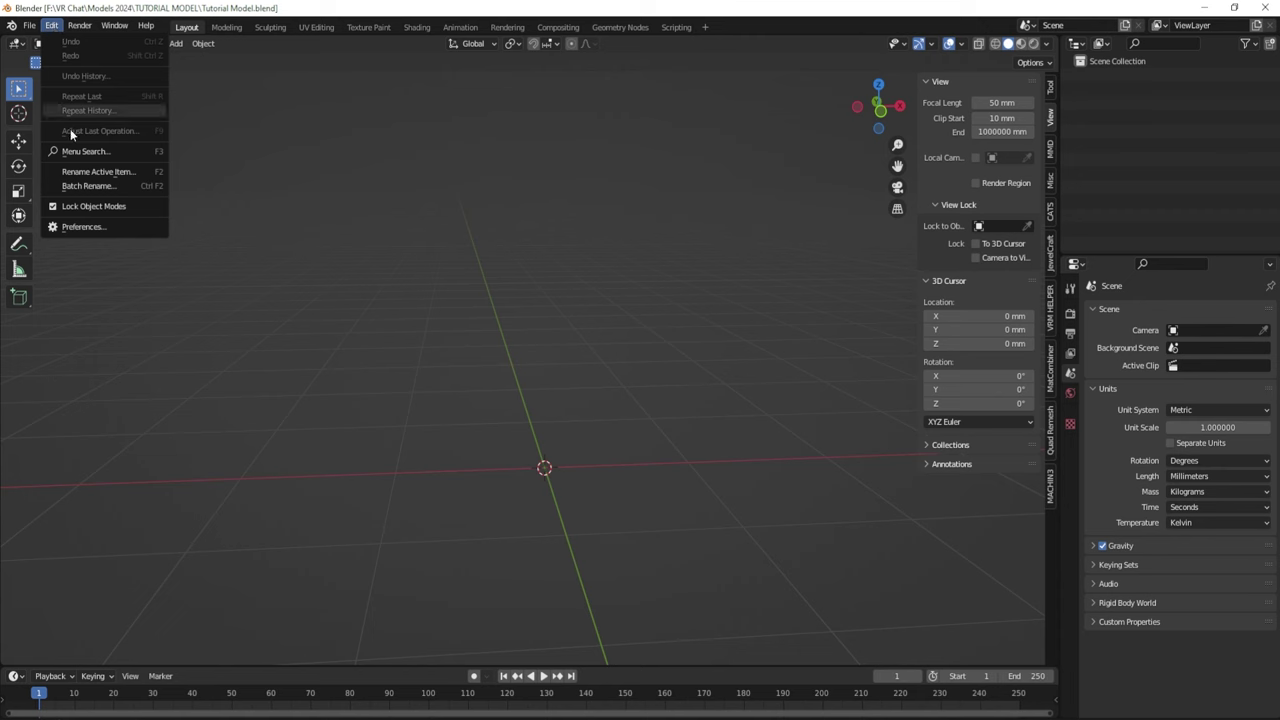
{"action": "left_click", "coordinate": [79, 225]}
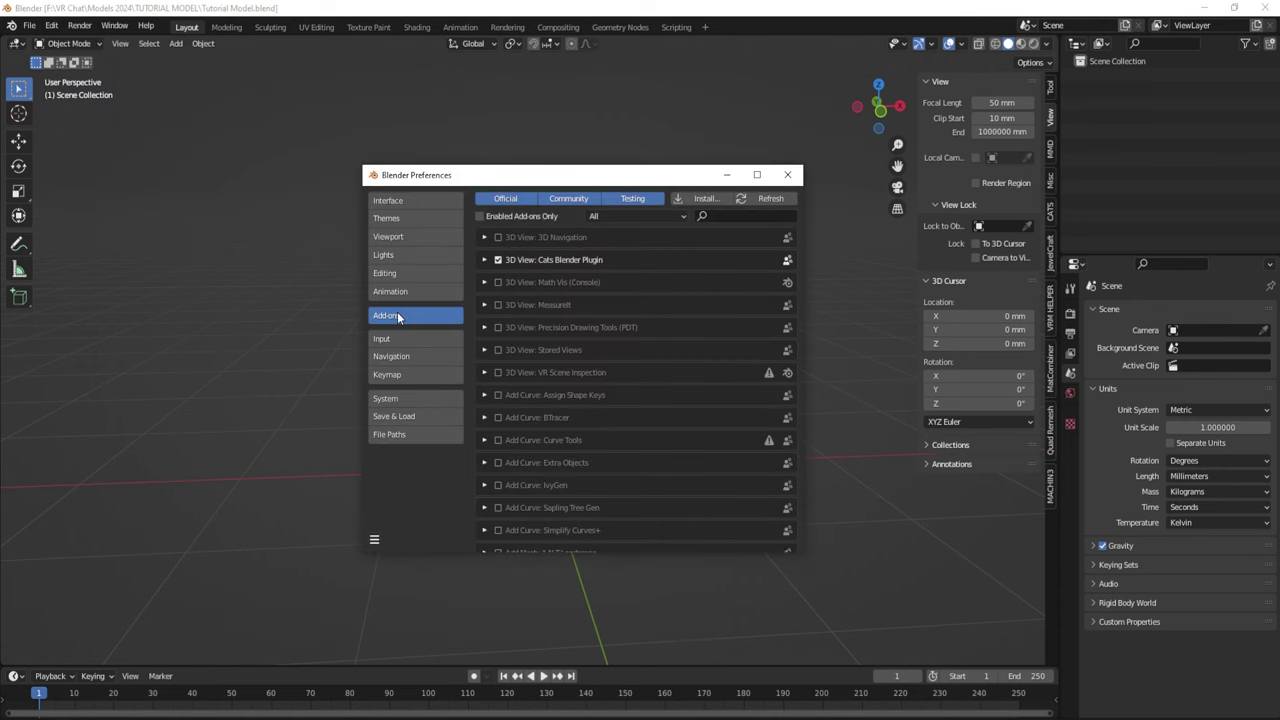
{"action": "left_click", "coordinate": [705, 198]}
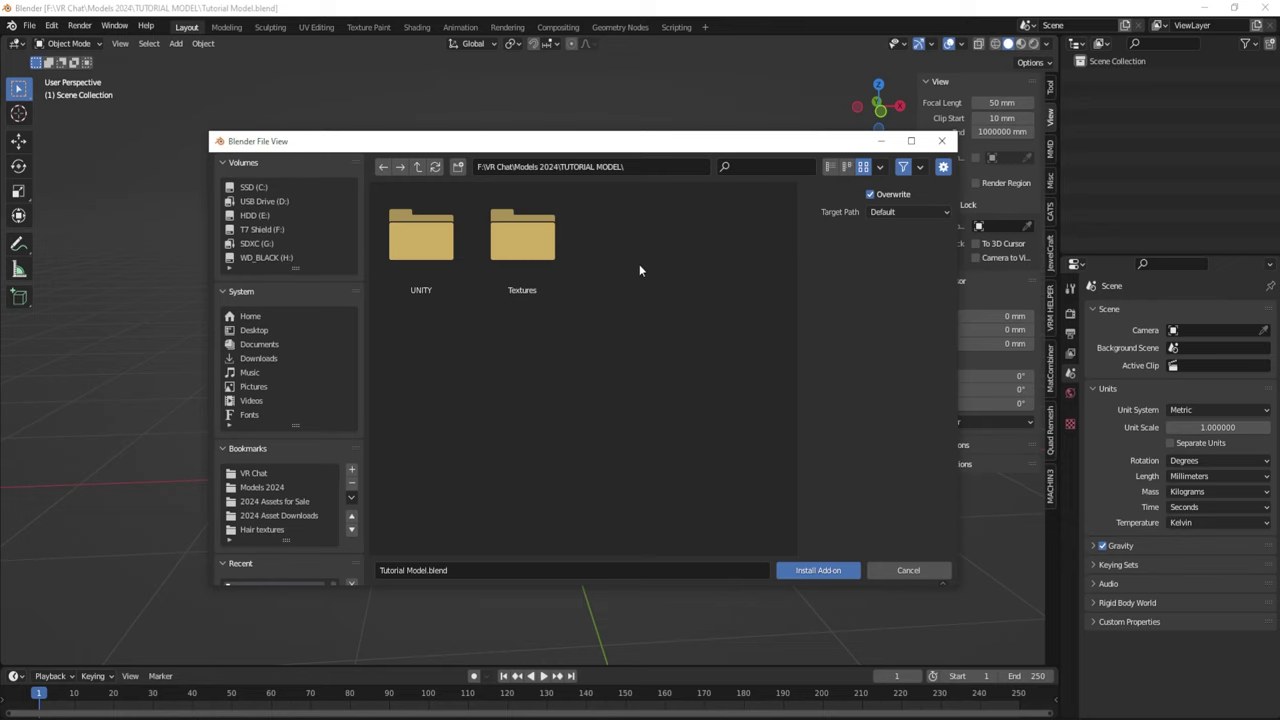
{"action": "left_click", "coordinate": [521, 240]}
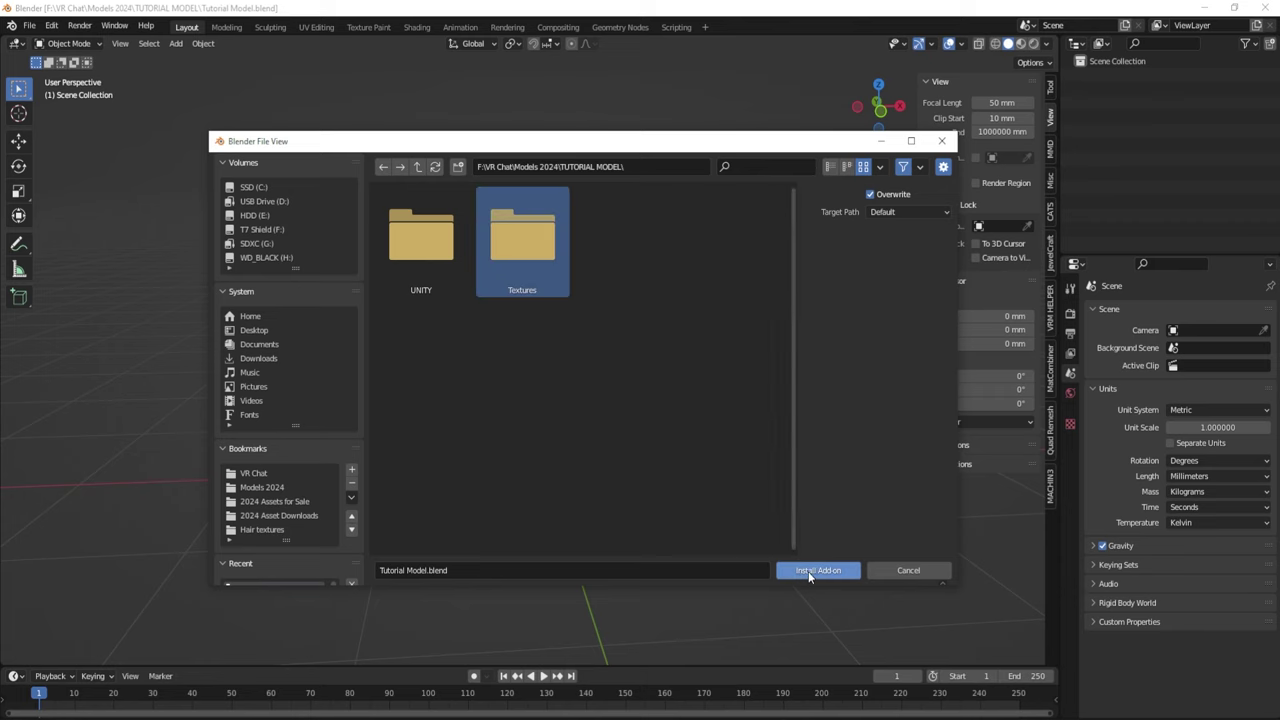
{"action": "left_click", "coordinate": [910, 570]}
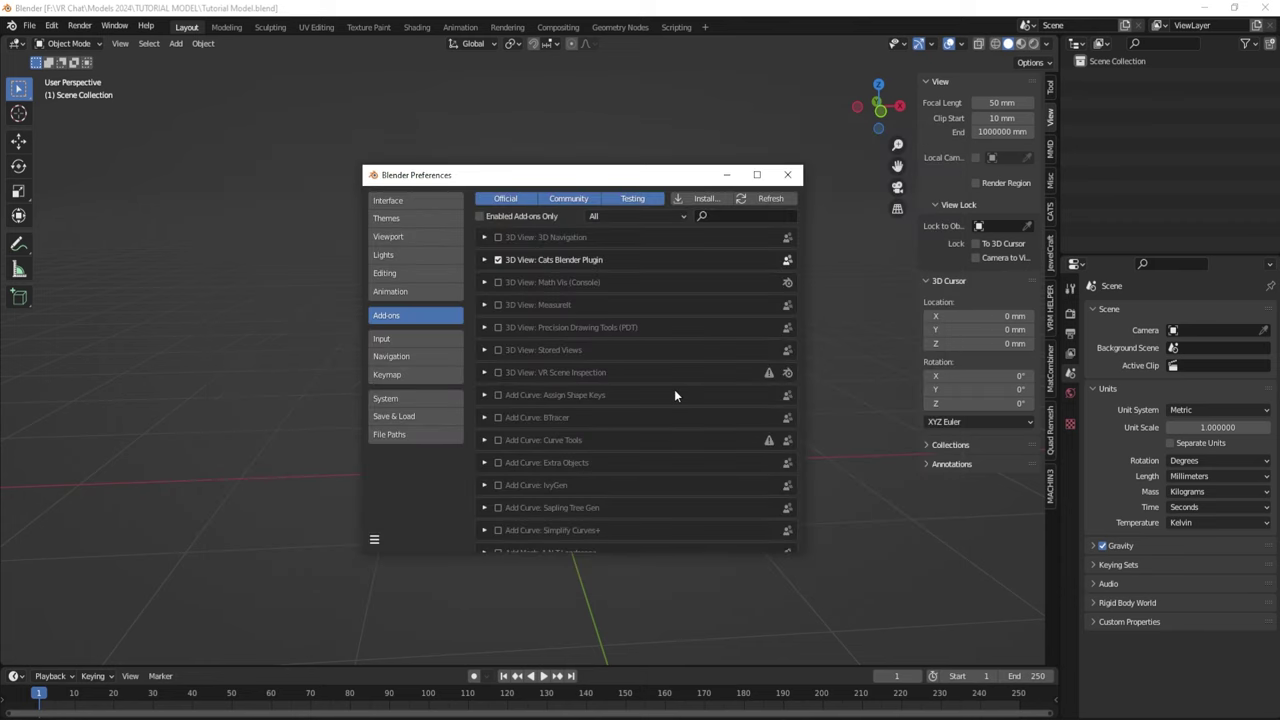
- Search the add-ons for "cat" to check the Cats Blender Plugin and close the preferences
{"action": "left_click", "coordinate": [720, 215]}
{"action": "type", "text": "cat"}
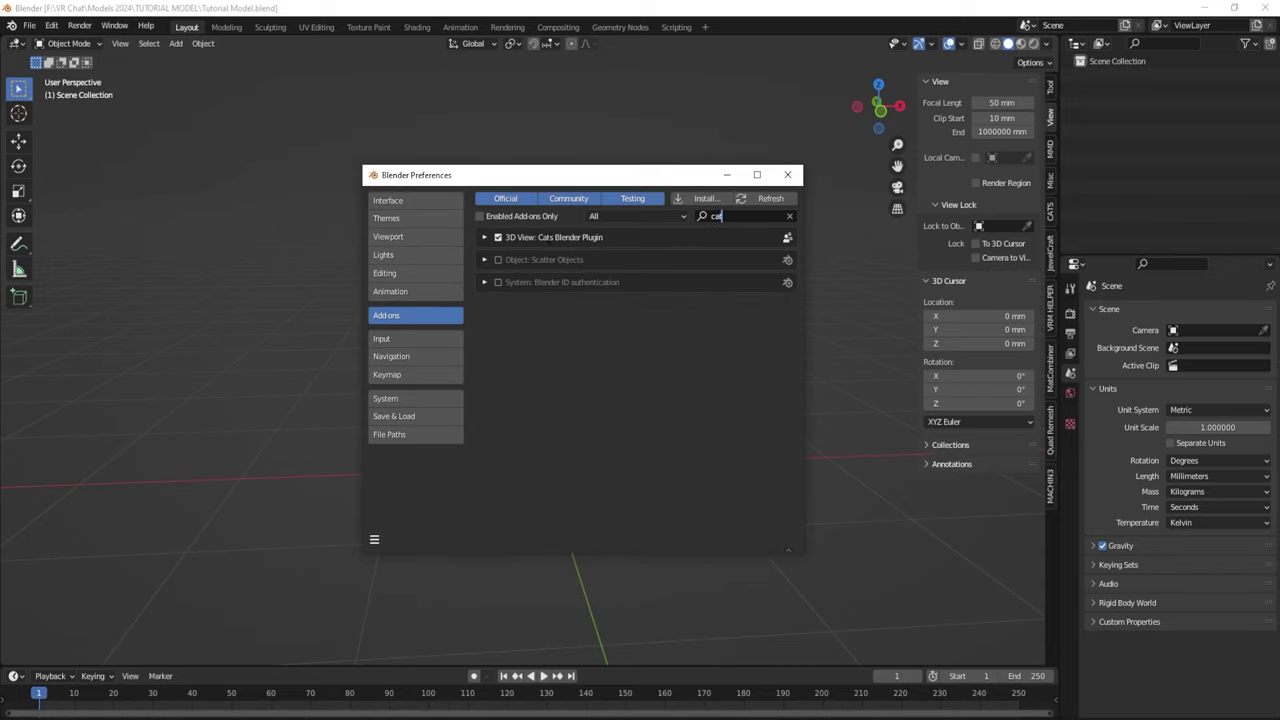
{"action": "left_click", "coordinate": [789, 176]}
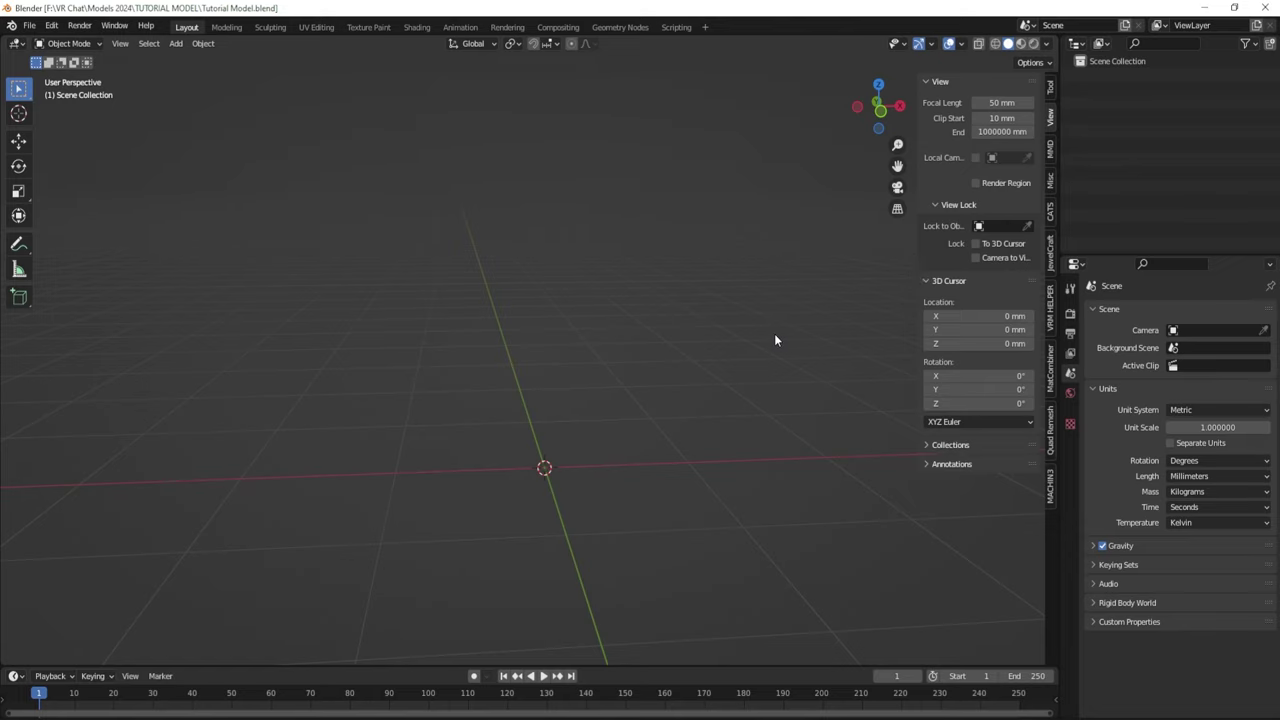
- Switch to File Explorer, examine the images in the Textures folder, and return to the TUTORIAL MODEL folder
{"action": "key", "text": "alt+Tab"}
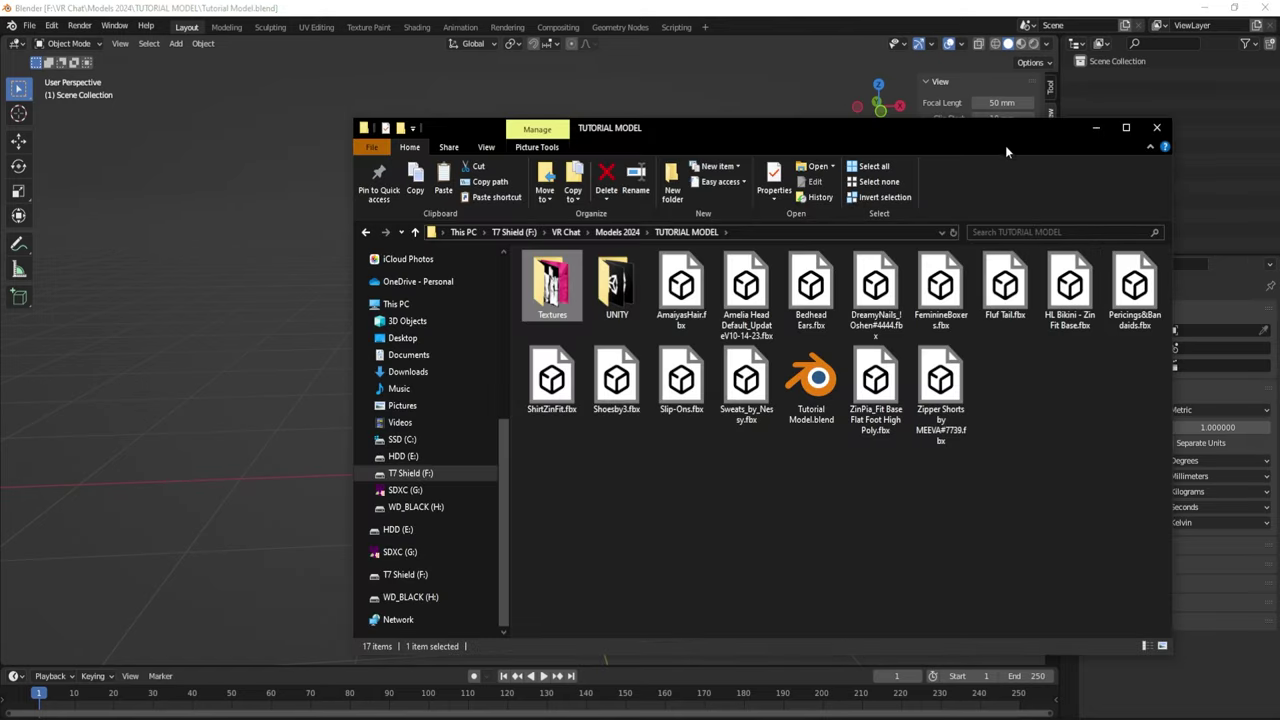
{"action": "left_click_drag", "start_coordinate": [1003, 128], "coordinate": [923, 105]}
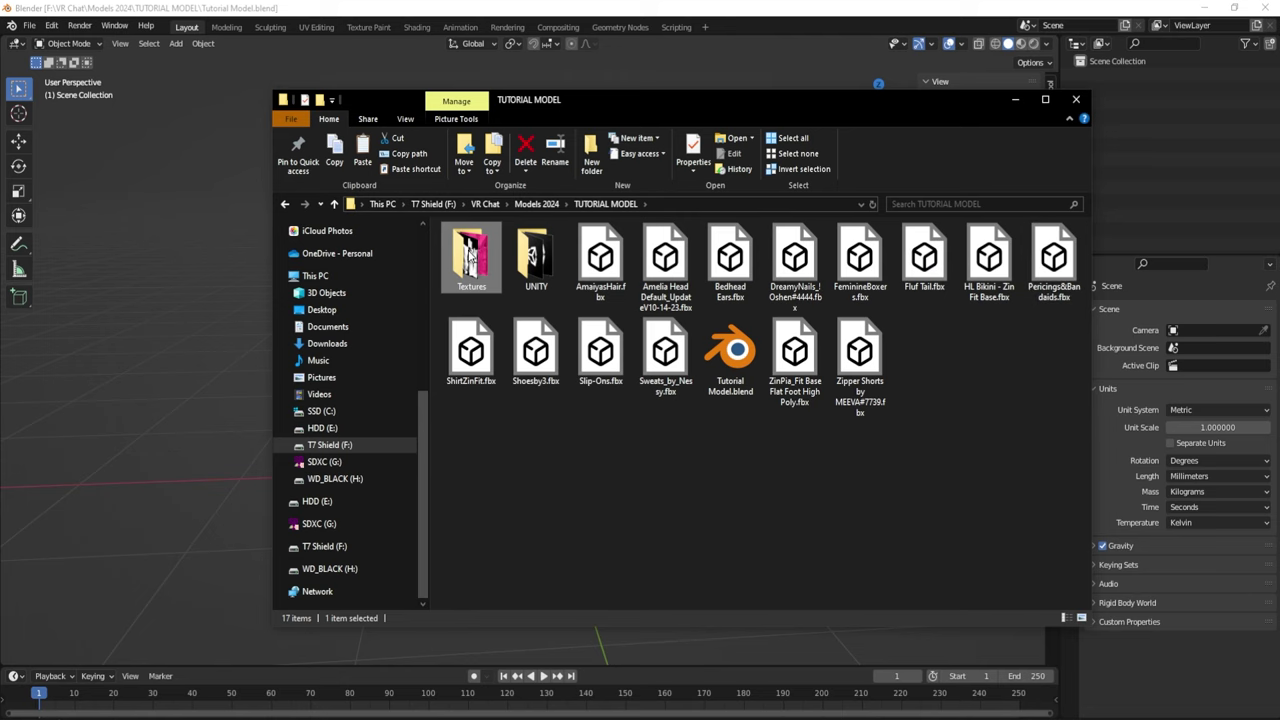
{"action": "double_click", "coordinate": [470, 255]}
{"action": "scroll", "coordinate": [907, 472], "scroll_direction": "down", "scroll_amount": 2}
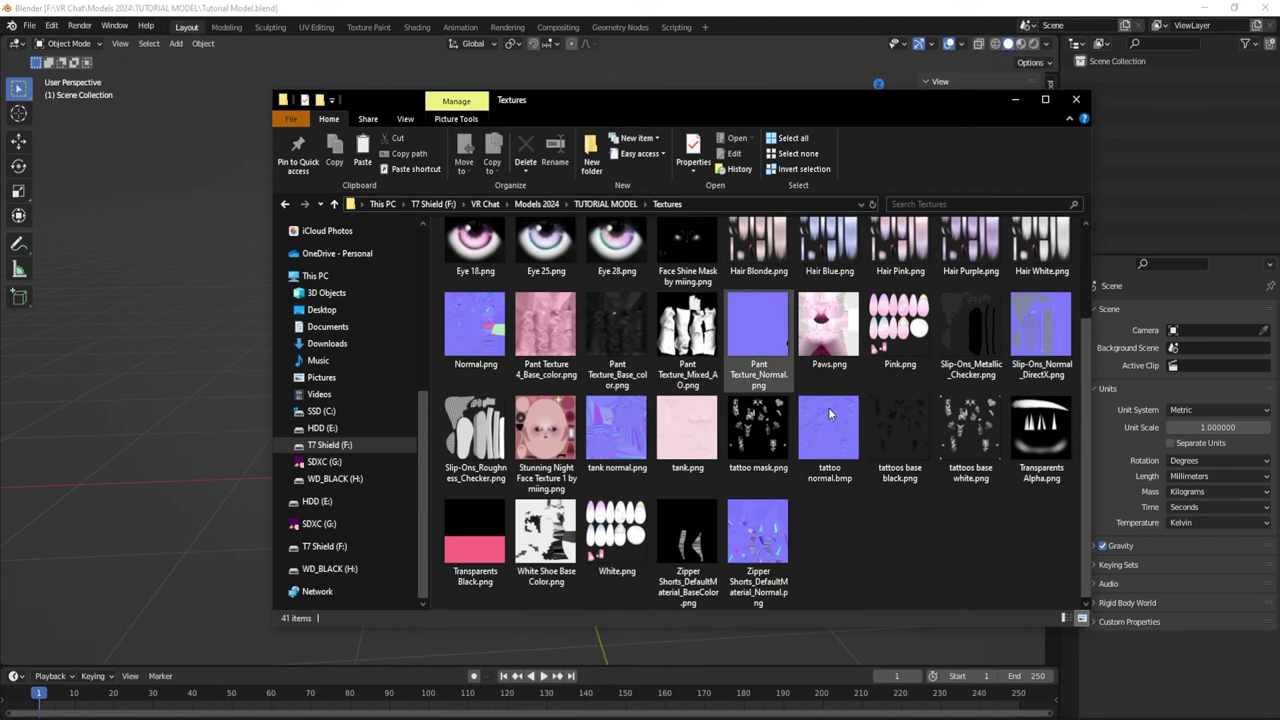
{"action": "scroll", "coordinate": [950, 548], "scroll_direction": "up", "scroll_amount": 2}
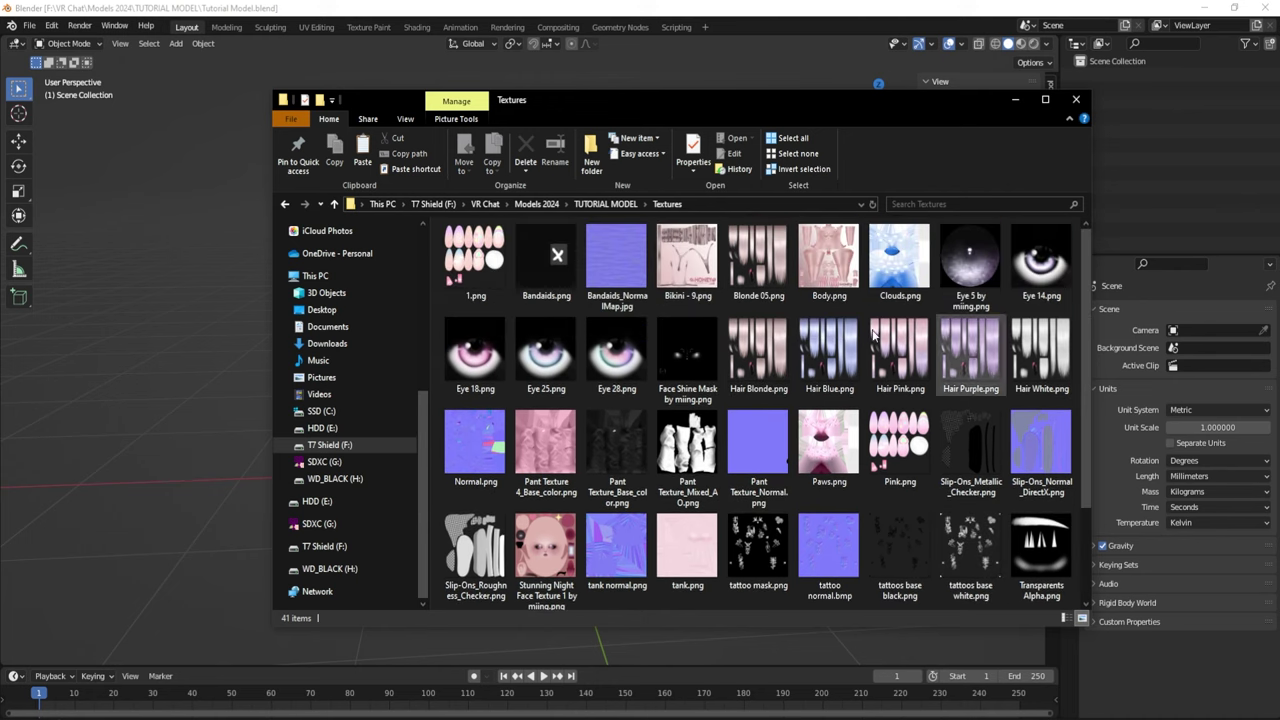
{"action": "scroll", "coordinate": [848, 480], "scroll_direction": "down", "scroll_amount": 2}
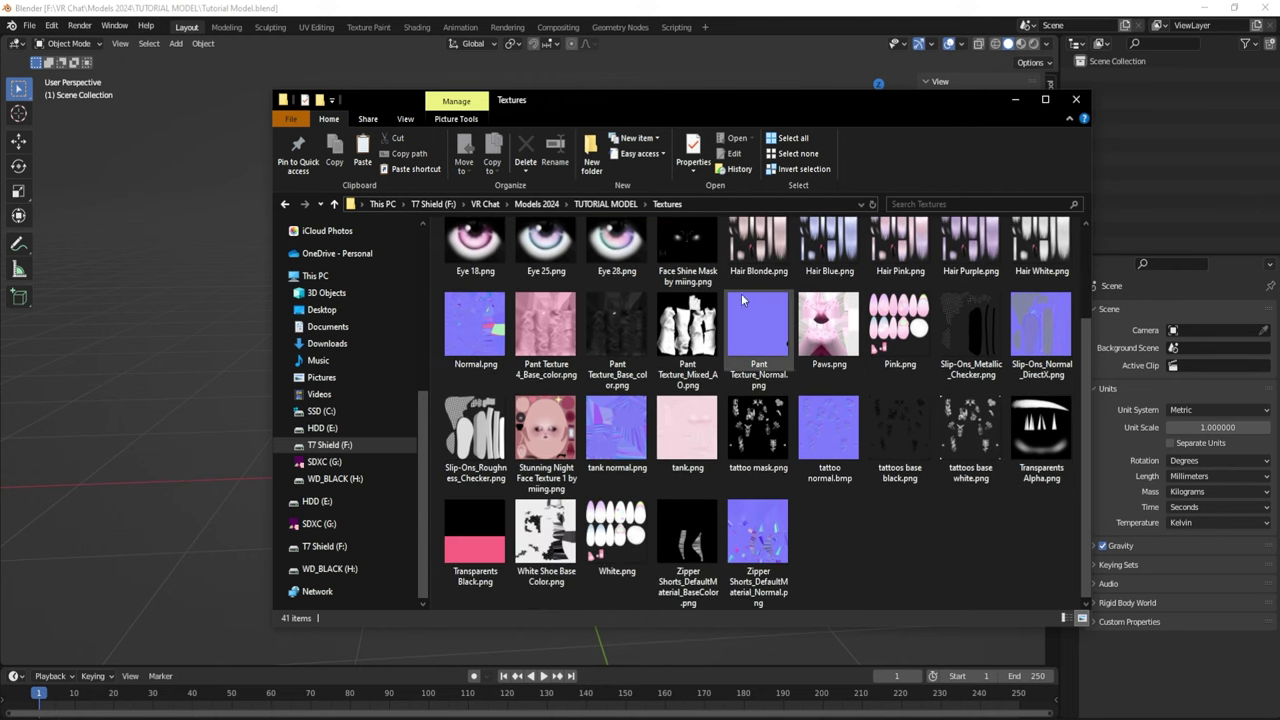
{"action": "key", "text": "BackSpace"}
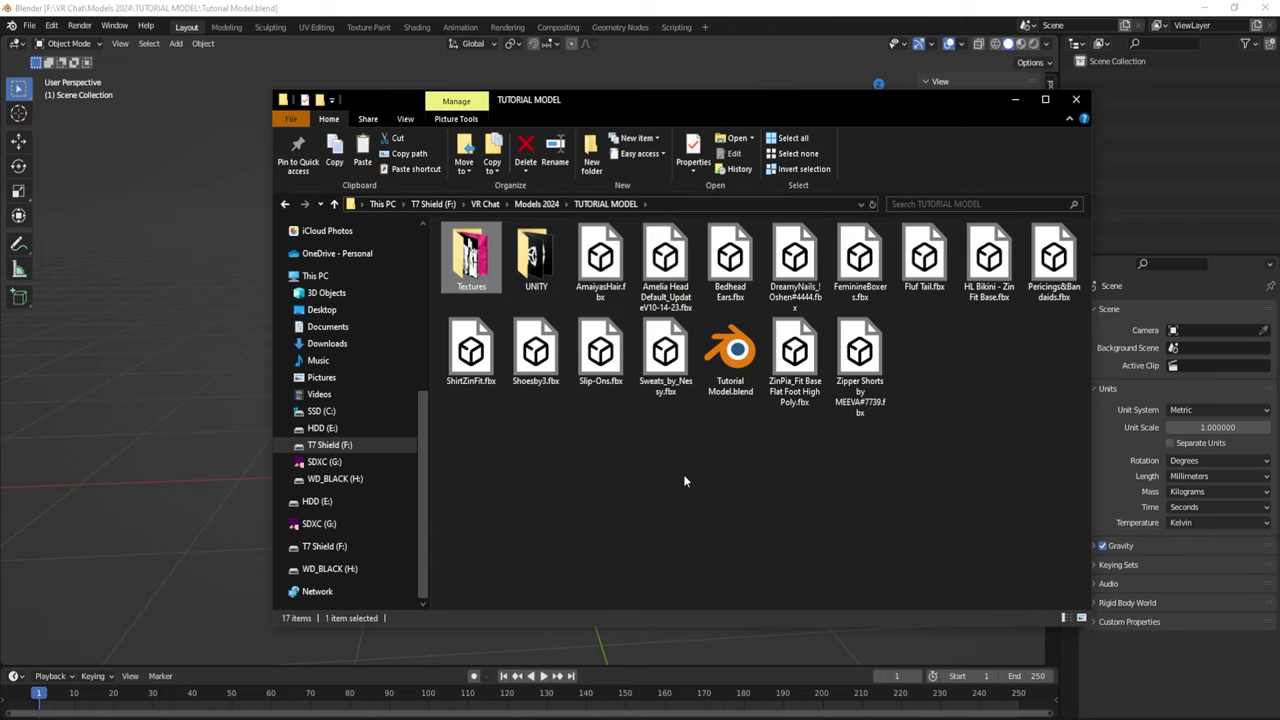
- Reopen the Textures folder and inspect the Pant Texture_Normal.png and tattoos base white.png files
{"action": "double_click", "coordinate": [480, 258]}
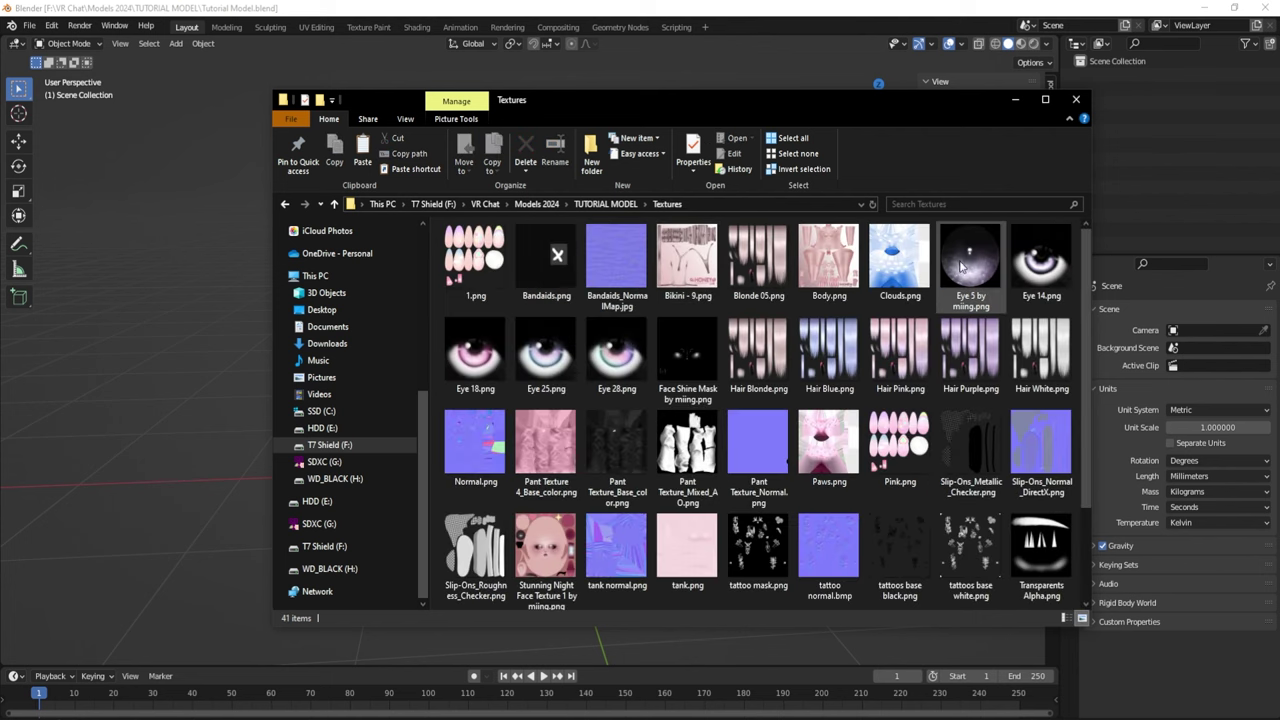
{"action": "scroll", "coordinate": [1030, 400], "scroll_direction": "down", "scroll_amount": 2}
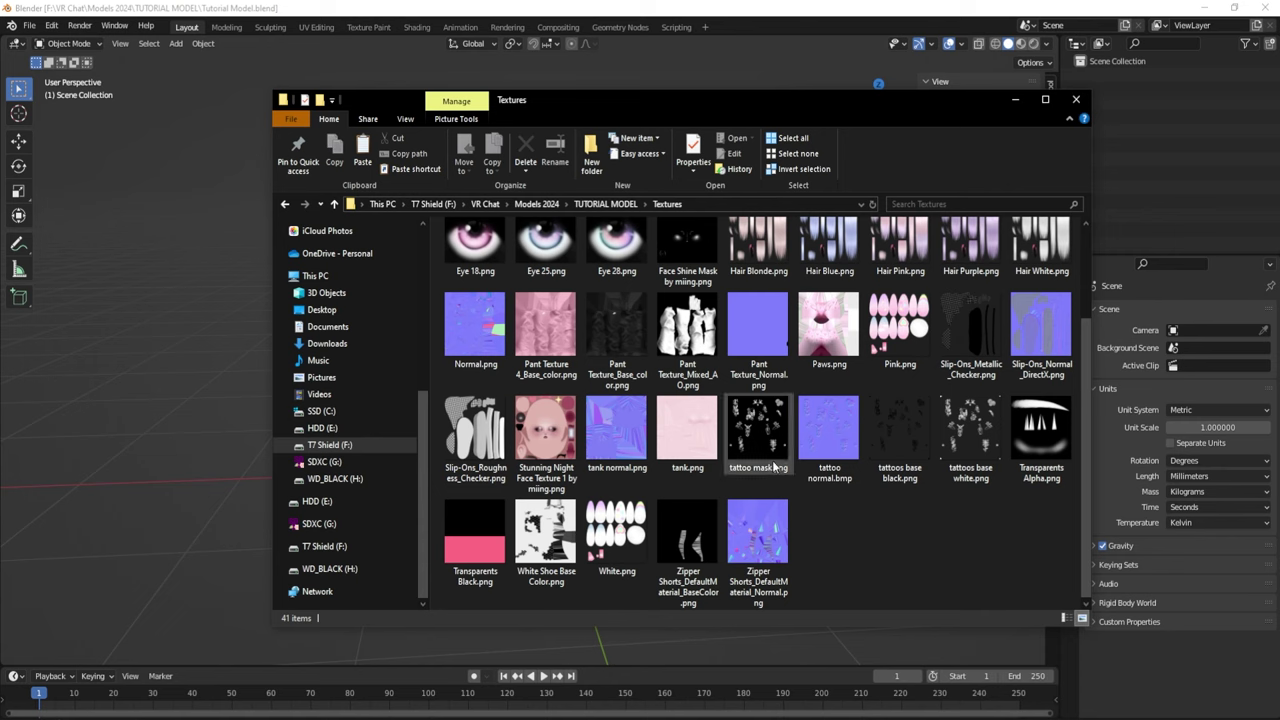
{"action": "left_click", "coordinate": [760, 322]}
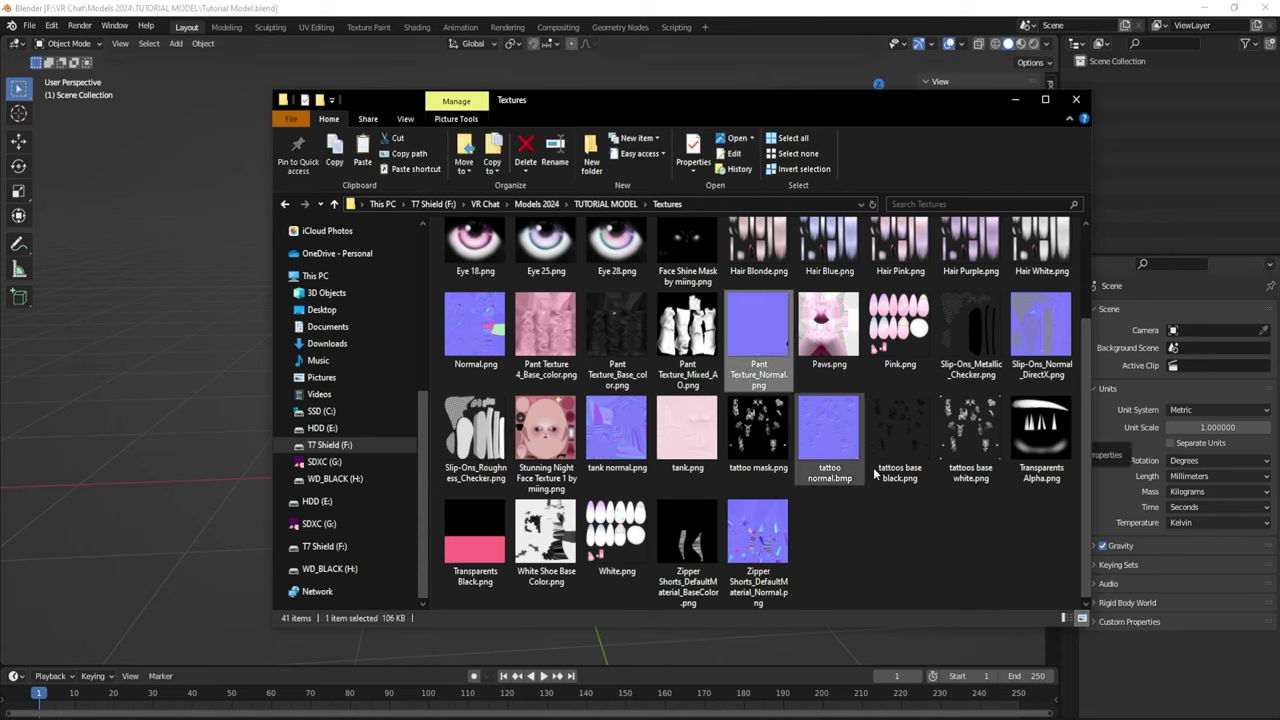
{"action": "mouse_move", "coordinate": [755, 334]}
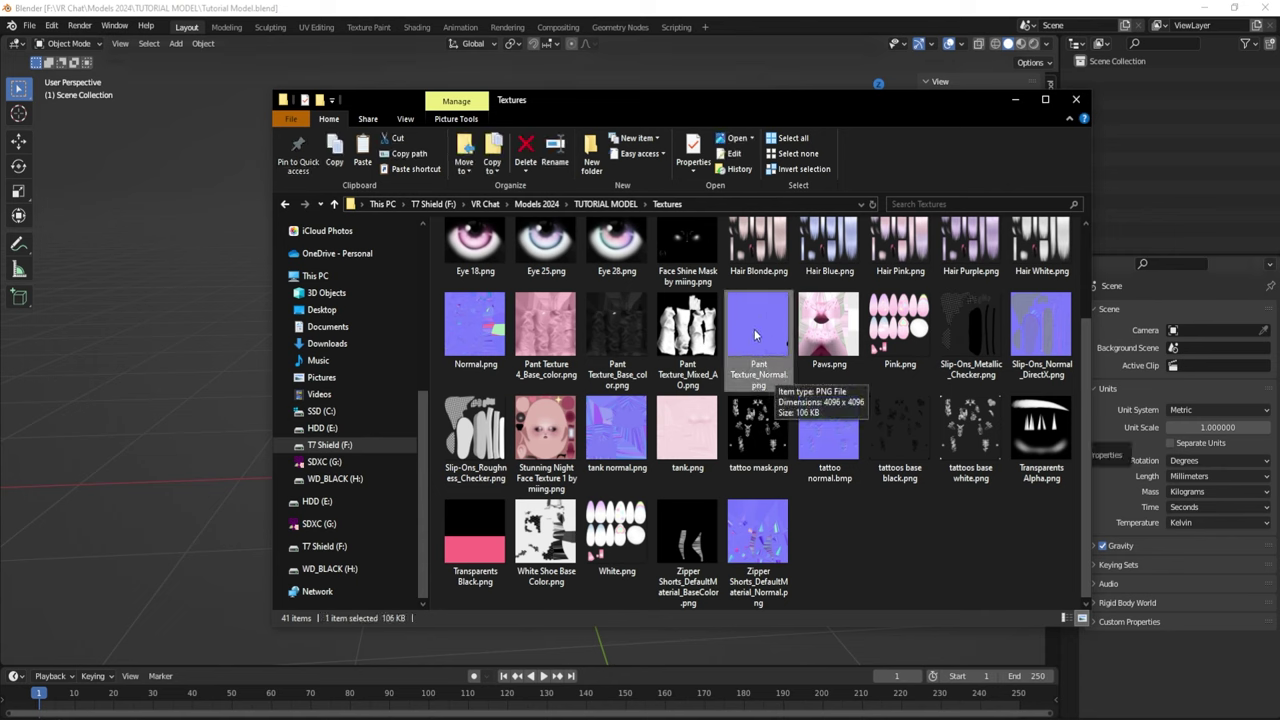
{"action": "left_click", "coordinate": [968, 438]}
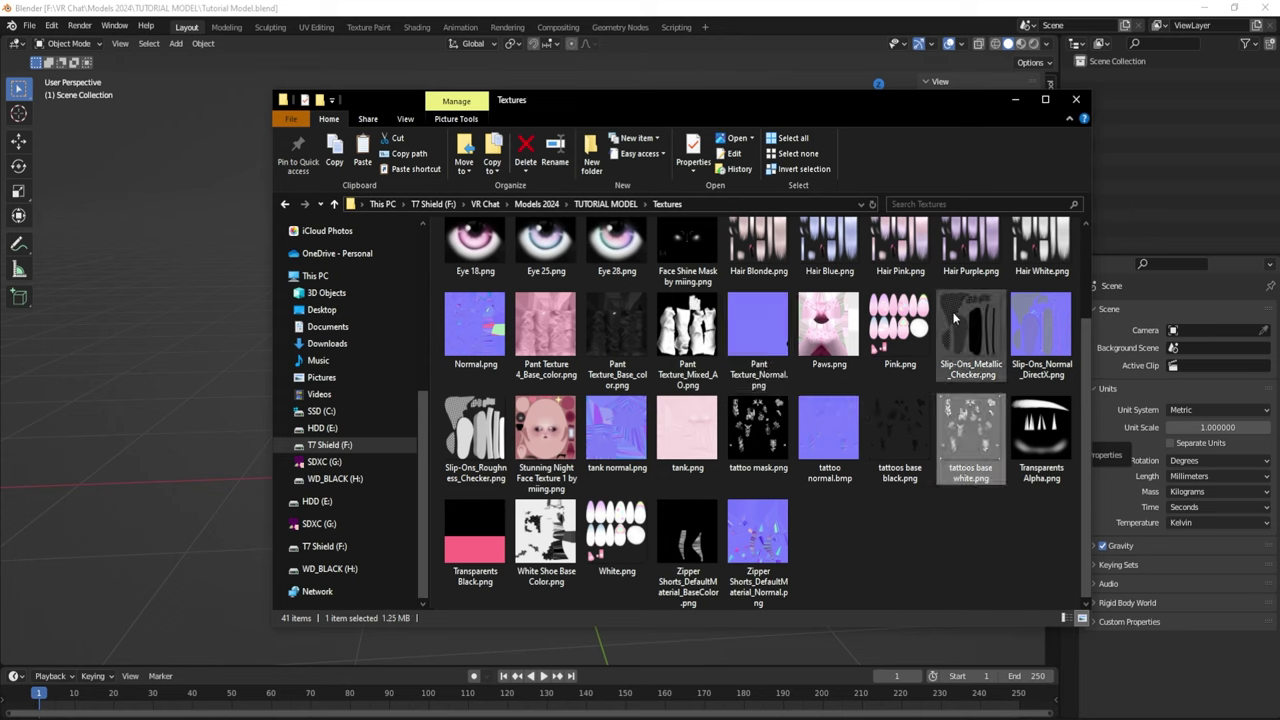
- Rename the texture file Pink.png as nails pink.png in the Textures folder
{"action": "left_click", "coordinate": [894, 370]}
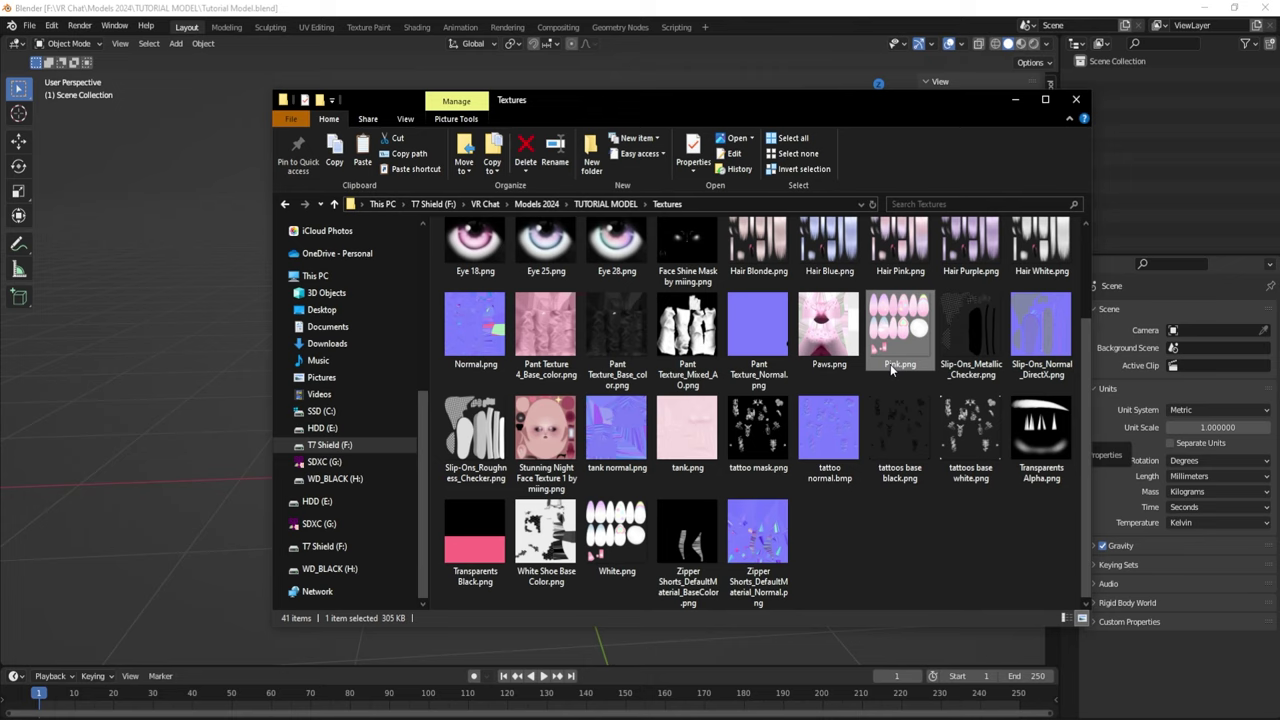
{"action": "left_click", "coordinate": [894, 367]}
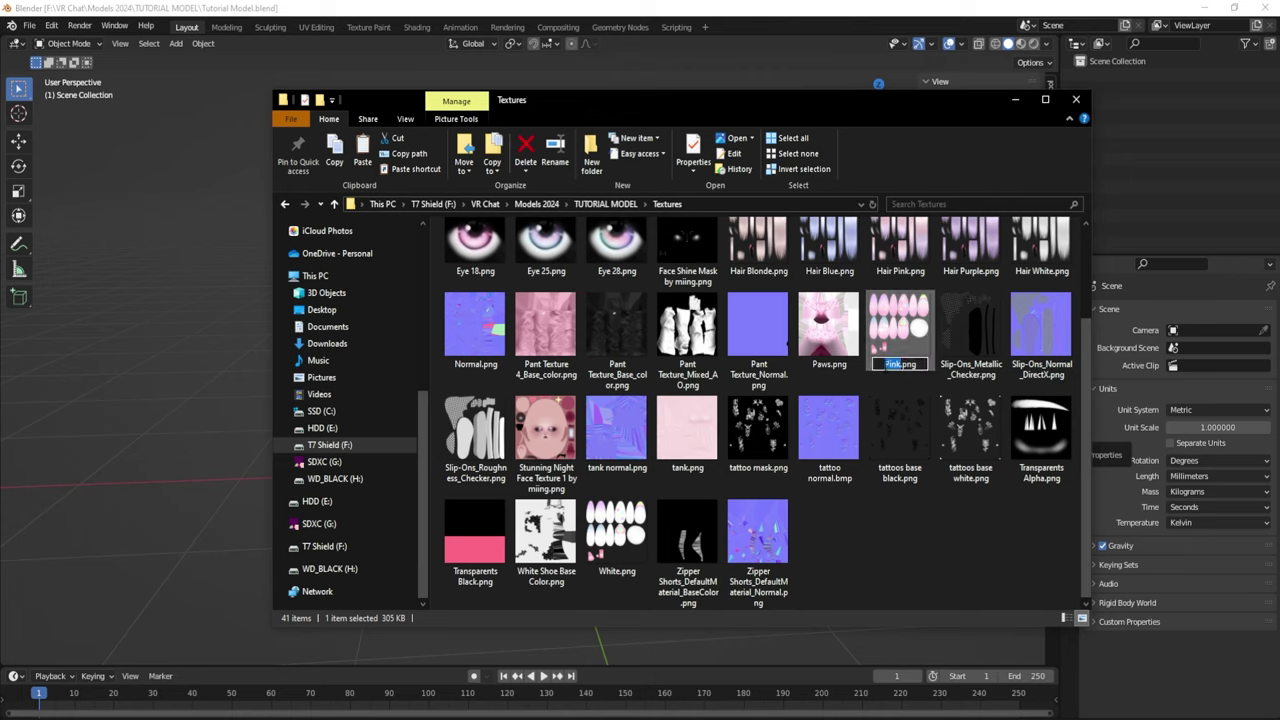
{"action": "type", "text": "nails pink"}
{"action": "key", "text": "Return"}
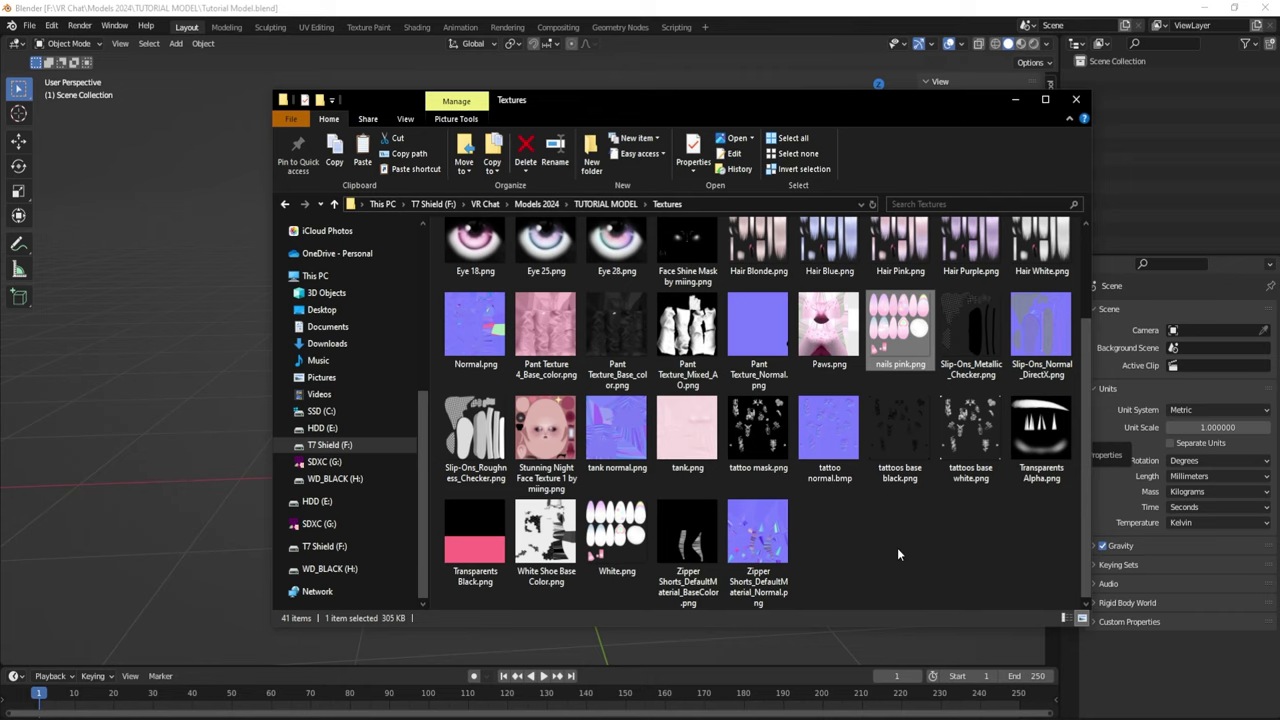
{"action": "scroll", "coordinate": [897, 554], "scroll_direction": "up", "scroll_amount": 1}
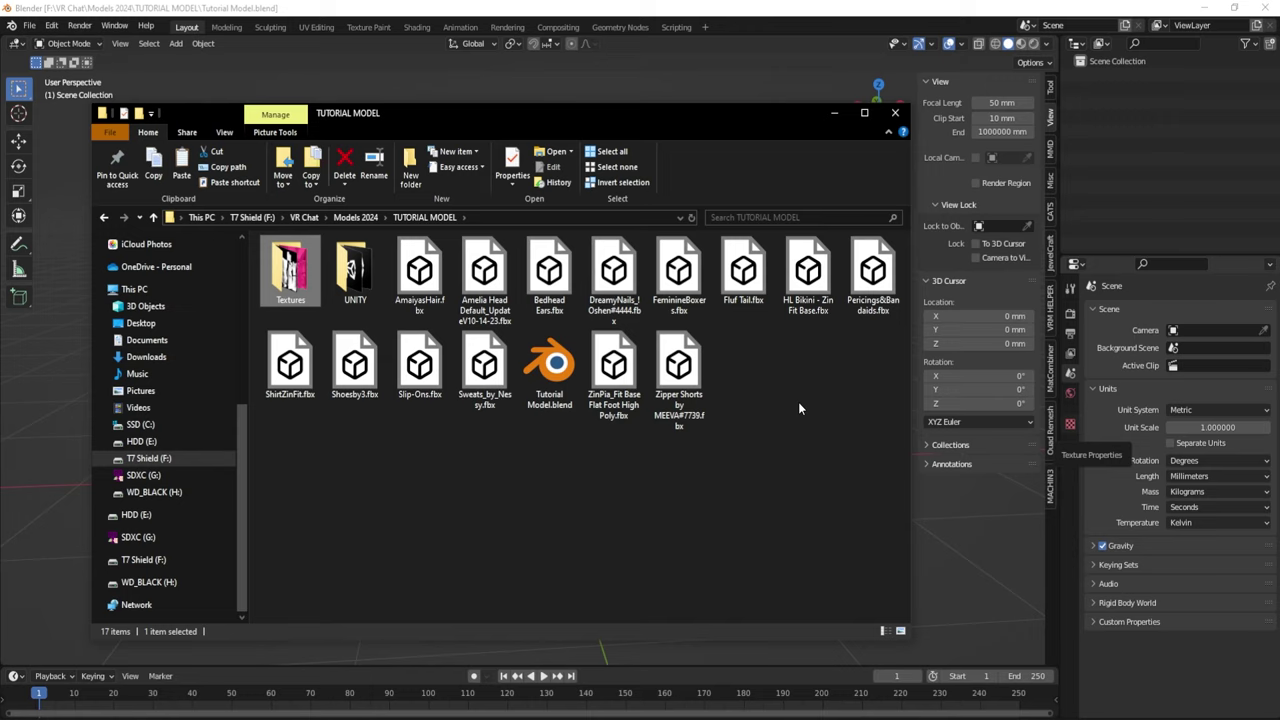
- View the Textures folder's contents again and return to the TUTORIAL MODEL folder
{"action": "double_click", "coordinate": [290, 270]}
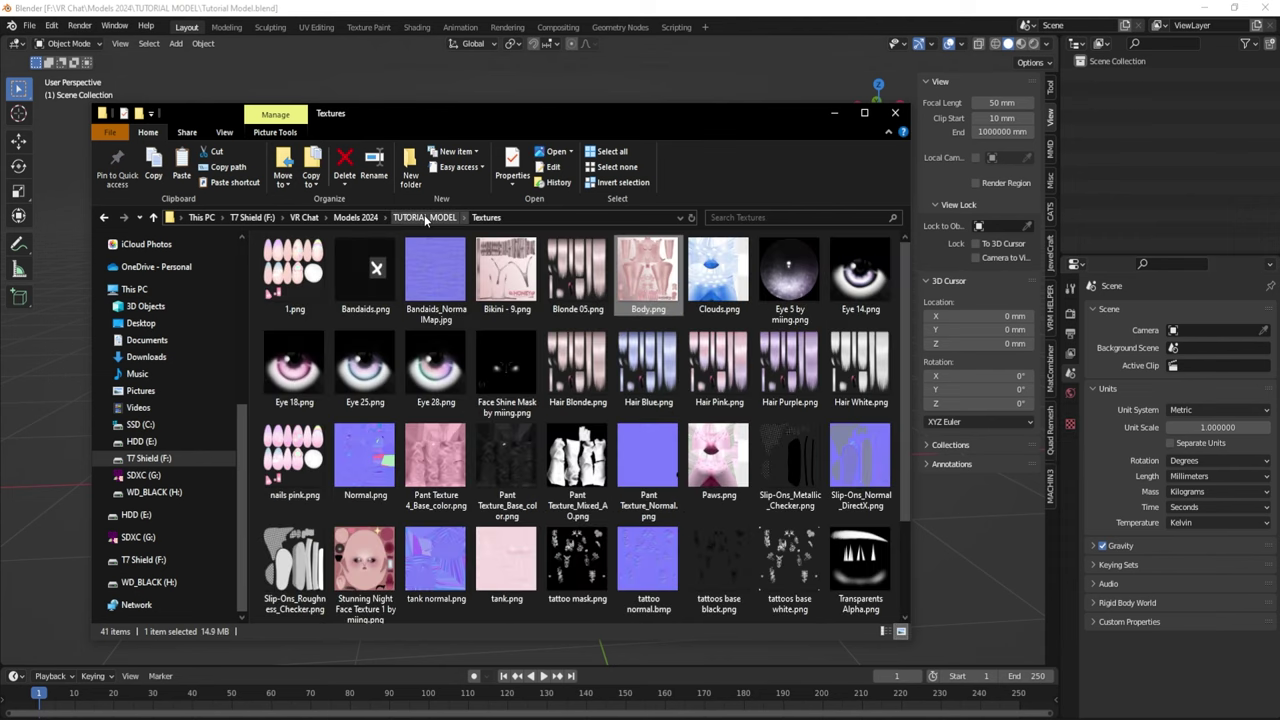
{"action": "left_click", "coordinate": [425, 218]}
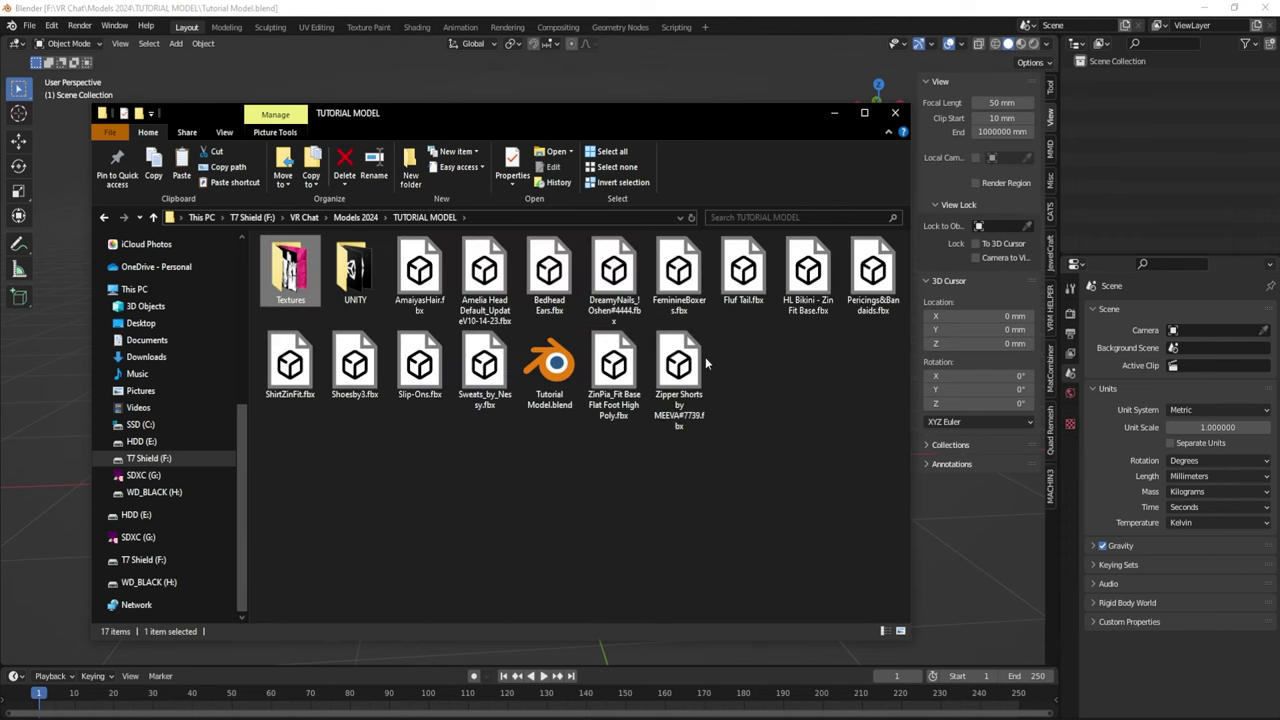
- Minimize File Explorer to get back to Blender and show the CATS plugin's tools
{"action": "left_click", "coordinate": [833, 113]}
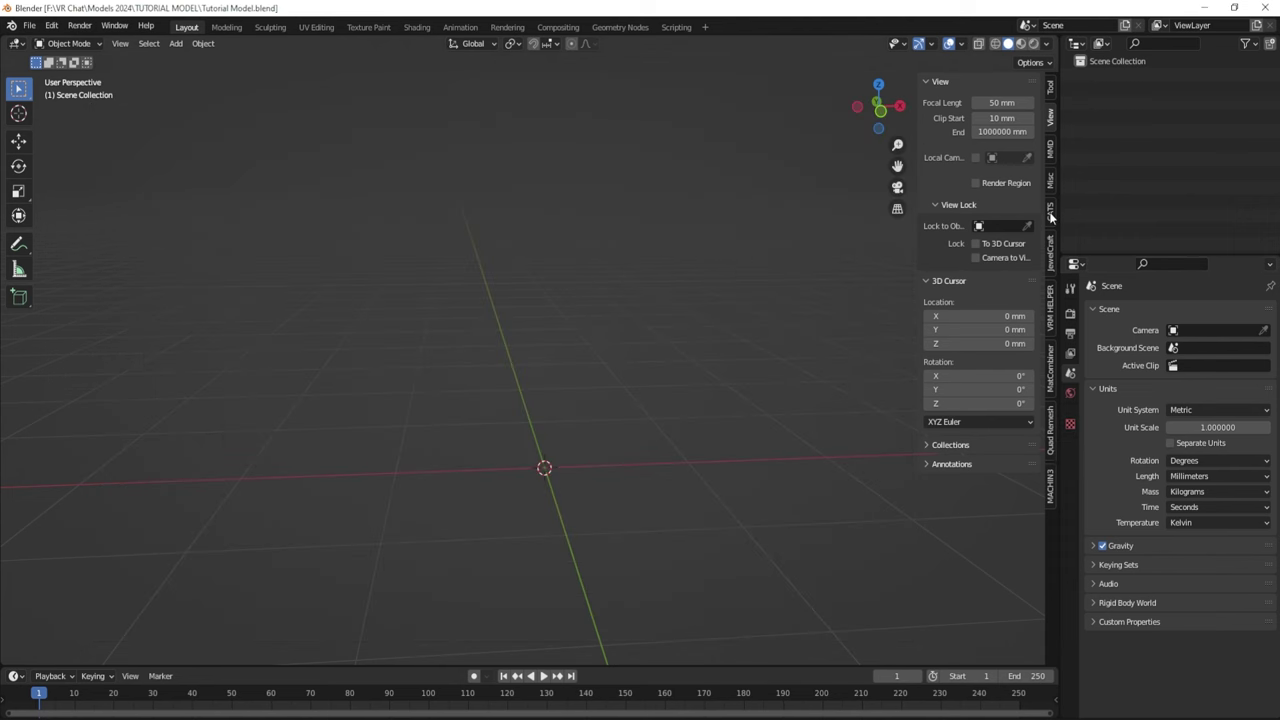
{"action": "left_click", "coordinate": [1049, 212]}
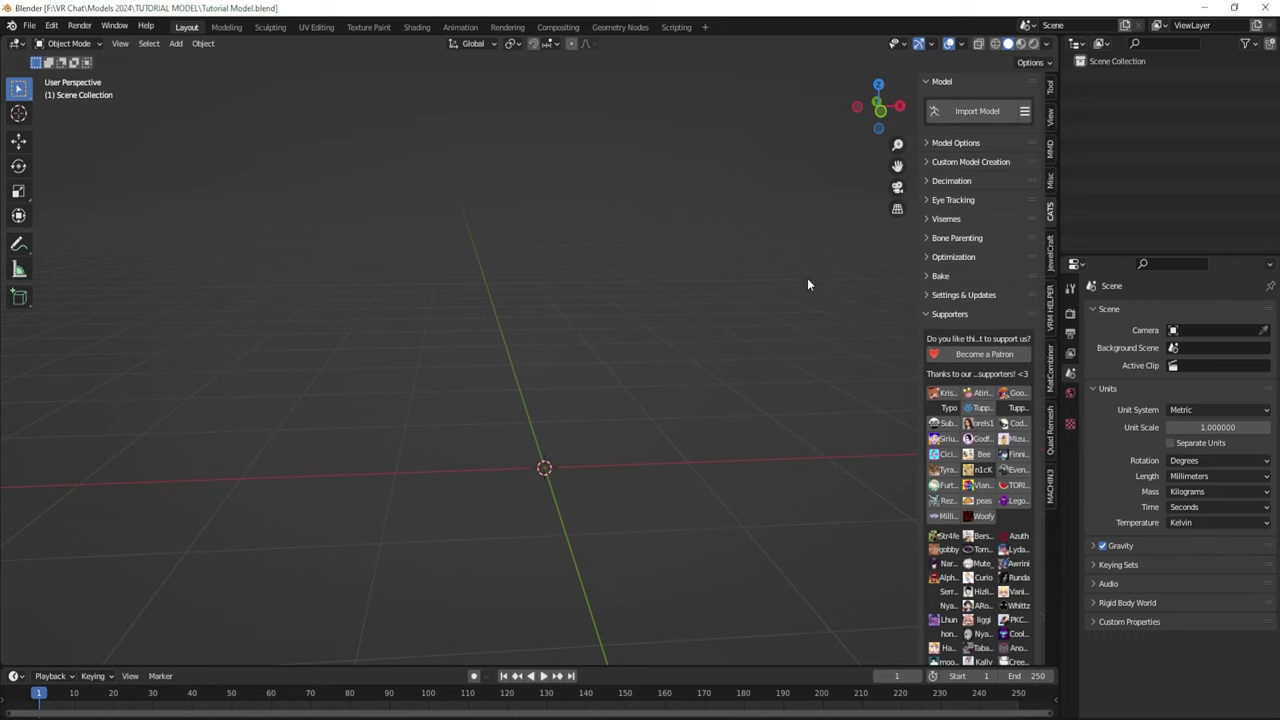
- Import the FBX file ZinPia_Fit Base Flat Foot High Poly.fbx from the TUTORIAL MODEL folder into the scene
{"action": "left_click", "coordinate": [31, 27]}
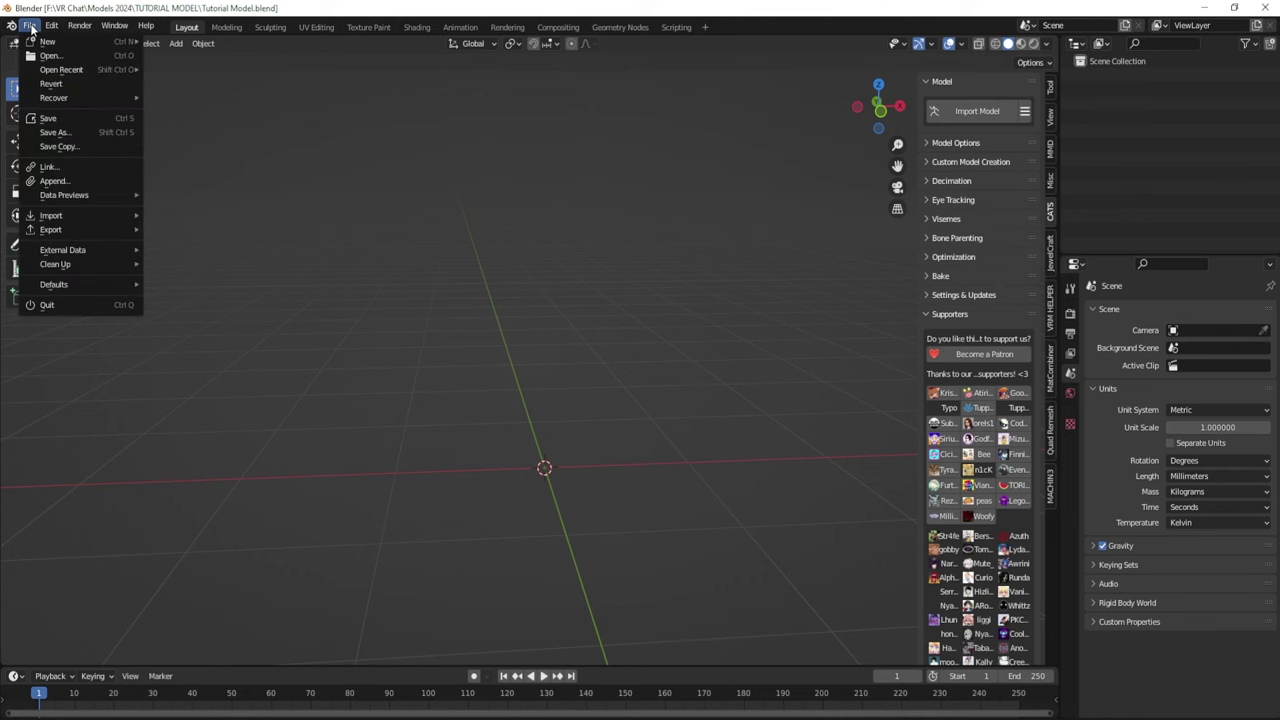
{"action": "mouse_move", "coordinate": [92, 213]}
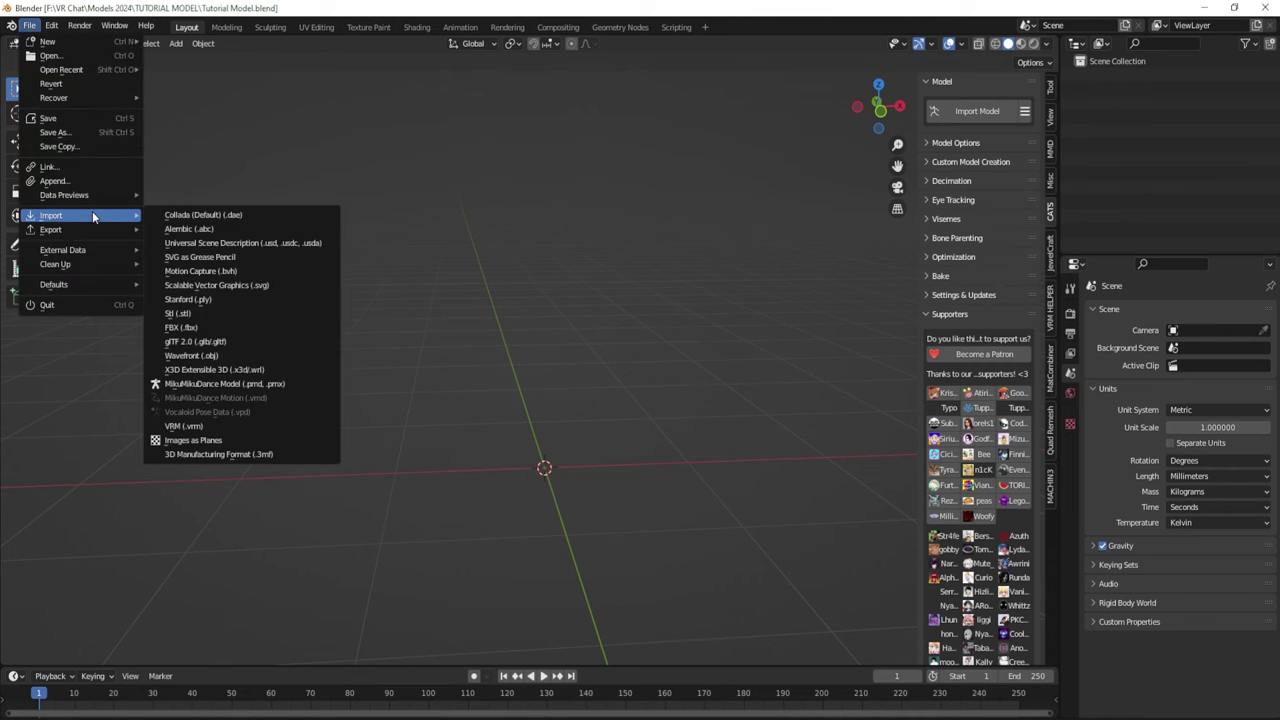
{"action": "left_click", "coordinate": [233, 327]}
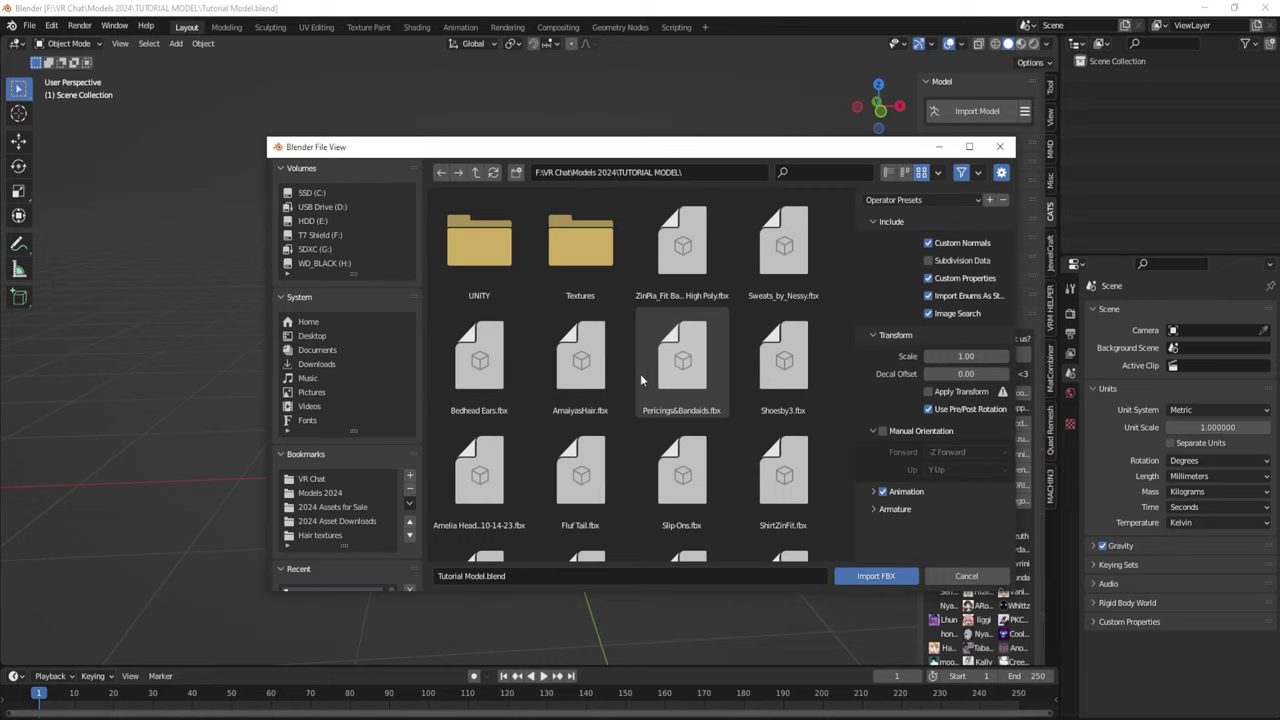
{"action": "scroll", "coordinate": [641, 380], "scroll_direction": "down", "scroll_amount": 2}
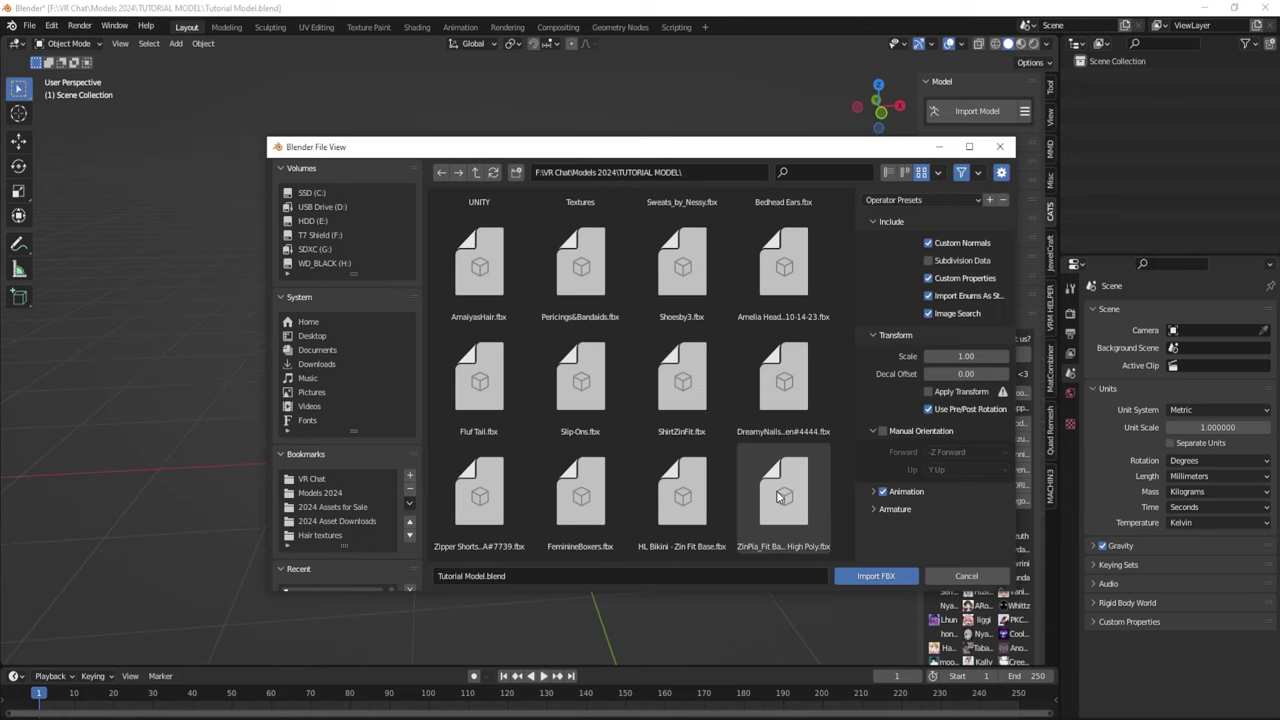
{"action": "left_click", "coordinate": [781, 497]}
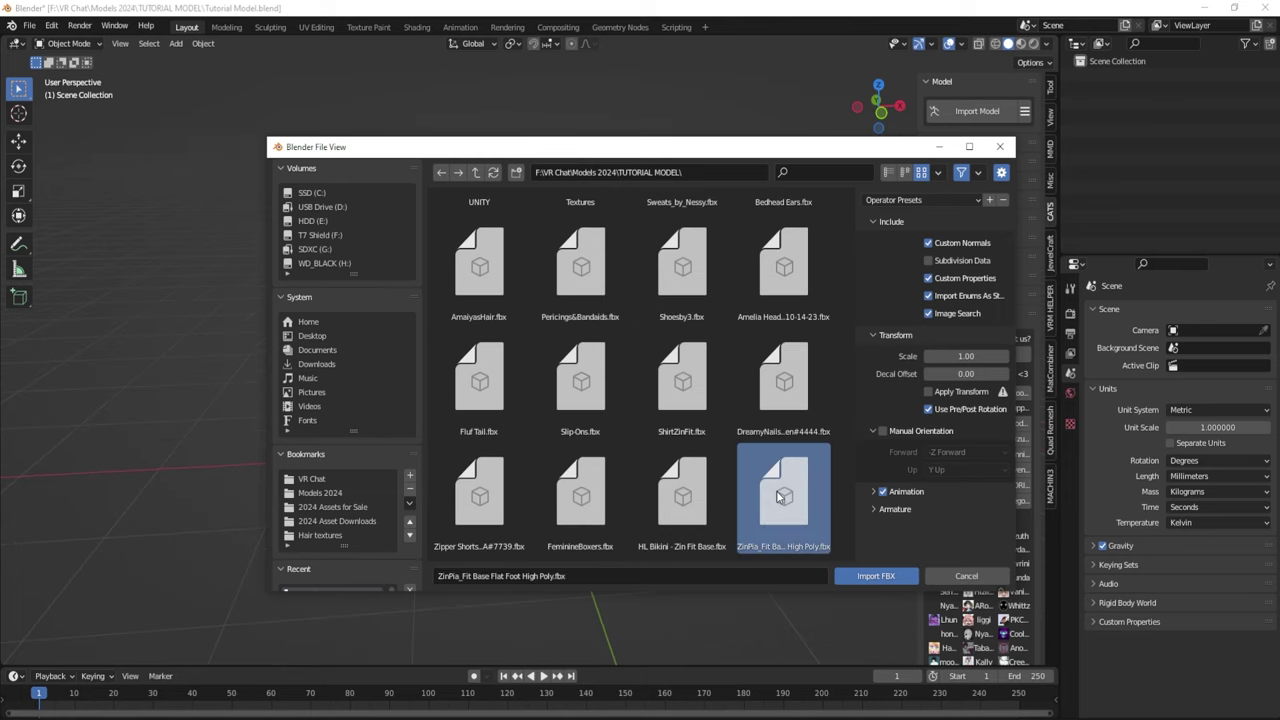
{"action": "left_click", "coordinate": [875, 577]}
{"action": "scroll", "coordinate": [587, 382], "scroll_direction": "up", "scroll_amount": 3}
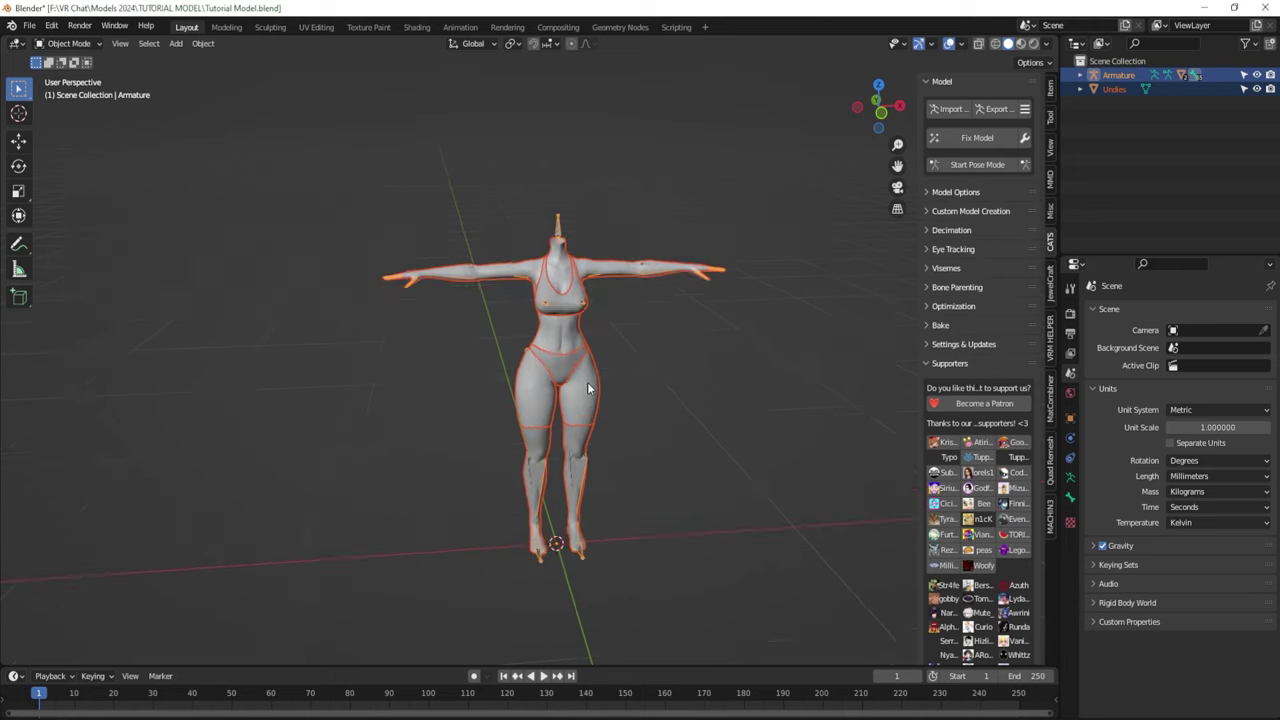
{"action": "middle_click_drag", "start_coordinate": [665, 419], "coordinate": [717, 420]}
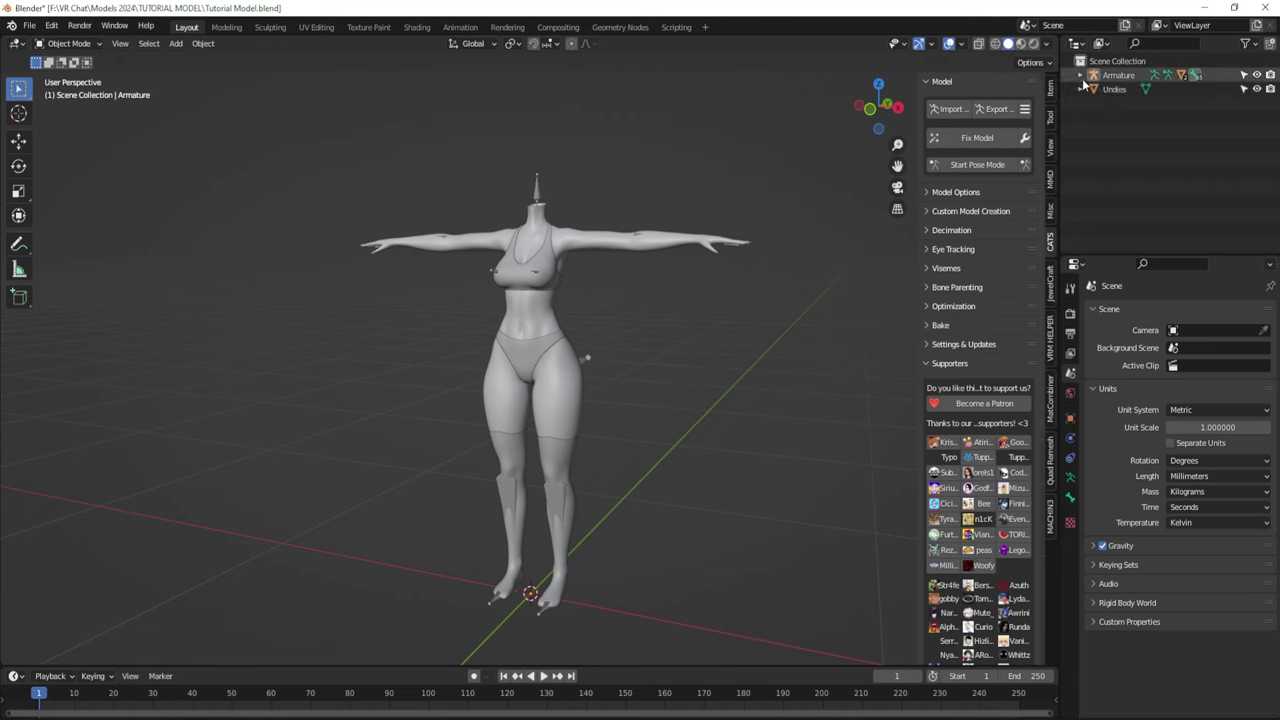
- Expand the imported Armature in the object hierarchy and select the THIGH HIGH SOCKS mesh
{"action": "left_click", "coordinate": [1080, 78]}
{"action": "left_click", "coordinate": [1080, 76]}
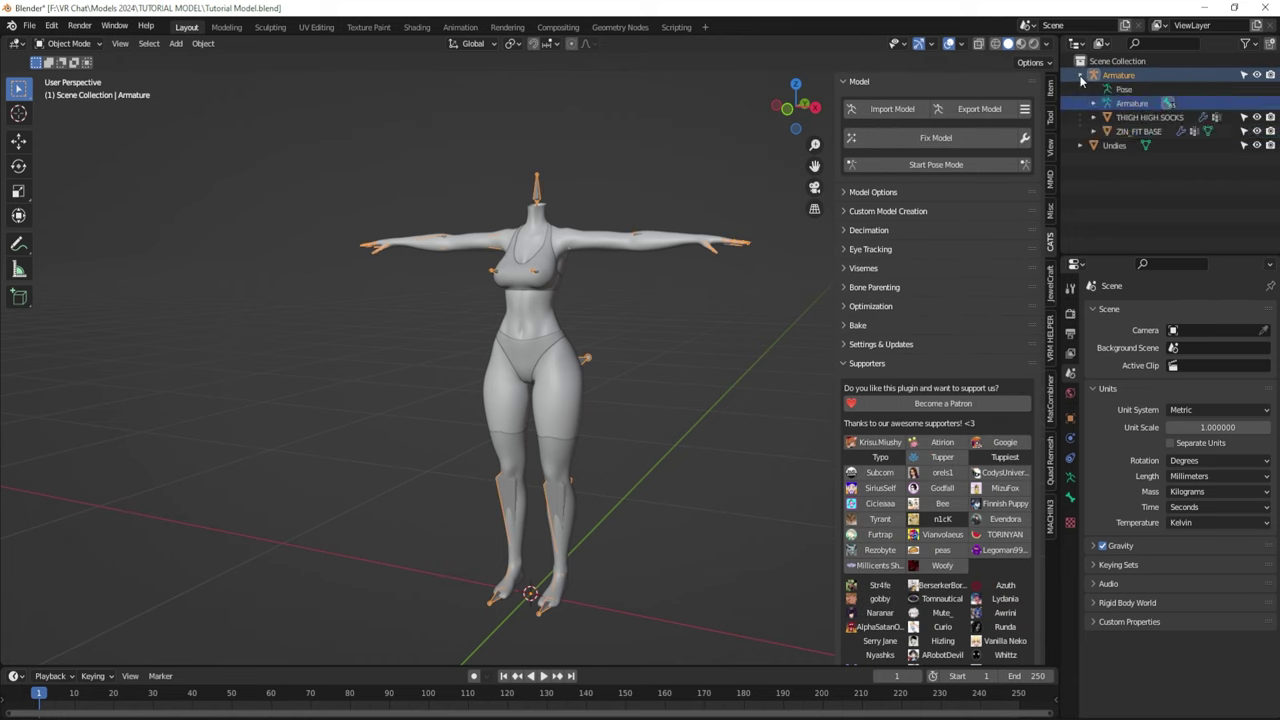
{"action": "left_click", "coordinate": [1152, 119]}
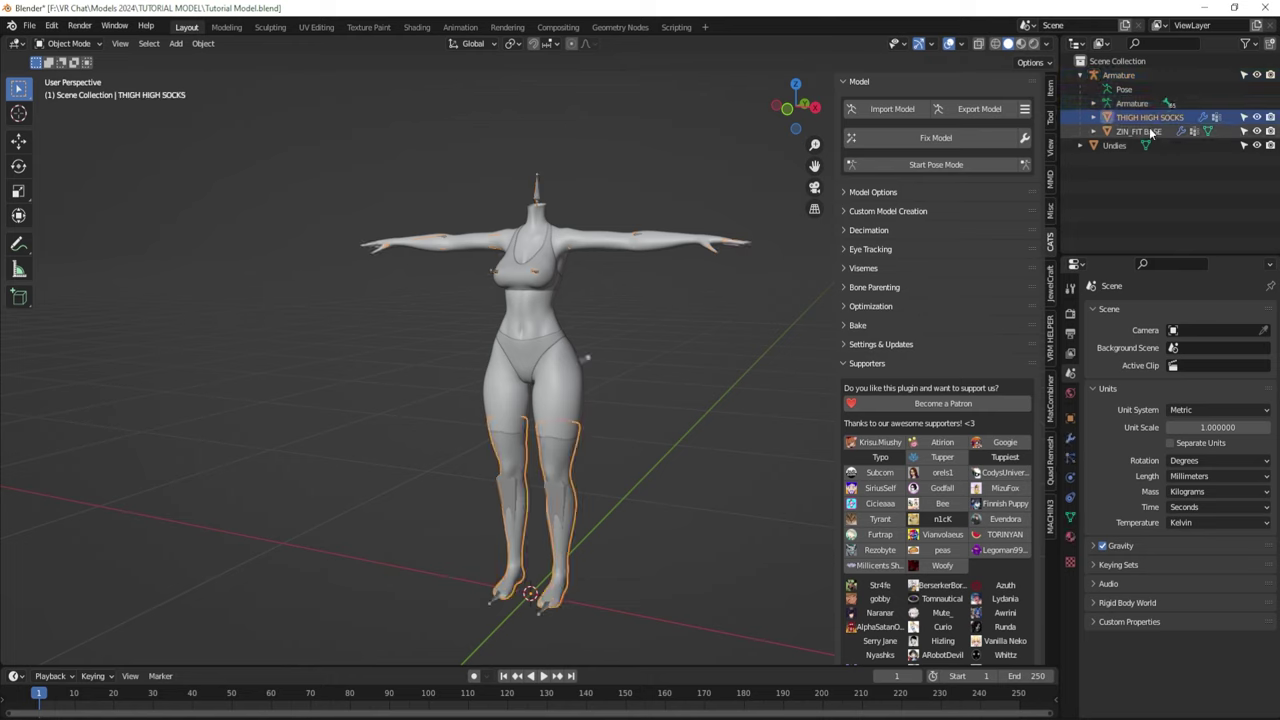
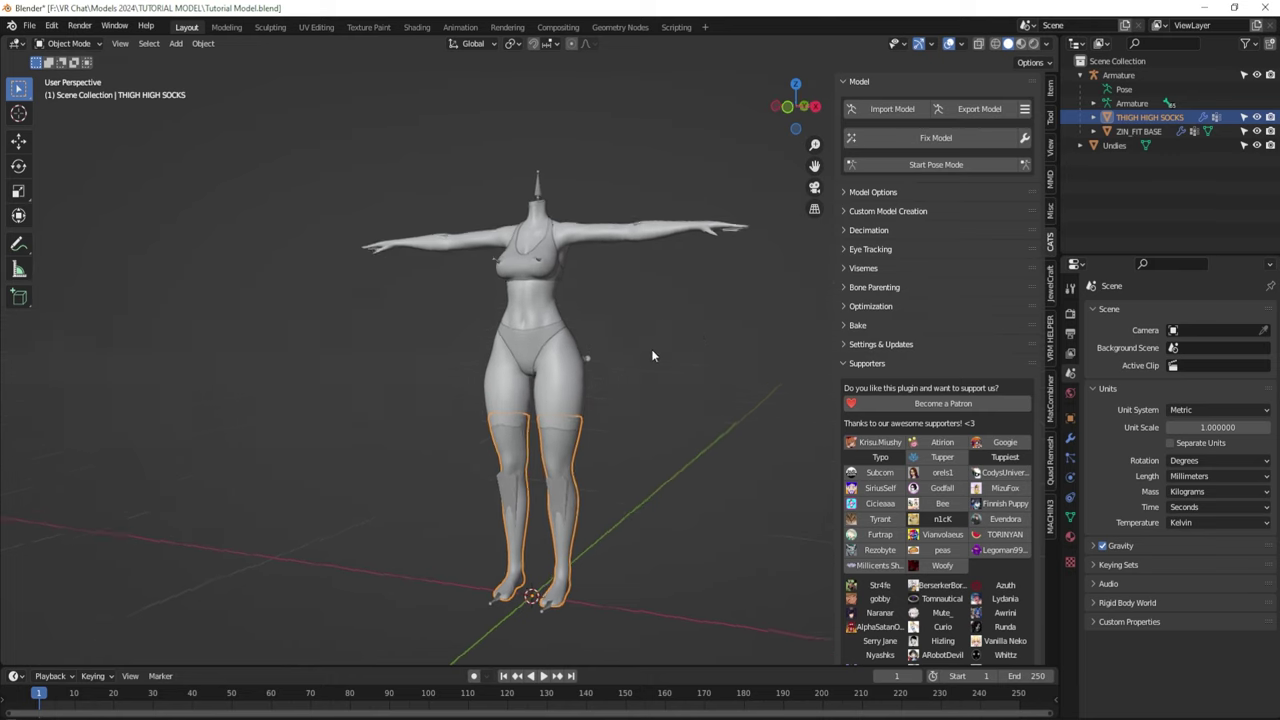
- Rename the ZIN_FIT BASE mesh under the Armature to Body
{"action": "scroll", "coordinate": [571, 467], "scroll_direction": "up", "scroll_amount": 3}
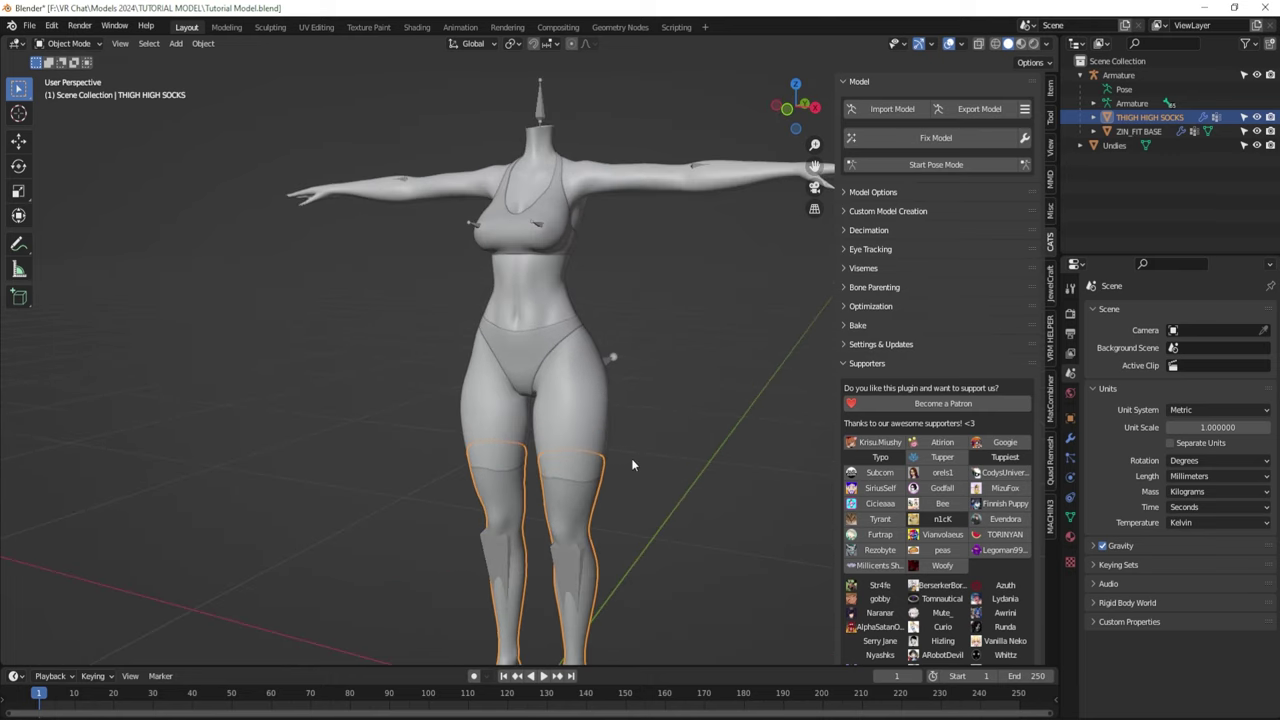
{"action": "middle_click_drag", "start_coordinate": [669, 472], "coordinate": [675, 343], "text": "shift"}
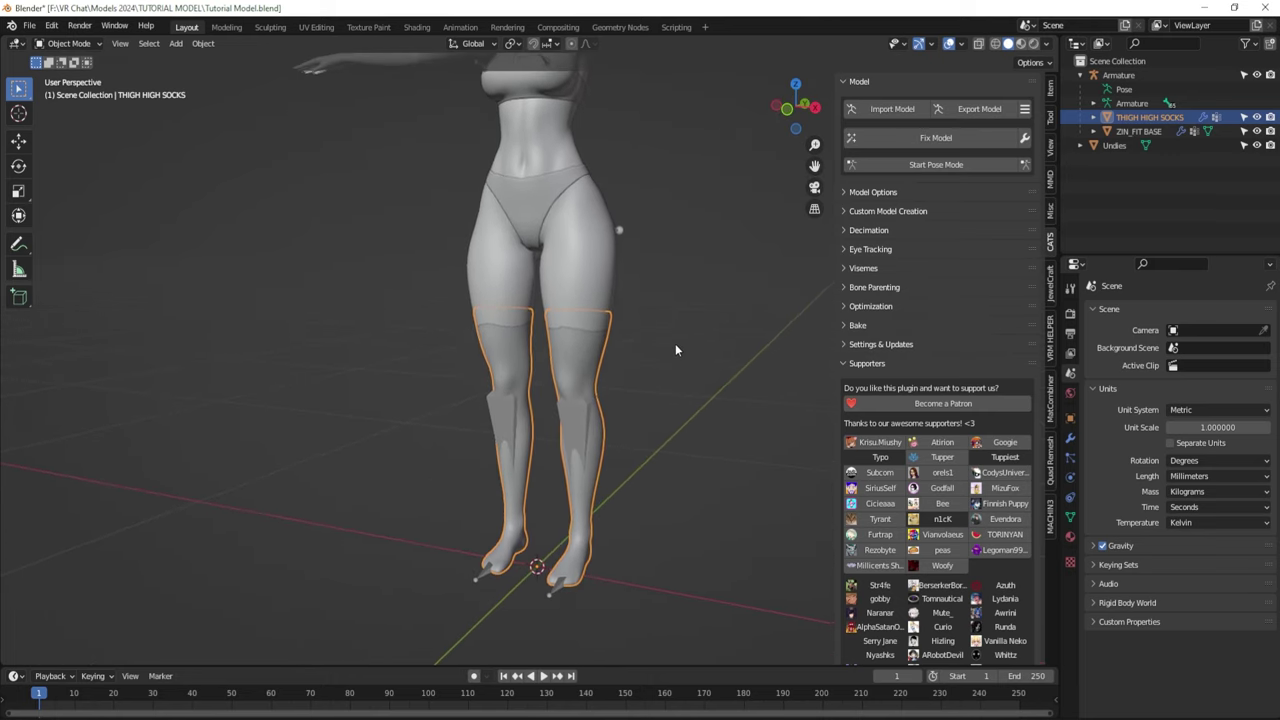
{"action": "left_click", "coordinate": [600, 227]}
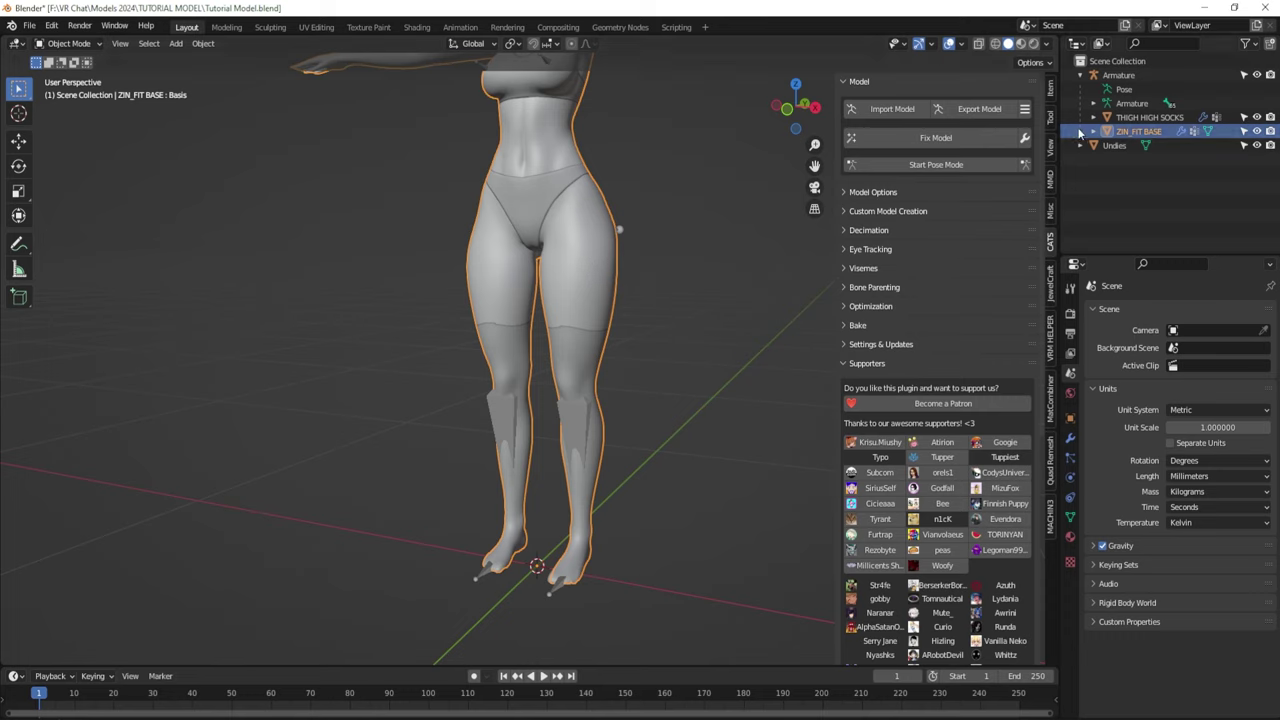
{"action": "double_click", "coordinate": [1143, 136]}
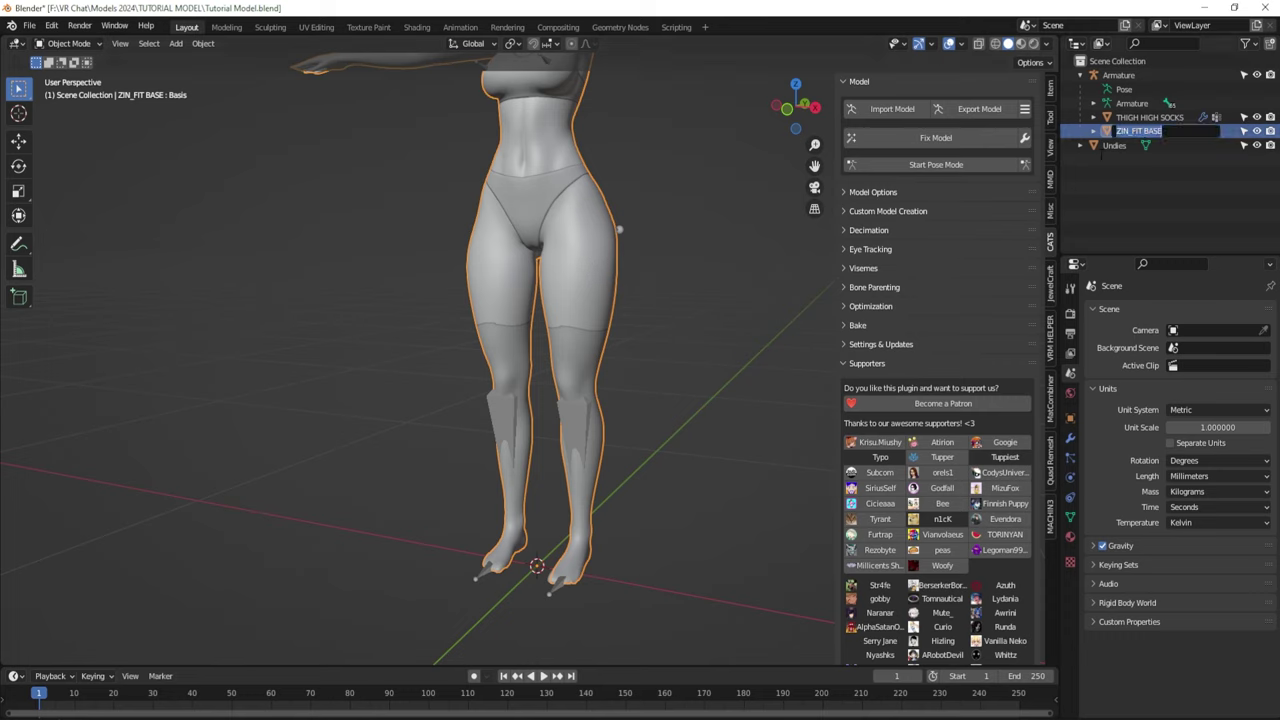
{"action": "type", "text": "Body"}
{"action": "key", "text": "Return"}
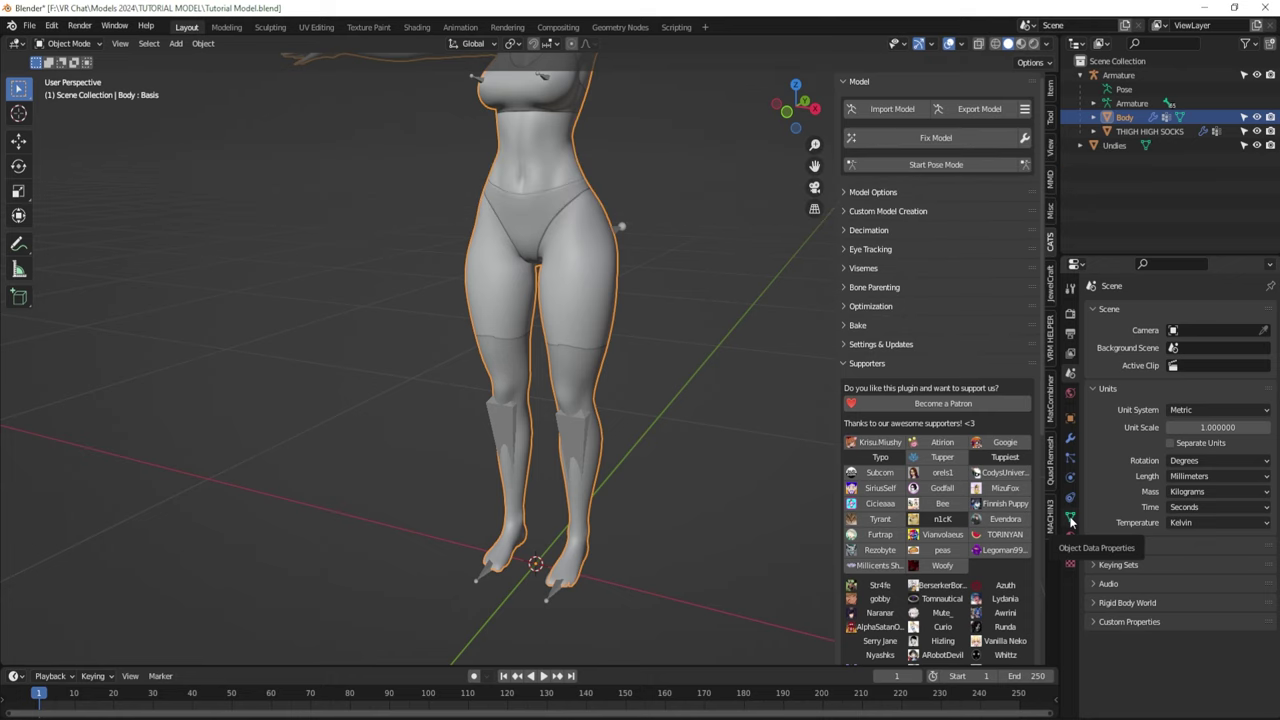
- Show the Body mesh's full shape key list by collapsing its vertex groups and enlarging the list
{"action": "left_click", "coordinate": [1070, 518]}
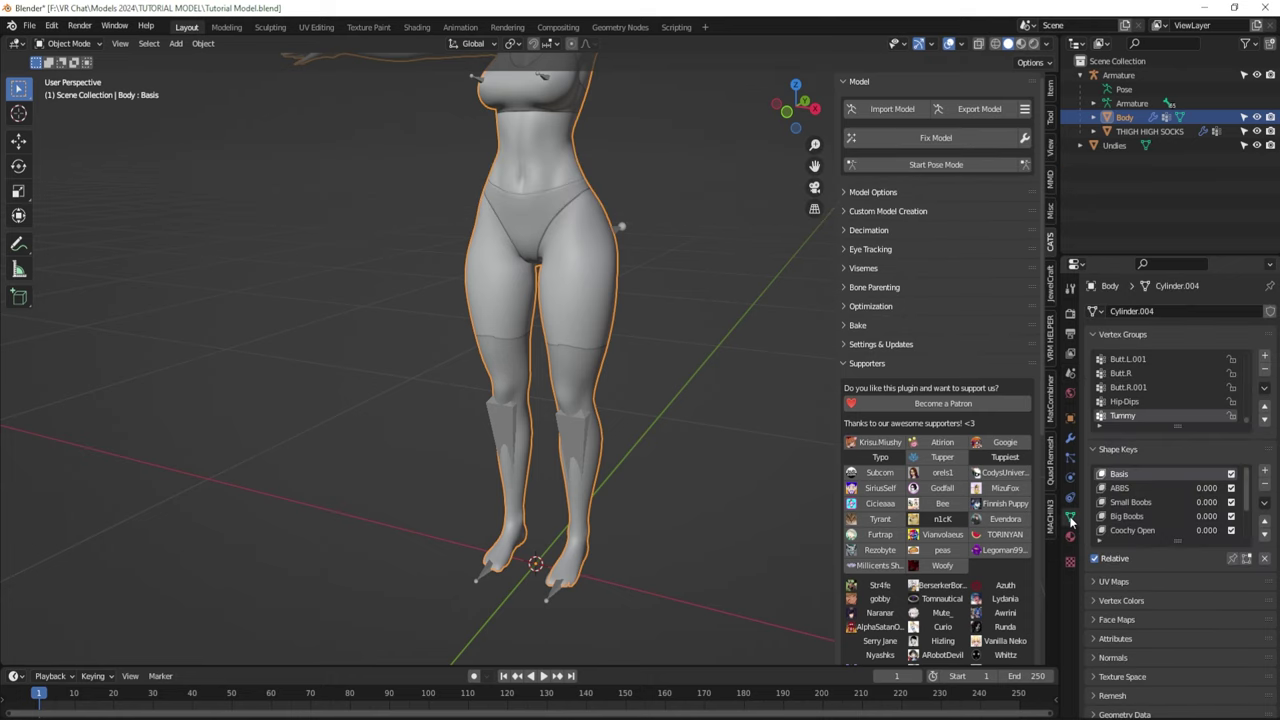
{"action": "left_click", "coordinate": [1122, 334]}
{"action": "left_click_drag", "start_coordinate": [1177, 445], "coordinate": [1177, 614]}
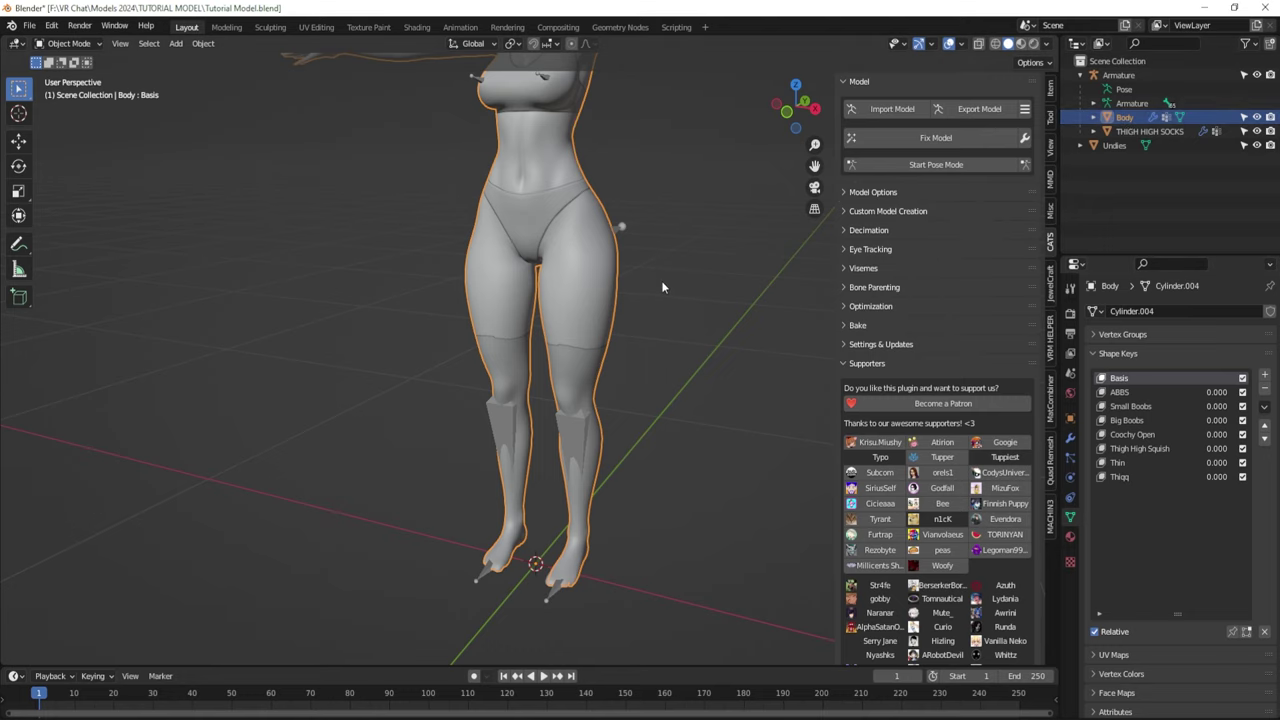
- Preview the ABBS shape key on the body's torso and cancel the change
{"action": "middle_click_drag", "start_coordinate": [661, 287], "coordinate": [655, 395], "text": "shift"}
{"action": "scroll", "coordinate": [671, 395], "scroll_direction": "up", "scroll_amount": 2}
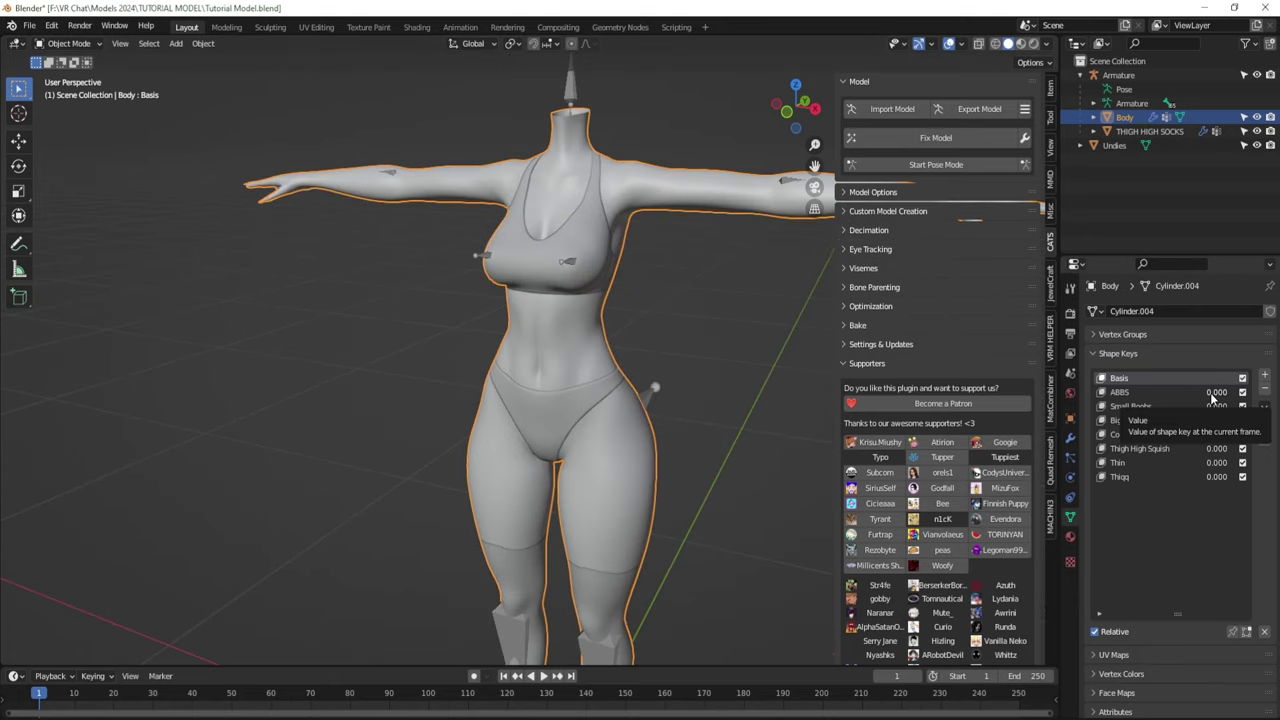
{"action": "left_click_drag", "start_coordinate": [1212, 398], "coordinate": [1270, 398]}
{"action": "key", "text": "Escape"}
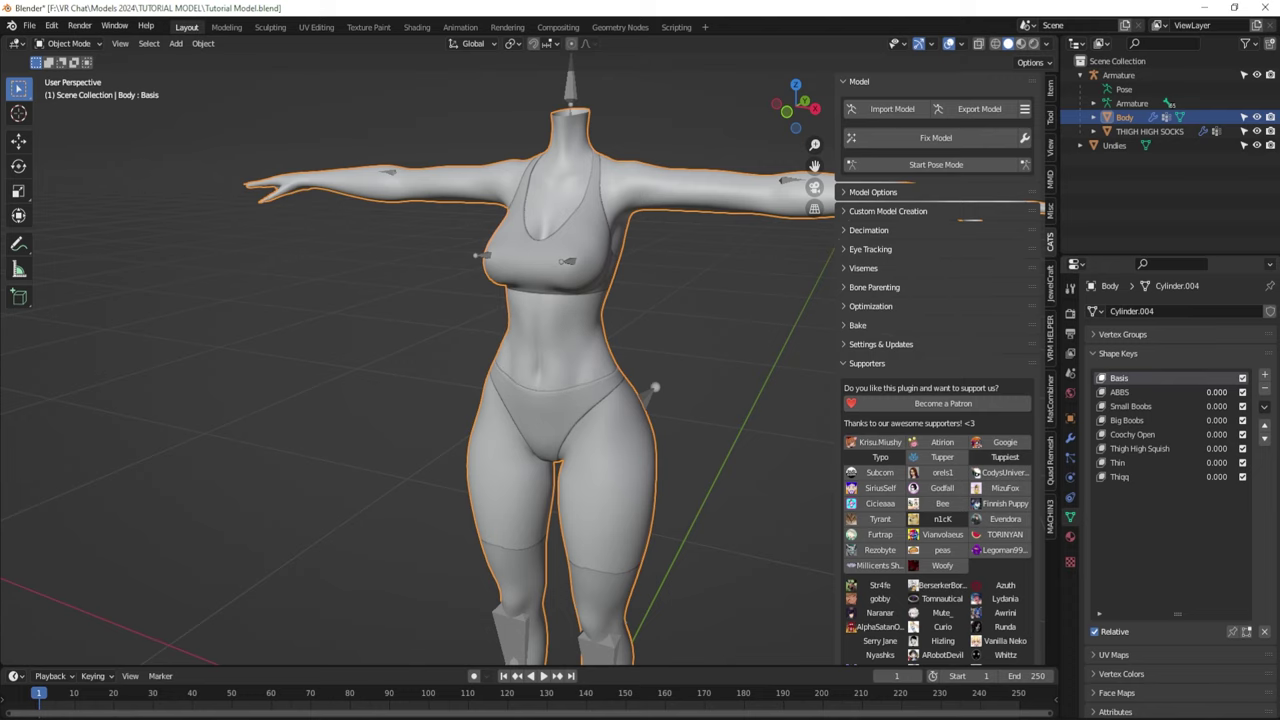
- Preview the Thigh High Squish shape key at 1.000 on the legs and reset it to 0.000
{"action": "middle_click_drag", "start_coordinate": [620, 500], "coordinate": [671, 510]}
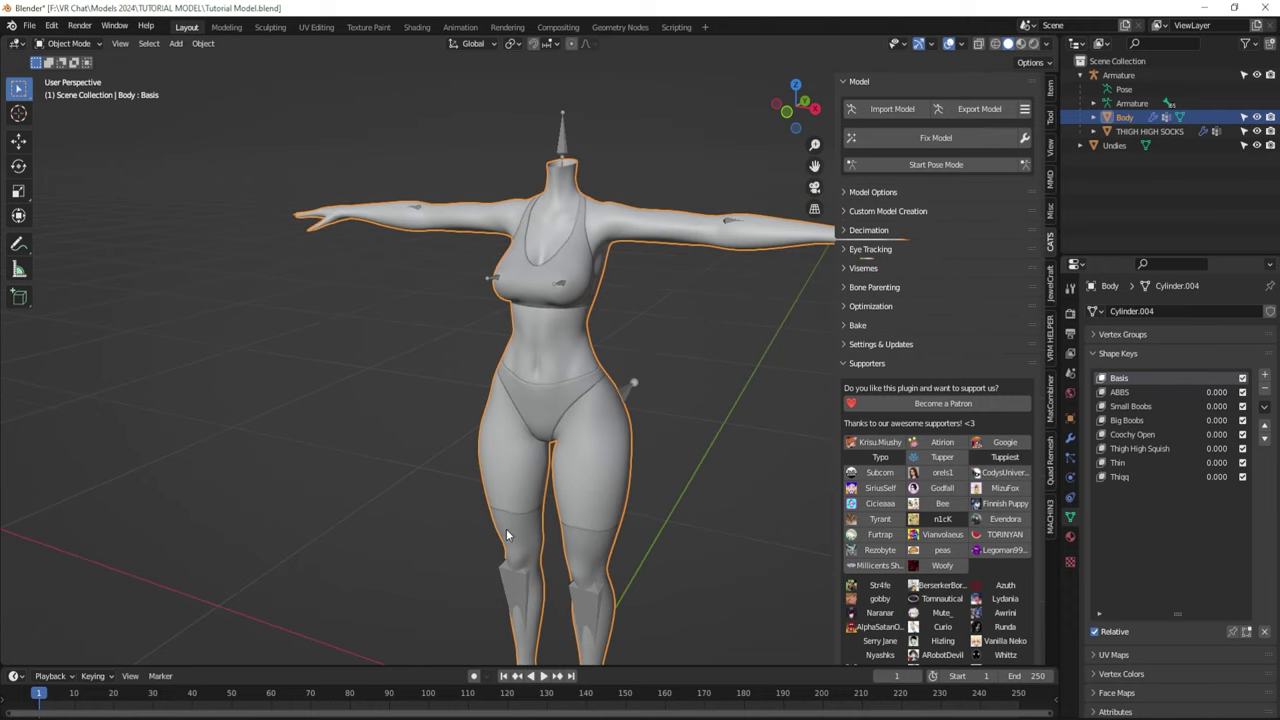
{"action": "middle_click_drag", "start_coordinate": [610, 533], "coordinate": [608, 348], "text": "shift"}
{"action": "scroll", "coordinate": [608, 348], "scroll_direction": "up", "scroll_amount": 3}
{"action": "middle_click_drag", "start_coordinate": [640, 288], "coordinate": [585, 345], "text": "shift"}
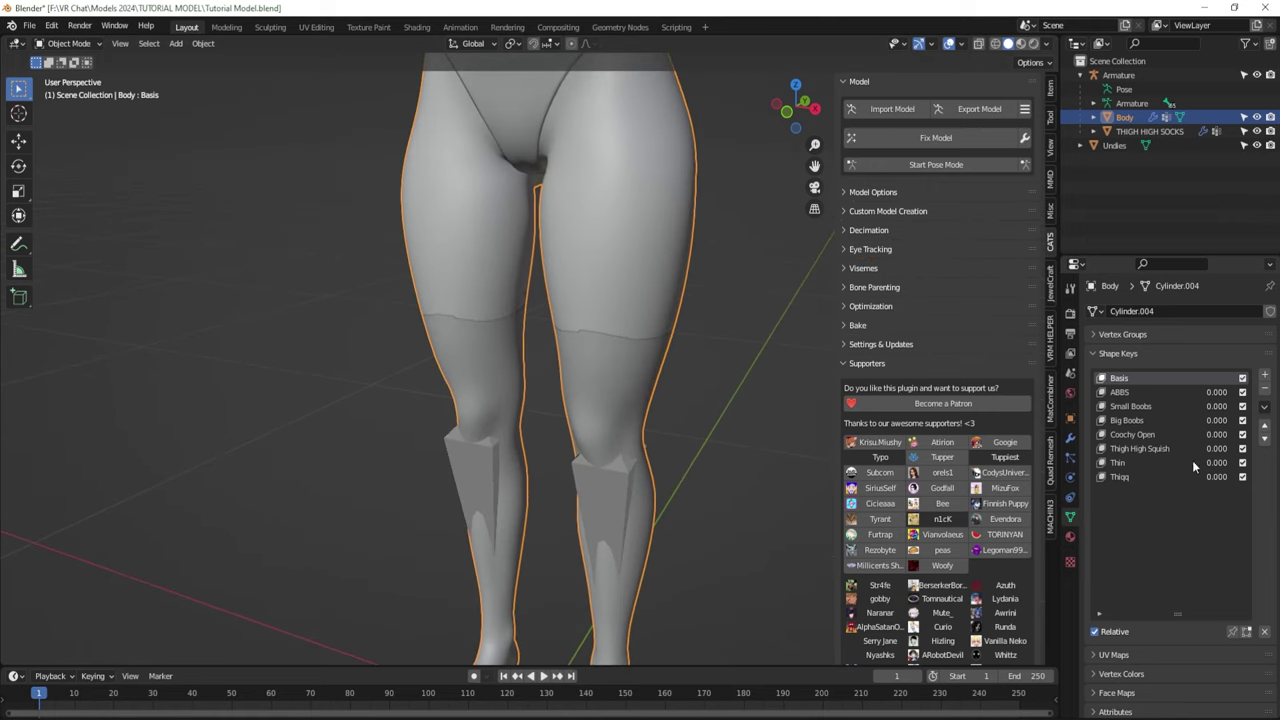
{"action": "left_click_drag", "start_coordinate": [1216, 448], "coordinate": [1260, 448]}
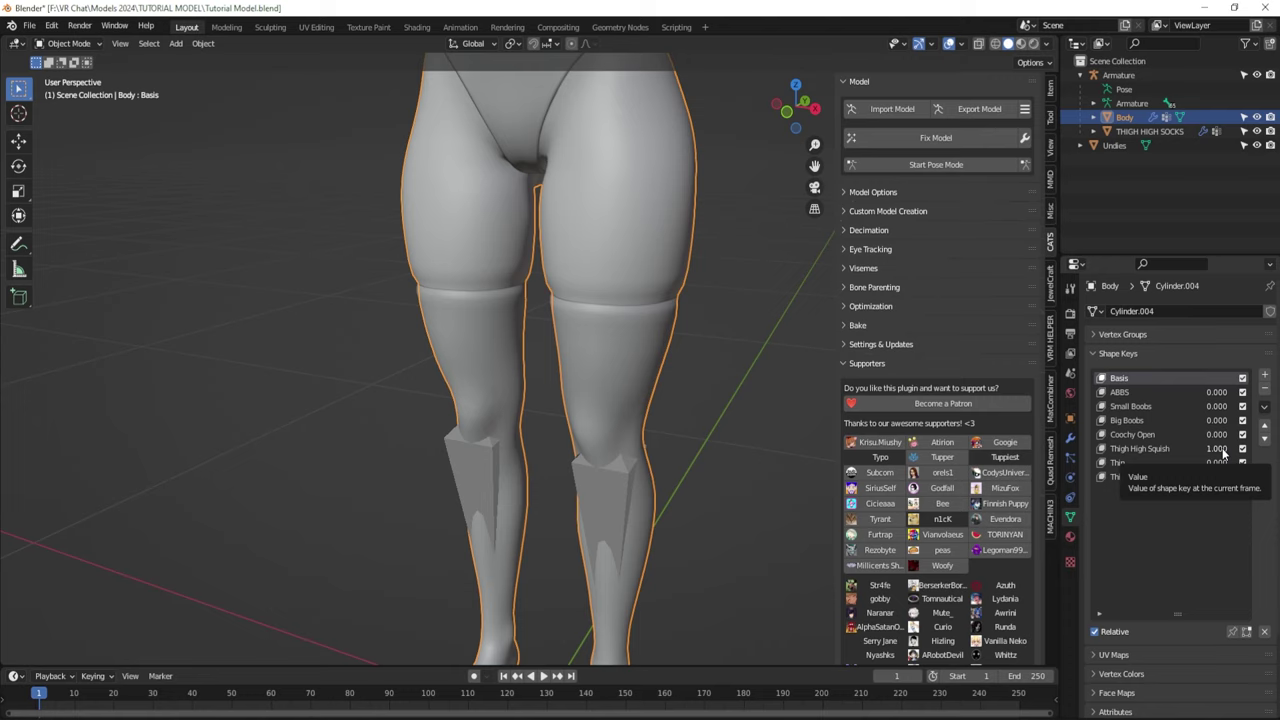
{"action": "key", "text": "BackSpace"}
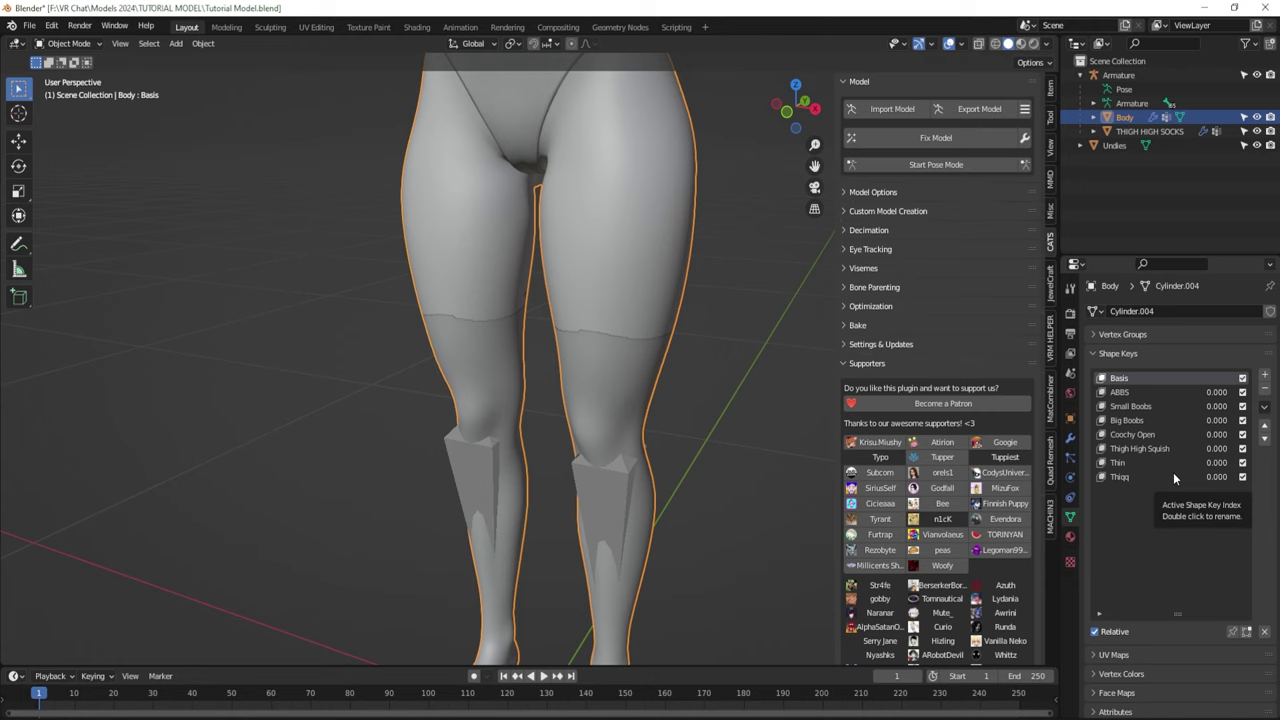
{"action": "scroll", "coordinate": [597, 348], "scroll_direction": "down", "scroll_amount": 10}
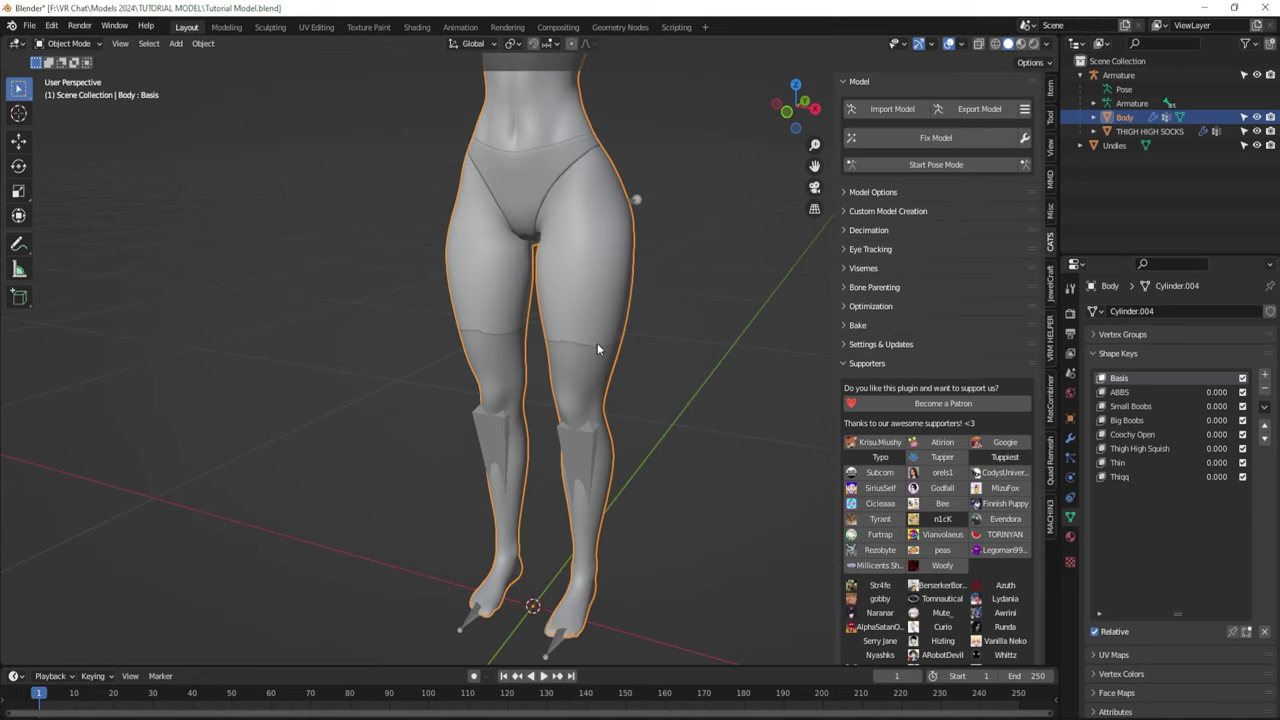
{"action": "left_click", "coordinate": [1118, 353]}
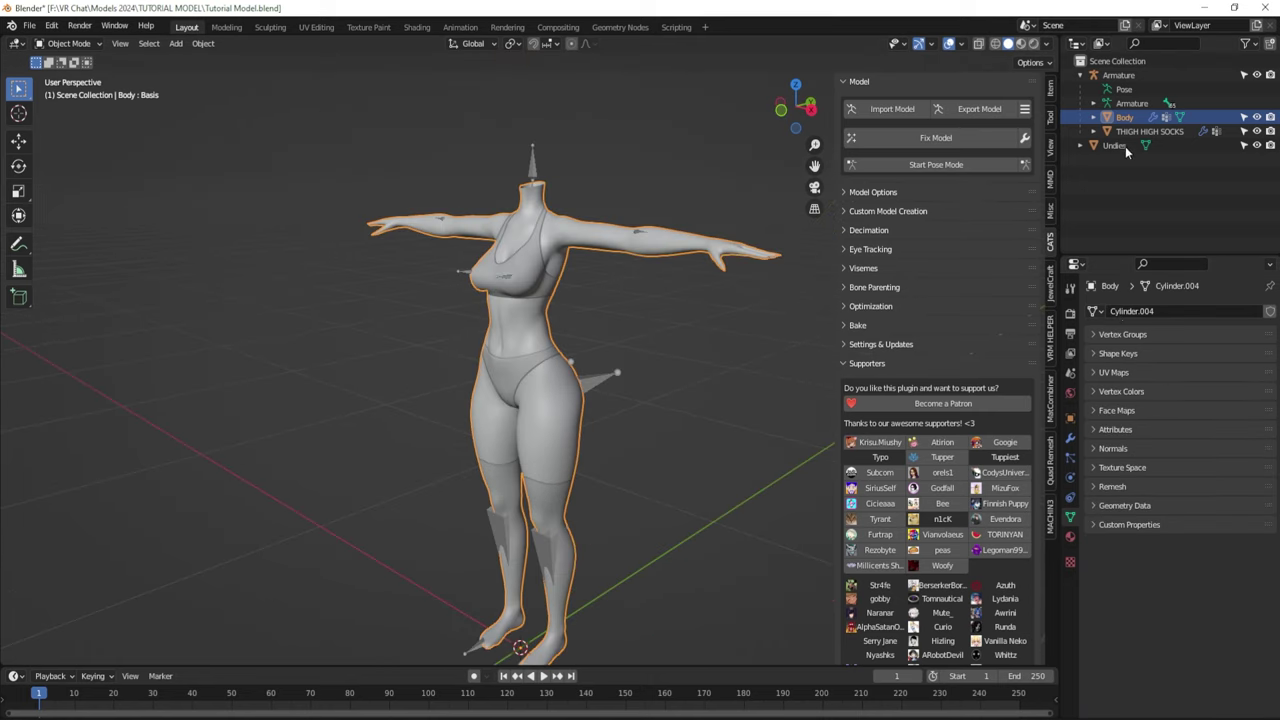
- Delete the THIGH HIGH SOCKS mesh from the Armature
{"action": "middle_click_drag", "start_coordinate": [570, 430], "coordinate": [603, 436]}
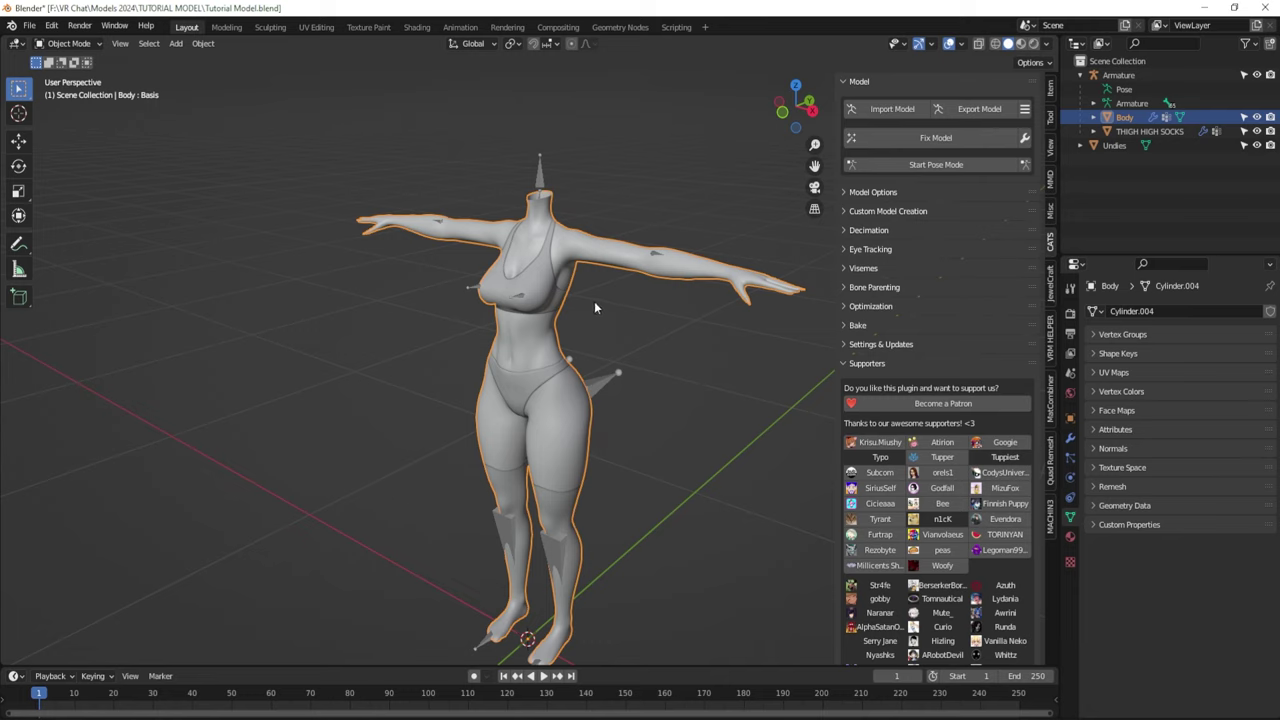
{"action": "left_click", "coordinate": [1141, 134]}
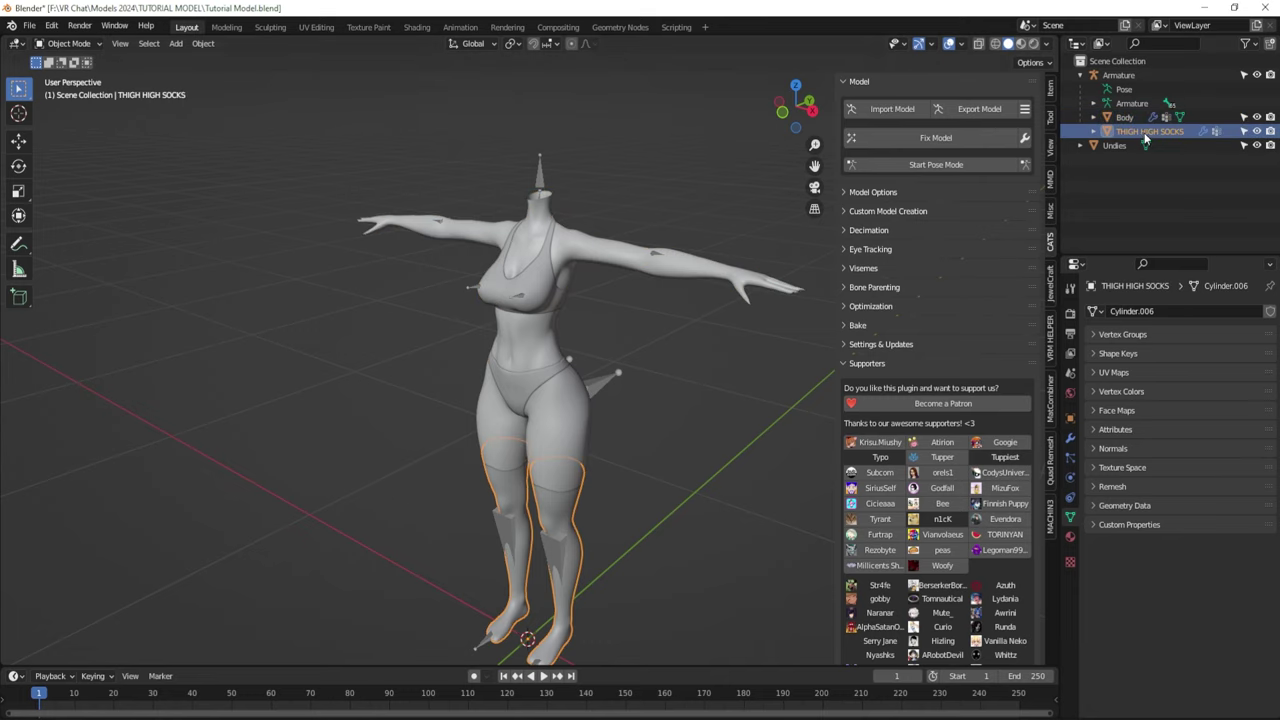
{"action": "right_click", "coordinate": [1146, 140]}
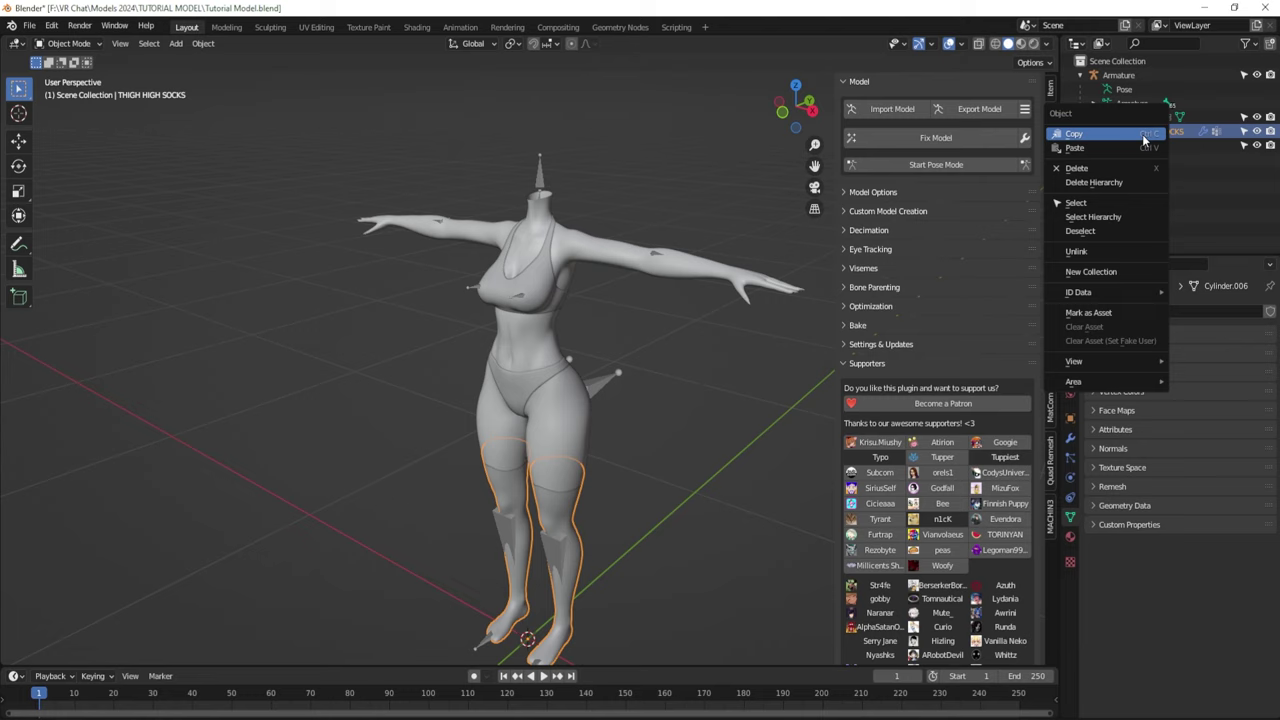
{"action": "left_click", "coordinate": [1203, 174]}
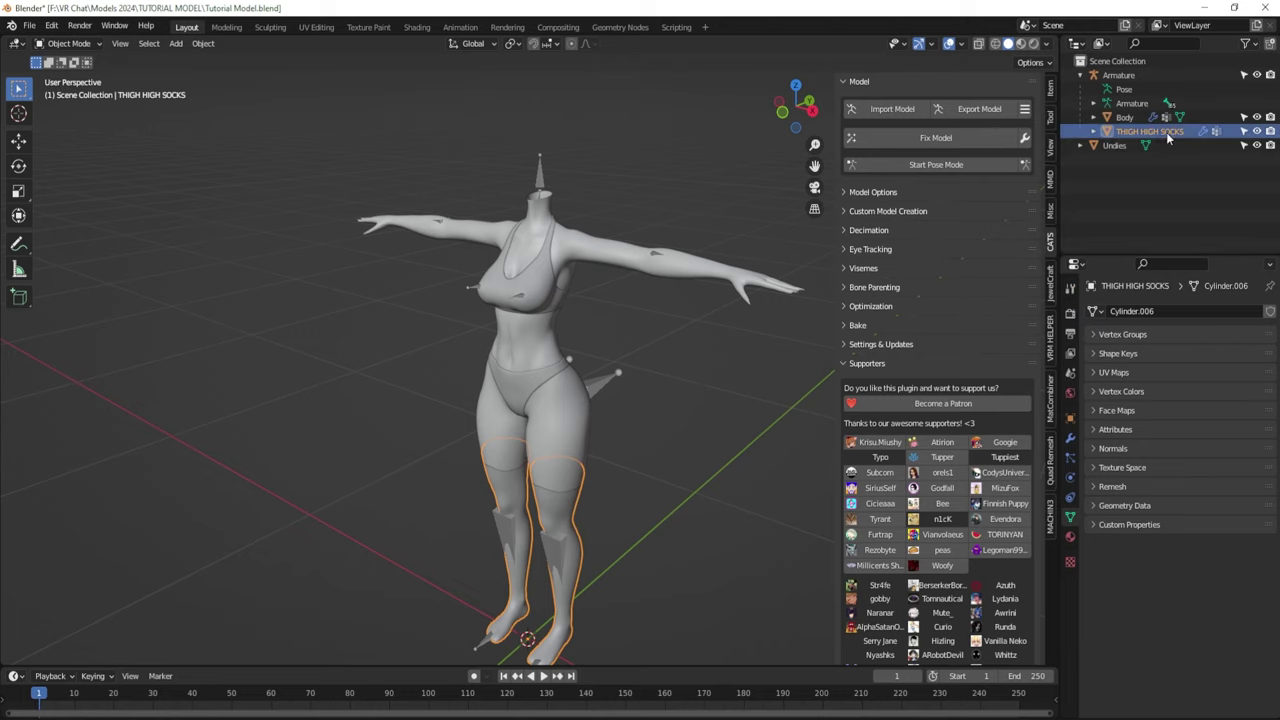
{"action": "key", "text": "Delete"}
{"action": "key", "text": "ctrl+z"}
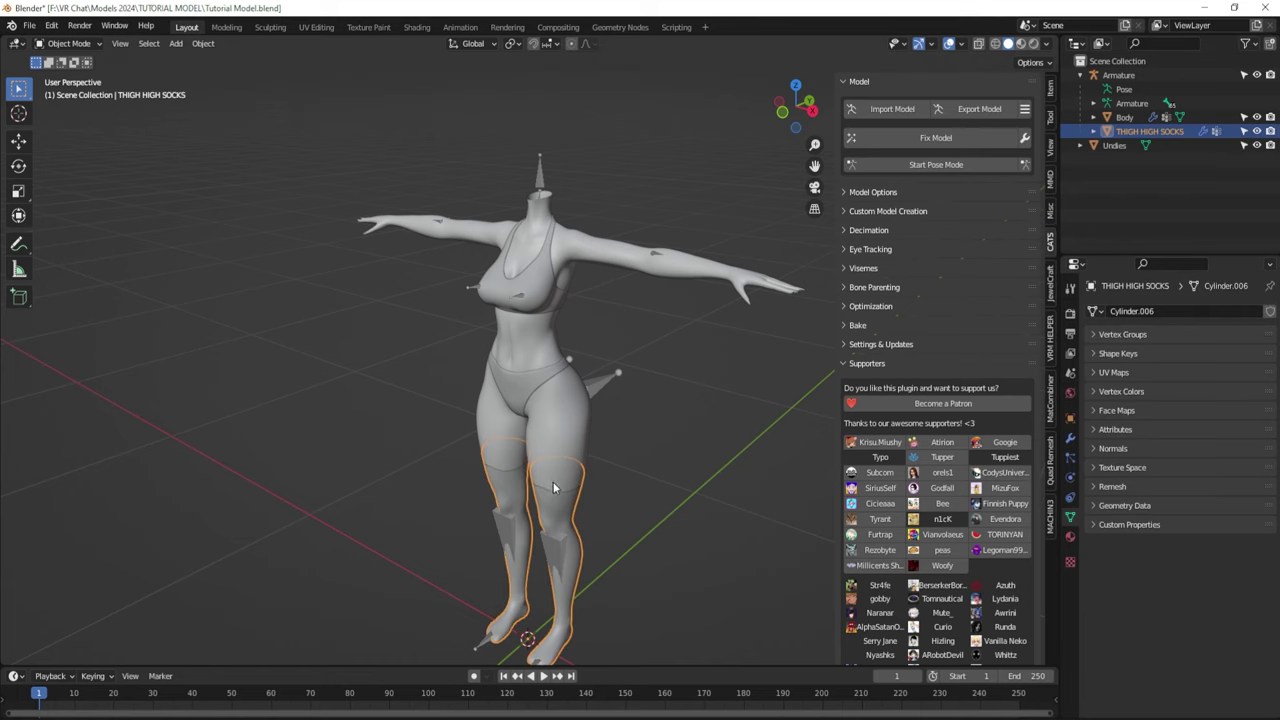
{"action": "key", "text": "Delete"}
{"action": "key", "text": "ctrl+z"}
{"action": "key", "text": "x"}
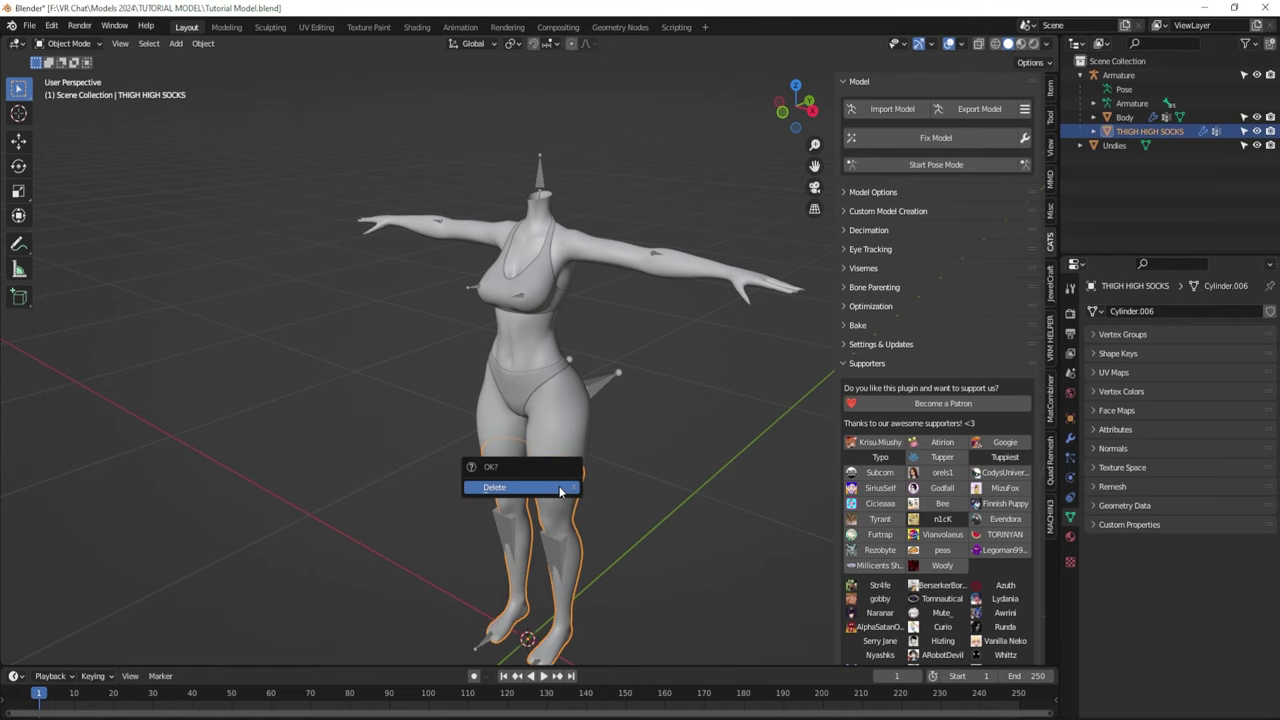
{"action": "left_click", "coordinate": [487, 490]}
{"action": "middle_click_drag", "start_coordinate": [487, 492], "coordinate": [697, 448]}
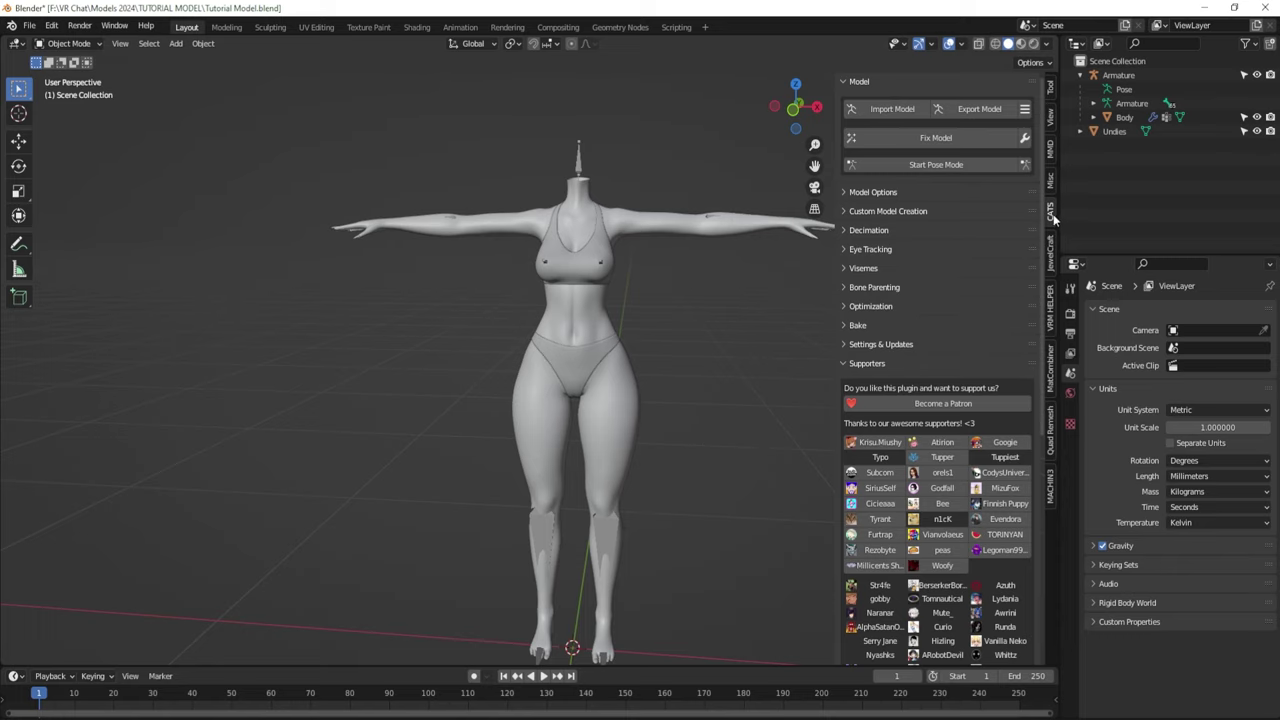
- Review the CATS Fix Model settings without changing any option
{"action": "key", "text": "KP_6"}
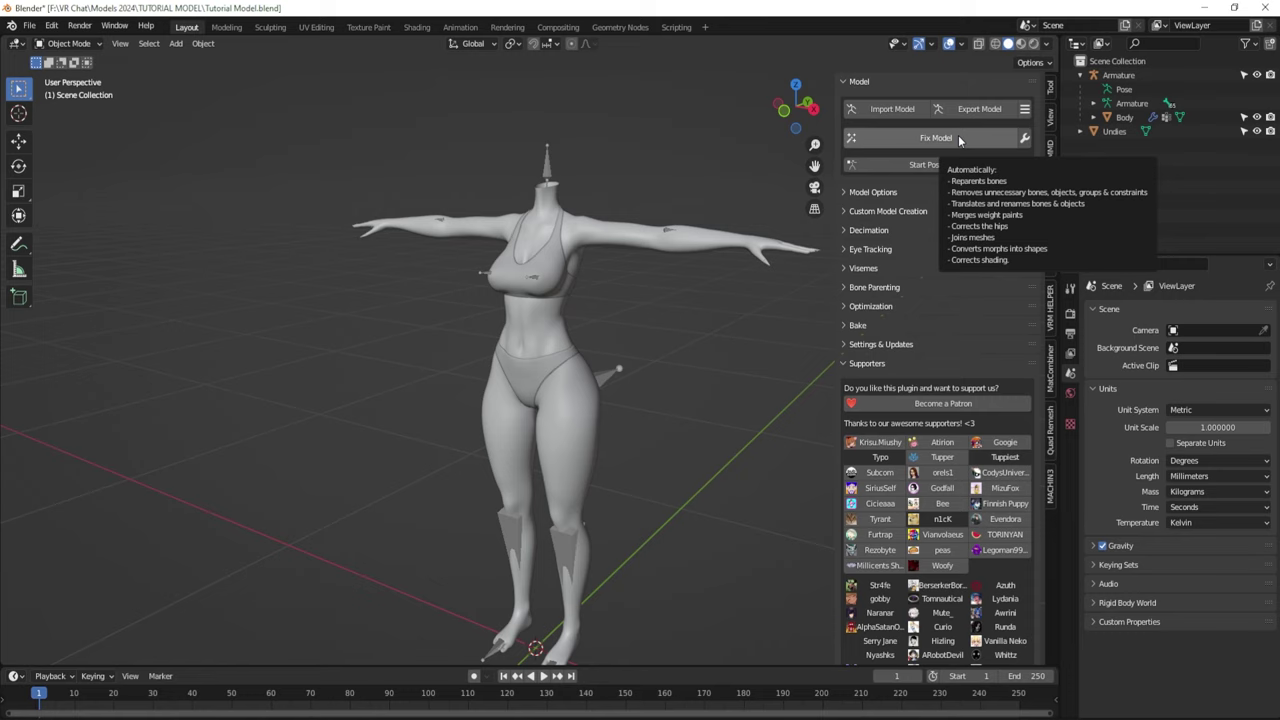
{"action": "left_click", "coordinate": [1025, 141]}
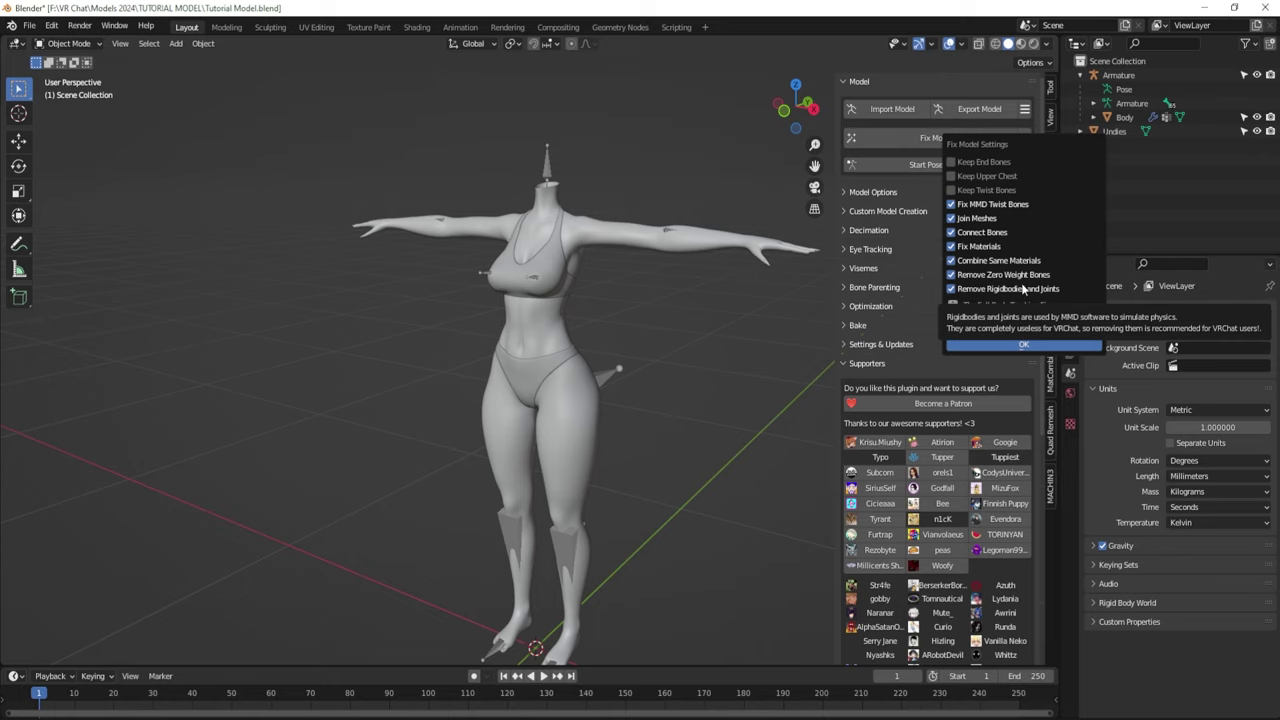
{"action": "left_click", "coordinate": [1023, 344]}
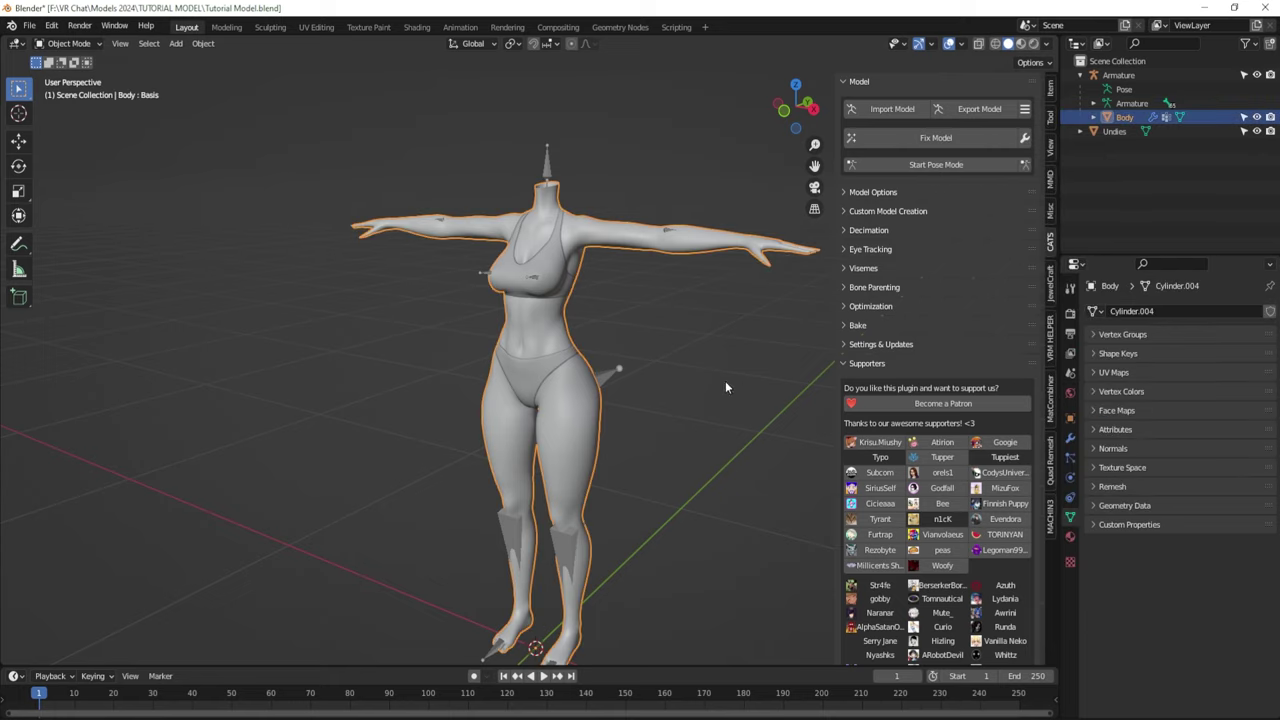
- Disable Fix MMD Twist Bones, Join Meshes, Combine Same Materials, Remove Zero Weight Bones and Remove Rigidbodies and Joints in the Fix Model settings
{"action": "left_click", "coordinate": [556, 374]}
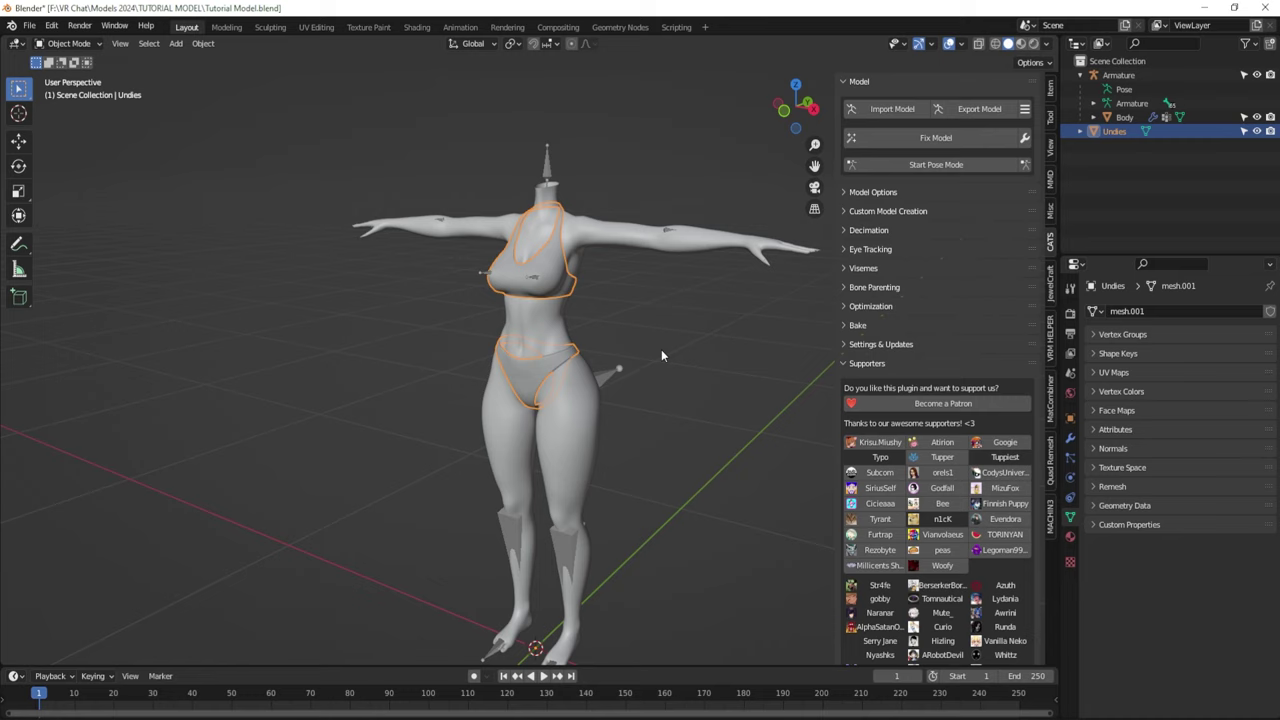
{"action": "left_click", "coordinate": [1024, 137]}
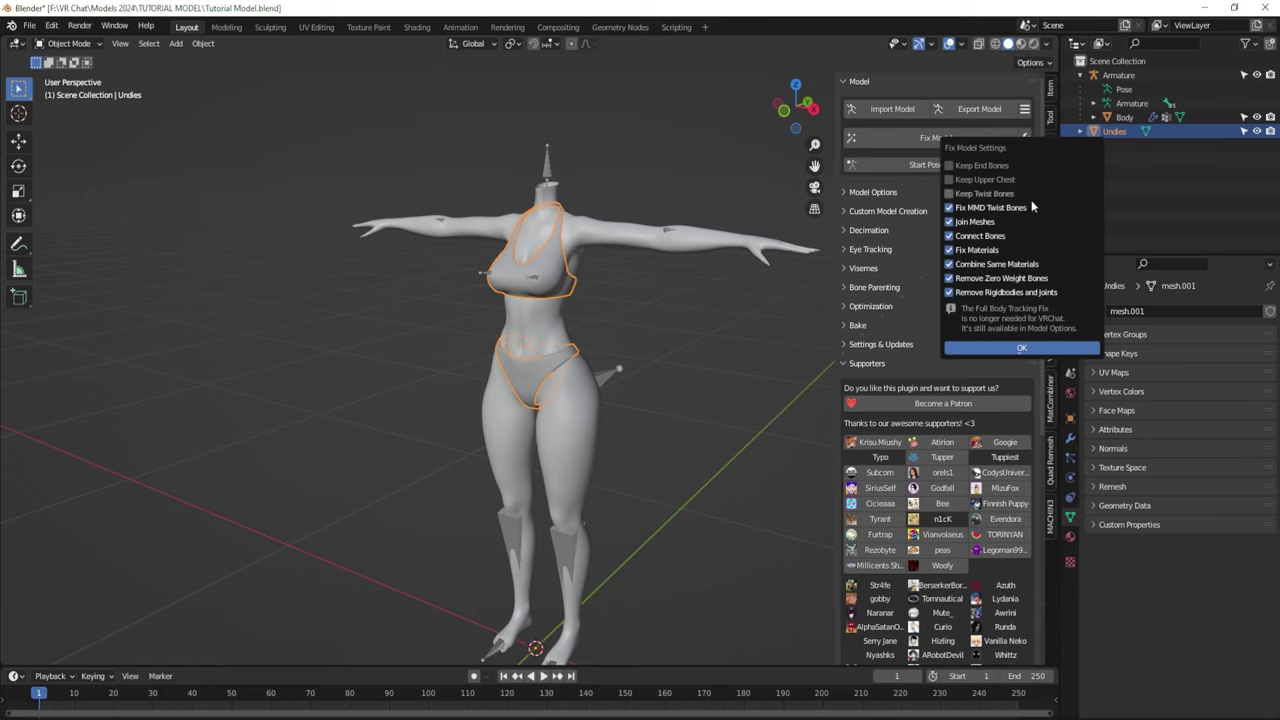
{"action": "left_click", "coordinate": [949, 222]}
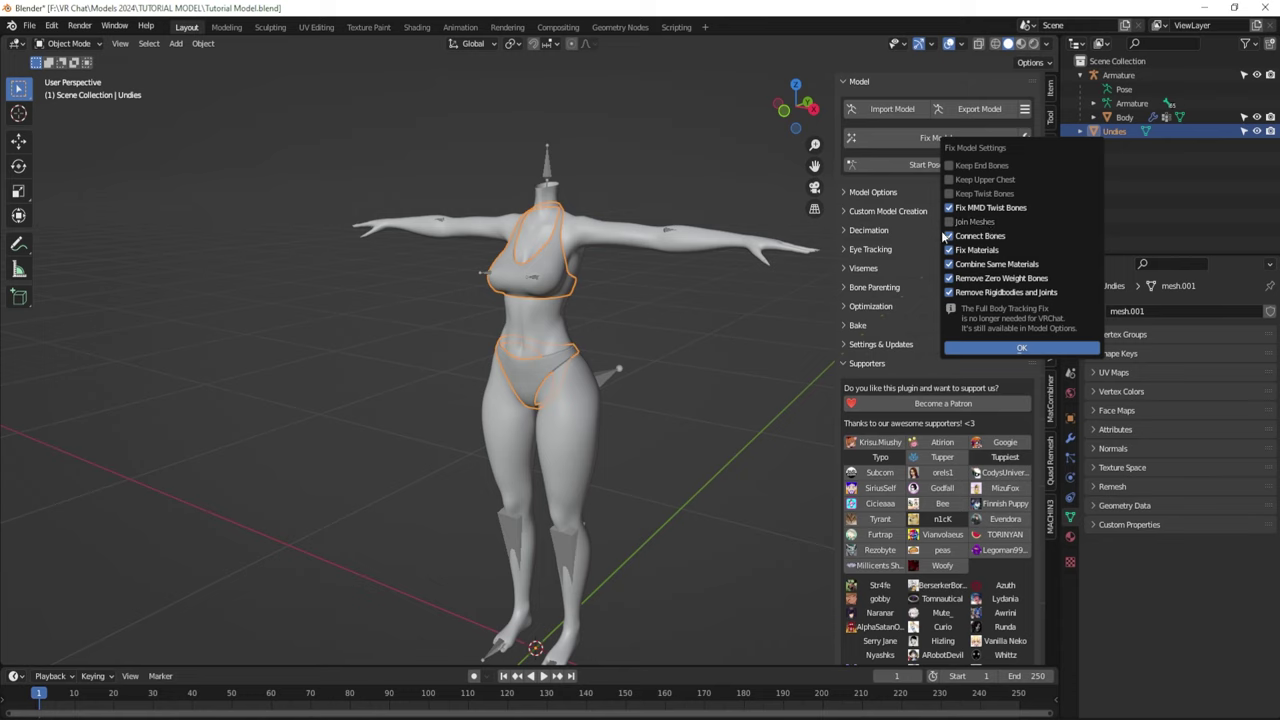
{"action": "left_click", "coordinate": [949, 209]}
{"action": "left_click_drag", "start_coordinate": [949, 264], "coordinate": [949, 293]}
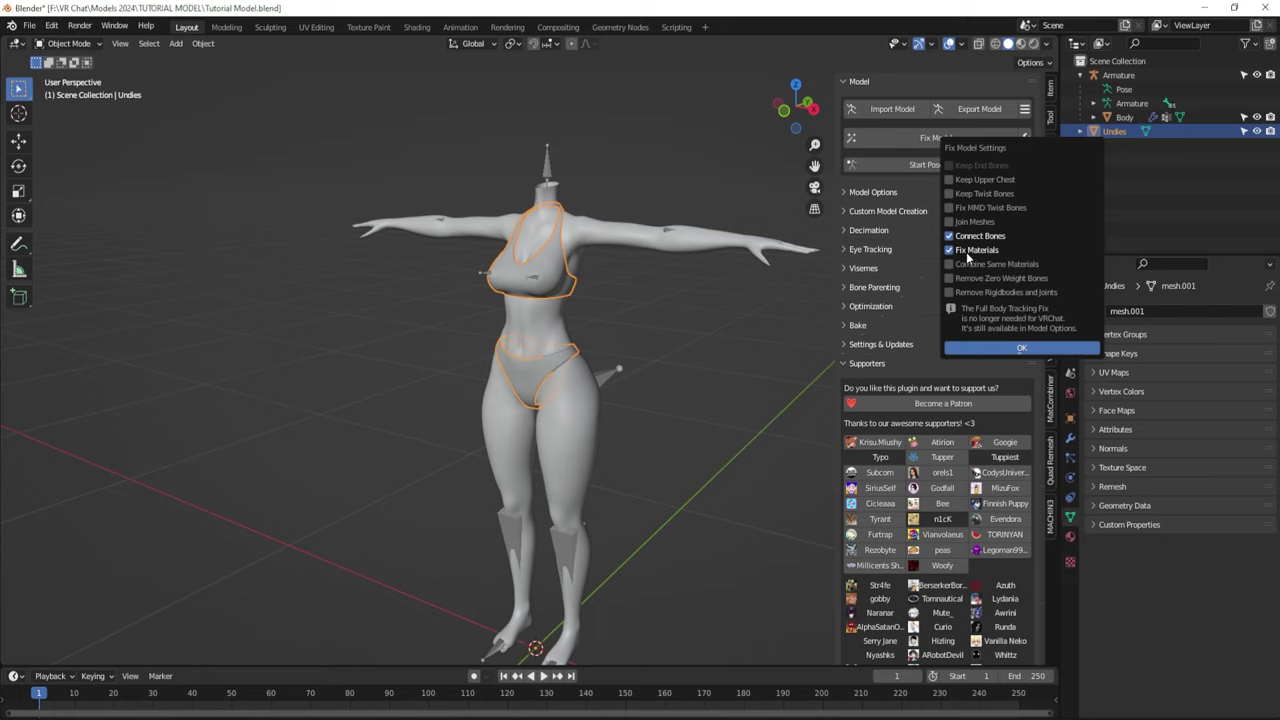
{"action": "left_click", "coordinate": [1024, 347]}
- Recheck the Fix Model settings and run Fix Model on the avatar
{"action": "left_click", "coordinate": [1027, 140]}
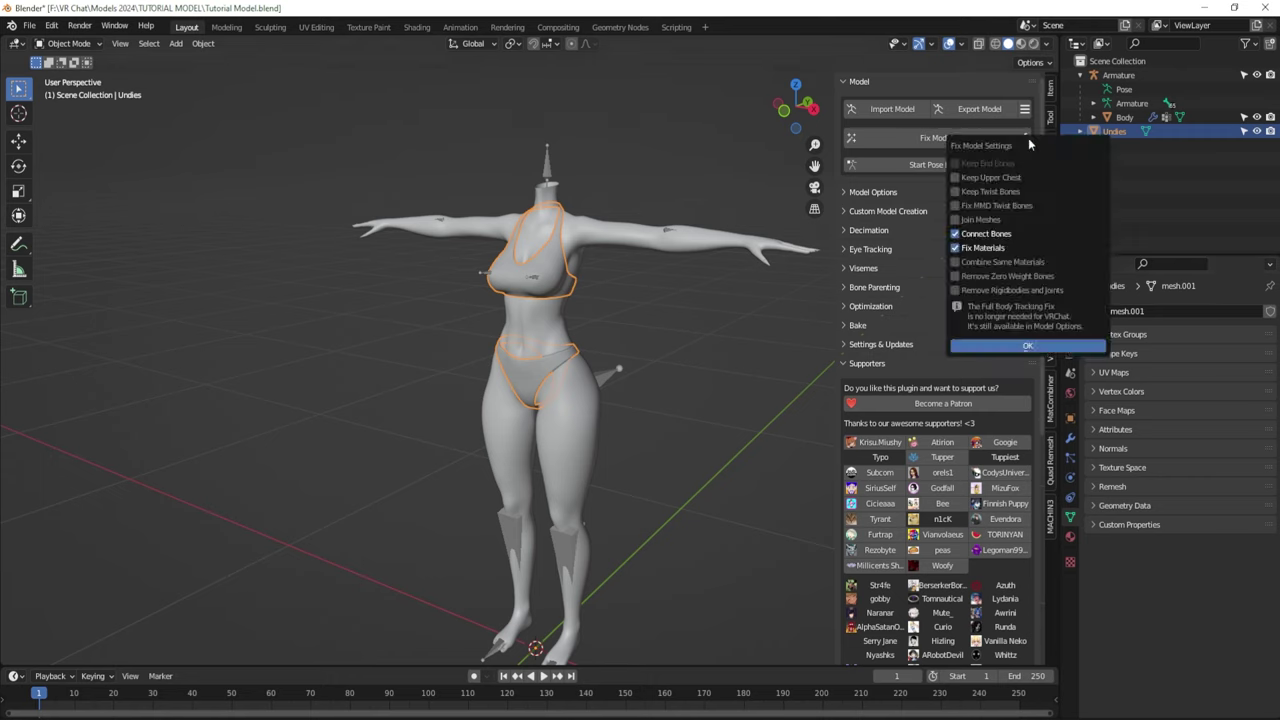
{"action": "left_click", "coordinate": [1028, 129]}
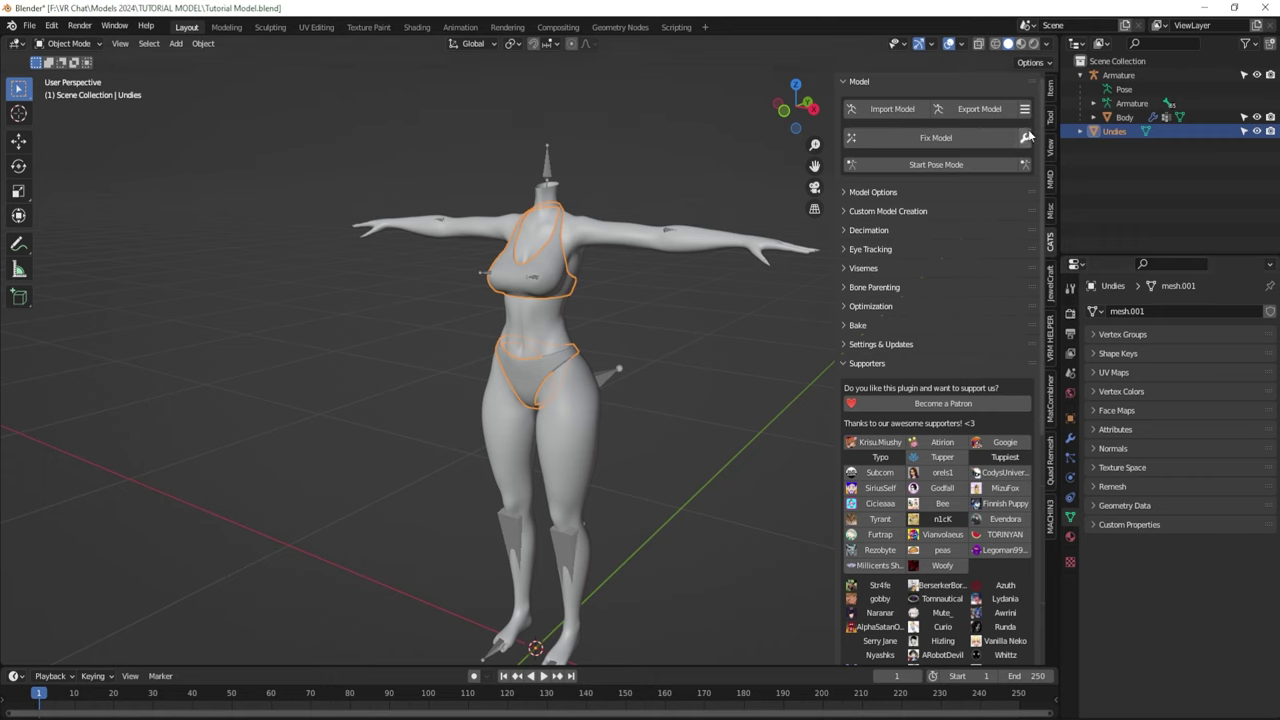
{"action": "left_click", "coordinate": [936, 140]}
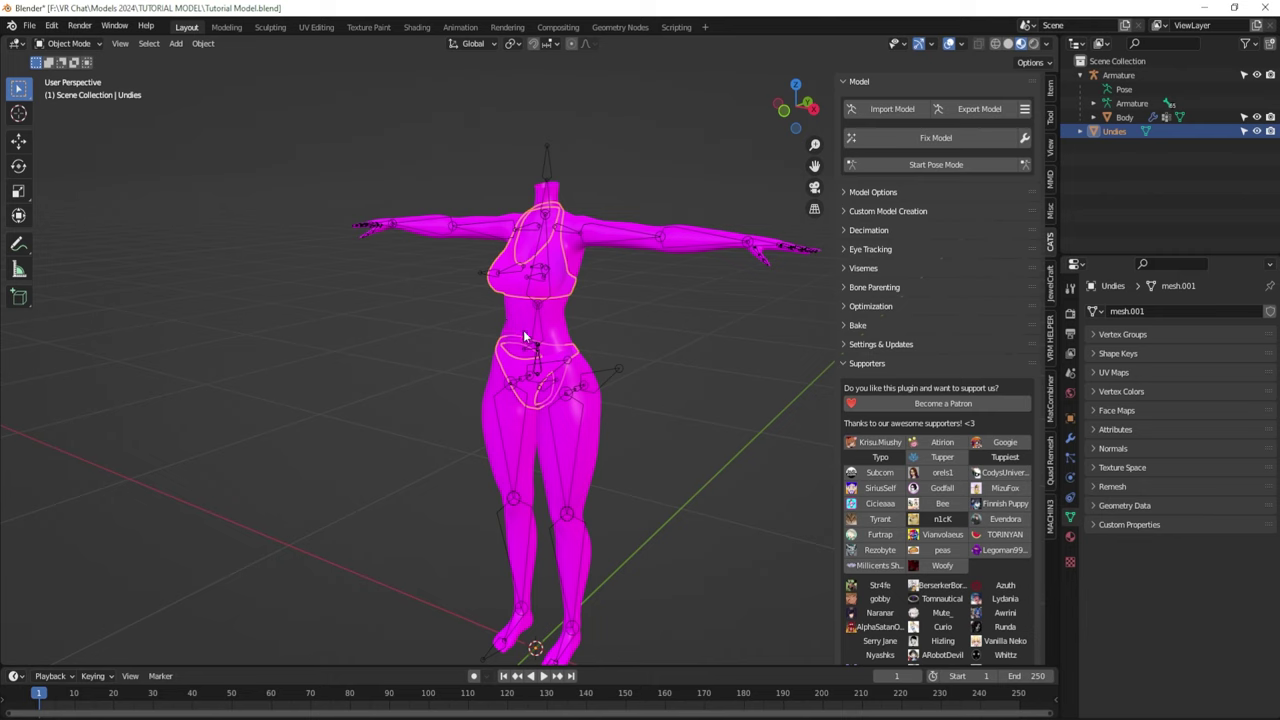
- Select the Body mesh in the scene
{"action": "left_click", "coordinate": [564, 289]}
{"action": "left_click", "coordinate": [585, 256]}
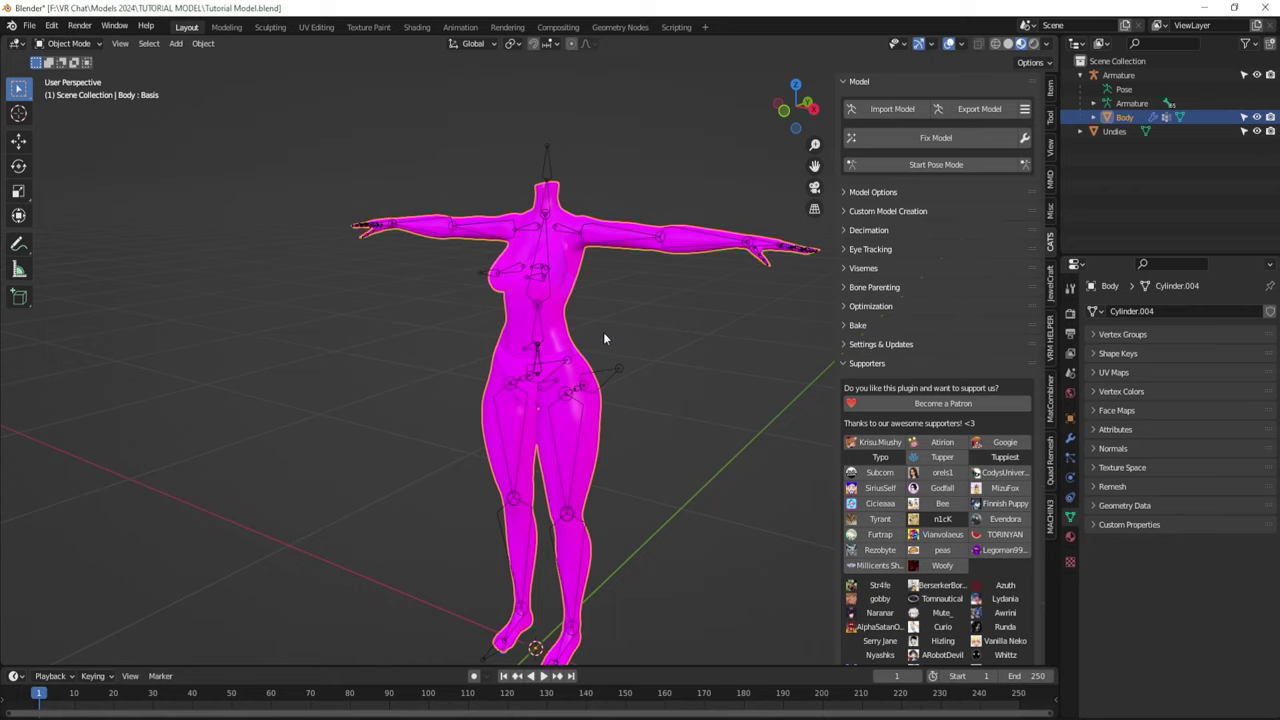
{"action": "mouse_move", "coordinate": [603, 332]}
{"action": "middle_mouse_down"}
{"action": "mouse_move", "coordinate": [654, 343]}
{"action": "mouse_move", "coordinate": [609, 352]}
{"action": "mouse_move", "coordinate": [599, 341]}
{"action": "middle_mouse_up"}
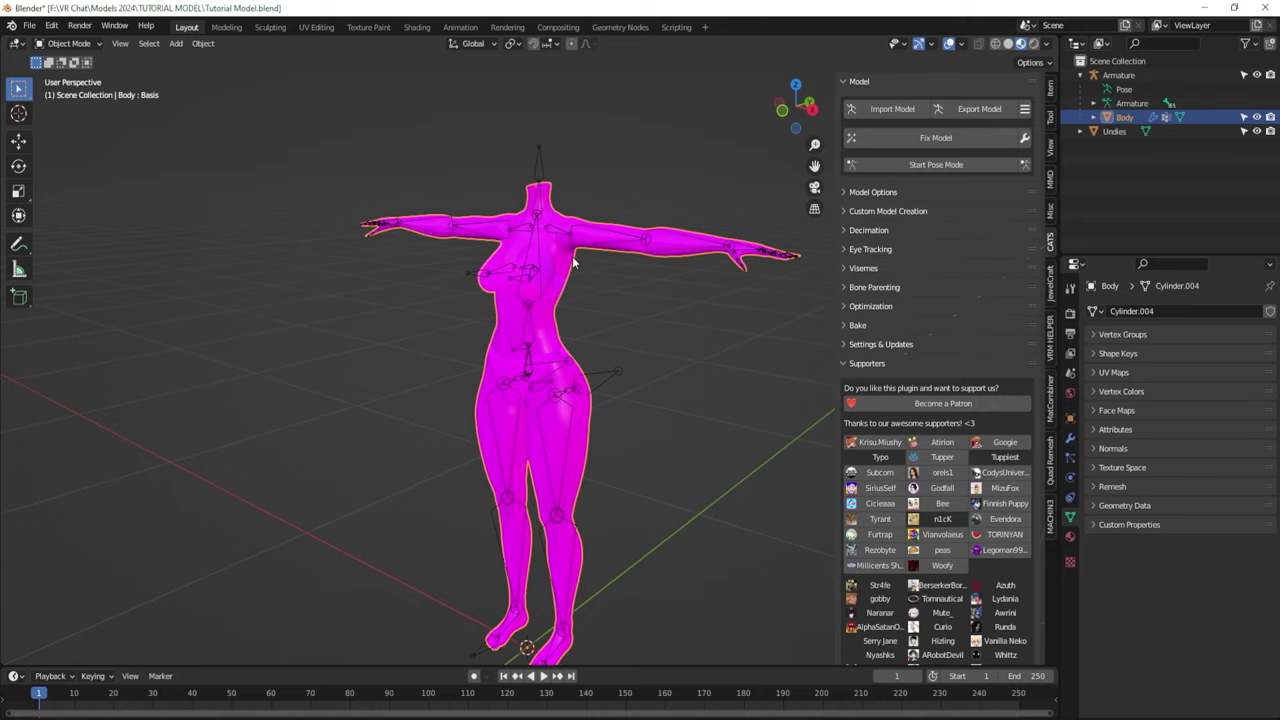
- Review the surface settings of the Body mesh's material without changing any value
{"action": "left_click", "coordinate": [1070, 538]}
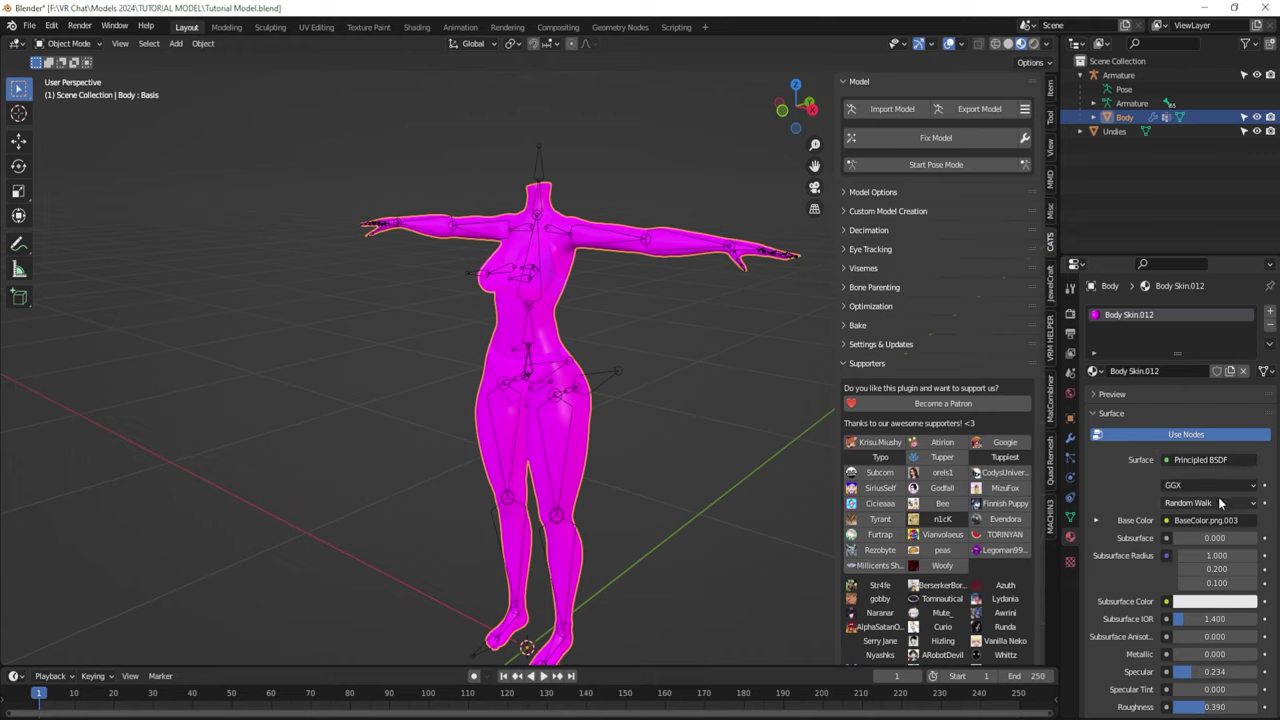
{"action": "scroll", "coordinate": [1210, 460], "scroll_direction": "down", "scroll_amount": 2}
{"action": "scroll", "coordinate": [1240, 610], "scroll_direction": "down", "scroll_amount": 5}
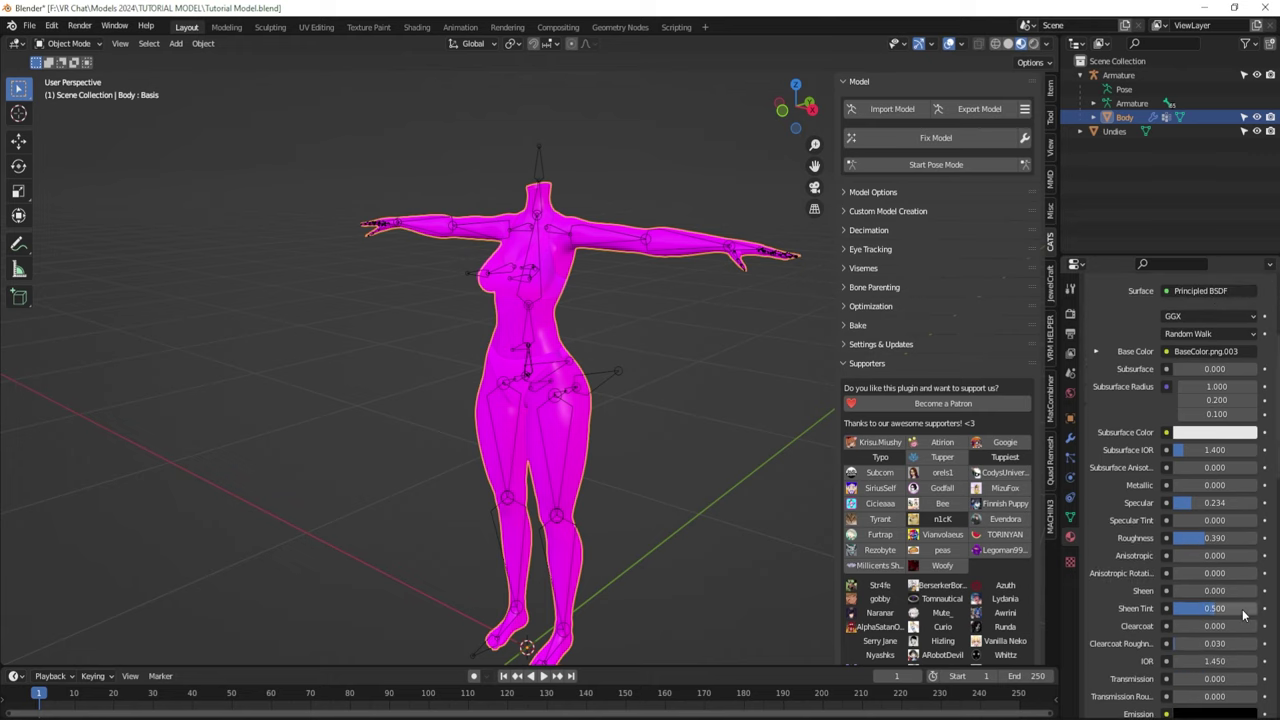
{"action": "scroll", "coordinate": [1232, 602], "scroll_direction": "up", "scroll_amount": 3}
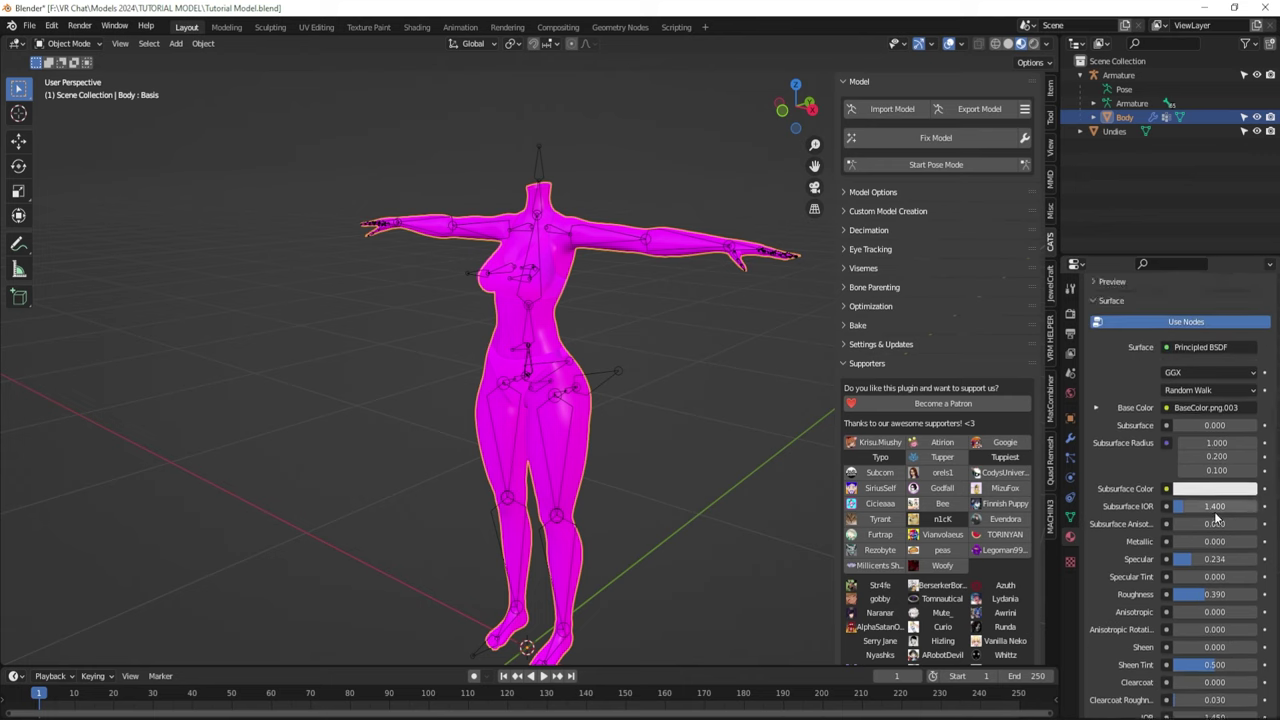
{"action": "scroll", "coordinate": [1208, 600], "scroll_direction": "down", "scroll_amount": 5}
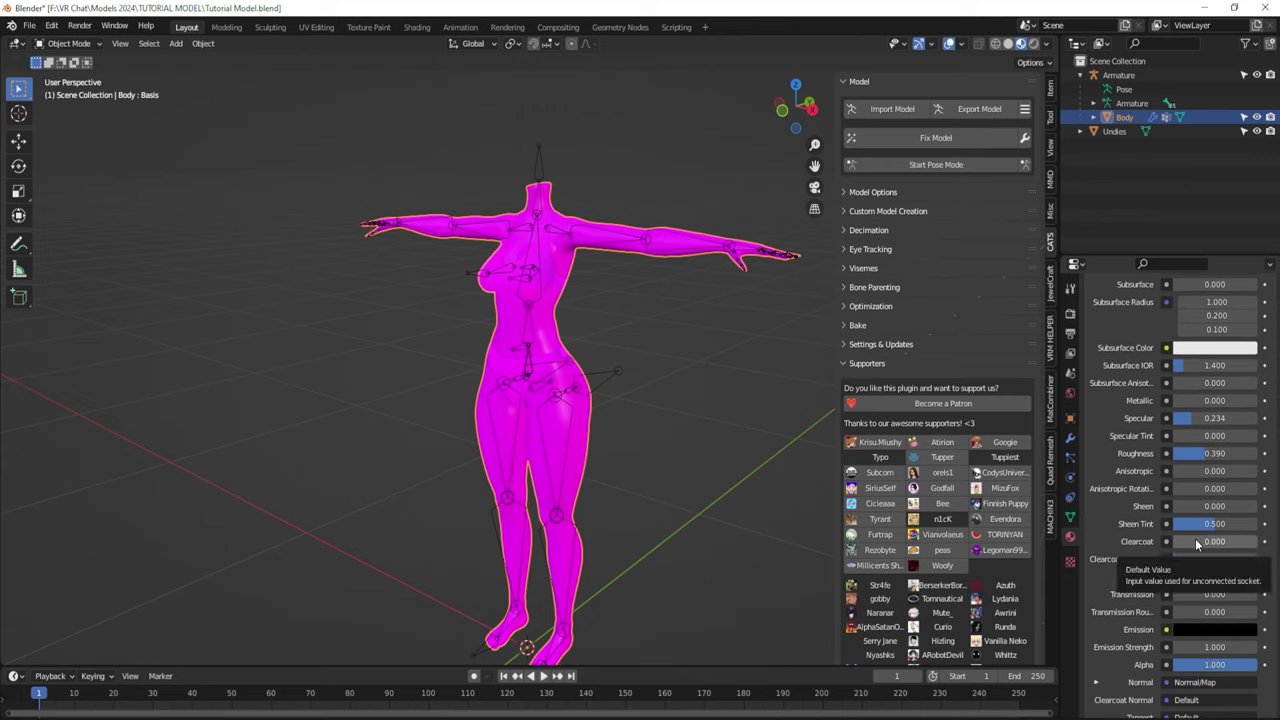
{"action": "scroll", "coordinate": [1198, 541], "scroll_direction": "up", "scroll_amount": 4}
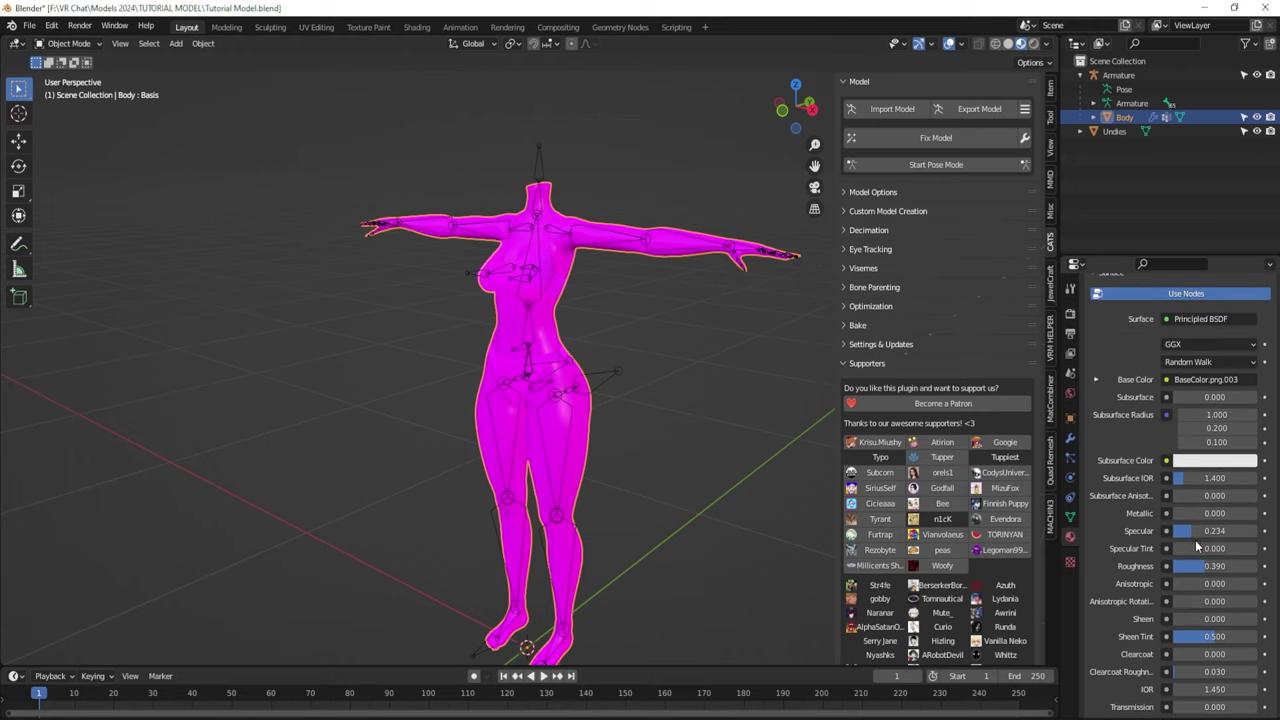
{"action": "scroll", "coordinate": [1197, 545], "scroll_direction": "up", "scroll_amount": 3}
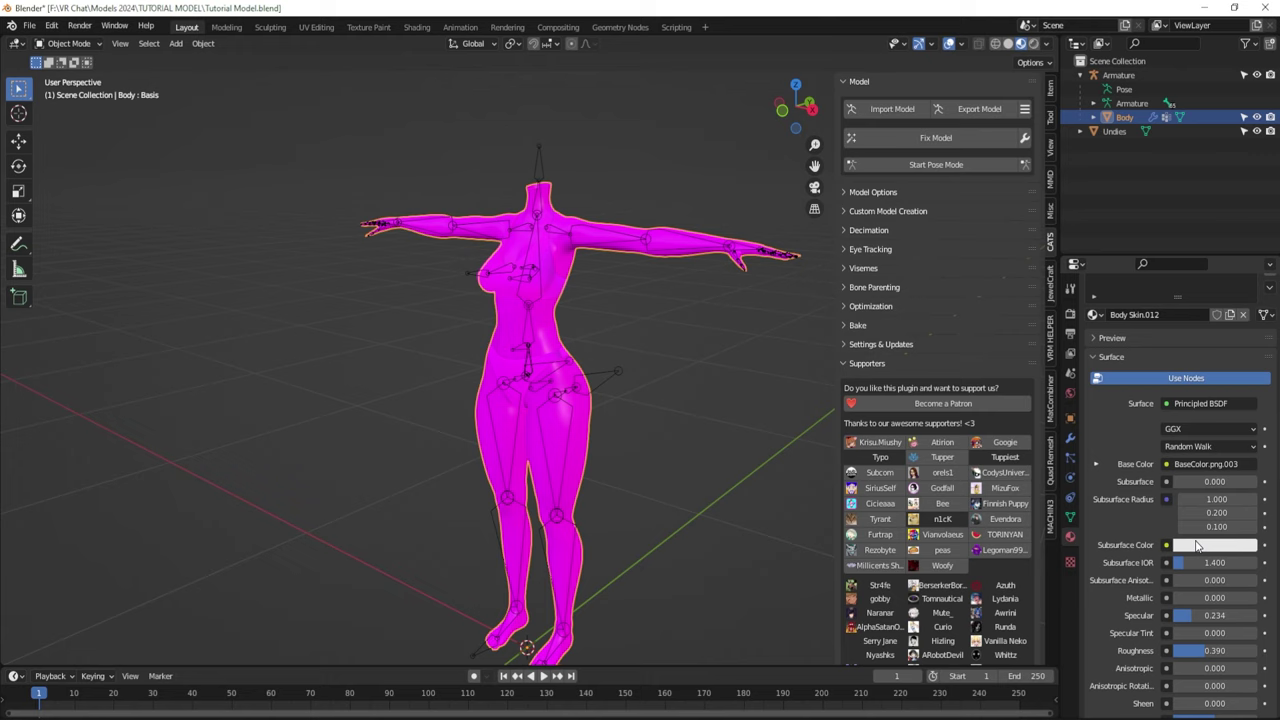
{"action": "scroll", "coordinate": [1197, 545], "scroll_direction": "up", "scroll_amount": 2}
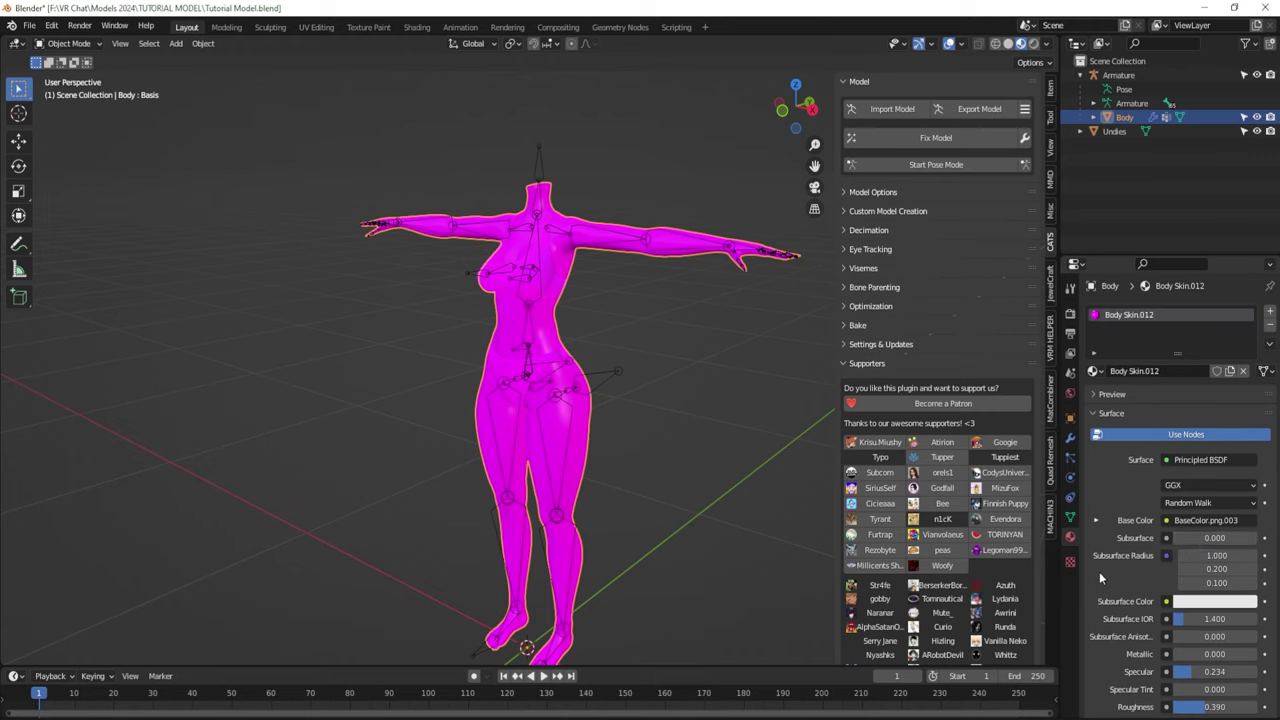
- Rename the Body mesh's material to Skin, and check the Undies mesh's material slots before reselecting Body
{"action": "double_click", "coordinate": [1136, 316]}
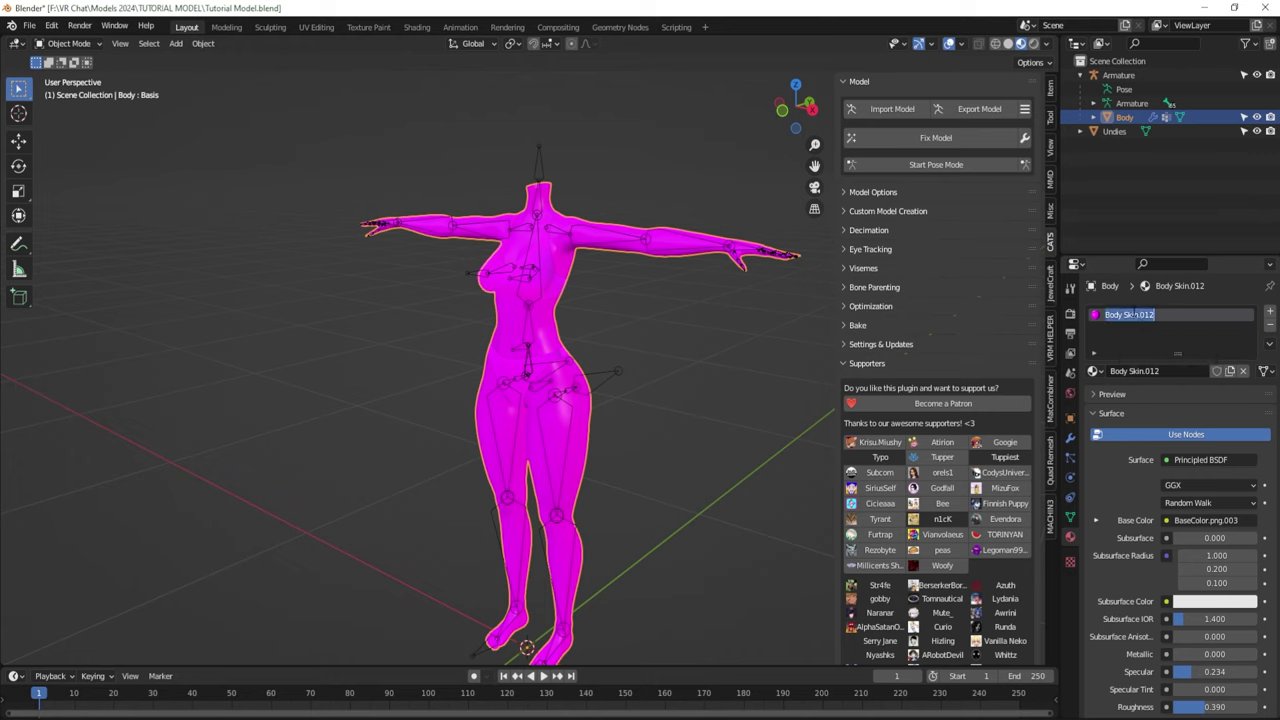
{"action": "type", "text": "Skin"}
{"action": "key", "text": "Return"}
{"action": "left_click", "coordinate": [1121, 132]}
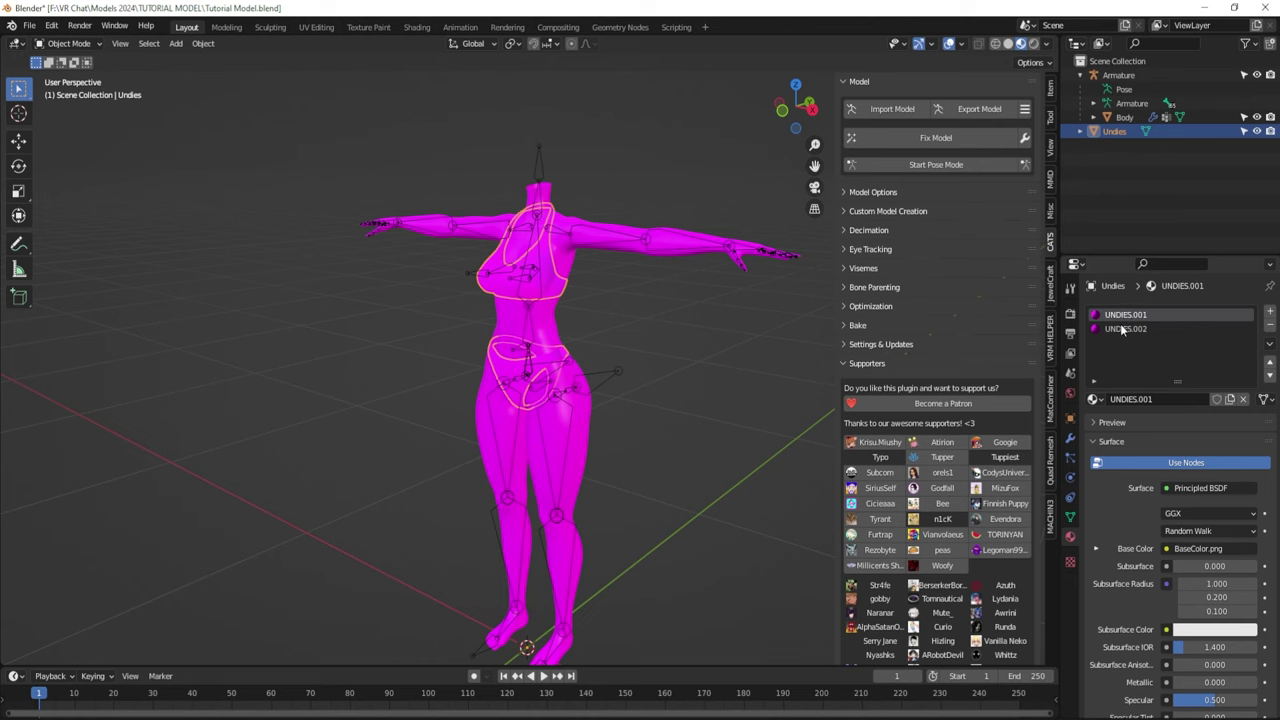
{"action": "left_click", "coordinate": [1124, 118]}
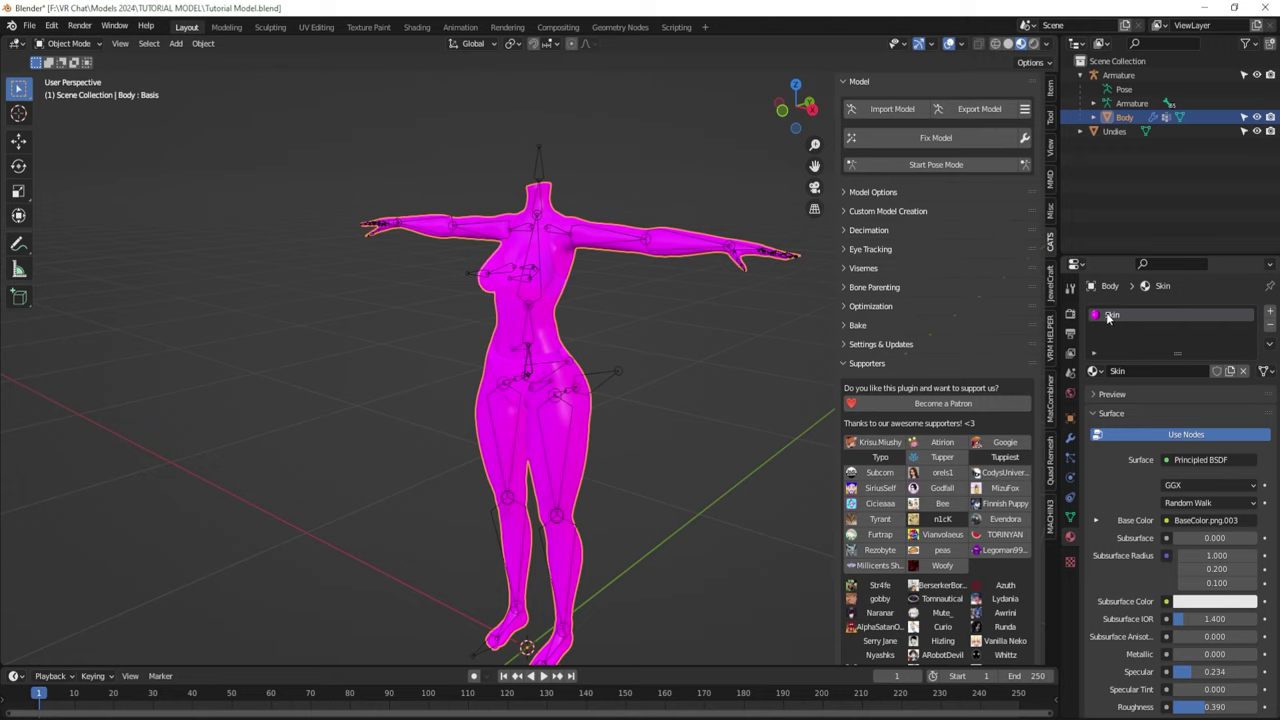
- Load Body.png from the Textures folder of TUTORIAL MODEL as the Skin material's Base Color image
{"action": "scroll", "coordinate": [1137, 455], "scroll_direction": "down", "scroll_amount": 3}
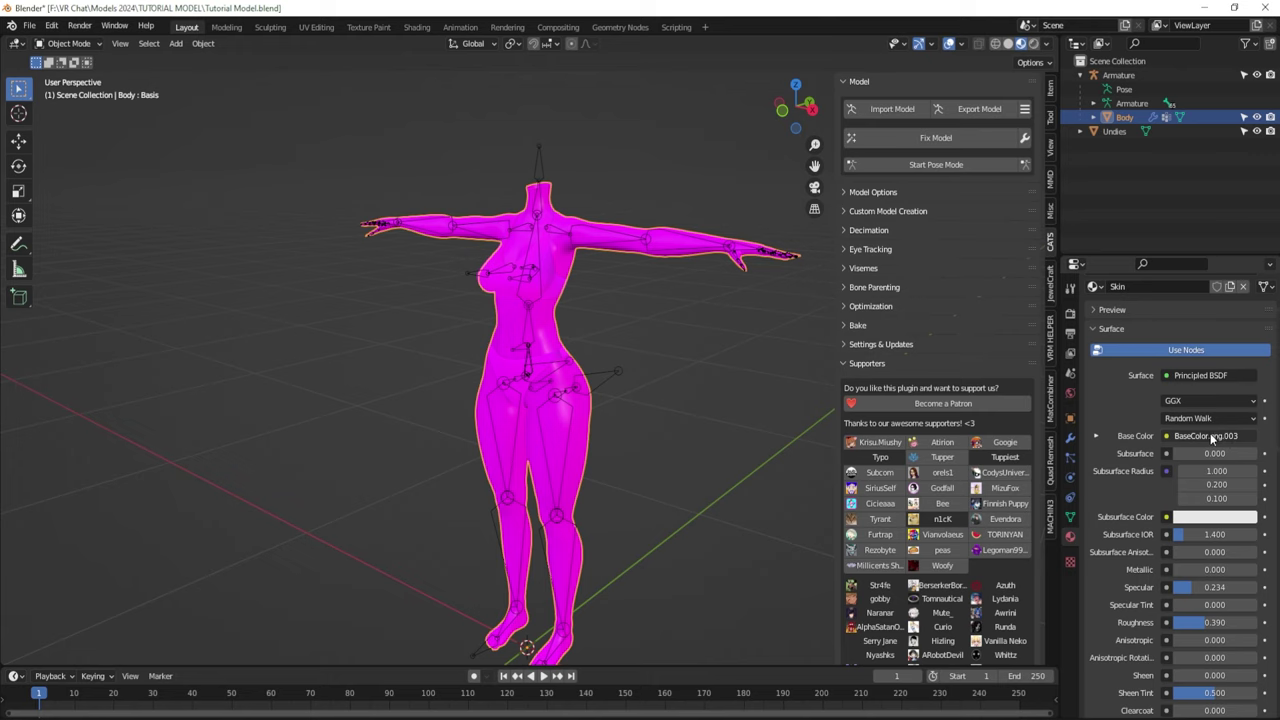
{"action": "left_click", "coordinate": [1096, 440]}
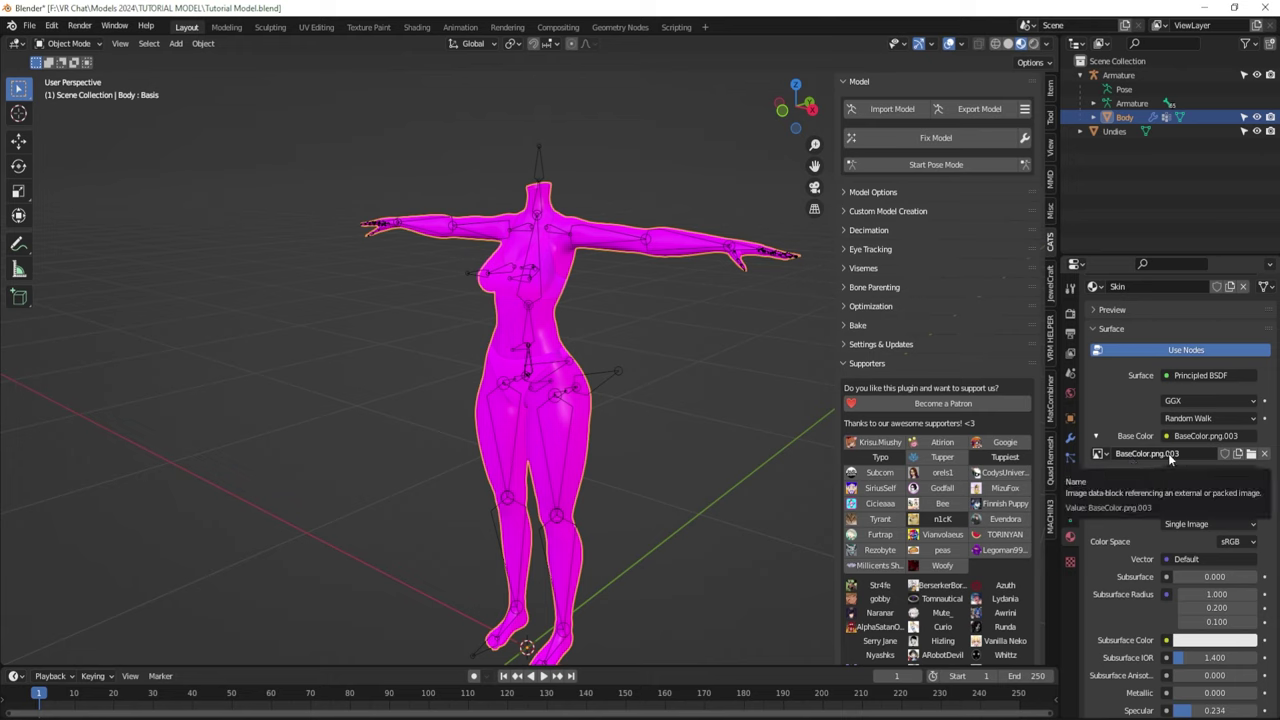
{"action": "left_click", "coordinate": [1252, 455]}
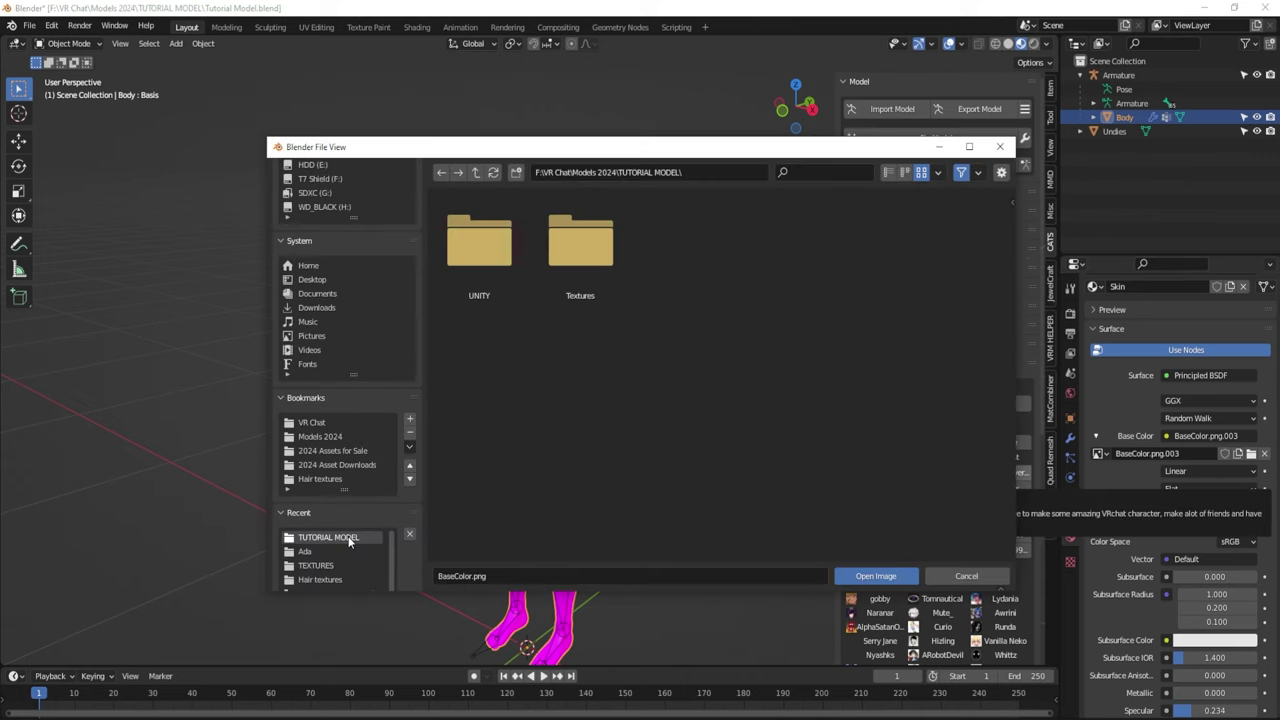
{"action": "double_click", "coordinate": [585, 246]}
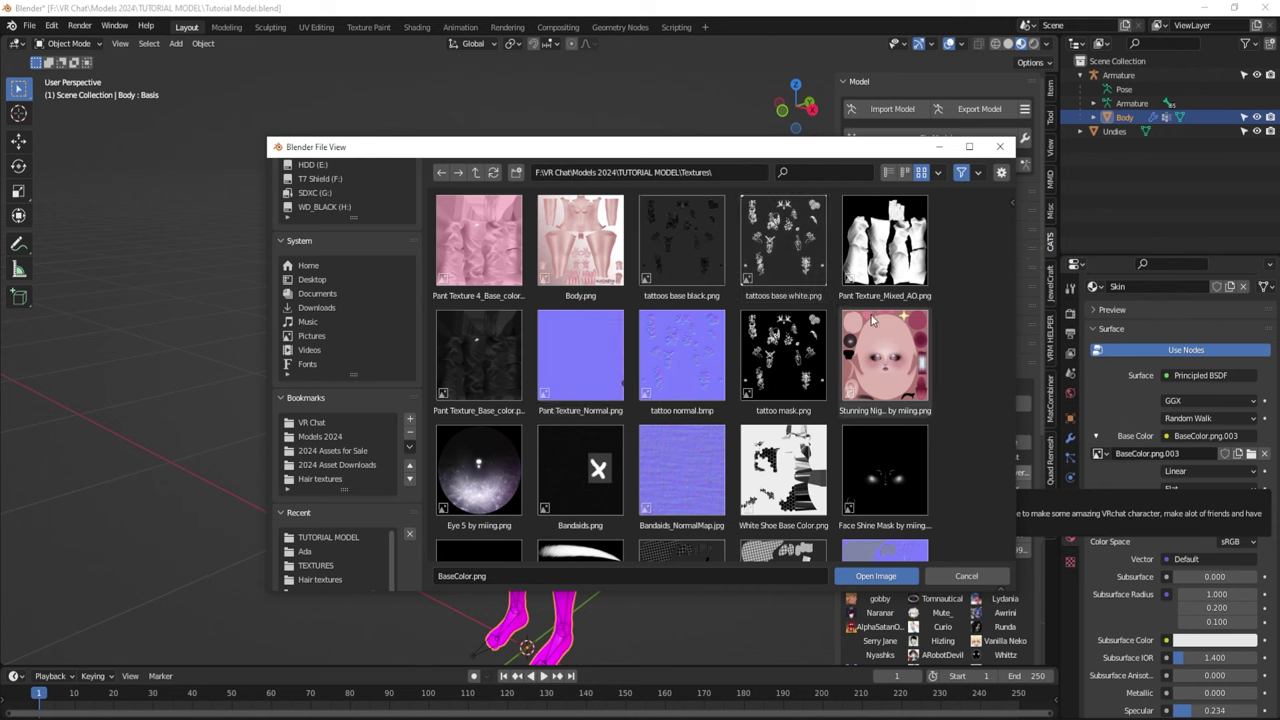
{"action": "left_click", "coordinate": [889, 172]}
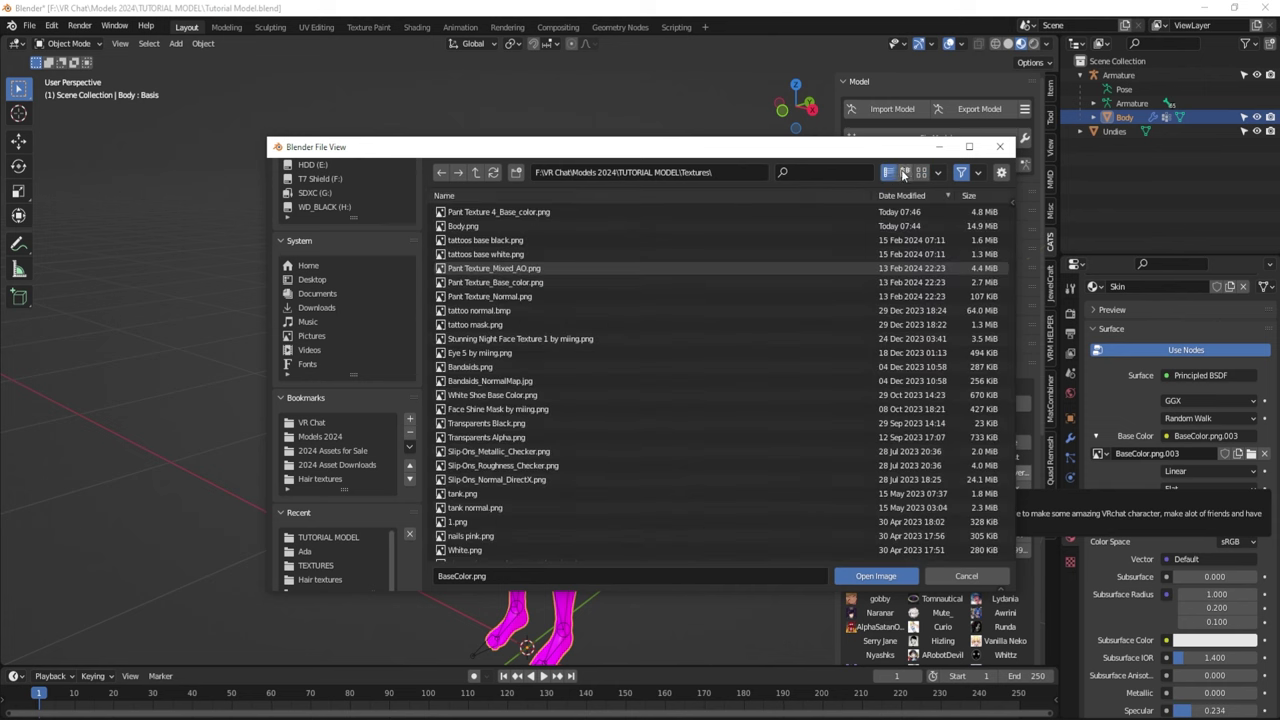
{"action": "left_click", "coordinate": [904, 172]}
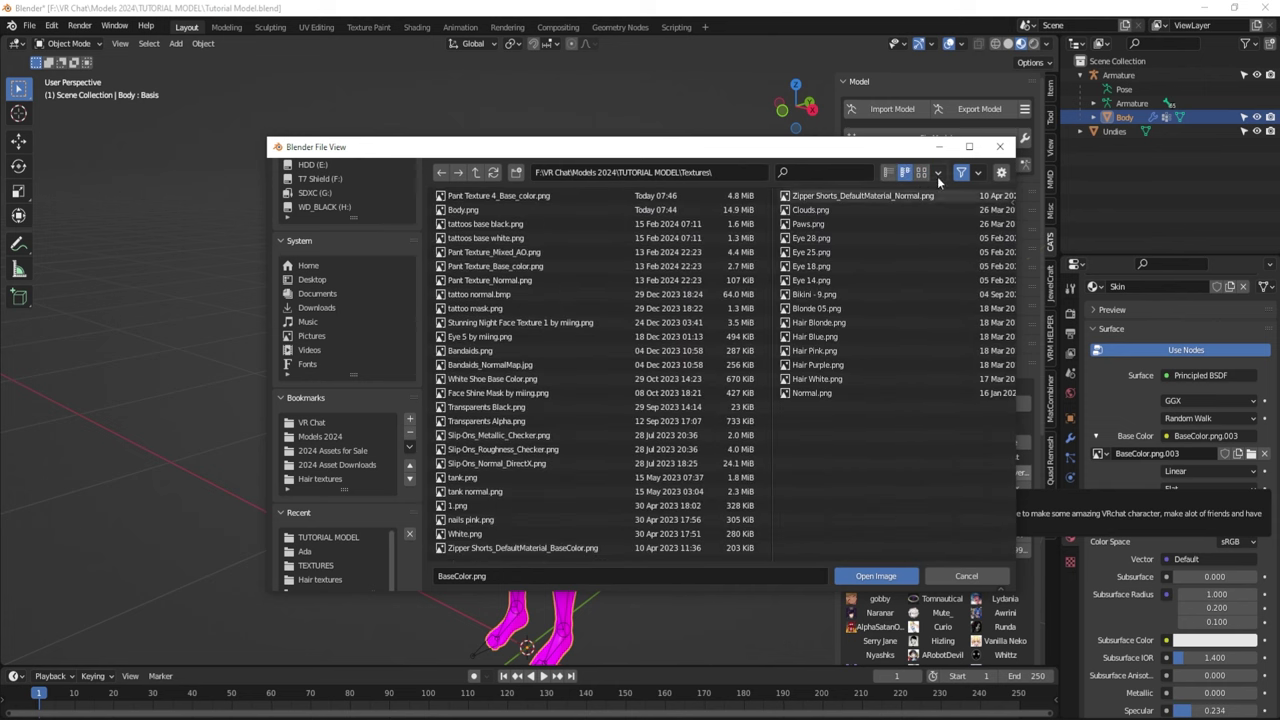
{"action": "left_click", "coordinate": [922, 172]}
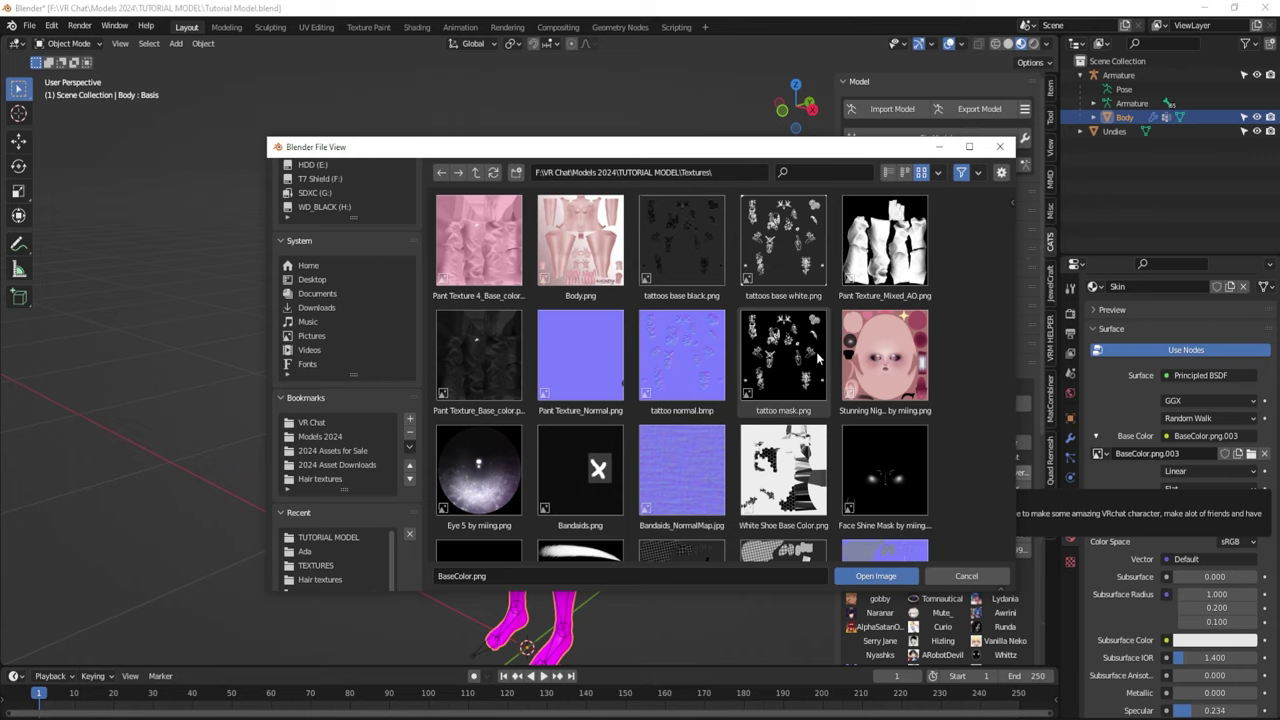
{"action": "left_click", "coordinate": [580, 232]}
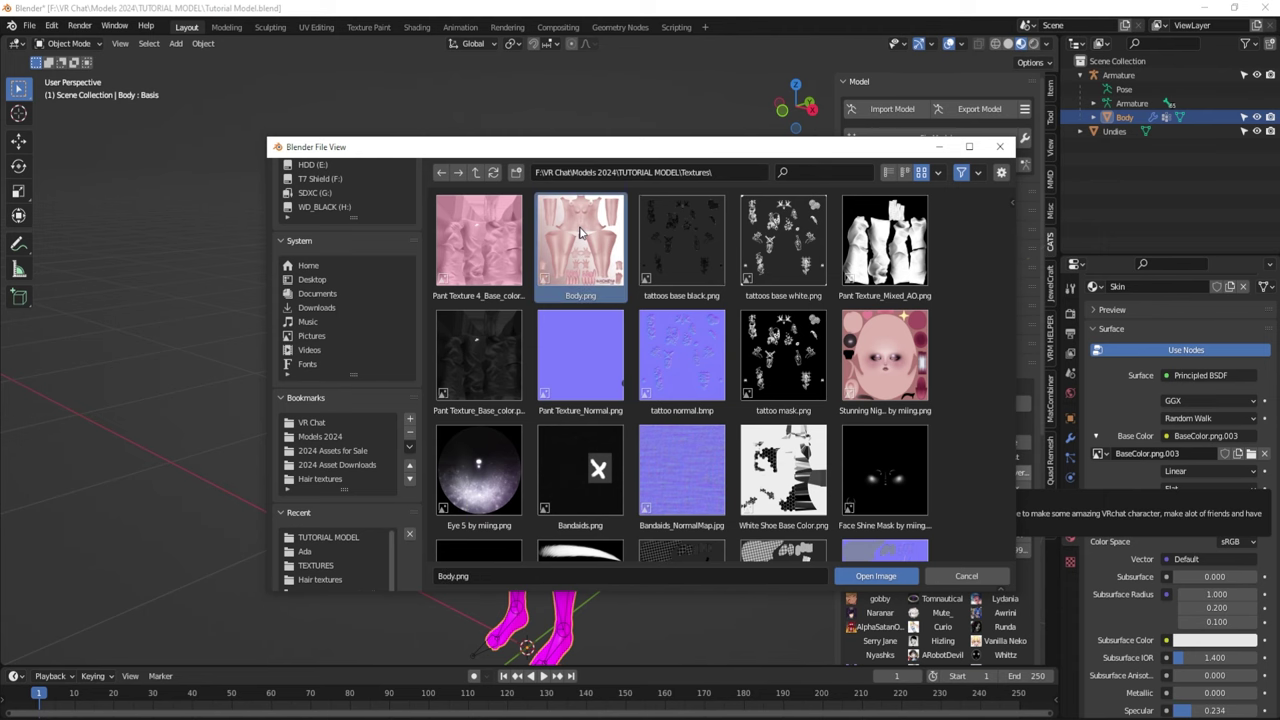
{"action": "left_click", "coordinate": [872, 577]}
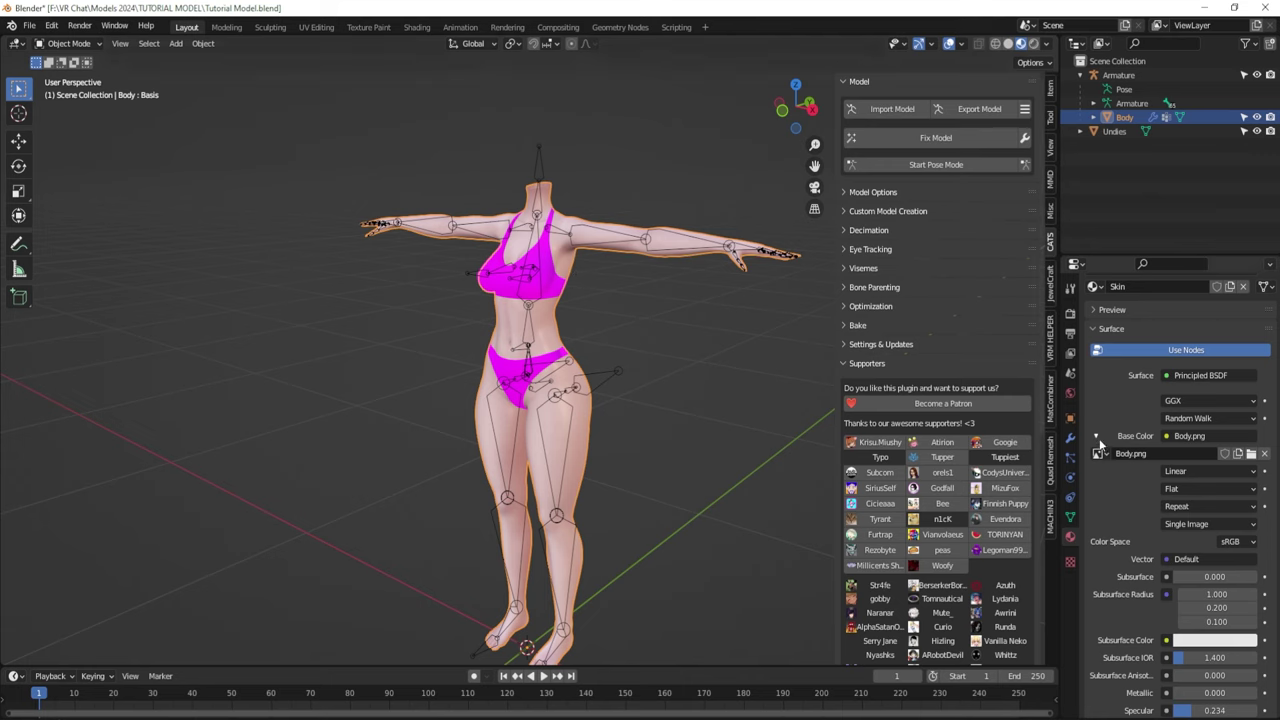
- Remove the Skin material's Base Color texture, assign a new Image Texture and load Body.png from the Textures folder
{"action": "left_click", "coordinate": [1166, 440]}
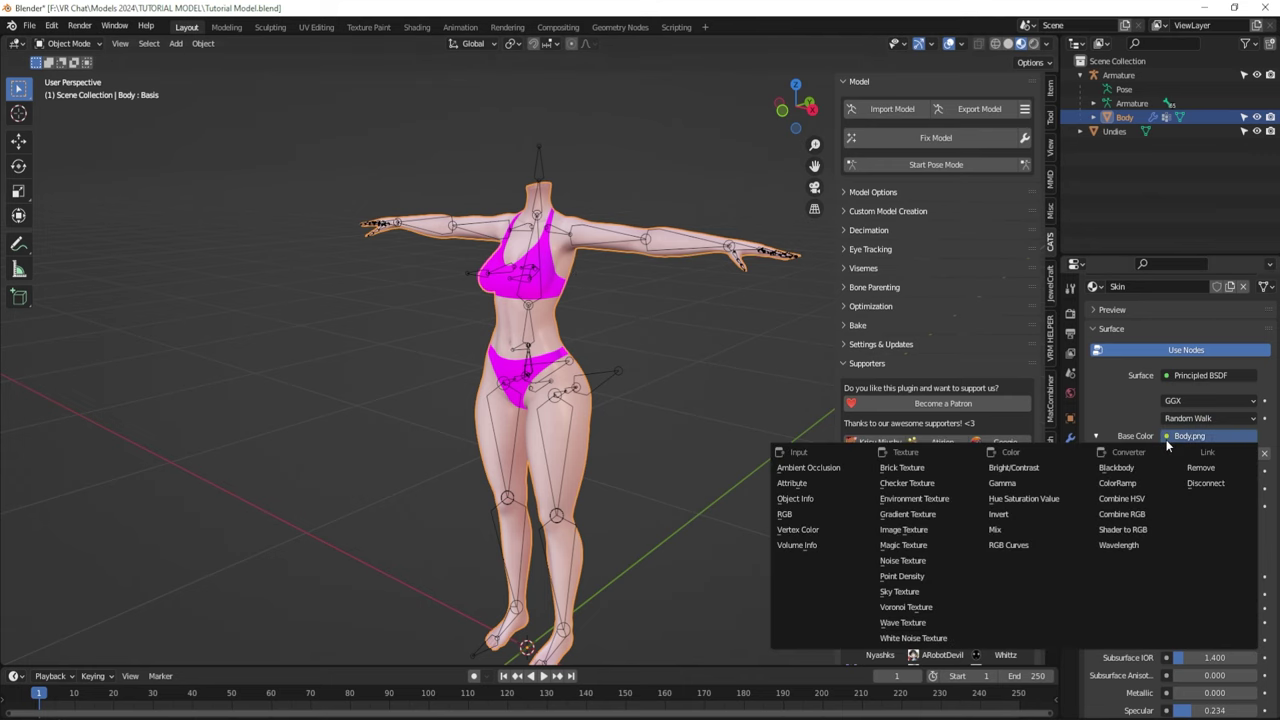
{"action": "left_click", "coordinate": [1203, 476]}
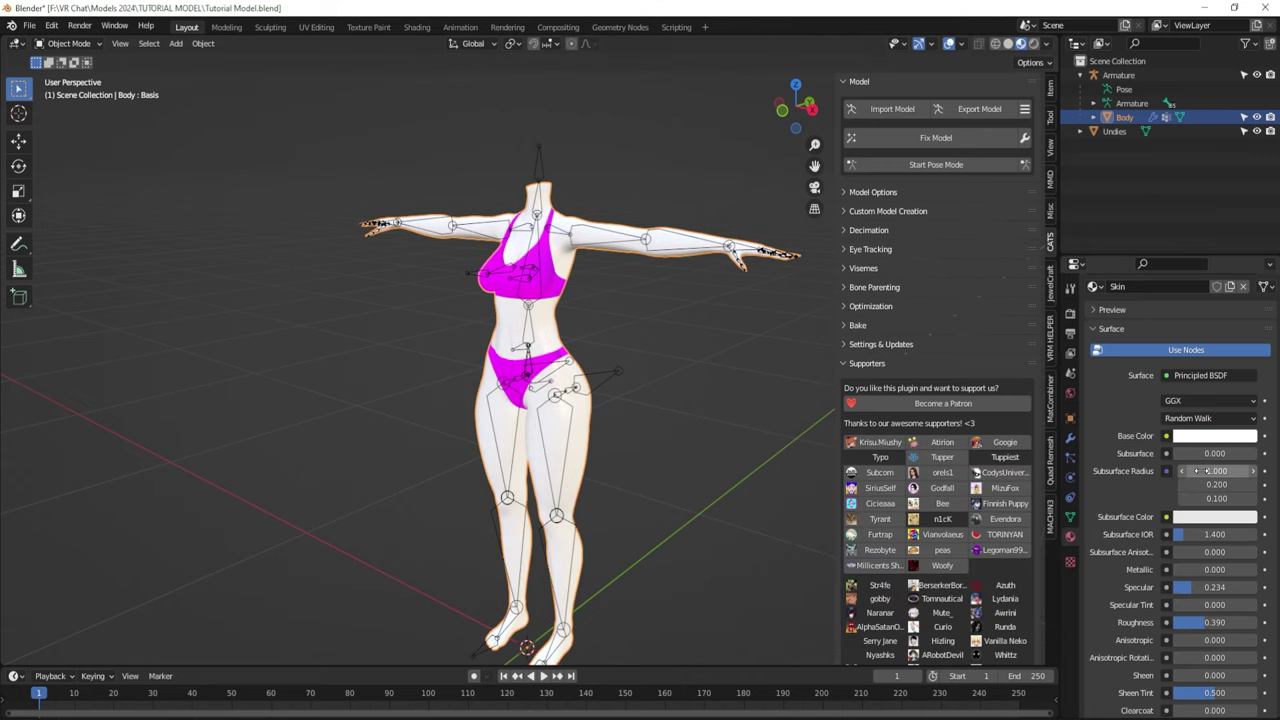
{"action": "left_click", "coordinate": [1166, 437]}
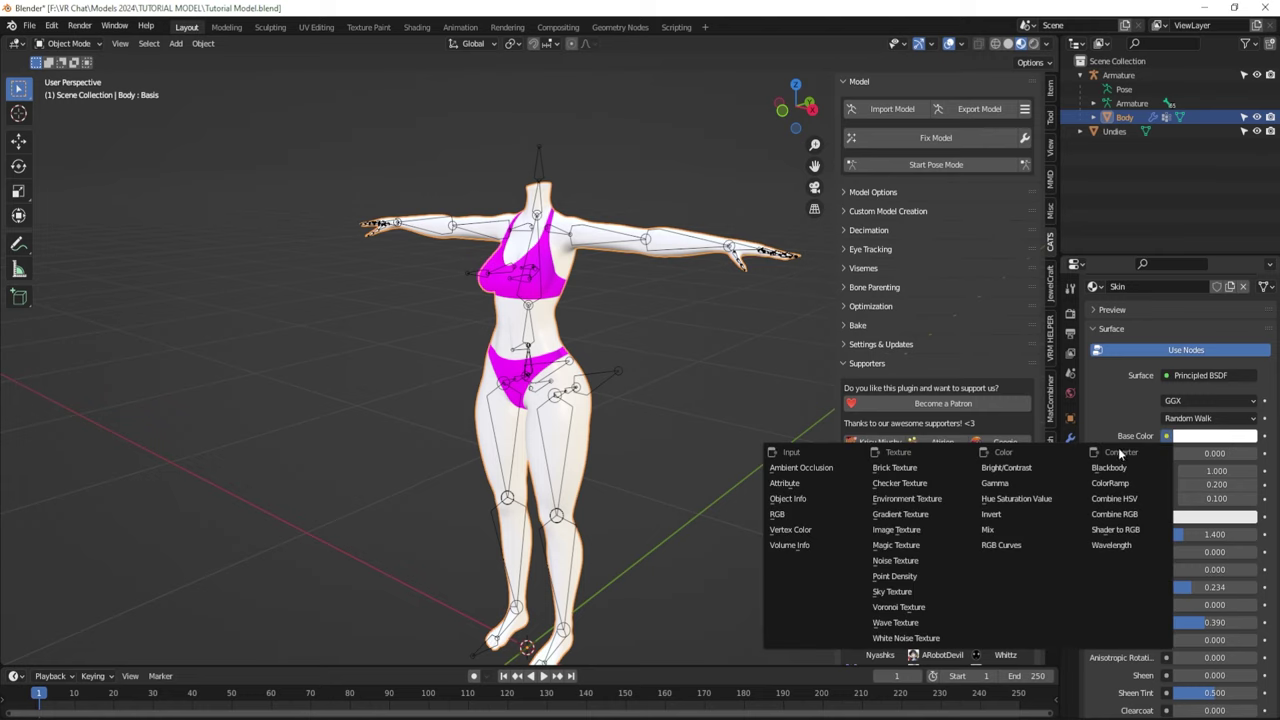
{"action": "left_click", "coordinate": [913, 531]}
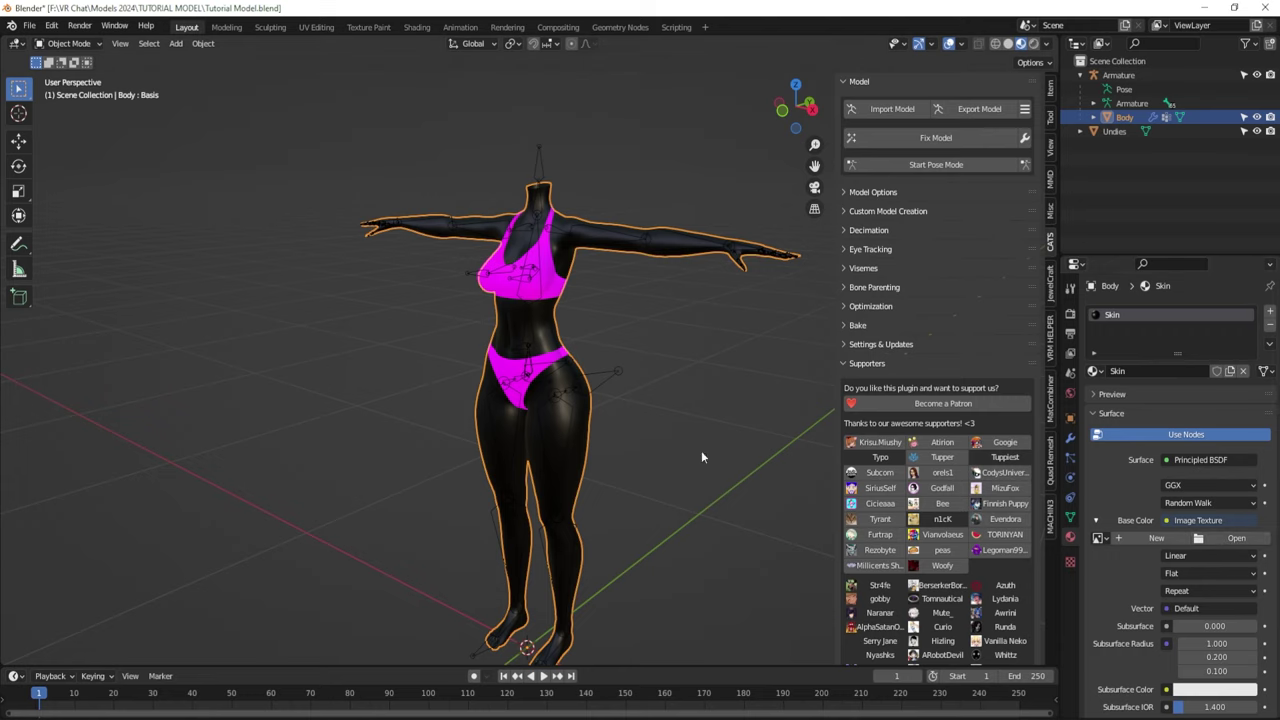
{"action": "left_click", "coordinate": [1236, 540]}
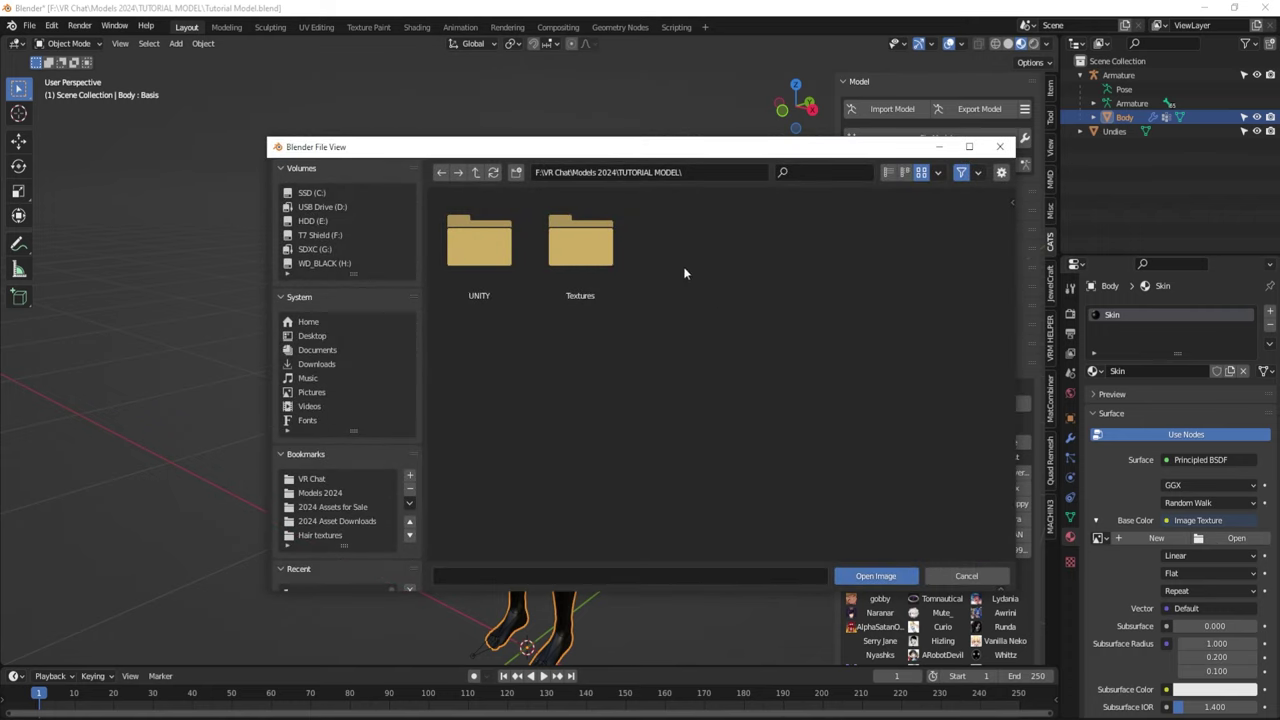
{"action": "left_click", "coordinate": [618, 240]}
{"action": "double_click", "coordinate": [618, 243]}
{"action": "double_click", "coordinate": [590, 245]}
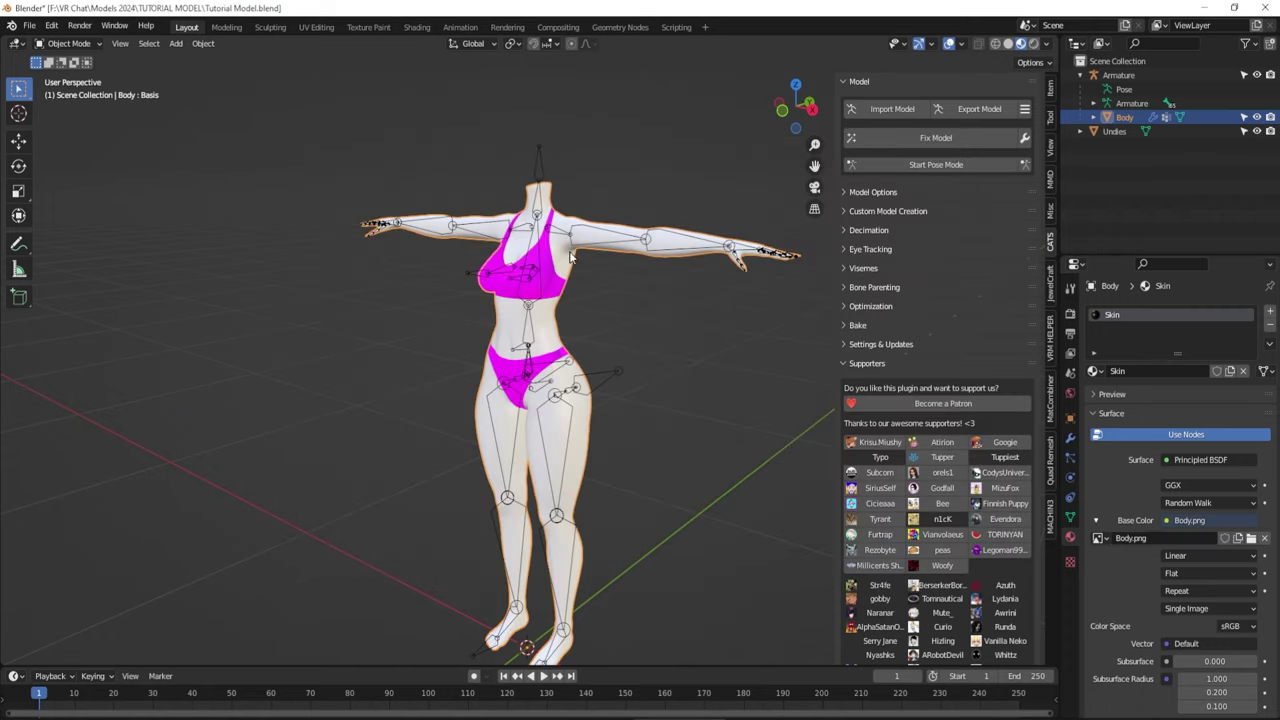
- Inspect the textured body from several angles and review the Skin material's Base Color settings
{"action": "mouse_move", "coordinate": [593, 337]}
{"action": "middle_mouse_down"}
{"action": "mouse_move", "coordinate": [595, 380]}
{"action": "mouse_move", "coordinate": [590, 335]}
{"action": "mouse_move", "coordinate": [571, 336]}
{"action": "middle_mouse_up"}
{"action": "scroll", "coordinate": [580, 335], "scroll_direction": "up", "scroll_amount": 1}
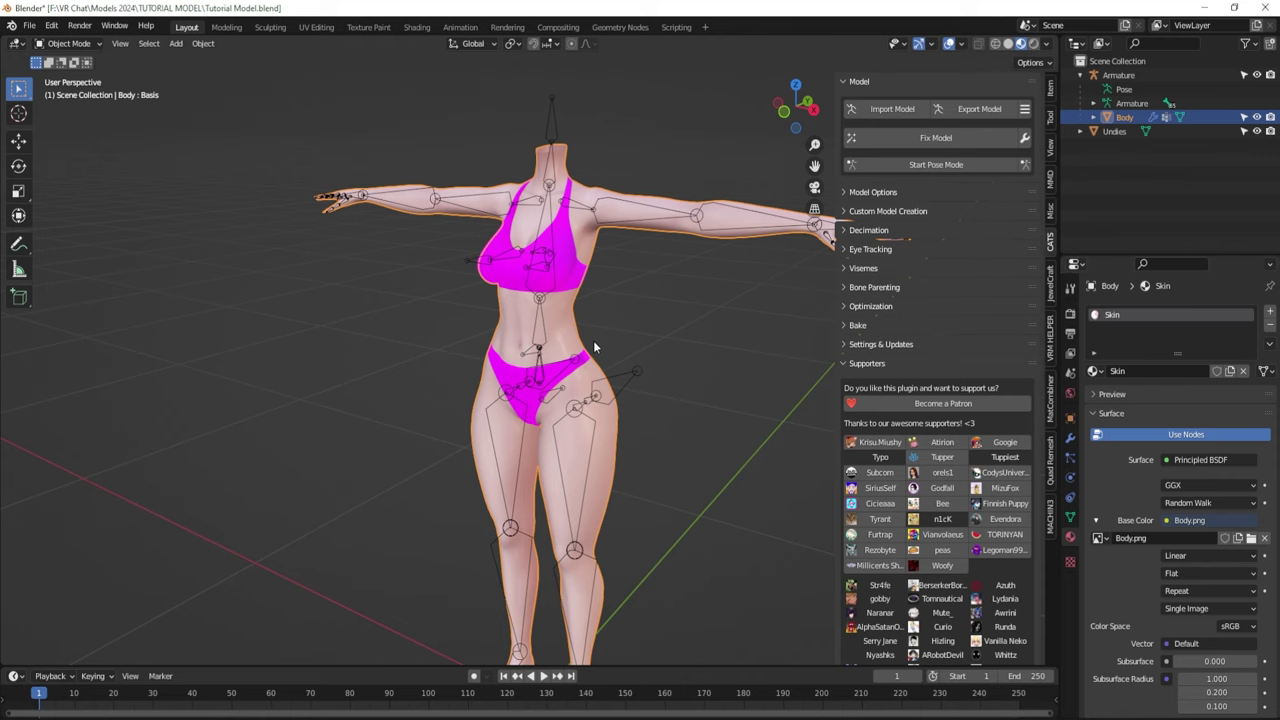
{"action": "scroll", "coordinate": [595, 347], "scroll_direction": "down", "scroll_amount": 2}
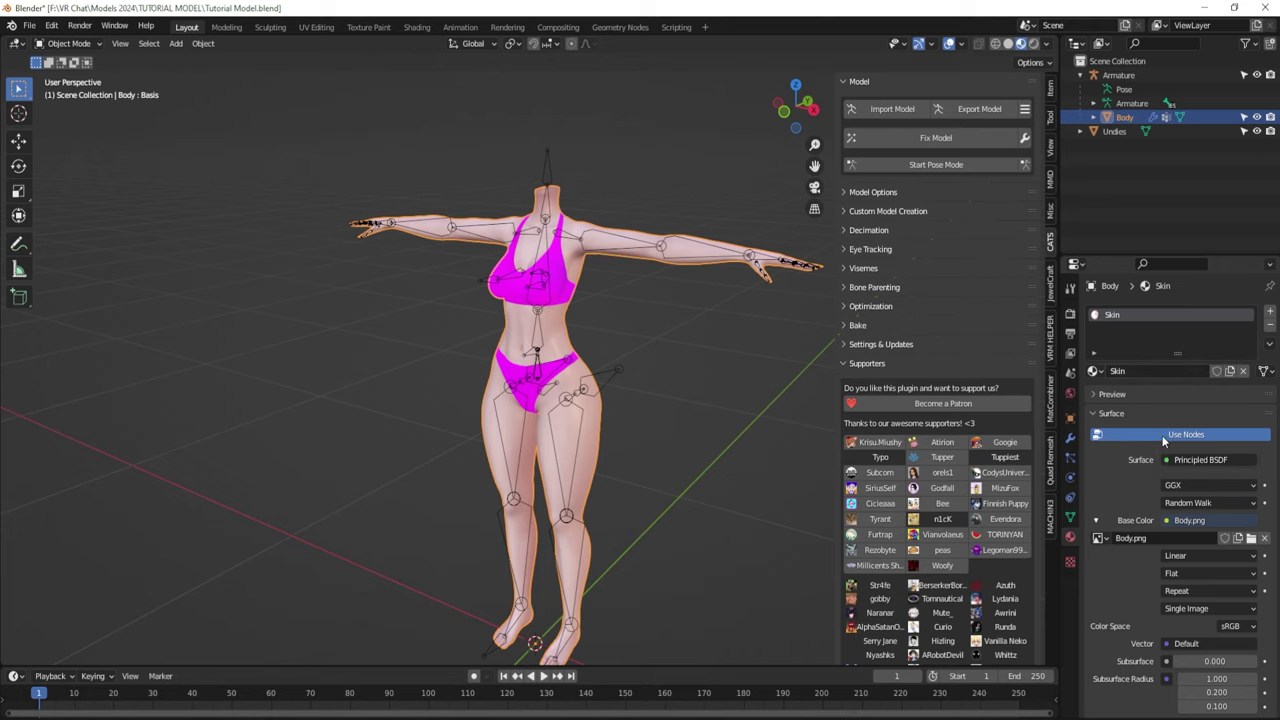
{"action": "scroll", "coordinate": [1128, 510], "scroll_direction": "down", "scroll_amount": 1}
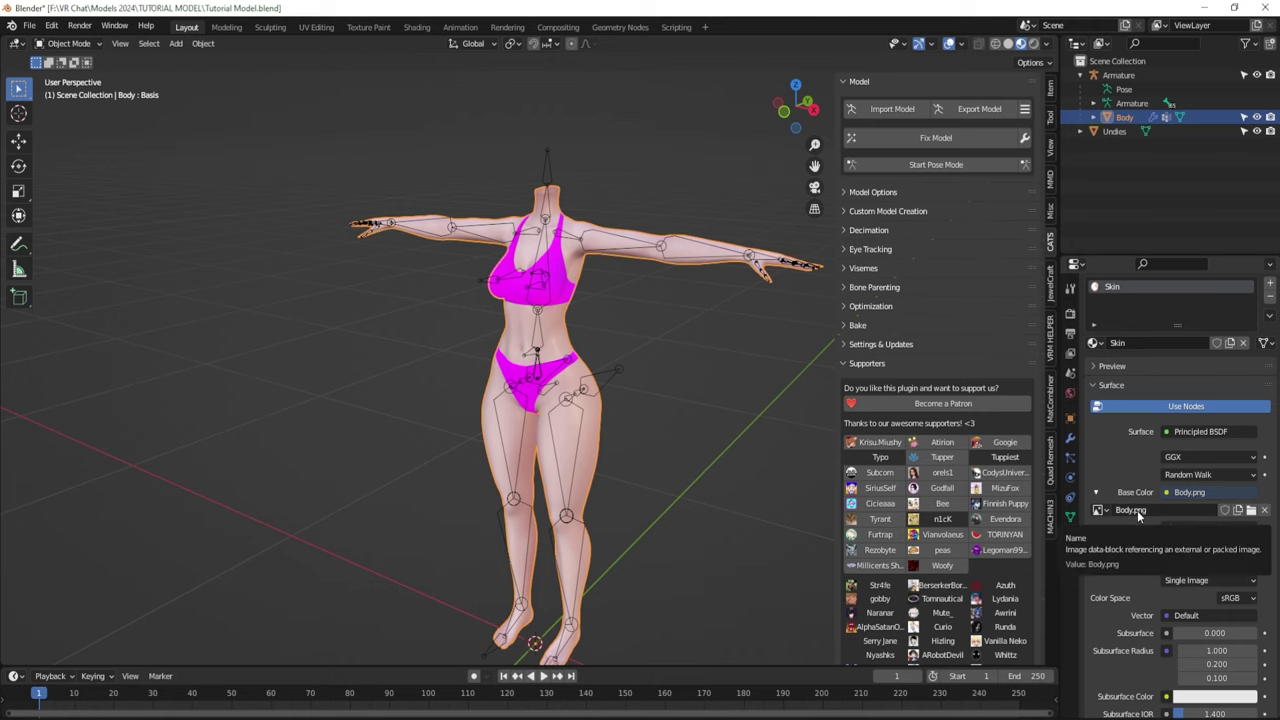
{"action": "mouse_move", "coordinate": [620, 350]}
{"action": "middle_mouse_down"}
{"action": "mouse_move", "coordinate": [683, 344]}
{"action": "mouse_move", "coordinate": [624, 359]}
{"action": "middle_mouse_up"}
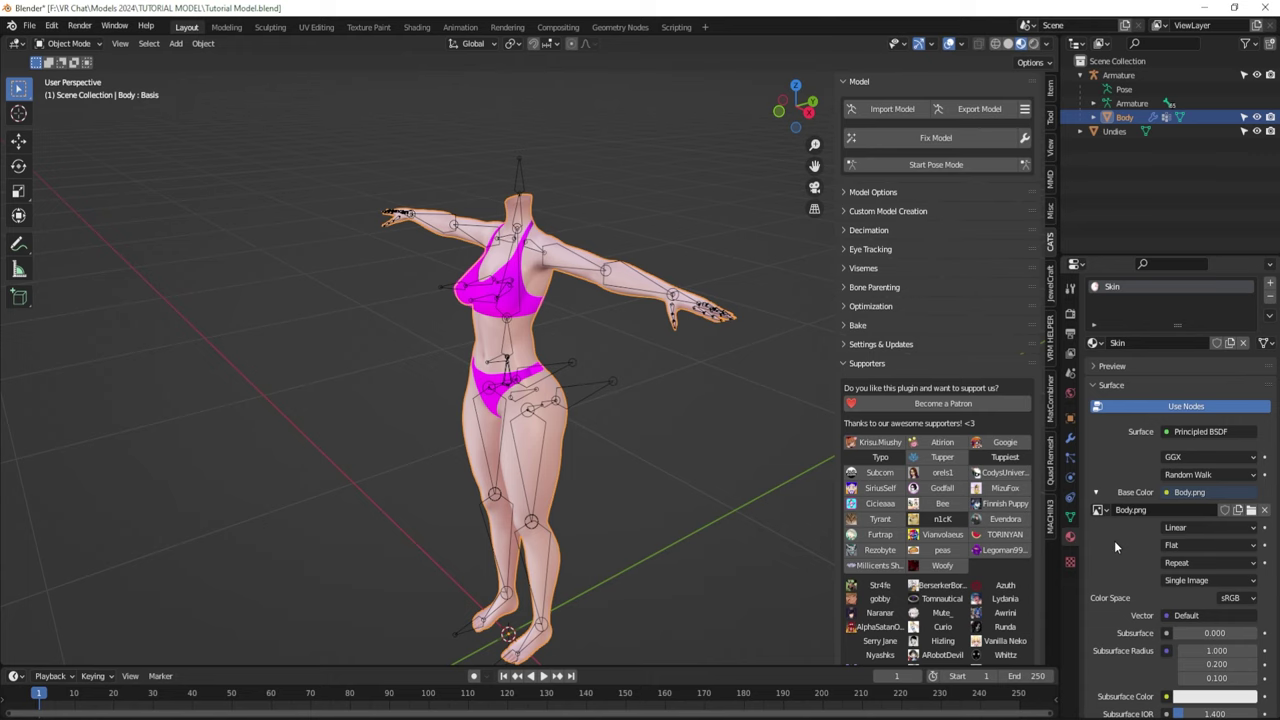
{"action": "middle_click_drag", "start_coordinate": [600, 380], "coordinate": [675, 375]}
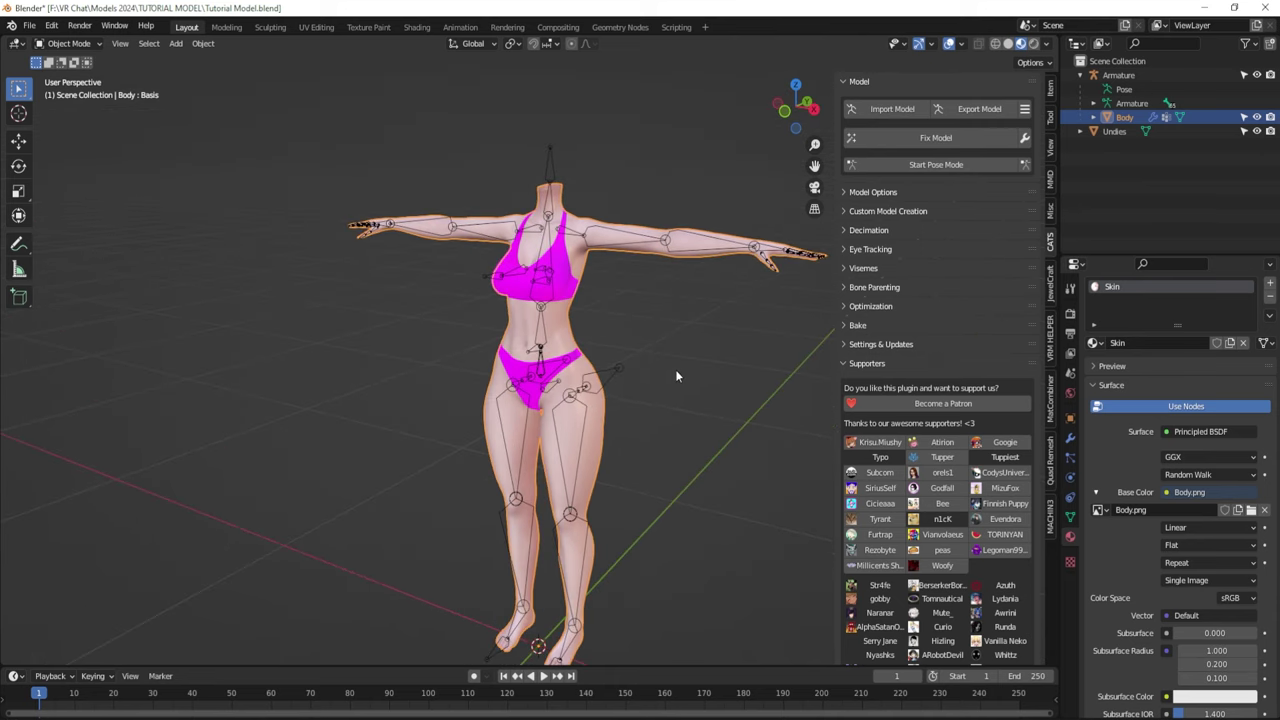
- Select the Undies mesh and examine the avatar's upper body from the front and side
{"action": "left_click", "coordinate": [577, 345]}
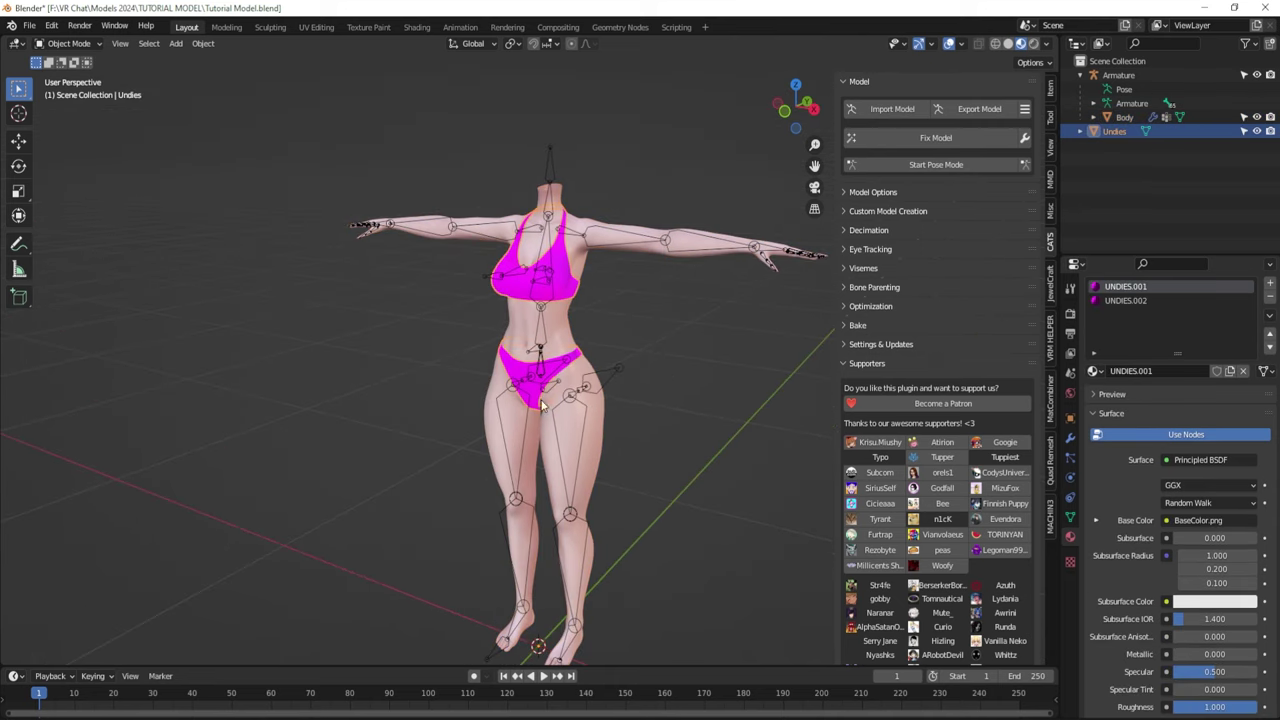
{"action": "middle_click_drag", "start_coordinate": [631, 292], "coordinate": [579, 444]}
{"action": "scroll", "coordinate": [600, 400], "scroll_direction": "up", "scroll_amount": 4}
{"action": "scroll", "coordinate": [590, 380], "scroll_direction": "down", "scroll_amount": 2}
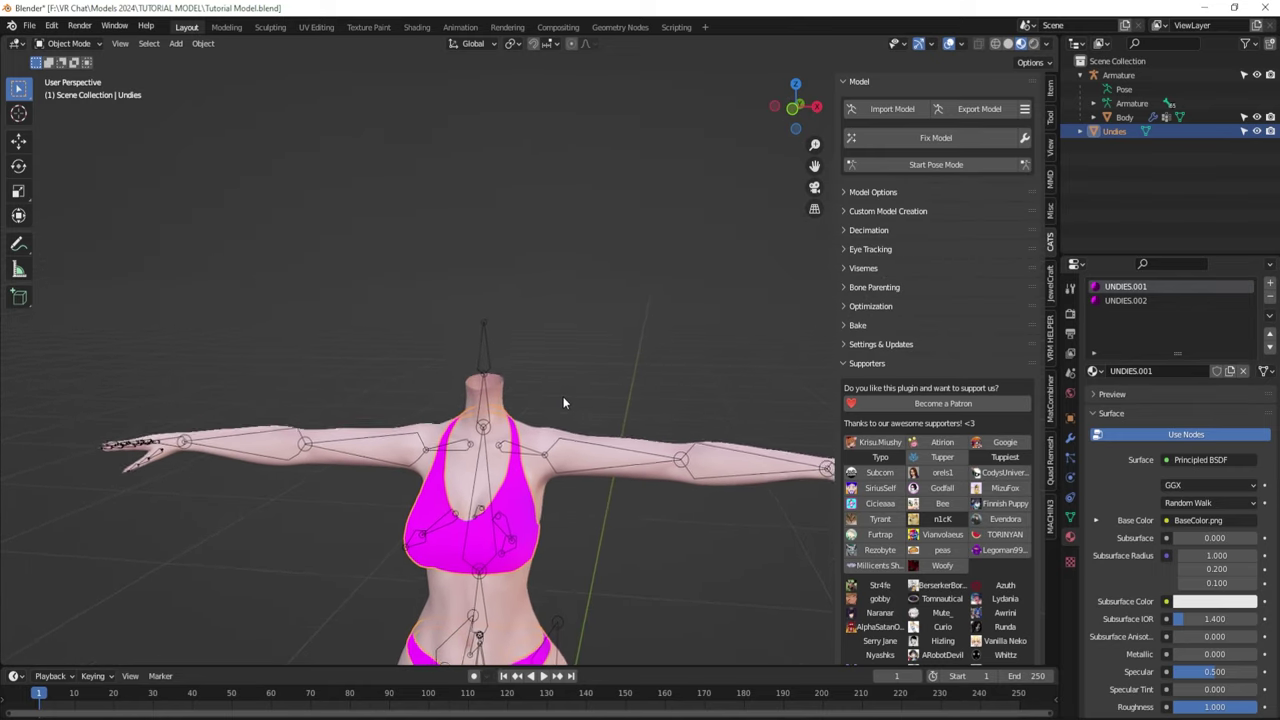
{"action": "scroll", "coordinate": [567, 397], "scroll_direction": "down", "scroll_amount": 3}
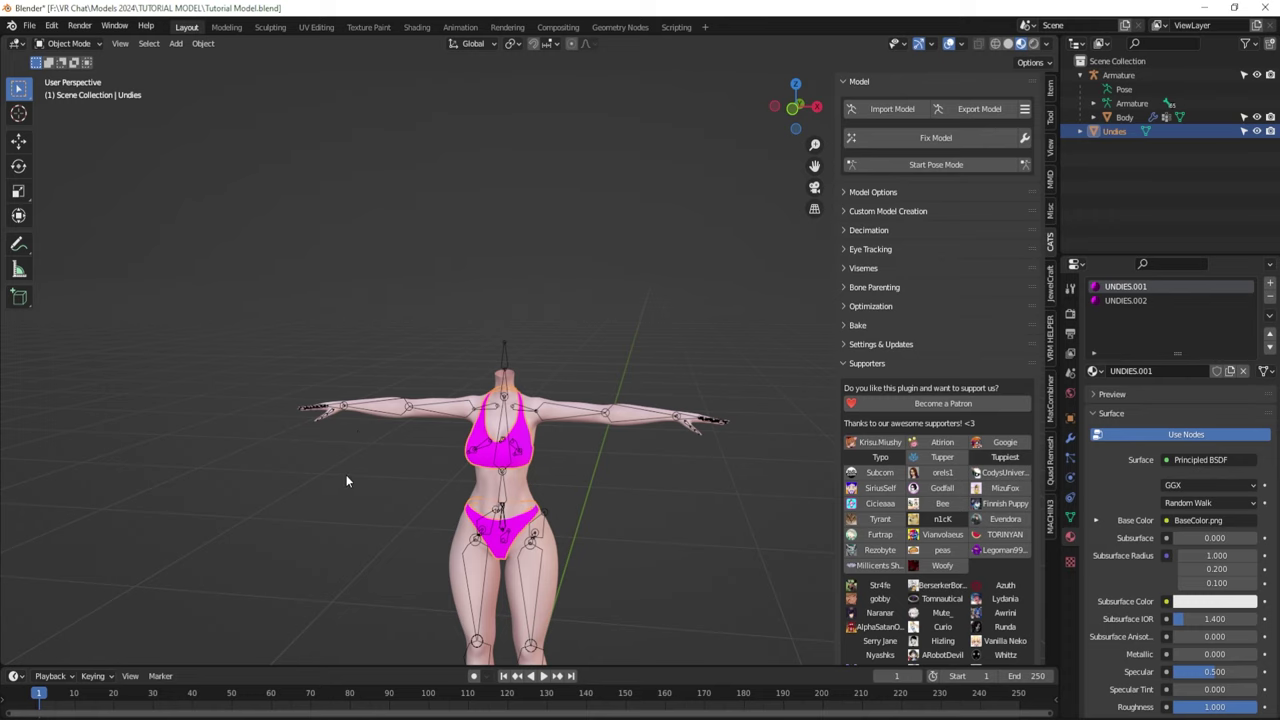
{"action": "middle_click_drag", "start_coordinate": [347, 481], "coordinate": [534, 395]}
{"action": "scroll", "coordinate": [605, 366], "scroll_direction": "up", "scroll_amount": 3}
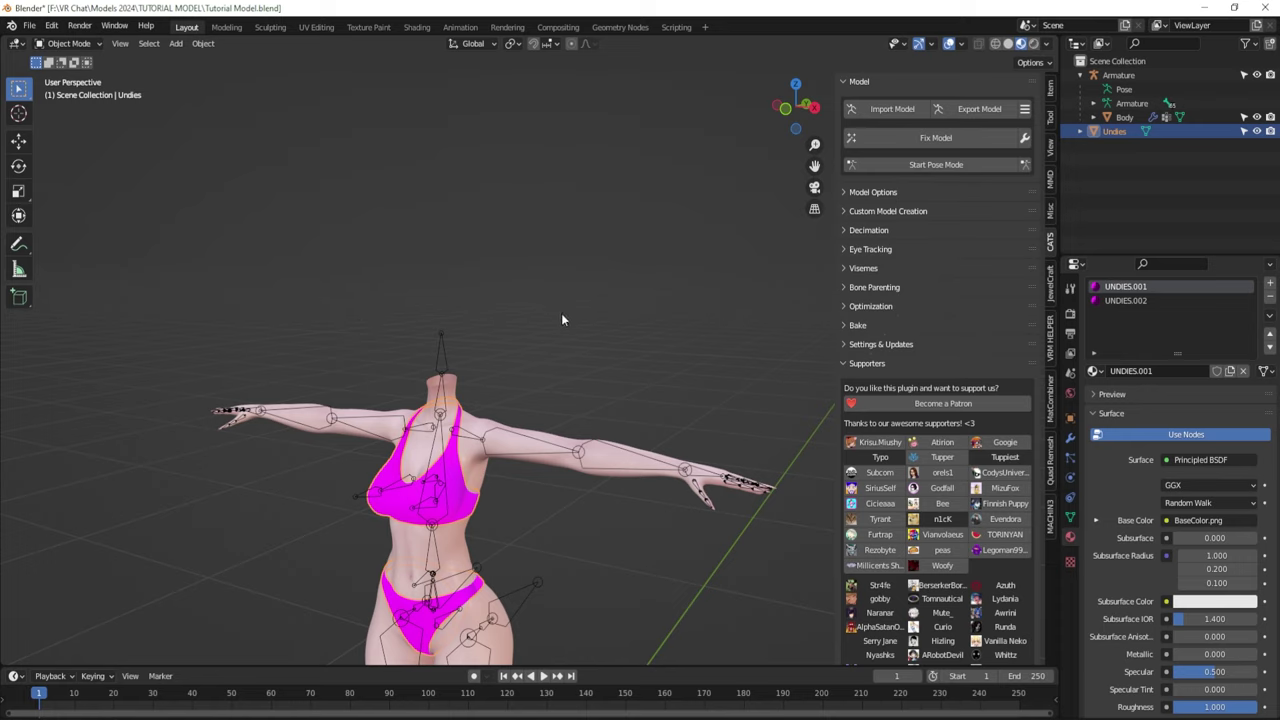
- Import the Amelia Head 10-14-23 FBX file from the TUTORIAL MODEL folder and expand its armature's hierarchy
{"action": "left_click", "coordinate": [30, 25]}
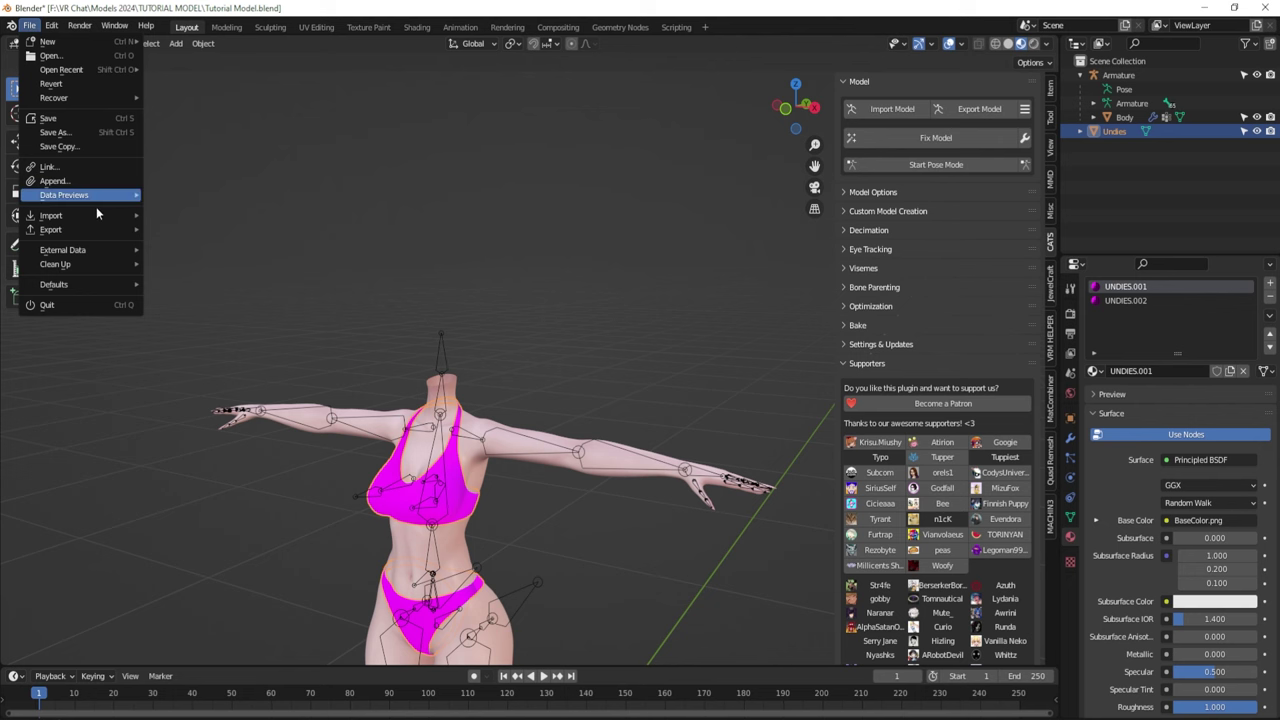
{"action": "mouse_move", "coordinate": [98, 214]}
{"action": "left_click", "coordinate": [187, 328]}
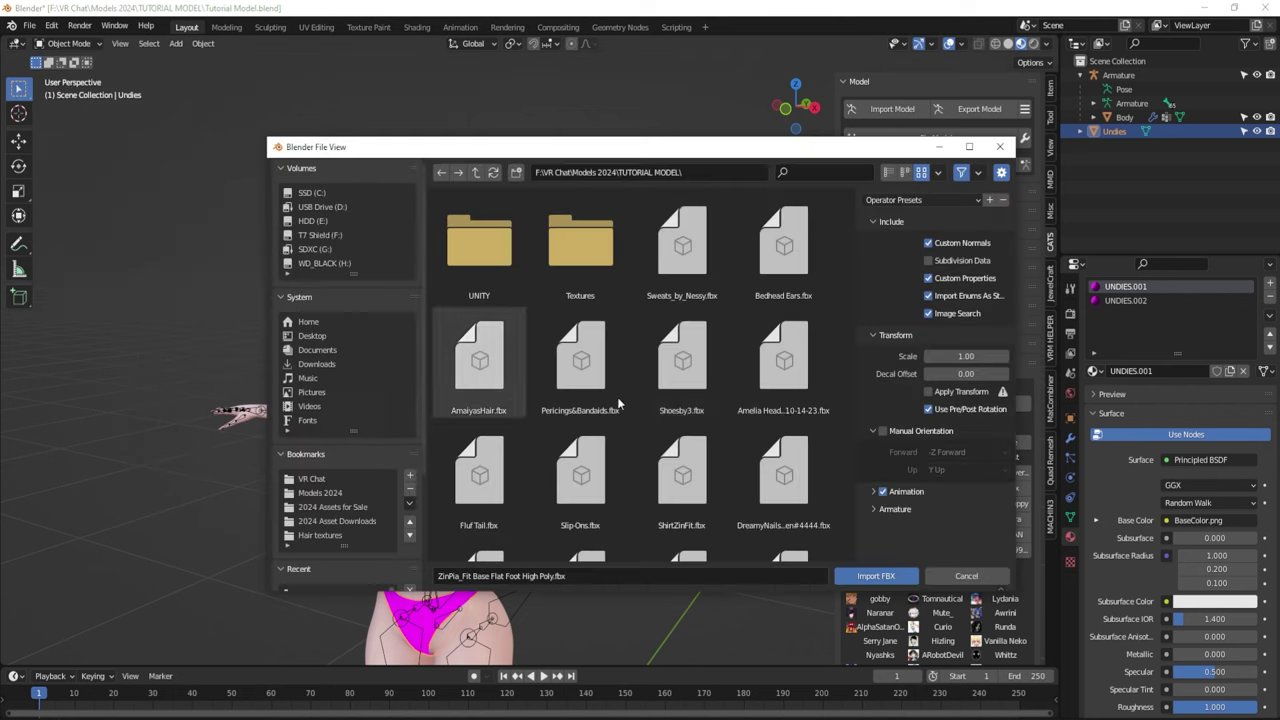
{"action": "double_click", "coordinate": [788, 356]}
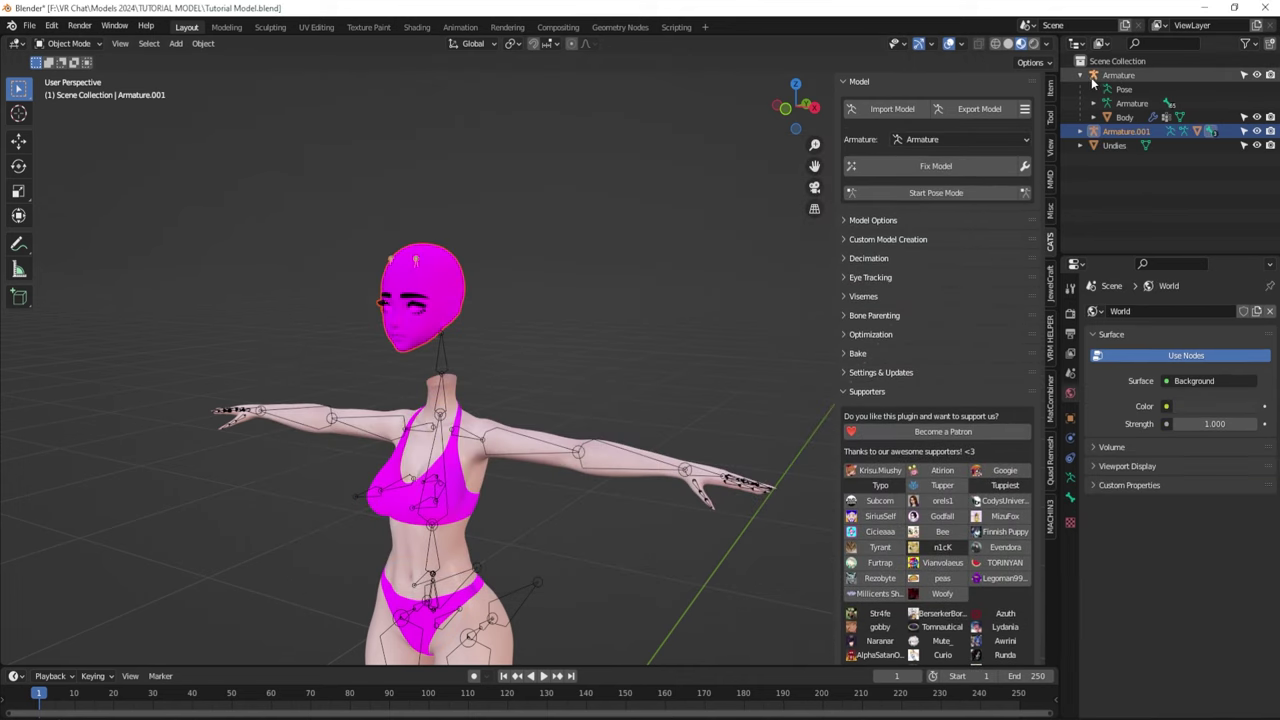
{"action": "left_click", "coordinate": [1080, 131]}
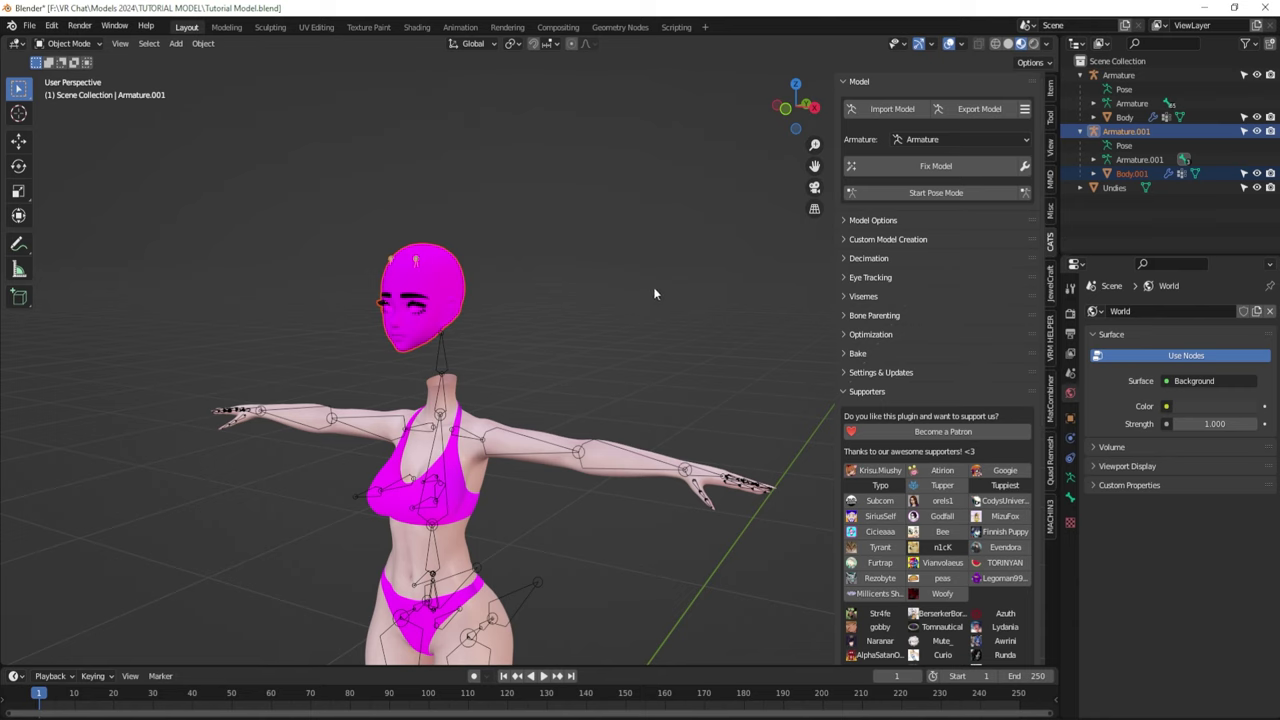
{"action": "left_click", "coordinate": [732, 280]}
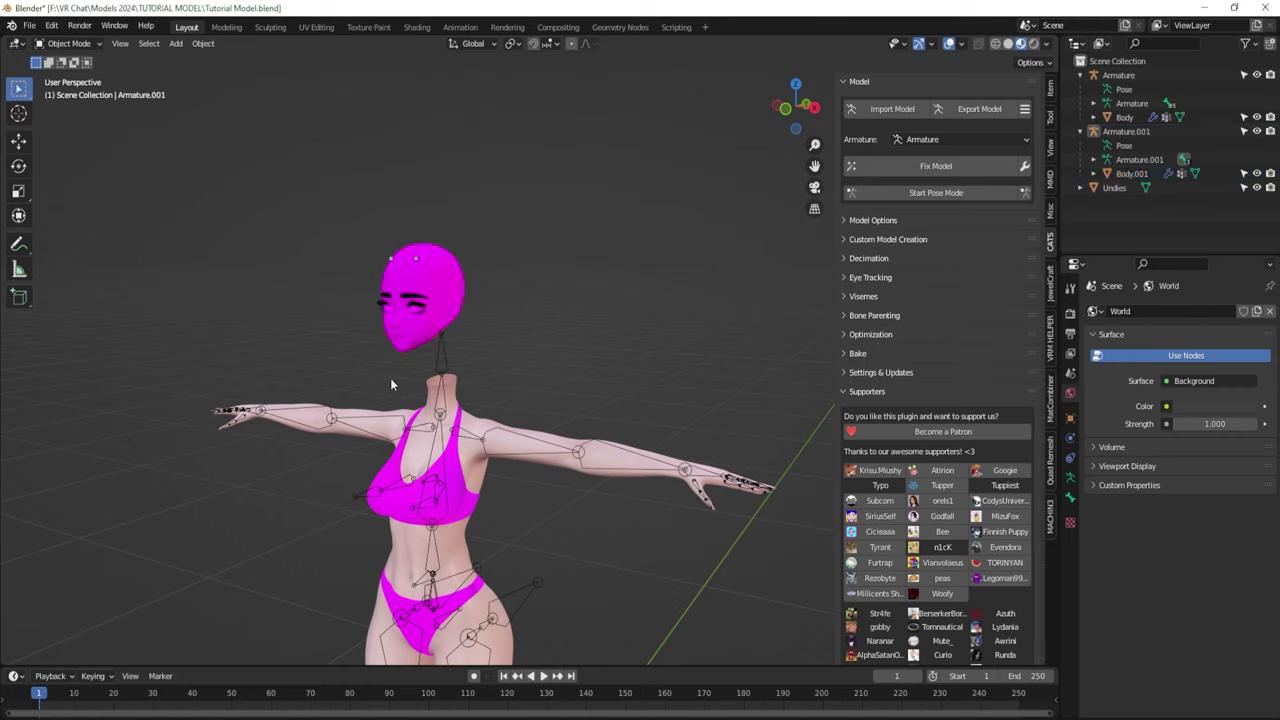
- Move the head armature in right side view by about 41 mm in Y and 34 mm in Z, and again by about -12 mm and 12 mm
{"action": "left_click", "coordinate": [1128, 132]}
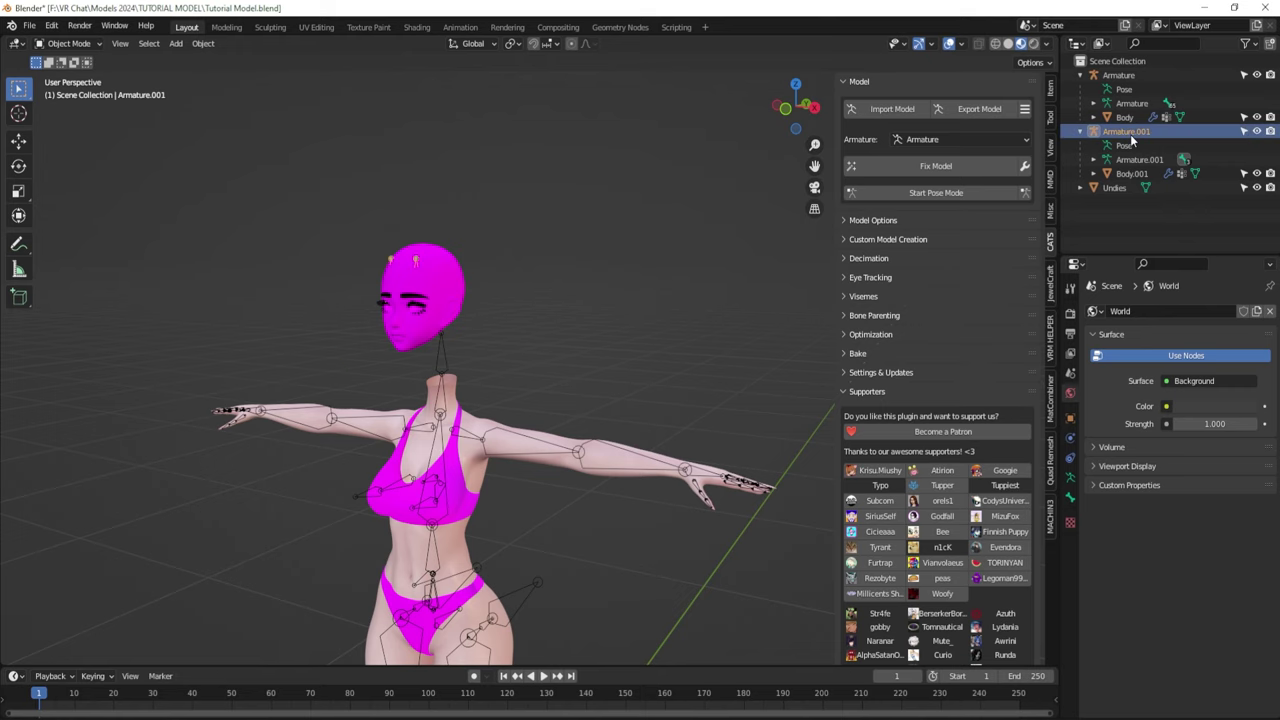
{"action": "key", "text": "KP_3"}
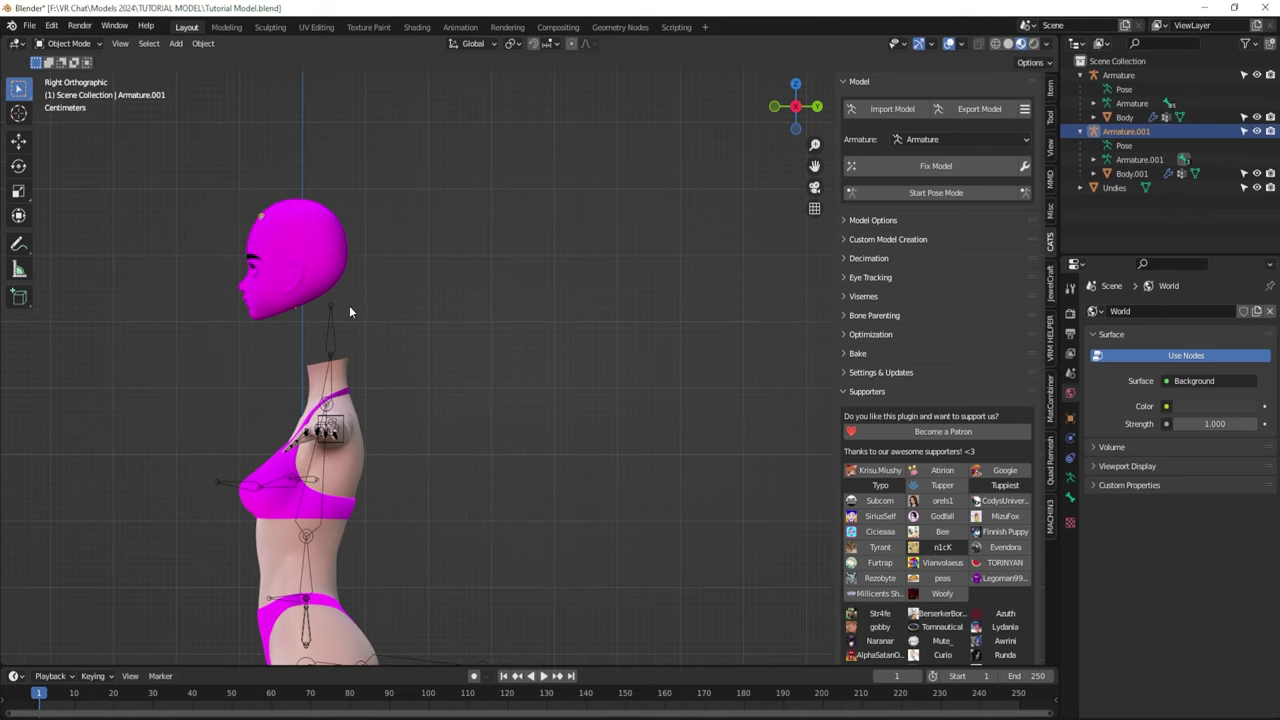
{"action": "middle_click_drag", "start_coordinate": [378, 287], "coordinate": [560, 387], "text": "shift"}
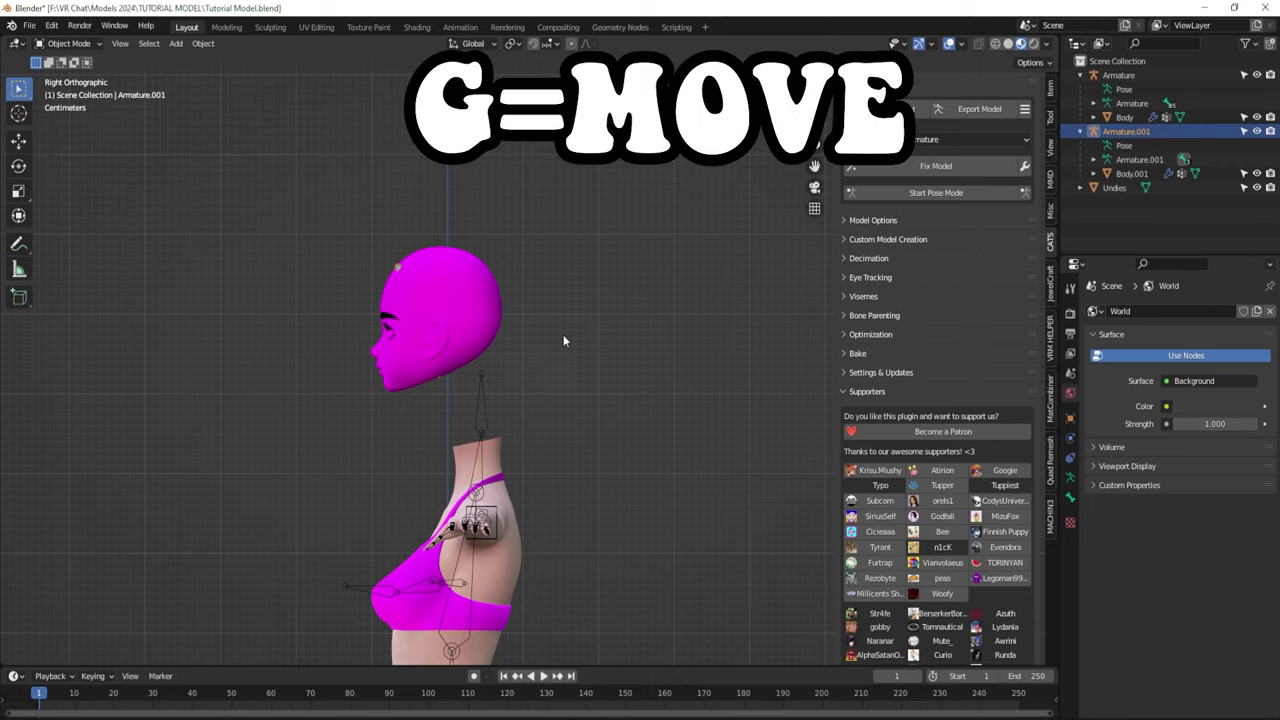
{"action": "key", "text": "g"}
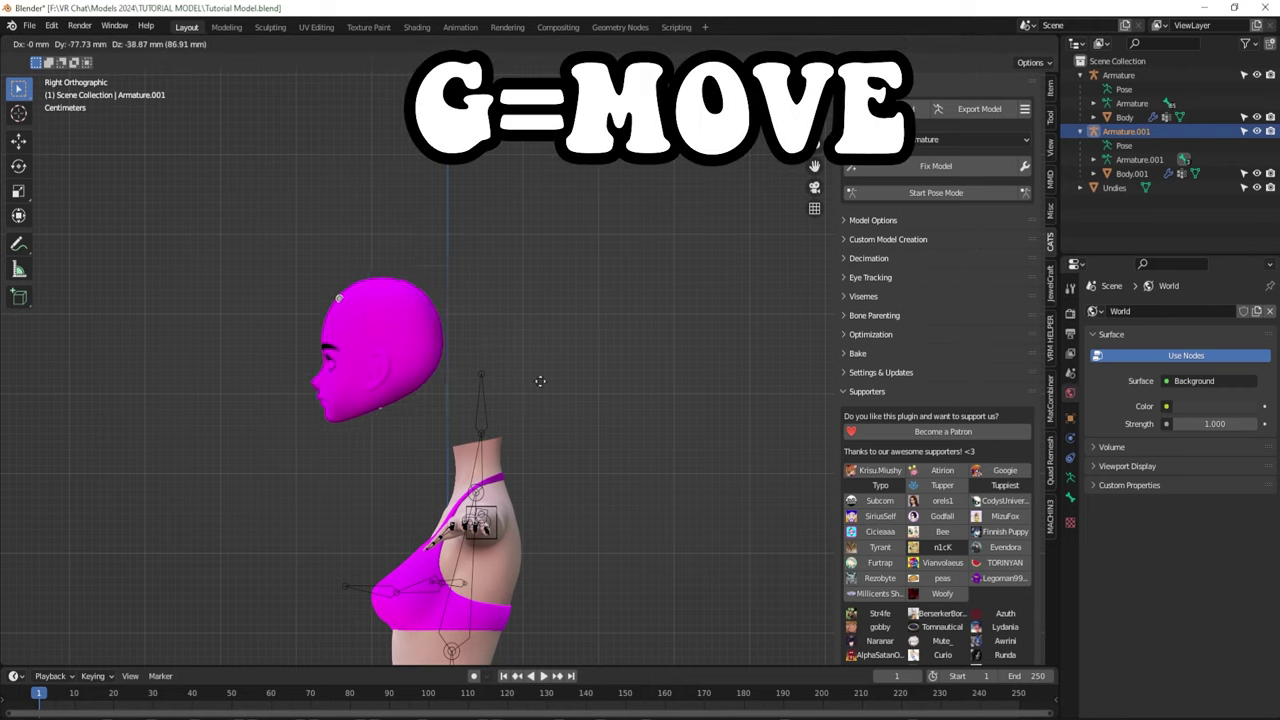
{"action": "left_click", "coordinate": [553, 319]}
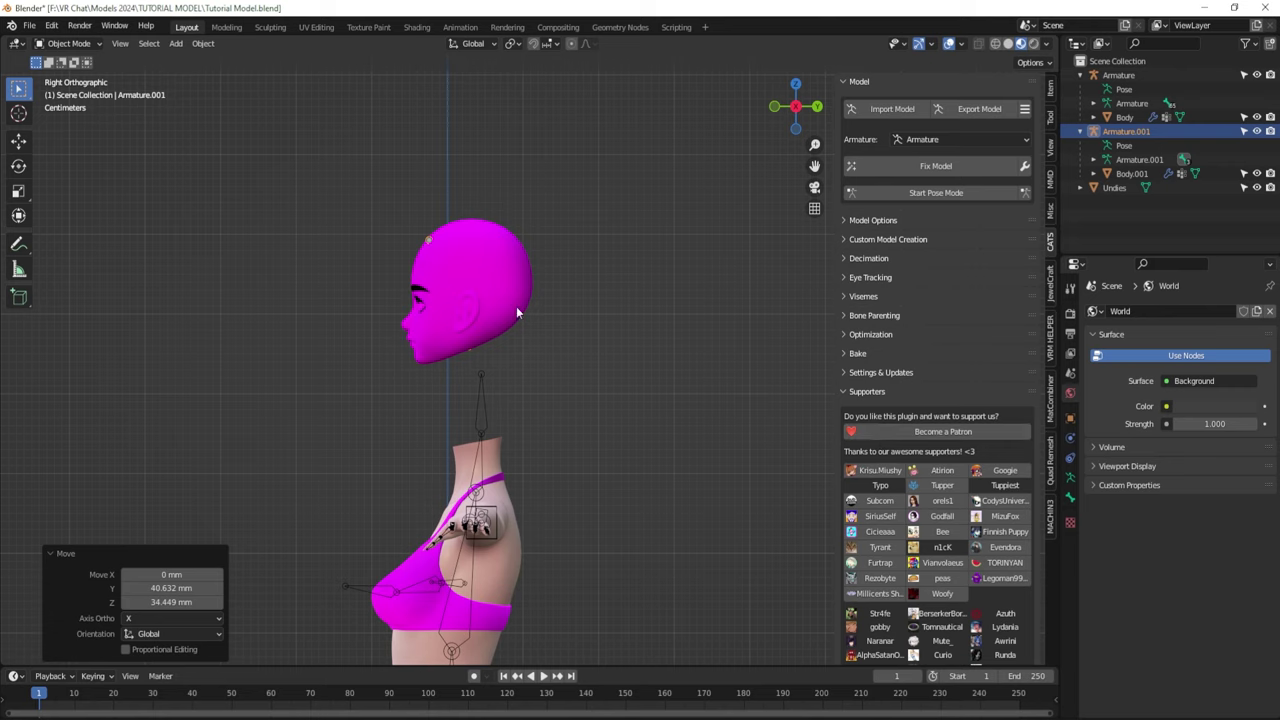
{"action": "key", "text": "g"}
{"action": "left_click", "coordinate": [344, 272]}
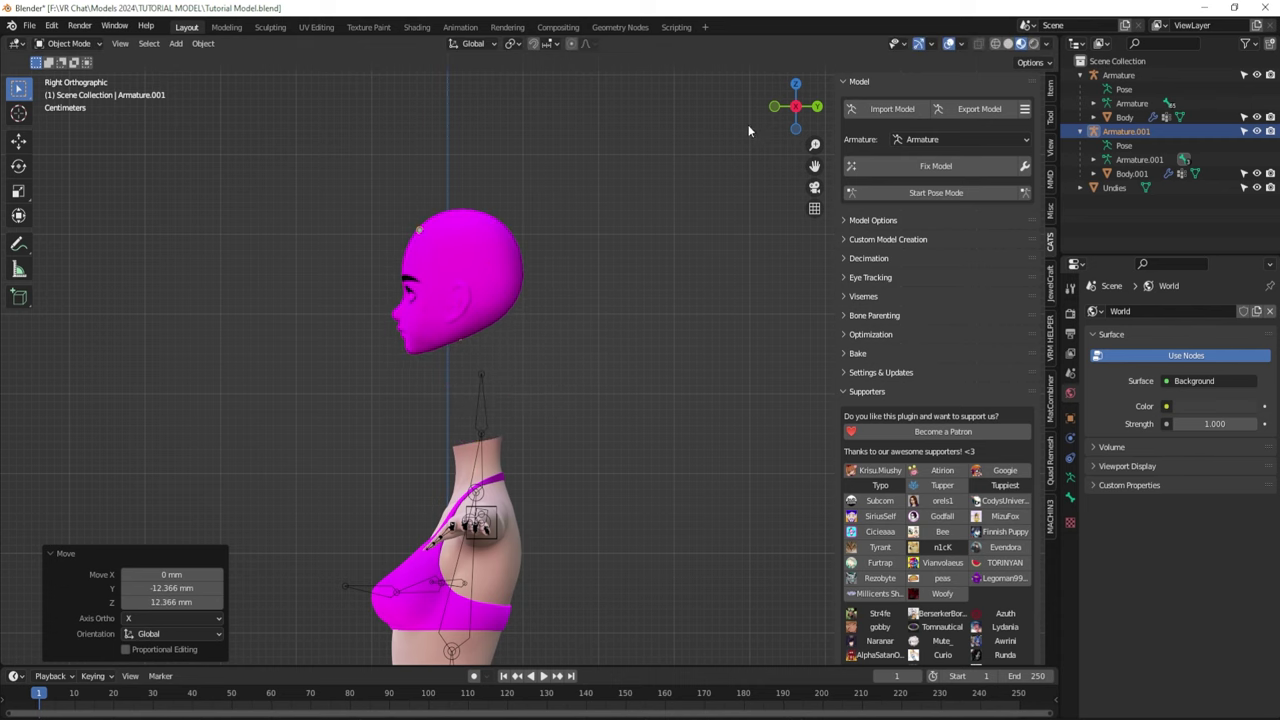
- Try moving the head armature freely in an angled perspective view, check its placement from the front, and undo the move
{"action": "middle_click_drag", "start_coordinate": [748, 124], "coordinate": [683, 254]}
{"action": "key", "text": "g"}
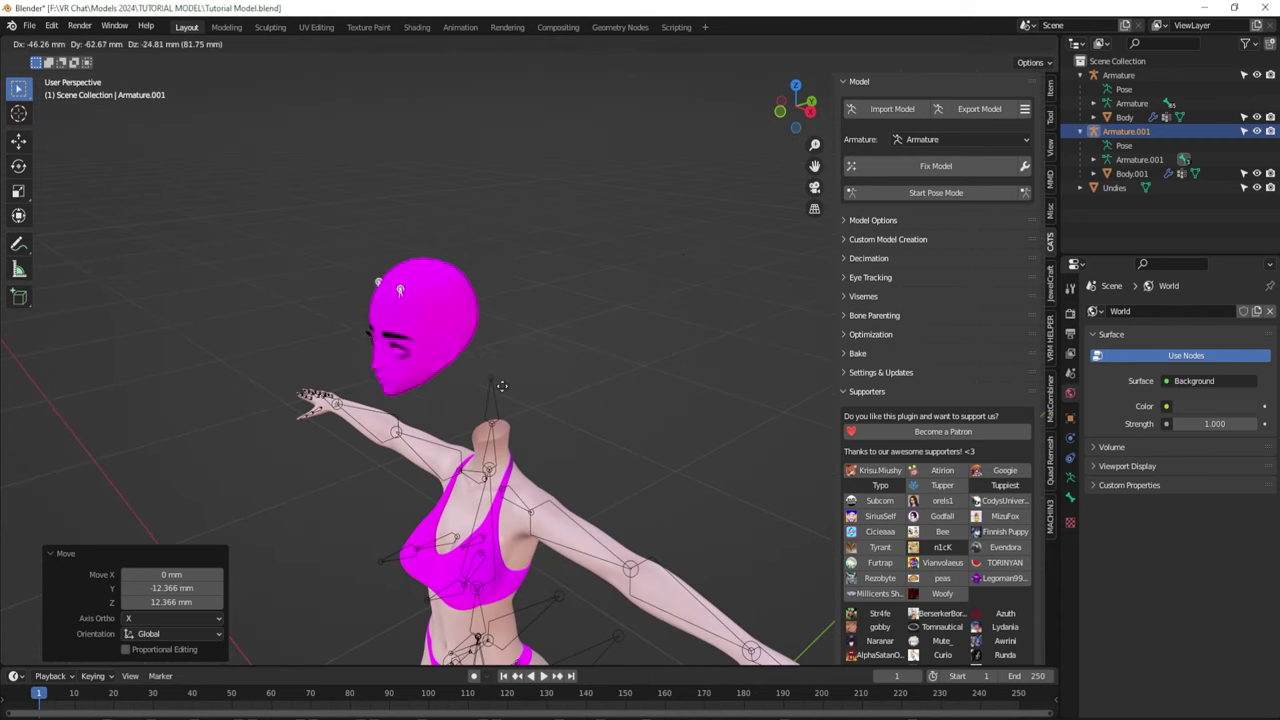
{"action": "left_click", "coordinate": [579, 216]}
{"action": "left_click", "coordinate": [781, 113]}
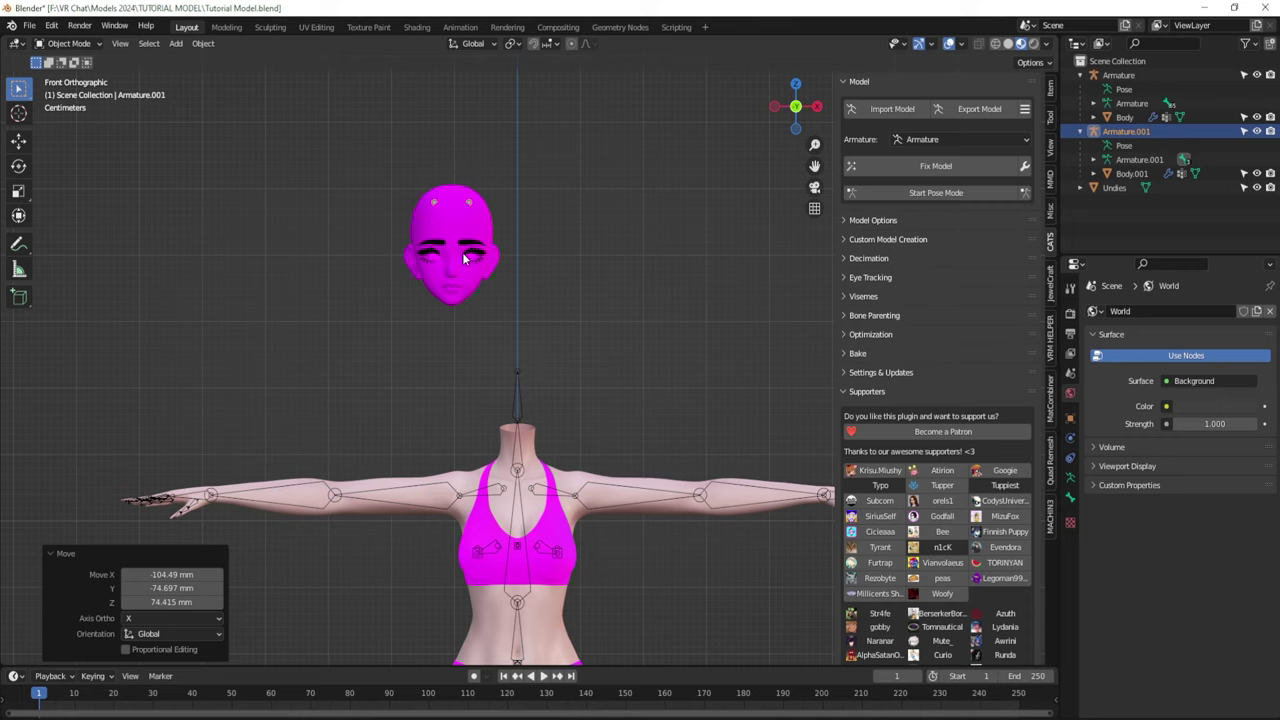
{"action": "key", "text": "ctrl+z"}
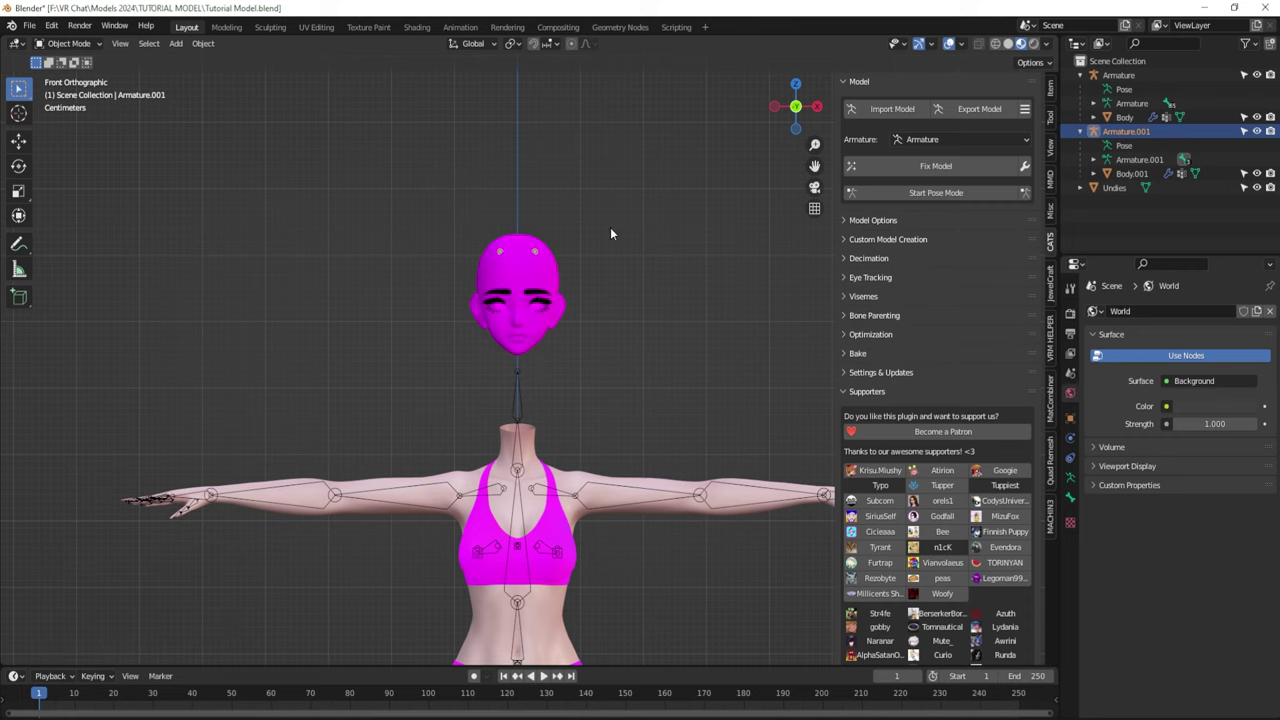
- Lower the head armature about 99 mm along the Z axis toward the neck in front view
{"action": "scroll", "coordinate": [648, 318], "scroll_direction": "up", "scroll_amount": 1}
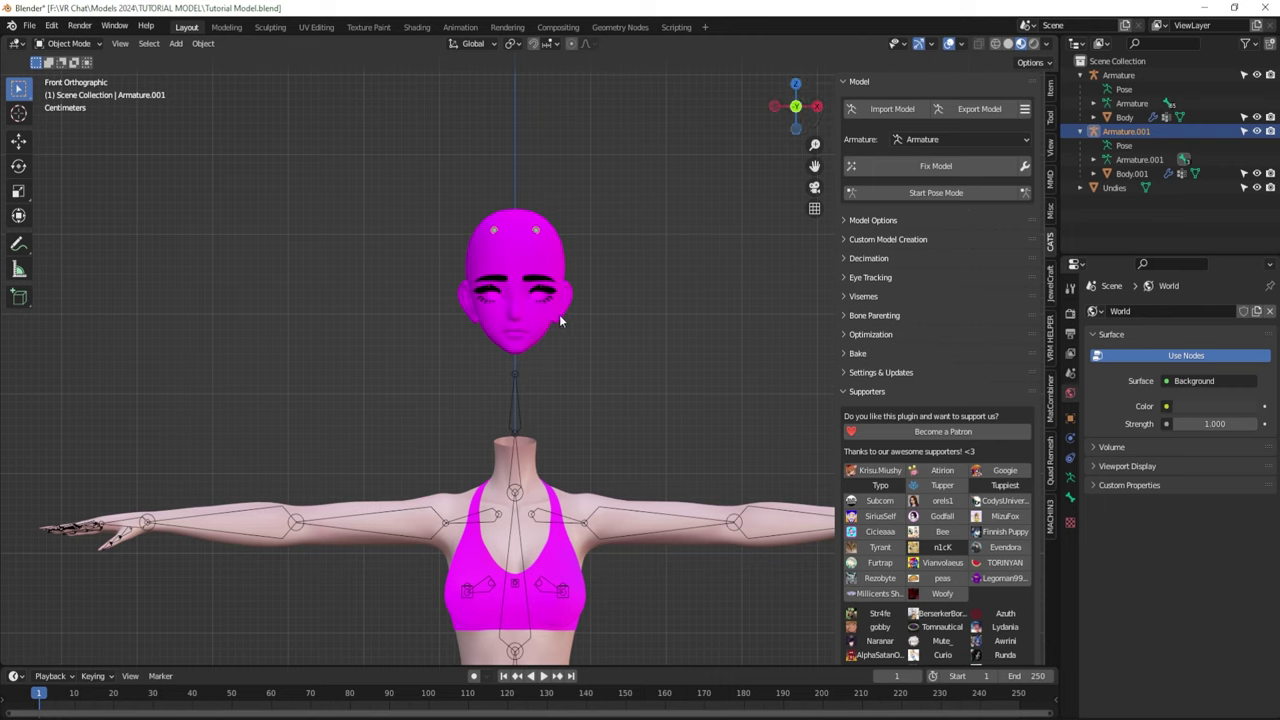
{"action": "key", "text": "g"}
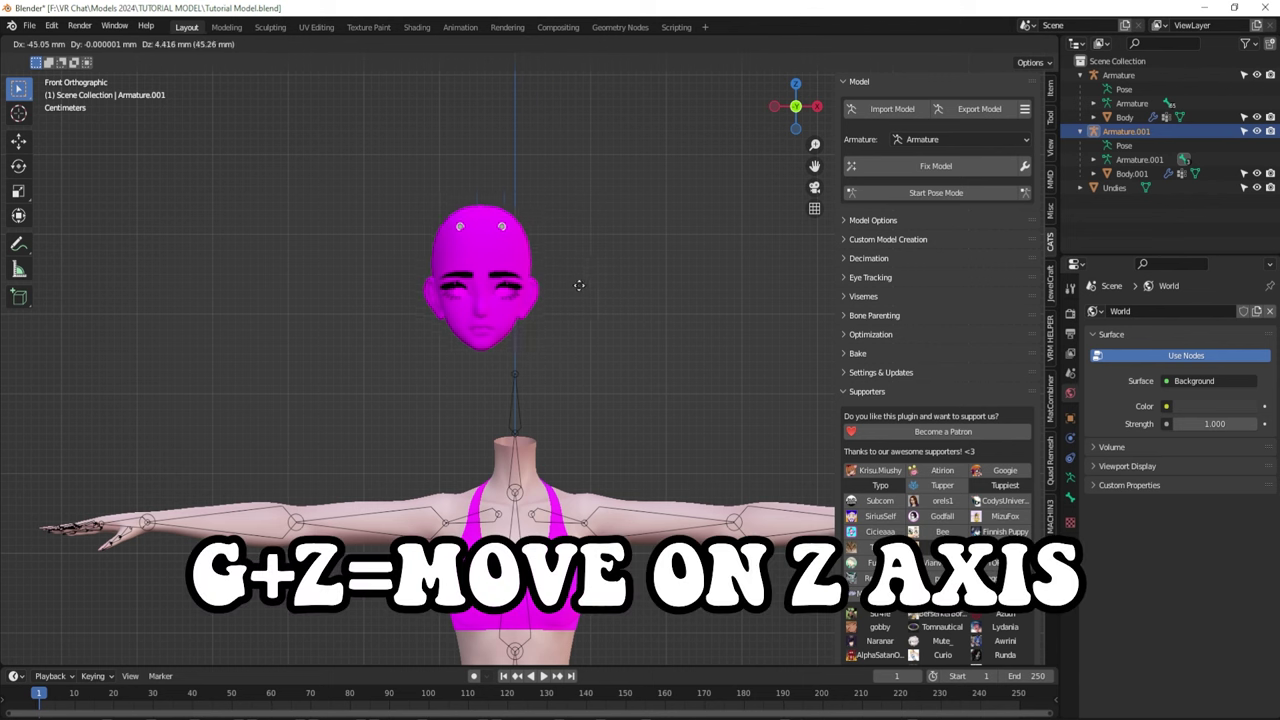
{"action": "key", "text": "z"}
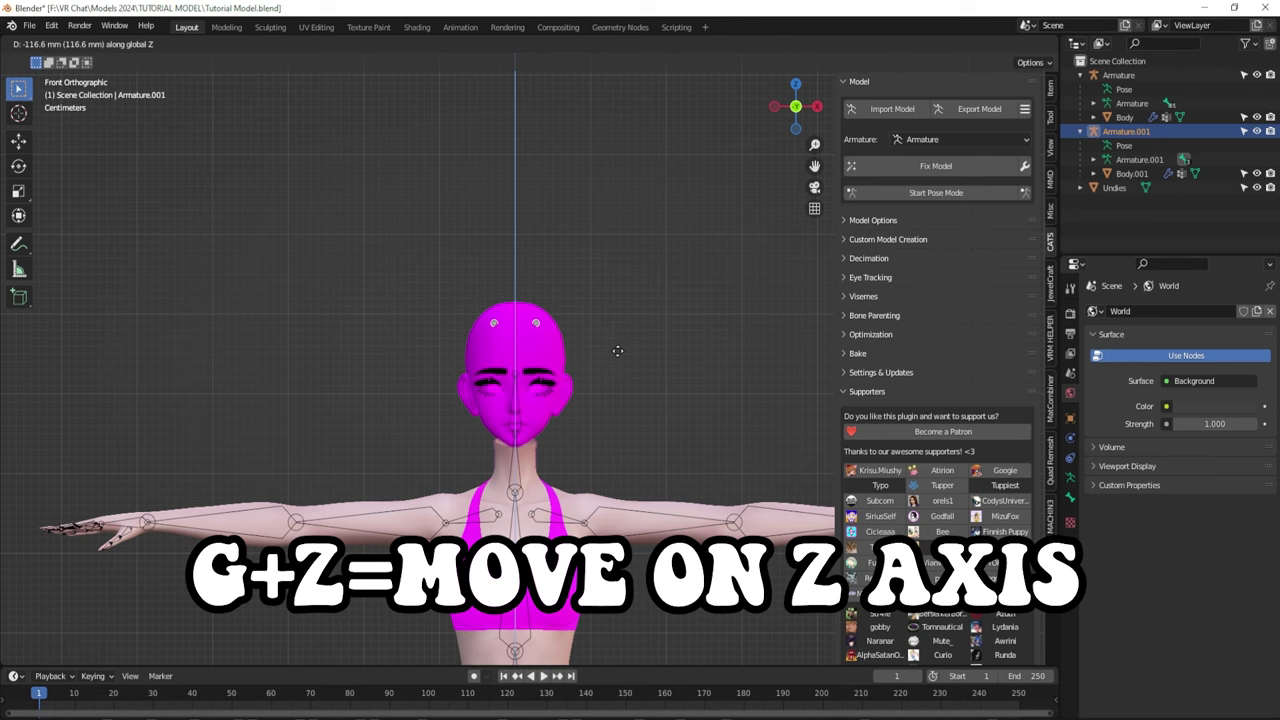
{"action": "left_click", "coordinate": [607, 367]}
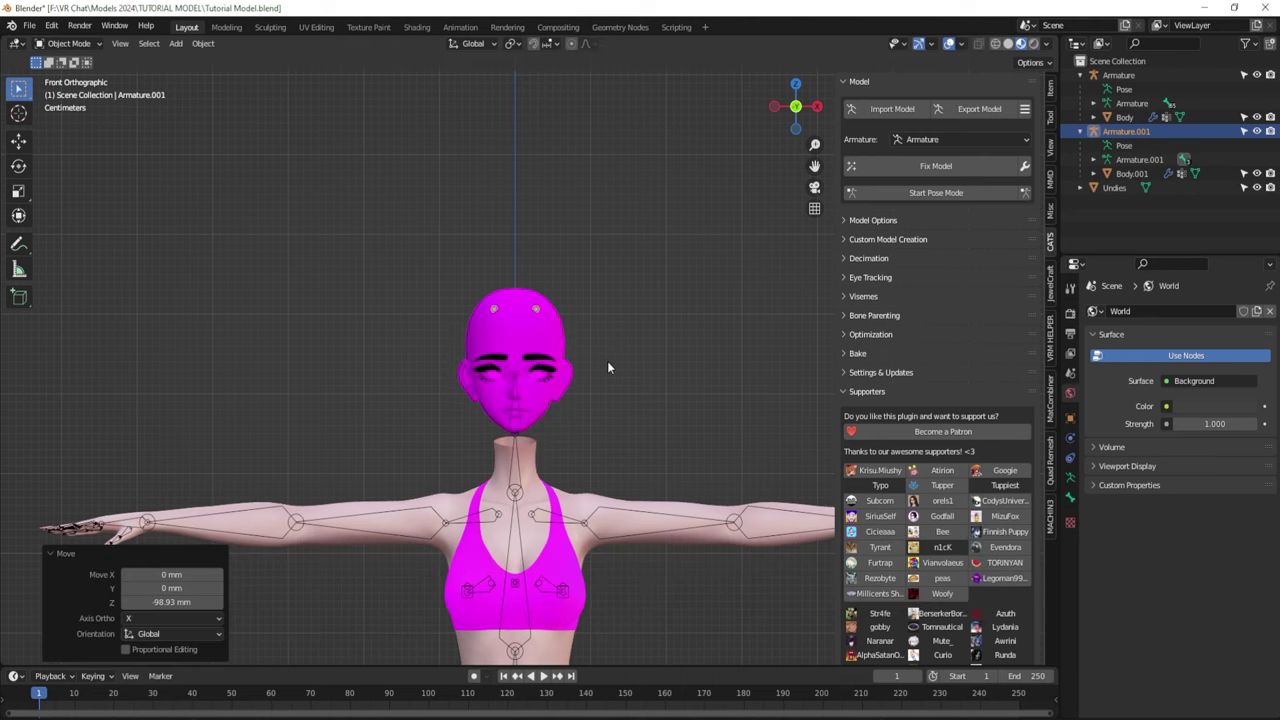
- Try moving the head armature horizontally with the Z axis locked in an angled perspective view
{"action": "middle_click_drag", "start_coordinate": [617, 377], "coordinate": [578, 411]}
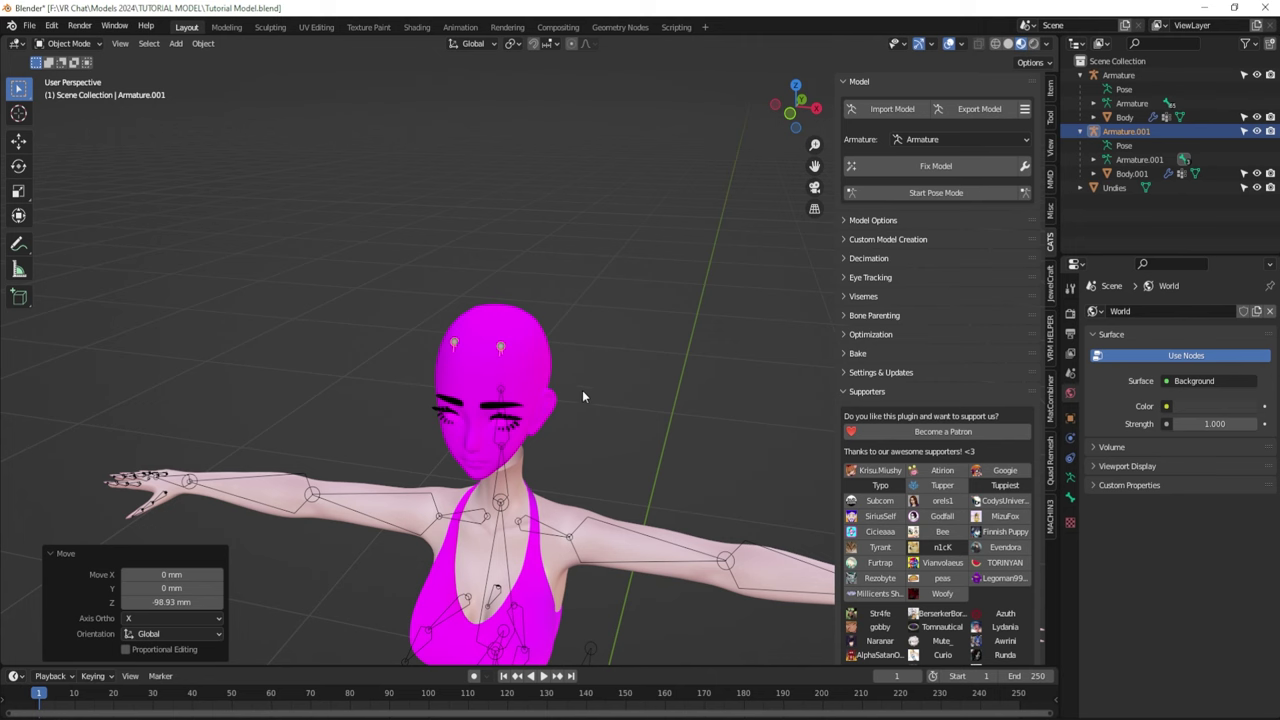
{"action": "key", "text": "g"}
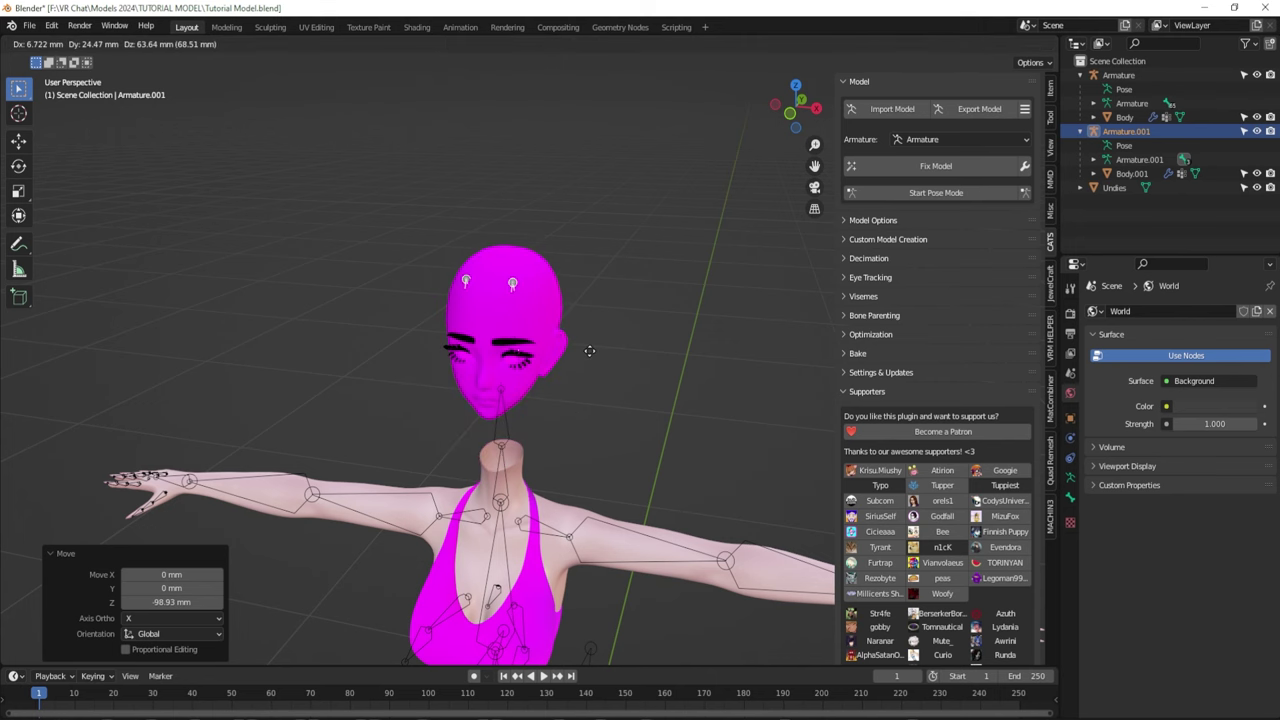
{"action": "key", "text": "shift+z"}
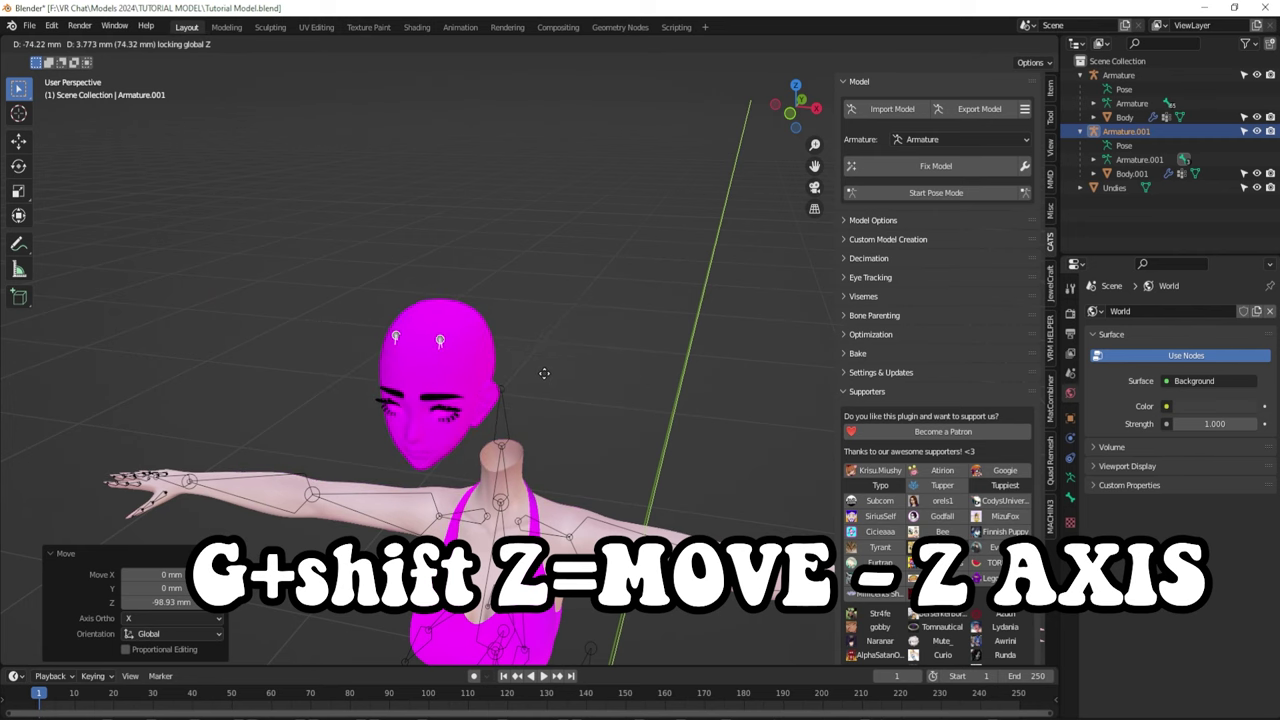
{"action": "left_click", "coordinate": [580, 371]}
- Fit the head onto the neck in right side view, moving its armature about 16 mm in Y and -45 mm in Z
{"action": "key", "text": "KP_1"}
{"action": "left_click", "coordinate": [818, 107]}
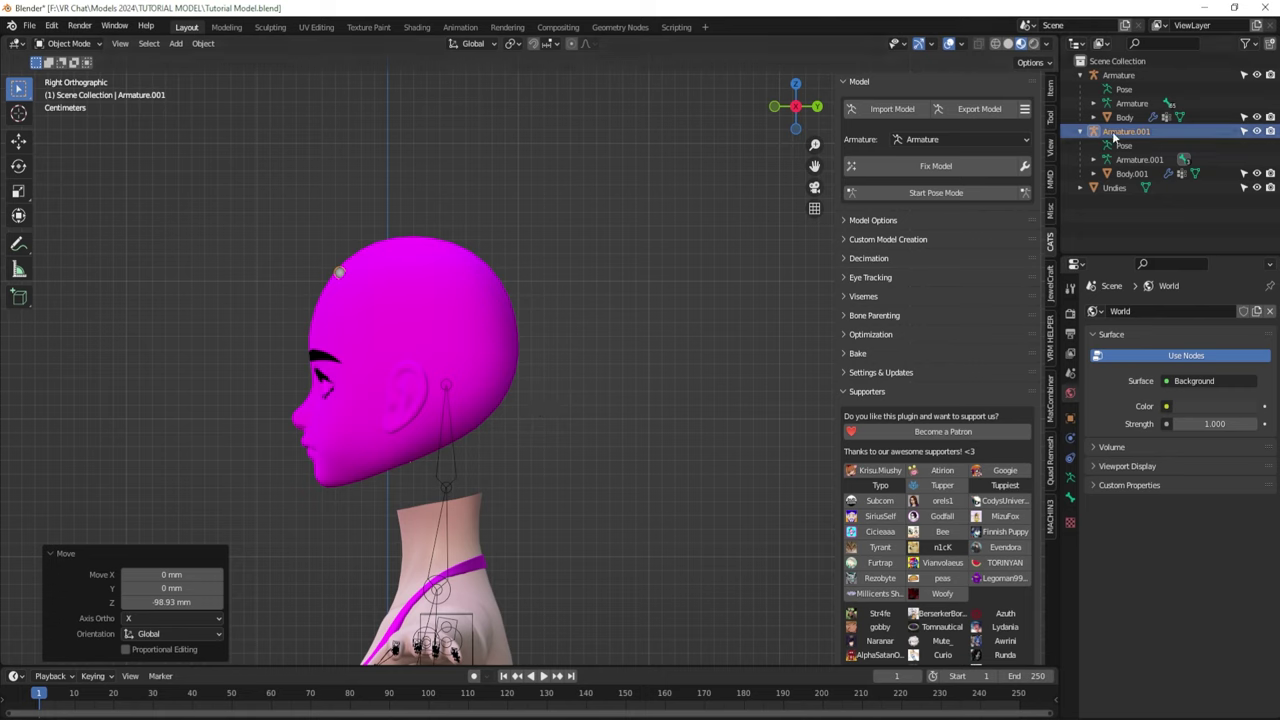
{"action": "key", "text": "g"}
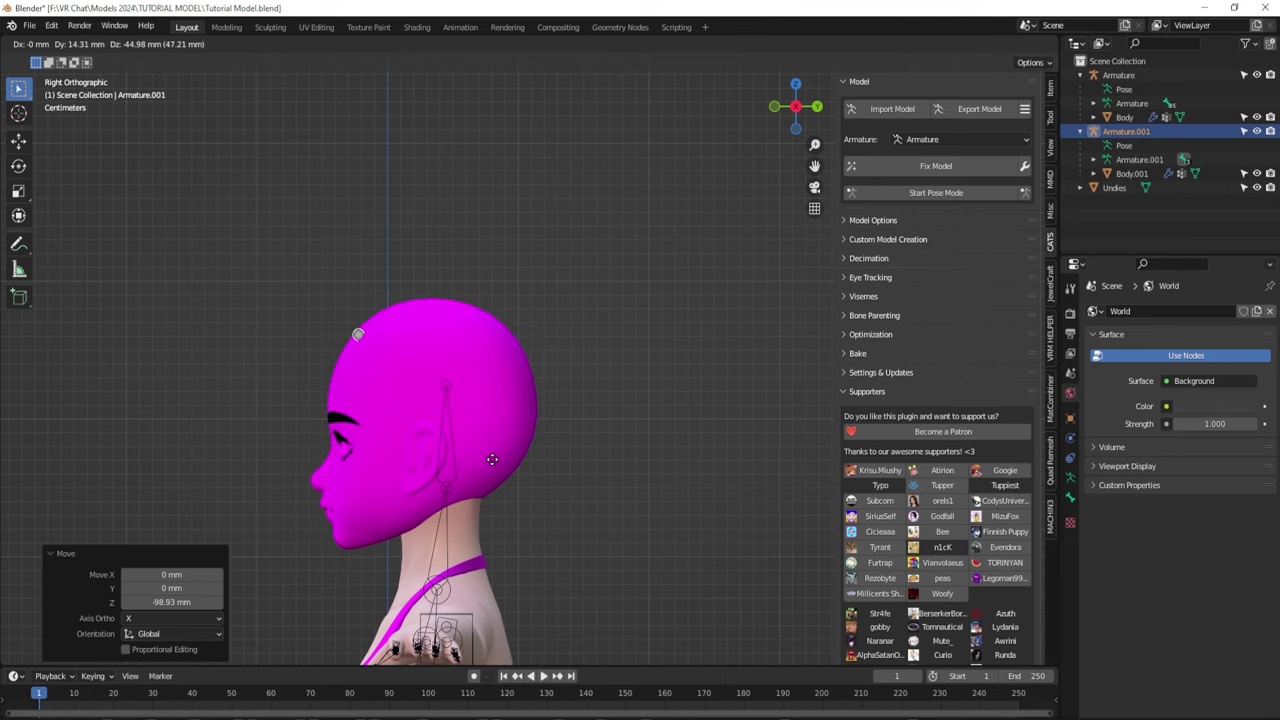
{"action": "left_click", "coordinate": [494, 459]}
- Examine the head's alignment with the neck and its proportions against the whole body, mainly from the front
{"action": "left_click", "coordinate": [773, 106]}
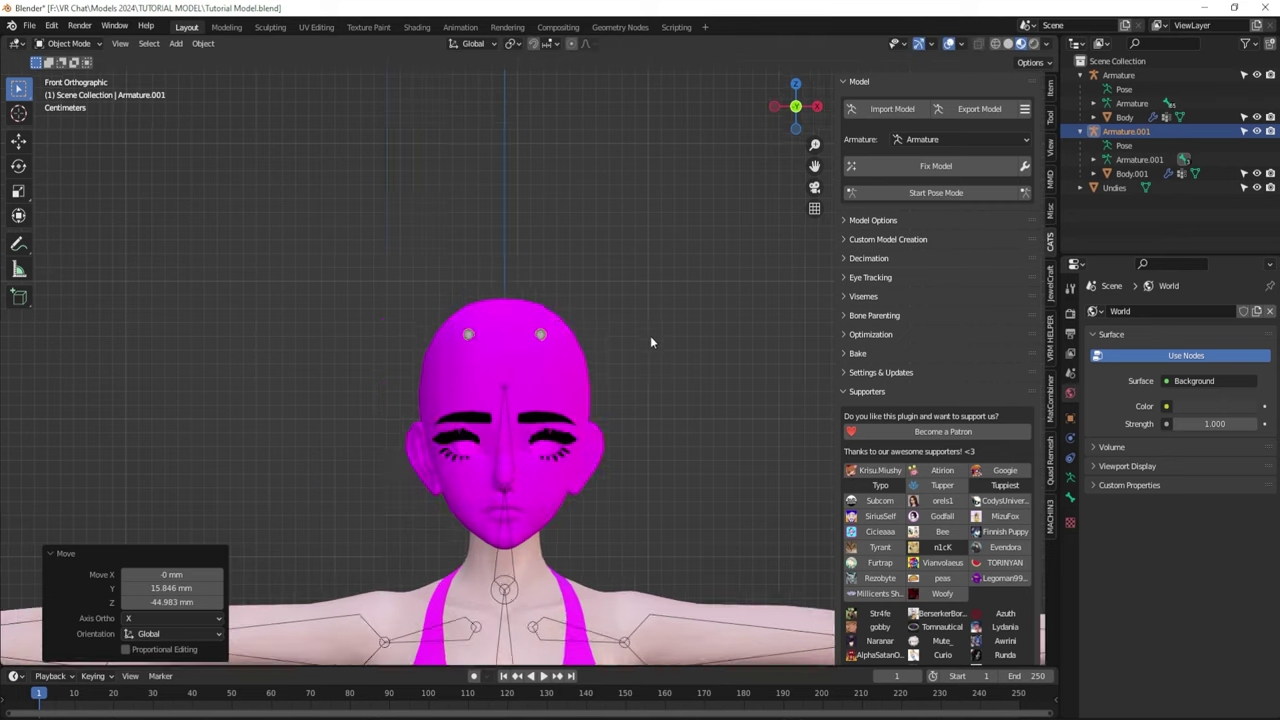
{"action": "scroll", "coordinate": [650, 335], "scroll_direction": "down", "scroll_amount": 3}
{"action": "scroll", "coordinate": [586, 388], "scroll_direction": "up", "scroll_amount": 1}
{"action": "middle_click_drag", "start_coordinate": [586, 388], "coordinate": [582, 314], "text": "shift"}
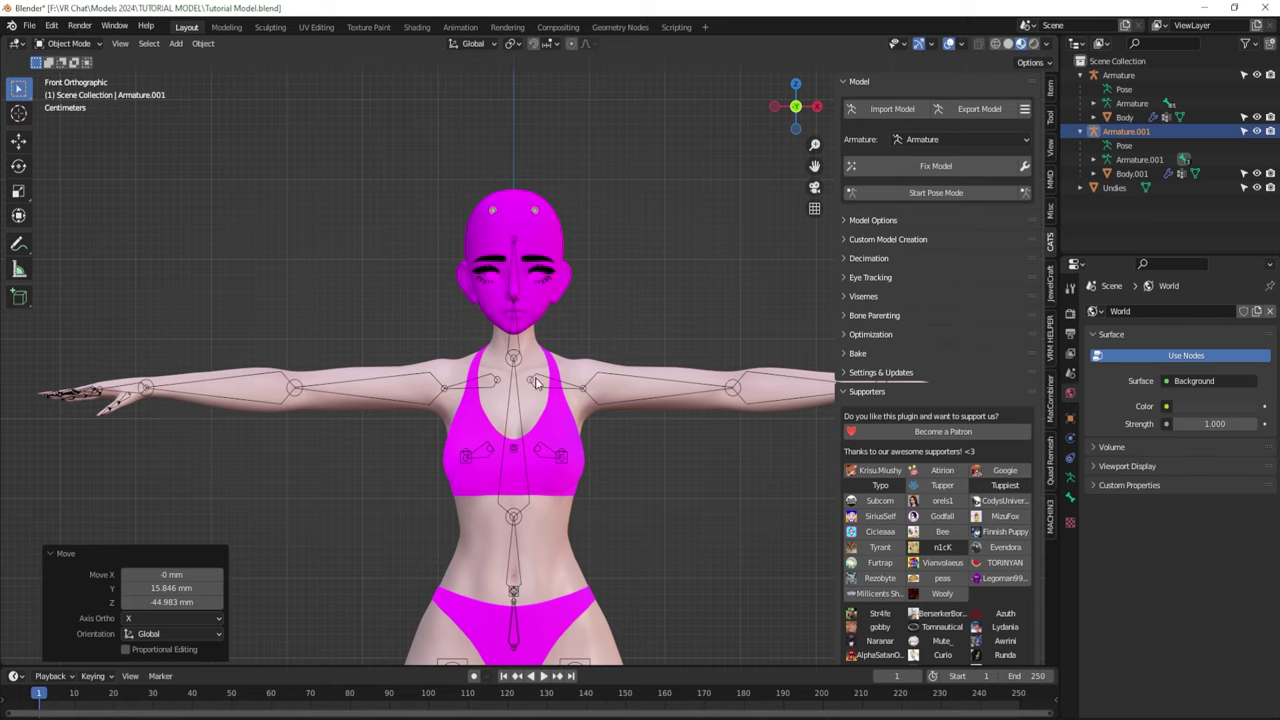
{"action": "scroll", "coordinate": [536, 383], "scroll_direction": "down", "scroll_amount": 4}
{"action": "scroll", "coordinate": [589, 408], "scroll_direction": "up", "scroll_amount": 2}
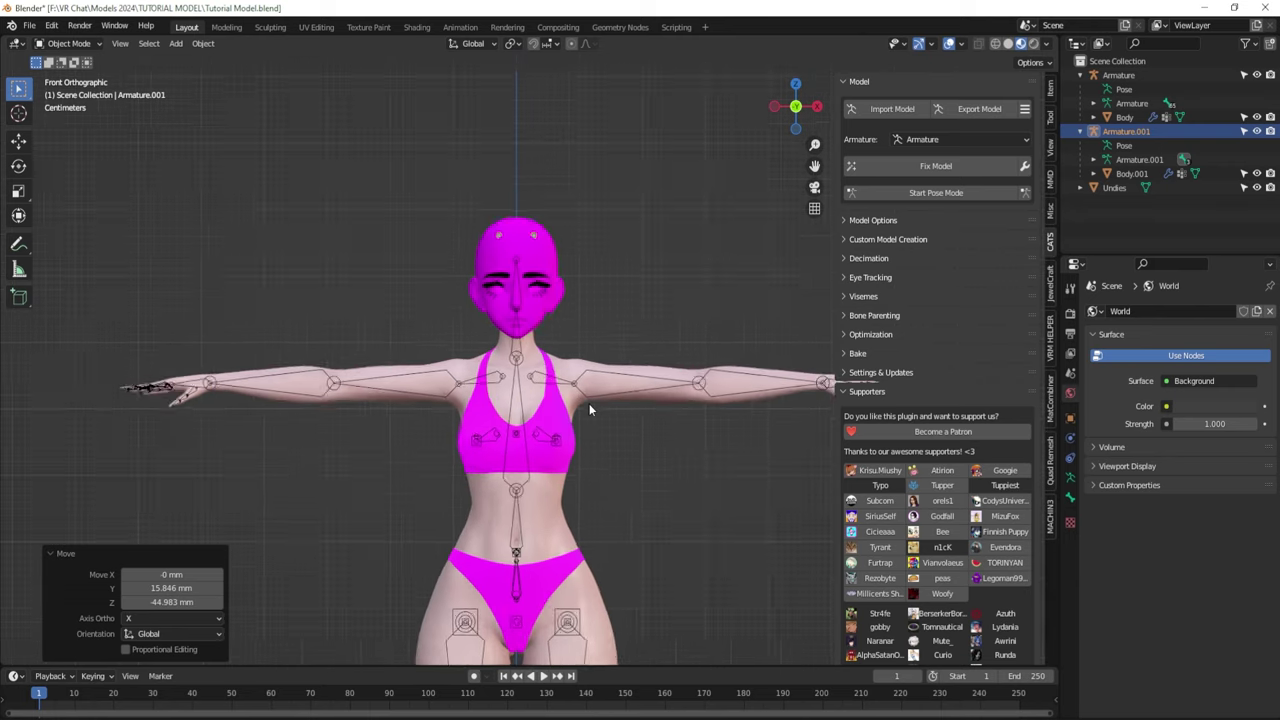
{"action": "scroll", "coordinate": [589, 408], "scroll_direction": "up", "scroll_amount": 2}
{"action": "middle_click_drag", "start_coordinate": [645, 395], "coordinate": [680, 330]}
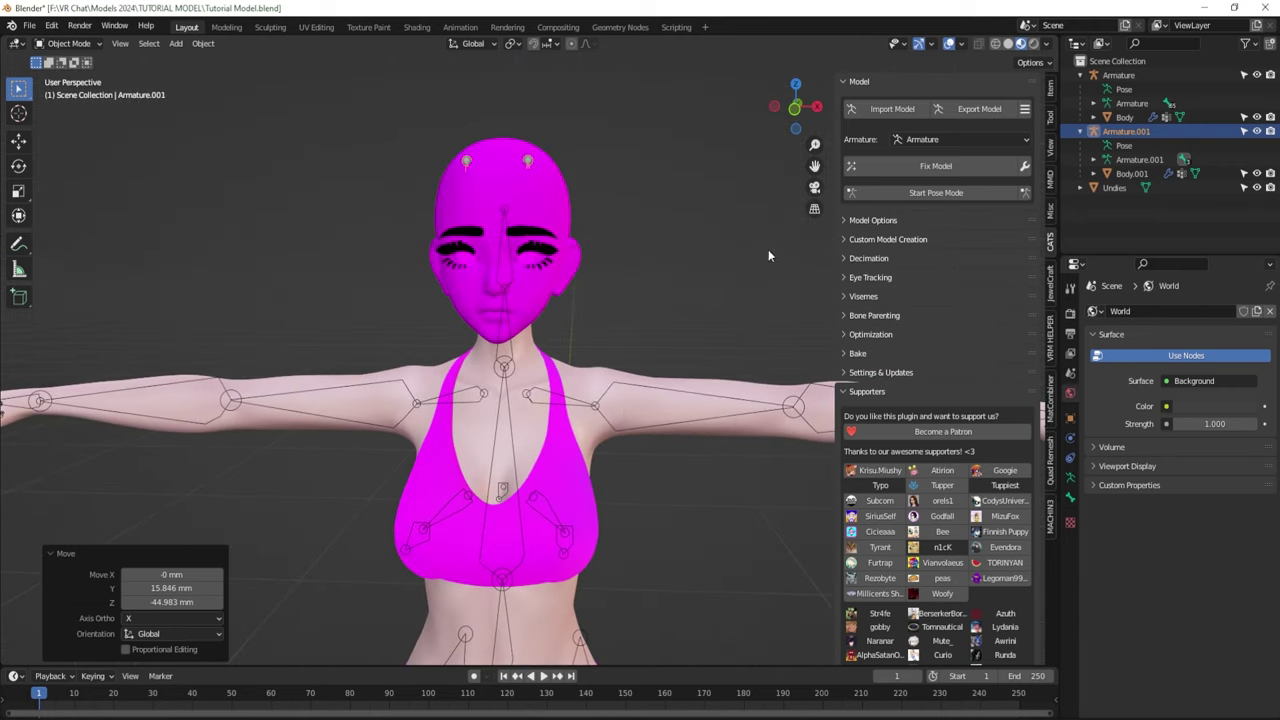
- Scale the head armature by 1.045 in front view, compare it with the full body, and rescale it by 0.986
{"action": "left_click", "coordinate": [796, 114]}
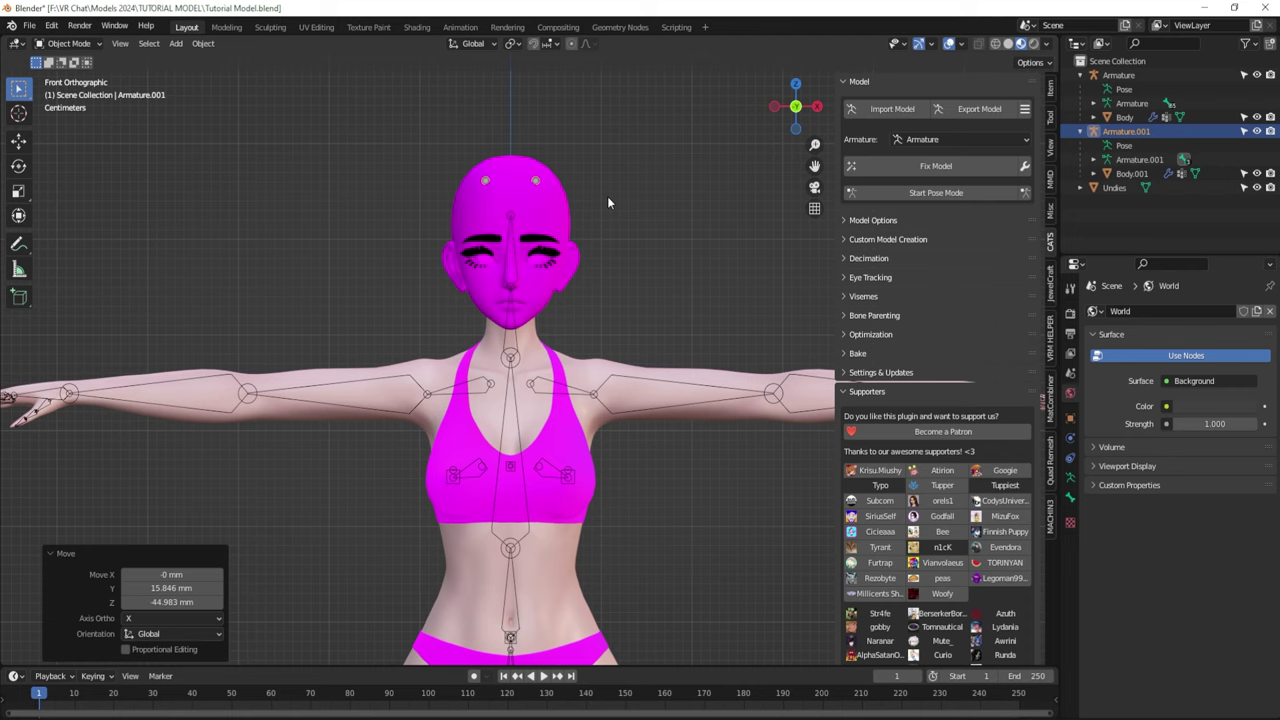
{"action": "key", "text": "s"}
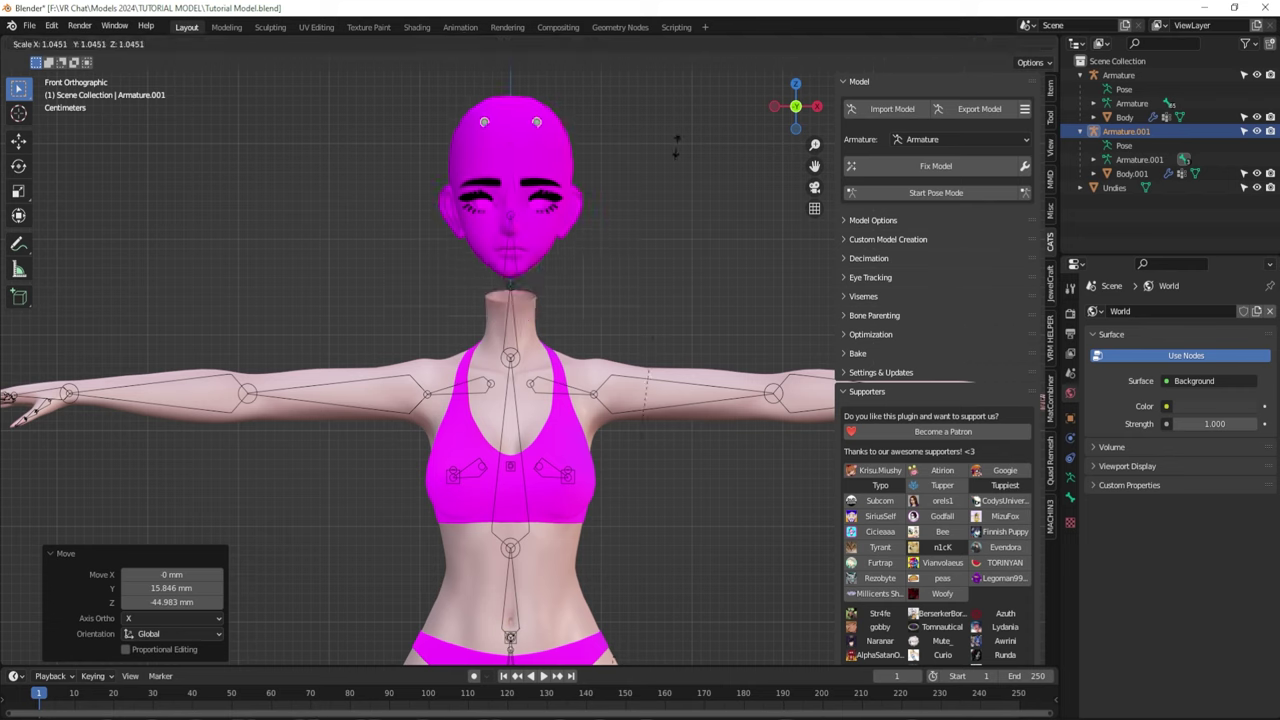
{"action": "left_click", "coordinate": [676, 145]}
{"action": "scroll", "coordinate": [650, 250], "scroll_direction": "down", "scroll_amount": 6}
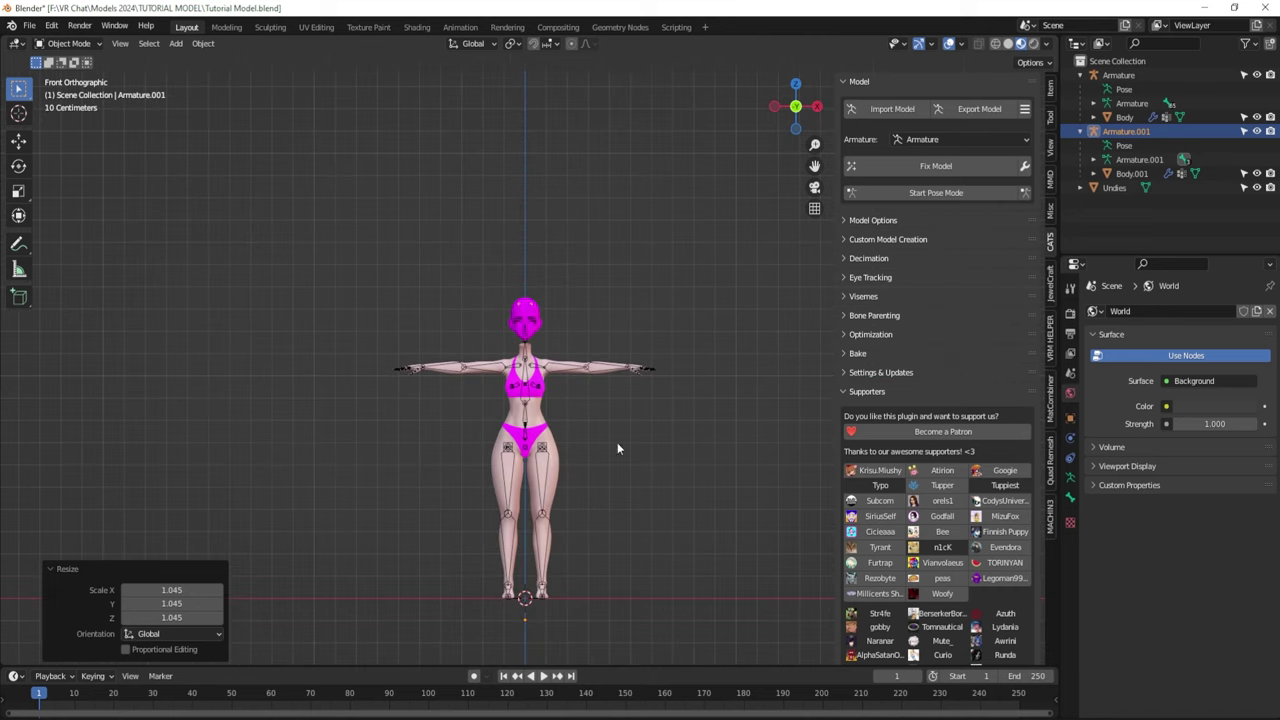
{"action": "scroll", "coordinate": [605, 382], "scroll_direction": "up", "scroll_amount": 10}
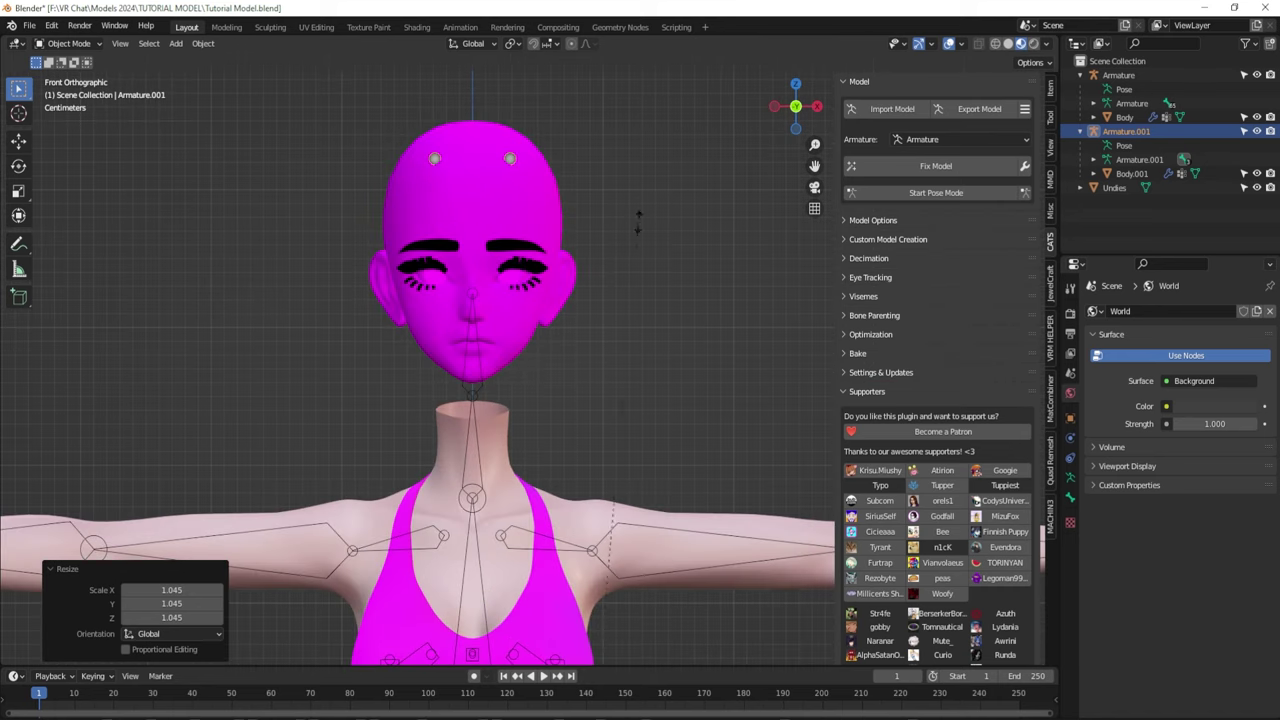
{"action": "key", "text": "s"}
{"action": "left_click", "coordinate": [637, 231]}
- Lower the head armature about 31 mm along the Z axis onto the neck and check the fit from the side and at an angle
{"action": "key", "text": "g"}
{"action": "key", "text": "z"}
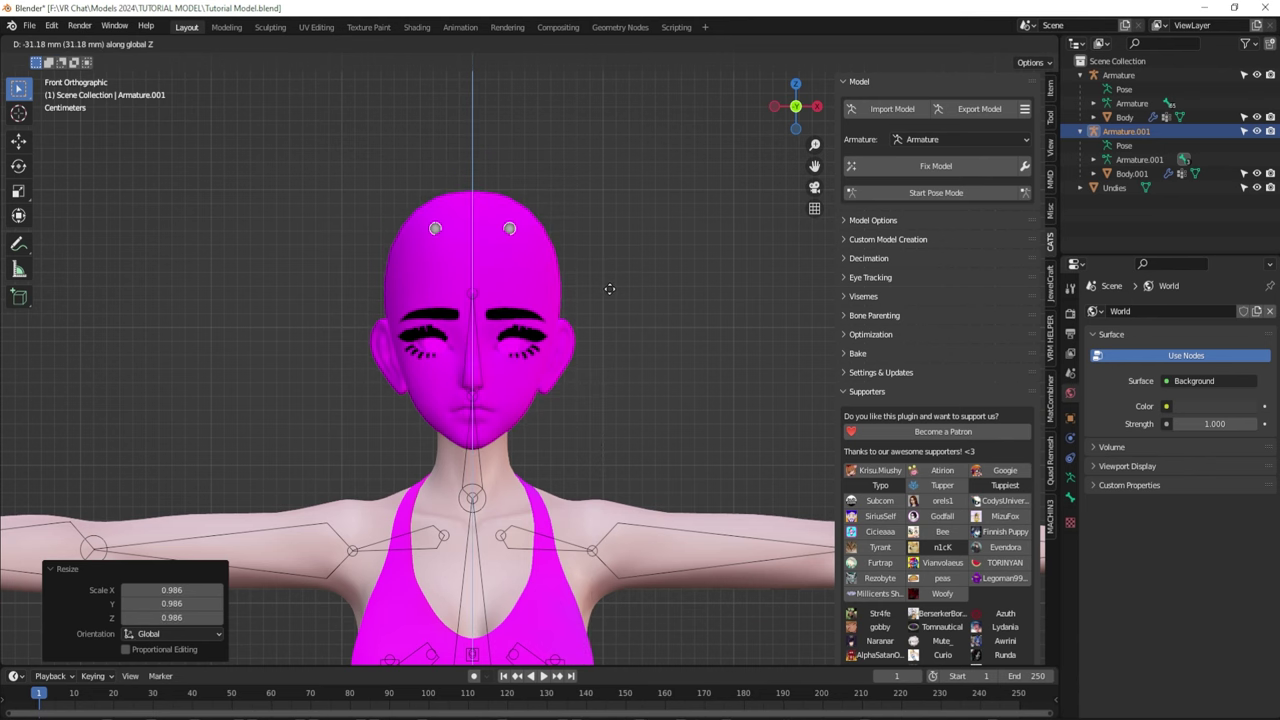
{"action": "left_click", "coordinate": [609, 288]}
{"action": "left_click", "coordinate": [817, 106]}
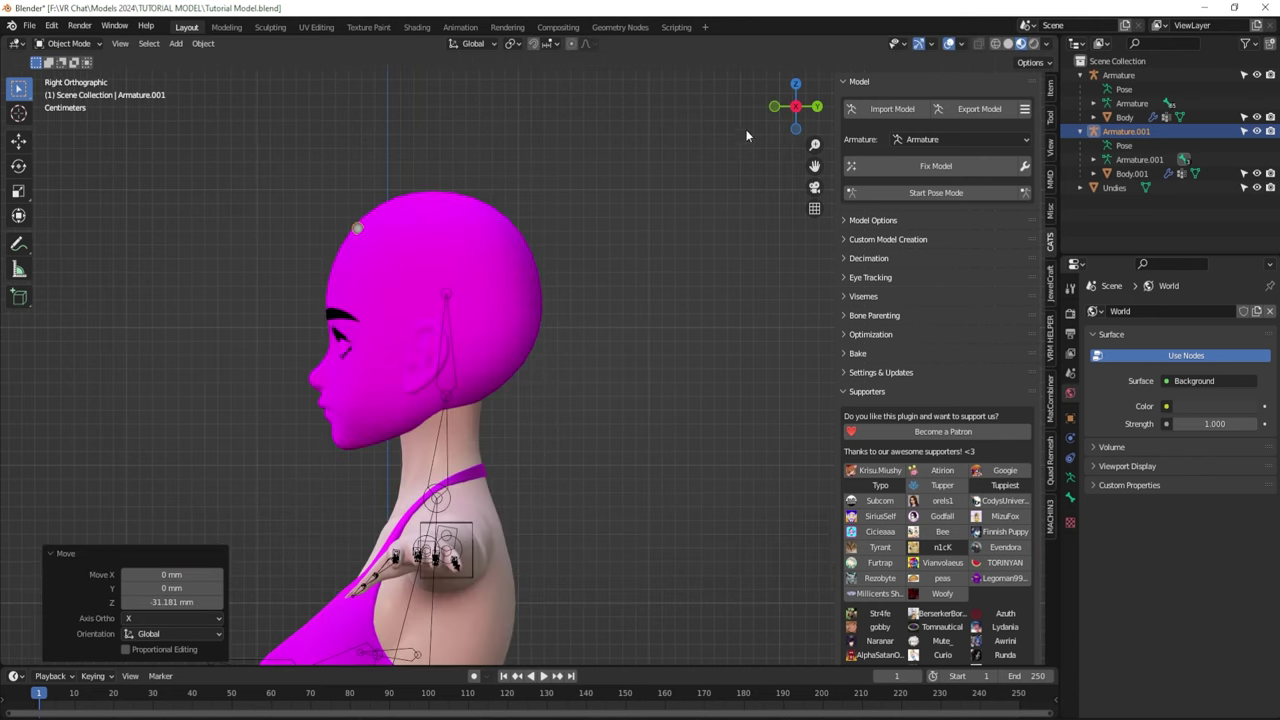
{"action": "left_click_drag", "start_coordinate": [796, 106], "coordinate": [518, 348]}
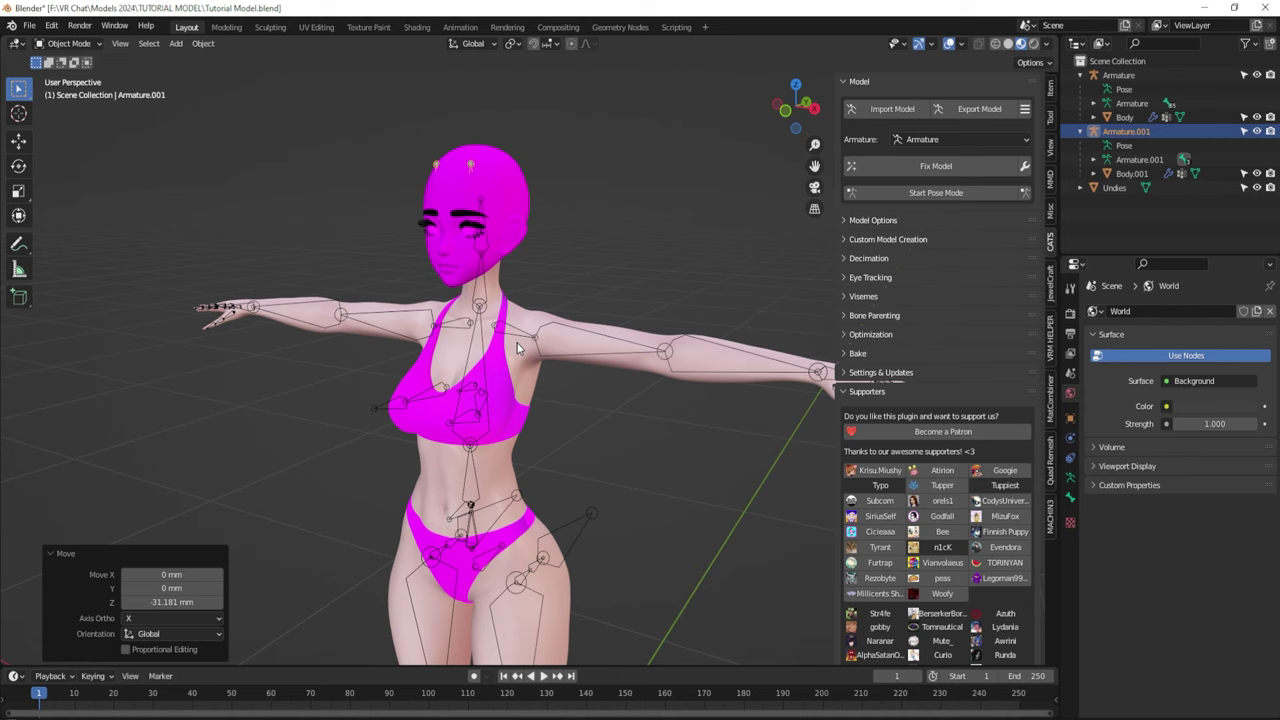
{"action": "scroll", "coordinate": [518, 348], "scroll_direction": "up", "scroll_amount": 2}
{"action": "scroll", "coordinate": [510, 320], "scroll_direction": "up", "scroll_amount": 3}
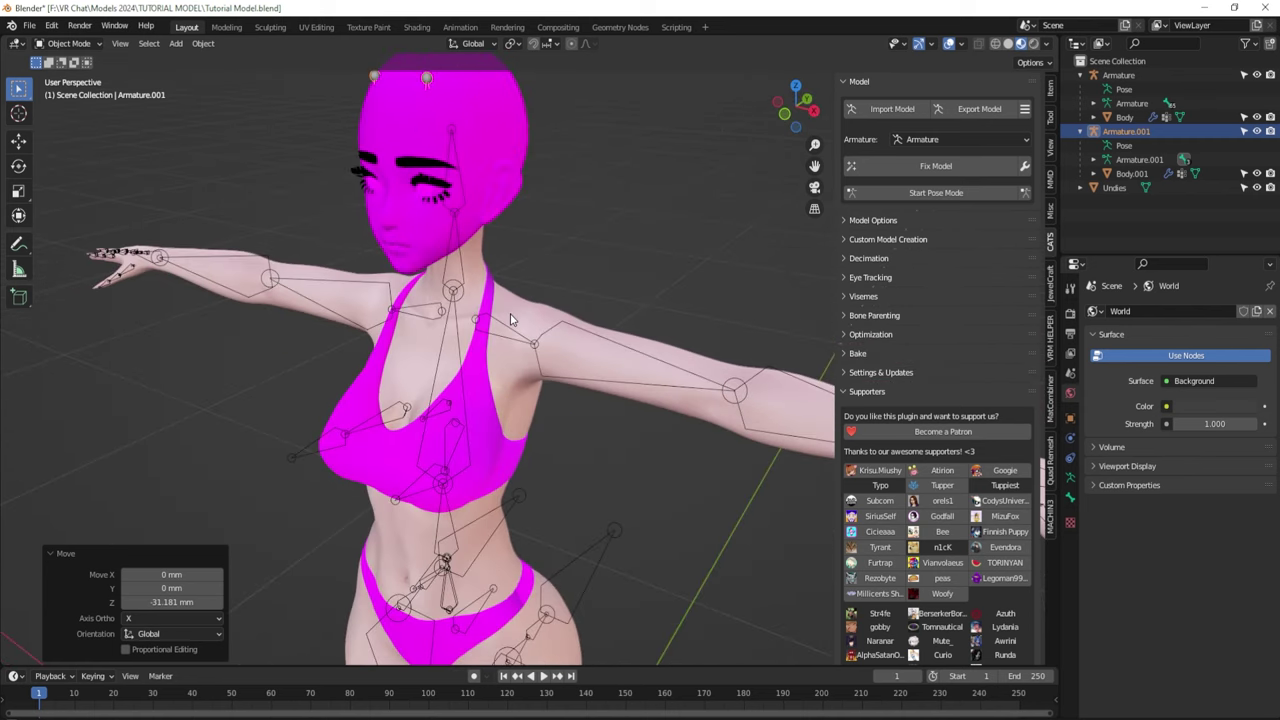
- Rename the imported head's mesh object Body.001 to head
{"action": "middle_click_drag", "start_coordinate": [510, 320], "coordinate": [420, 364]}
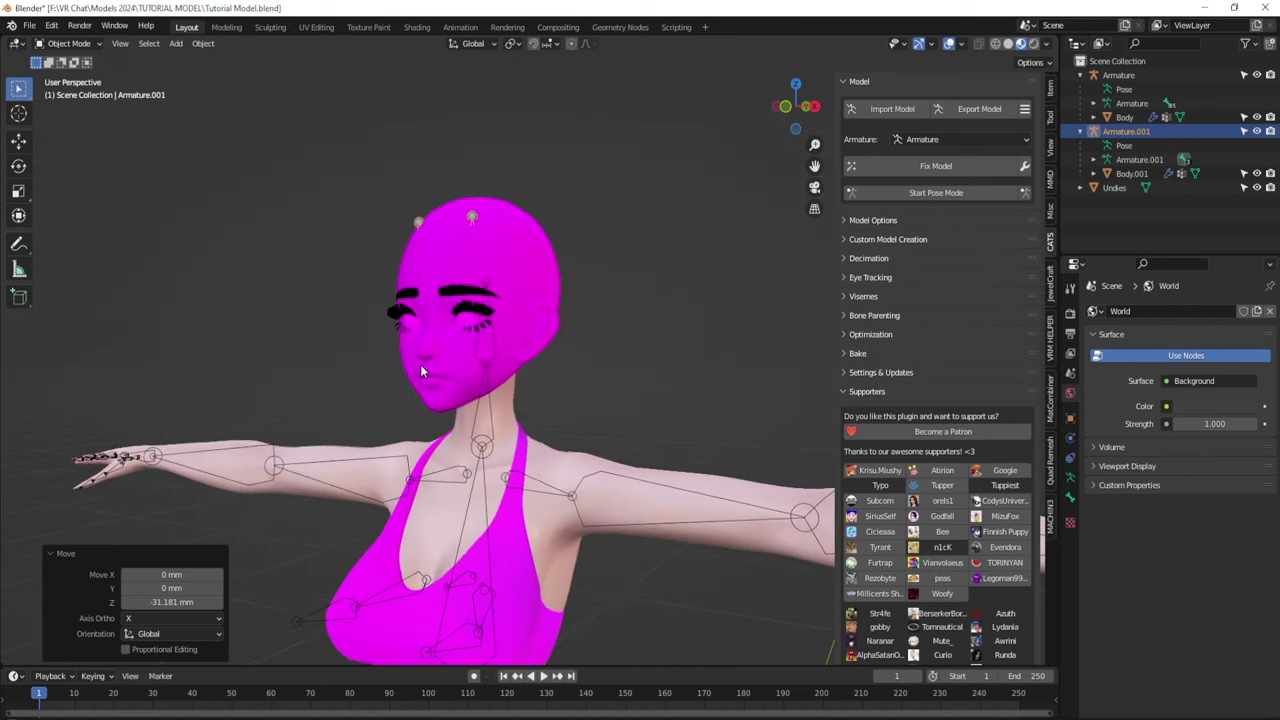
{"action": "scroll", "coordinate": [421, 370], "scroll_direction": "up", "scroll_amount": 3}
{"action": "left_click", "coordinate": [695, 325]}
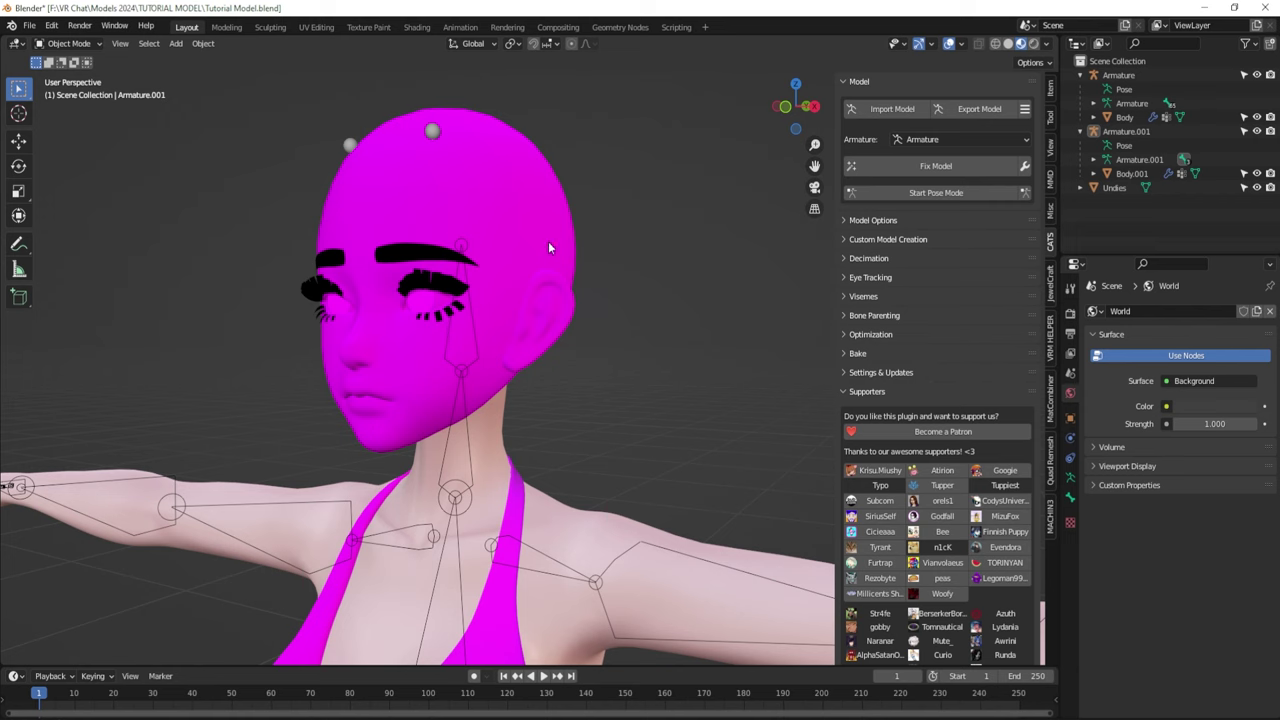
{"action": "left_click", "coordinate": [1128, 174]}
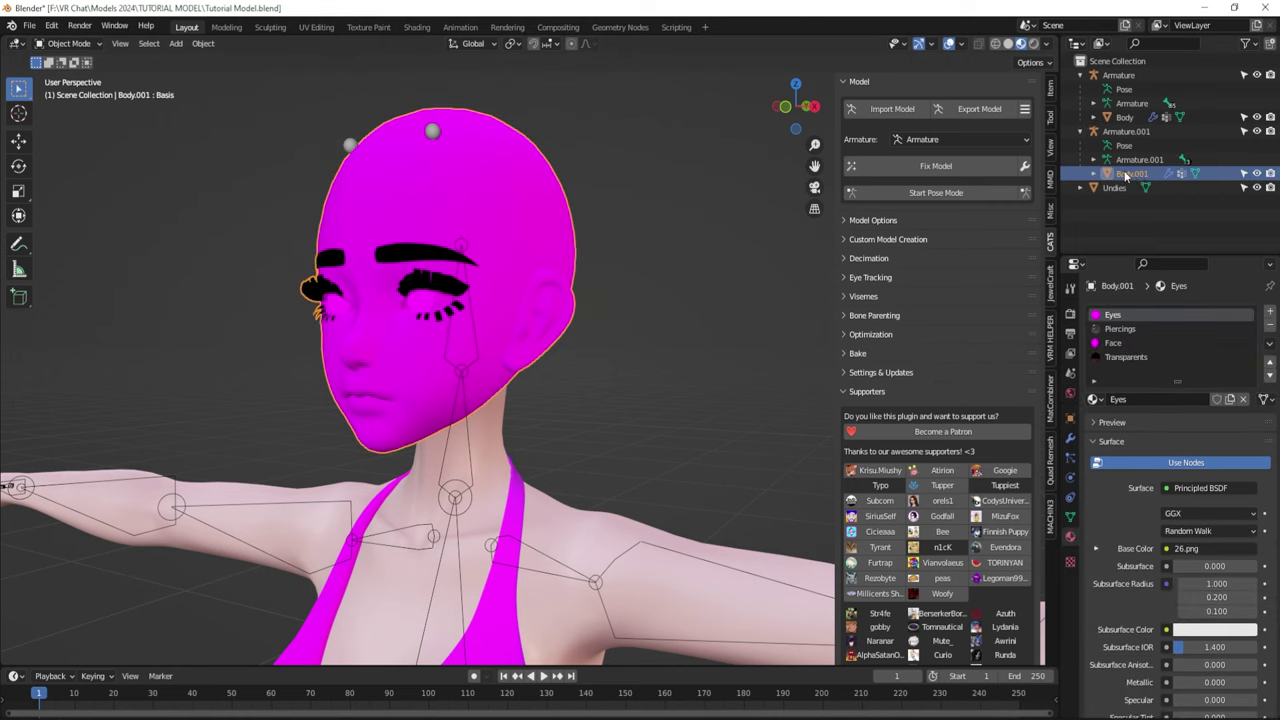
{"action": "left_click", "coordinate": [1128, 117]}
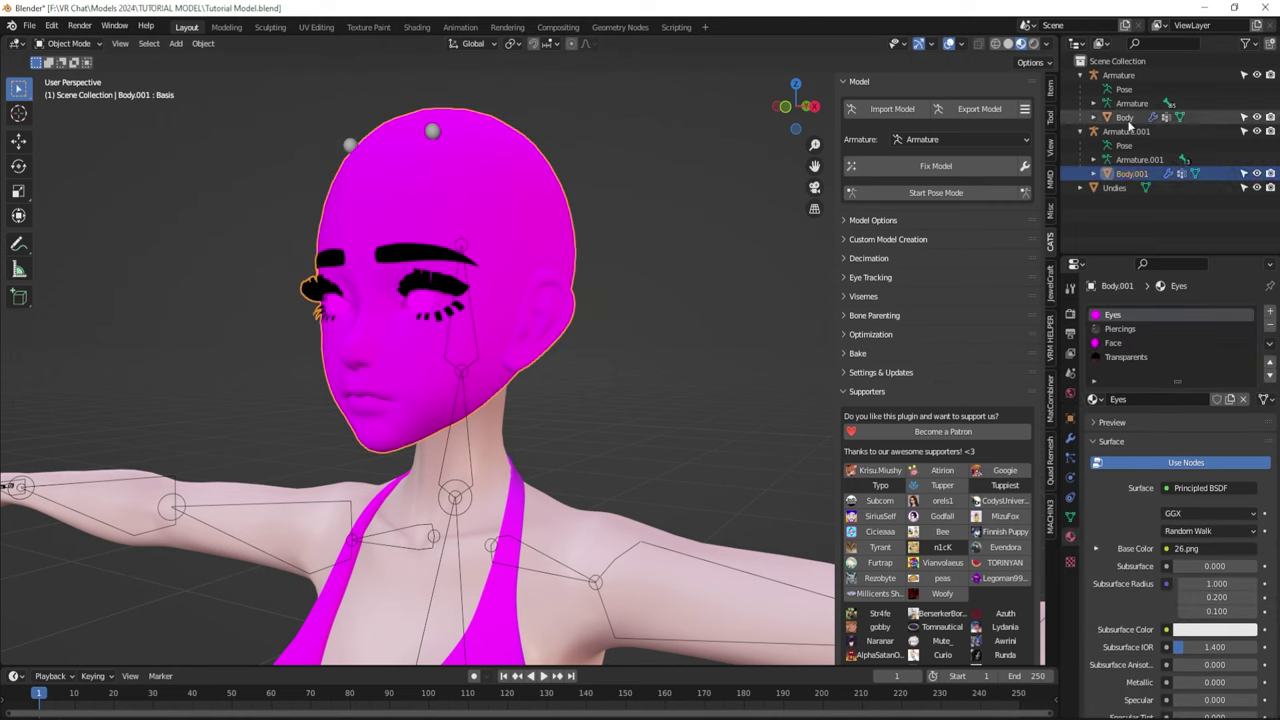
{"action": "left_click", "coordinate": [1130, 174]}
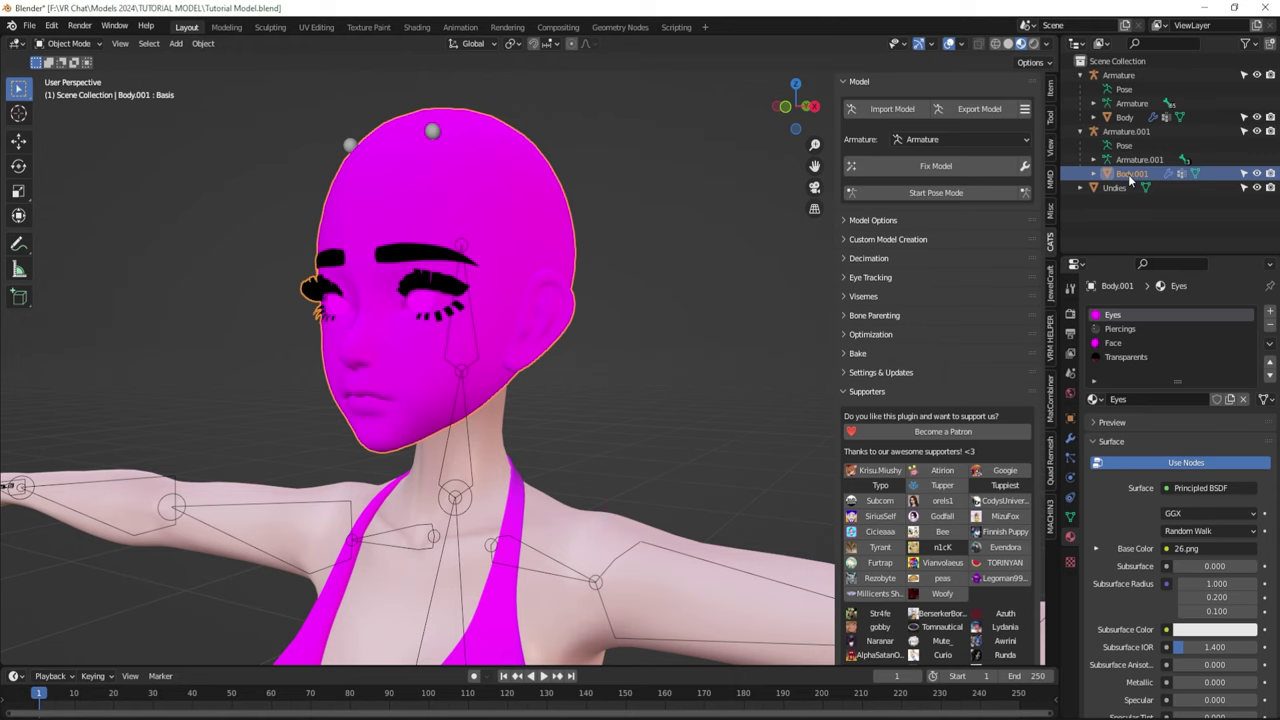
{"action": "left_click", "coordinate": [1124, 117]}
{"action": "left_click", "coordinate": [1124, 174]}
{"action": "double_click", "coordinate": [1132, 174]}
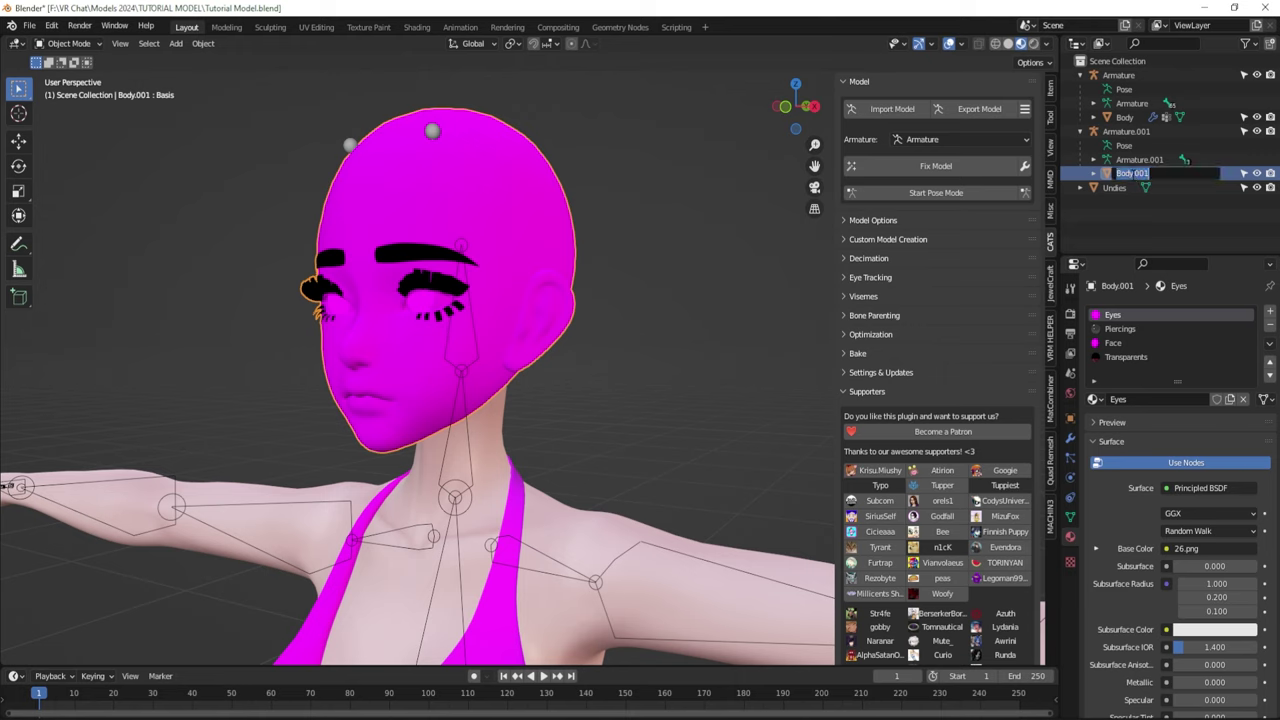
{"action": "type", "text": "head"}
{"action": "key", "text": "Return"}
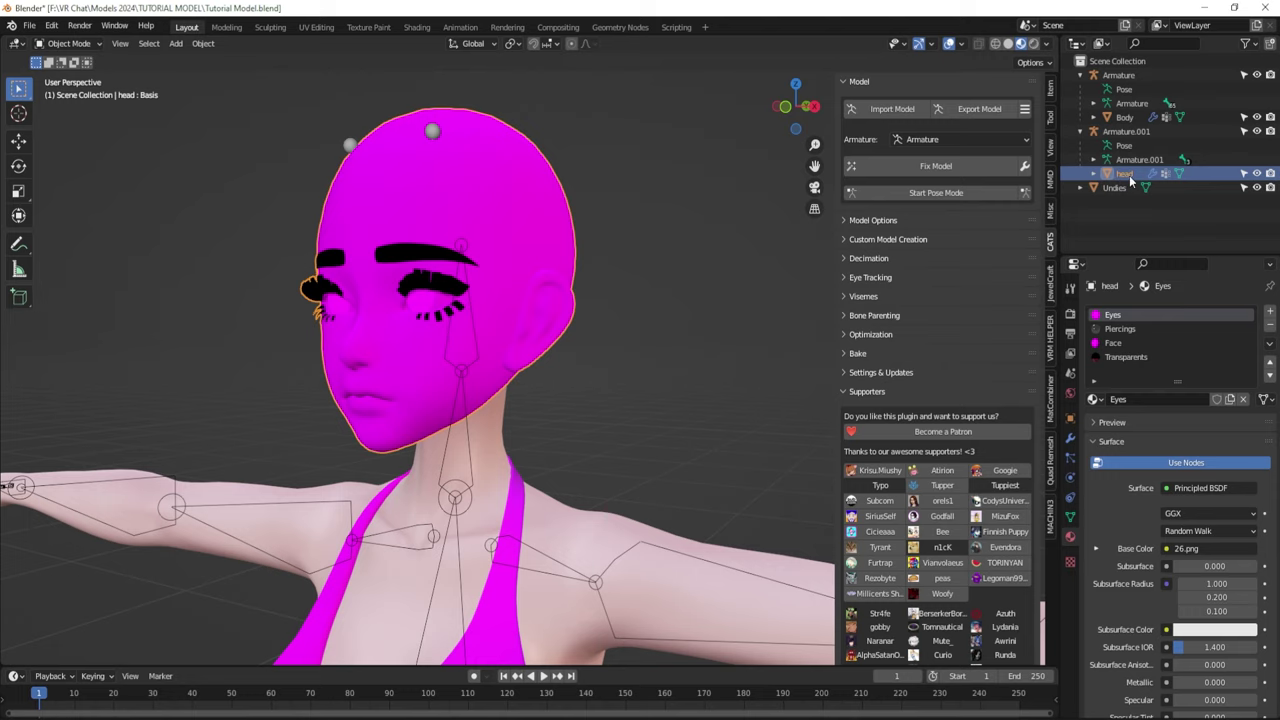
- Replace the base color image of the head's Eyes material with Eye 5 by miing.png from the Textures folder
{"action": "left_click", "coordinate": [1121, 329]}
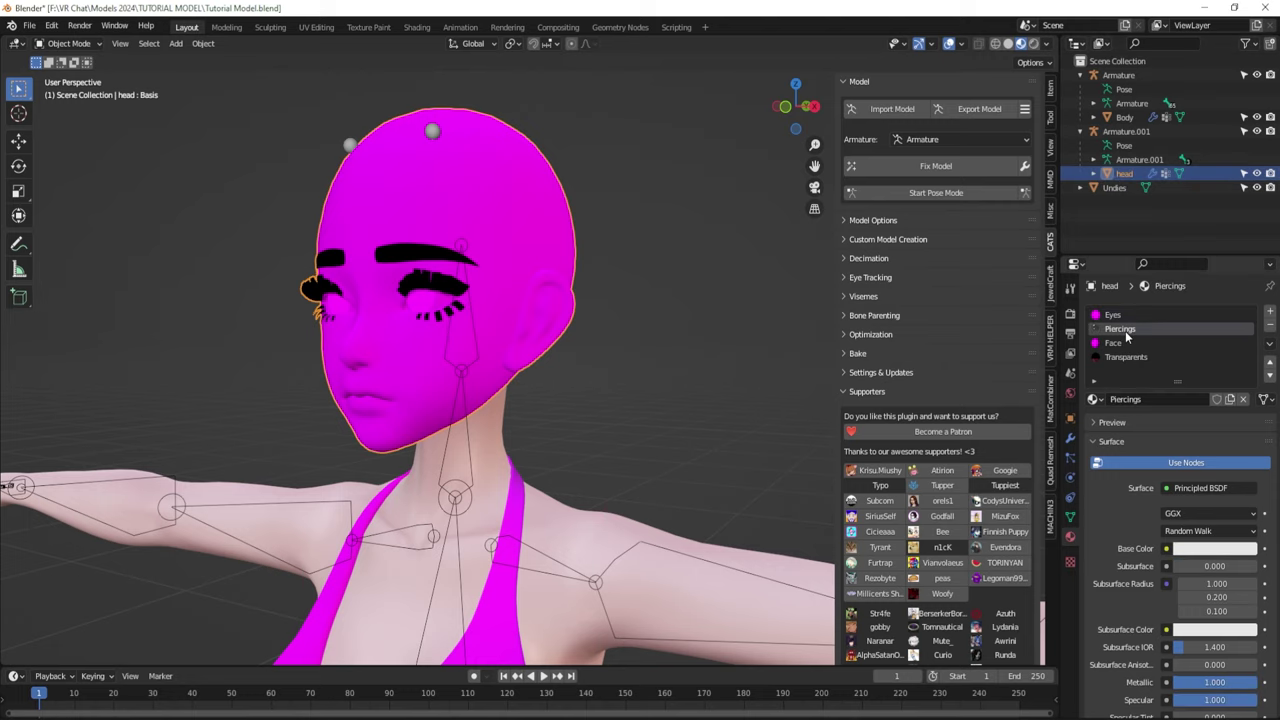
{"action": "left_click", "coordinate": [1135, 357]}
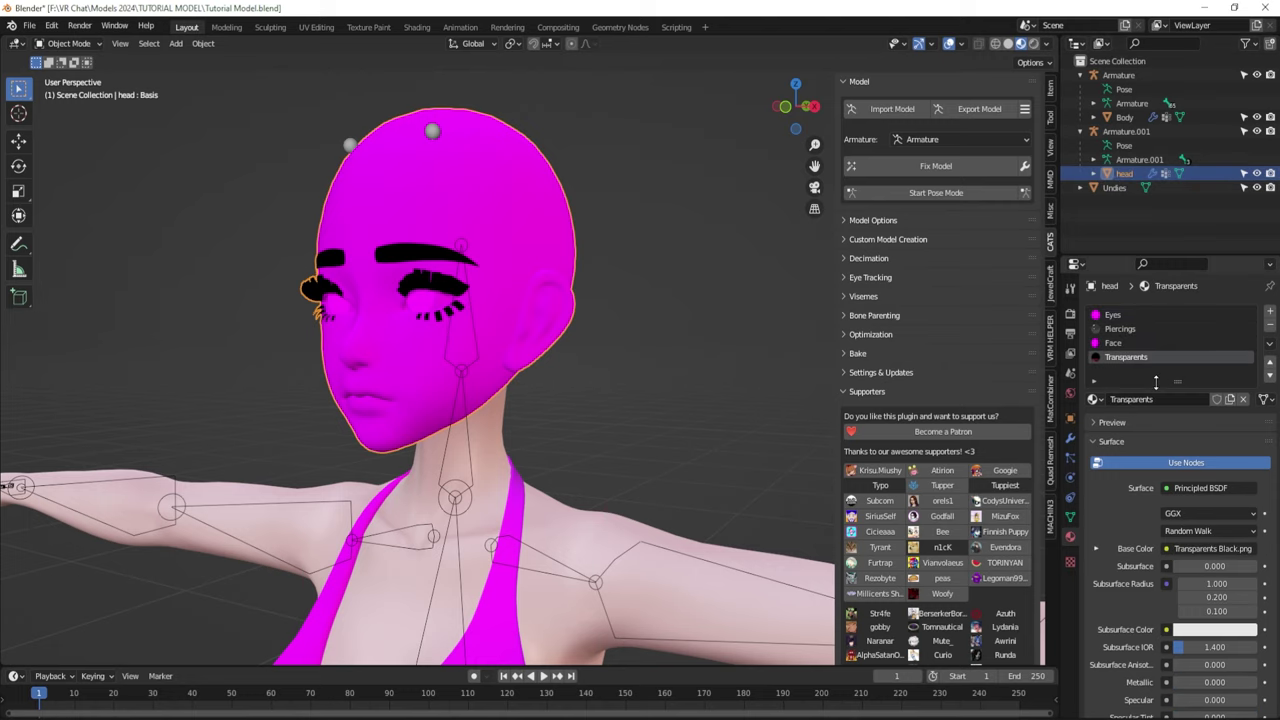
{"action": "left_click", "coordinate": [1114, 315]}
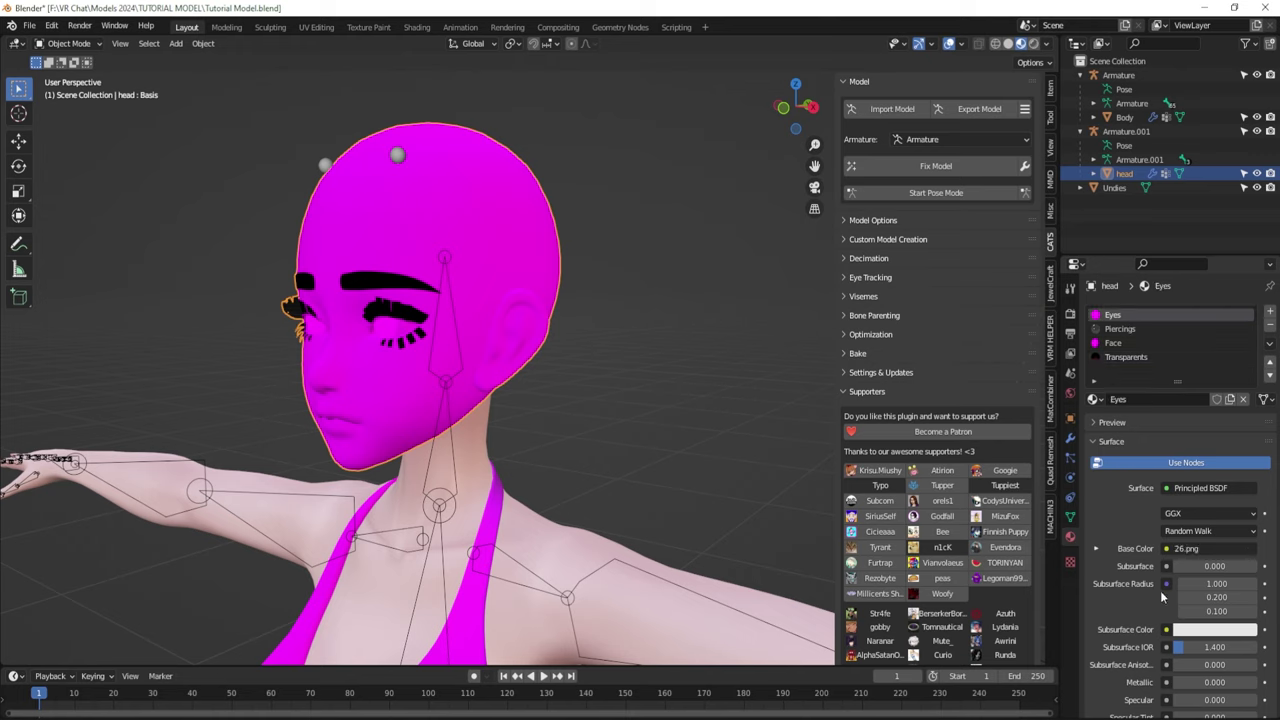
{"action": "scroll", "coordinate": [1163, 600], "scroll_direction": "down", "scroll_amount": 1}
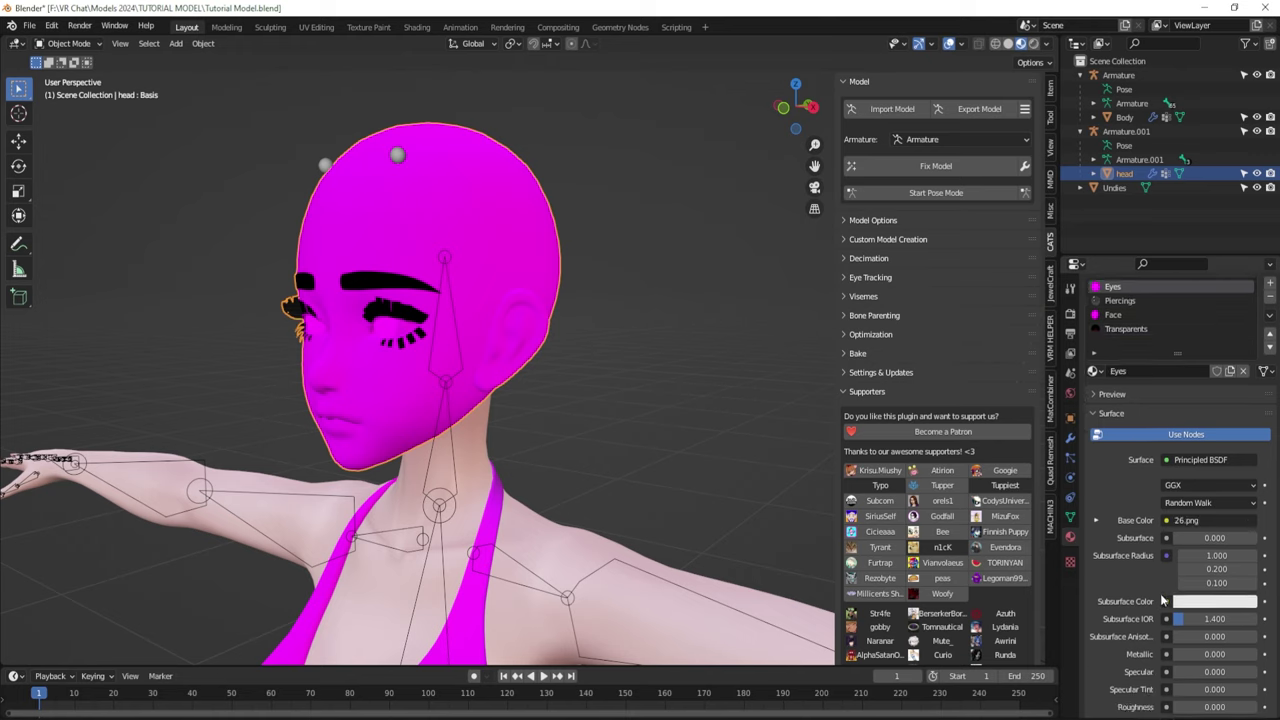
{"action": "left_click", "coordinate": [1097, 521]}
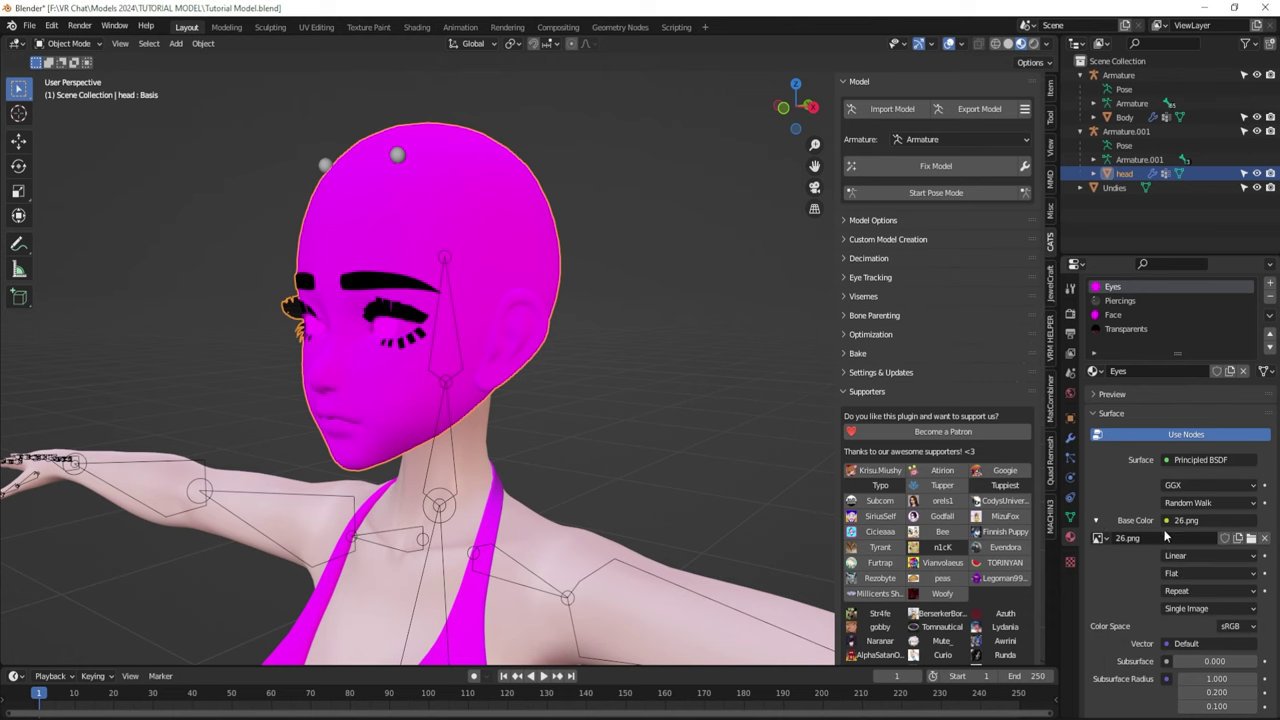
{"action": "left_click", "coordinate": [1250, 538]}
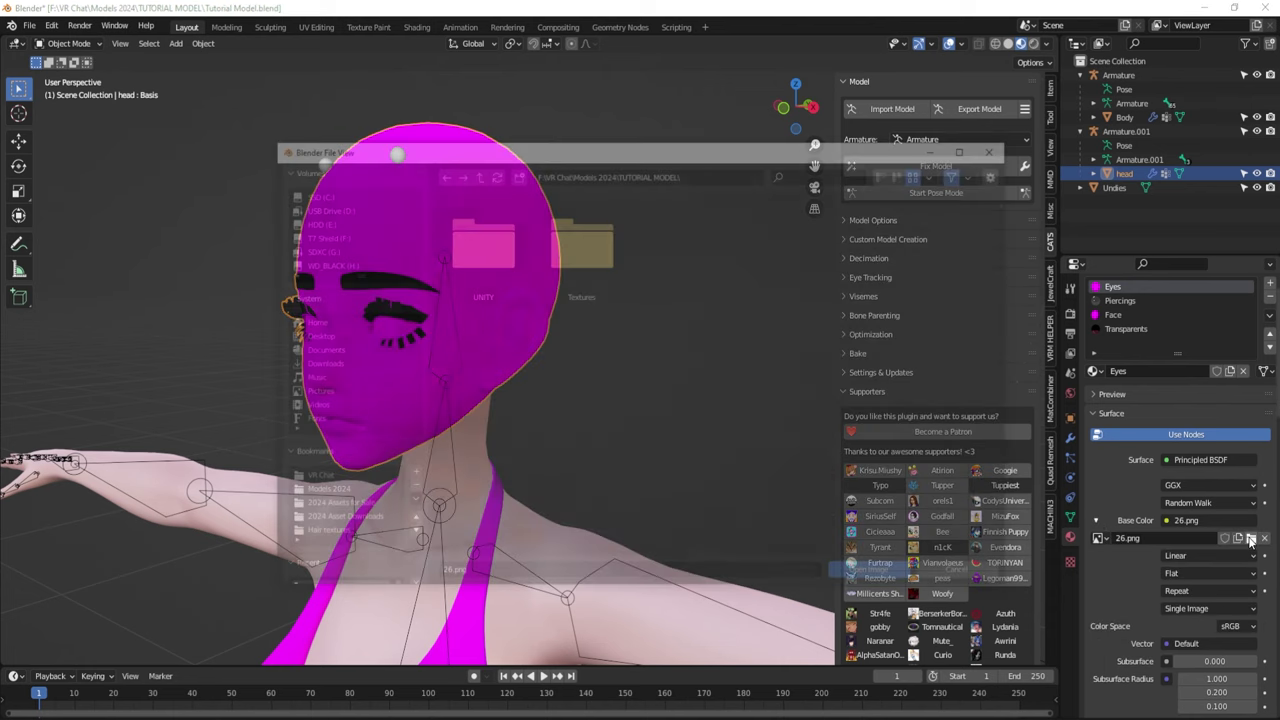
{"action": "double_click", "coordinate": [575, 243]}
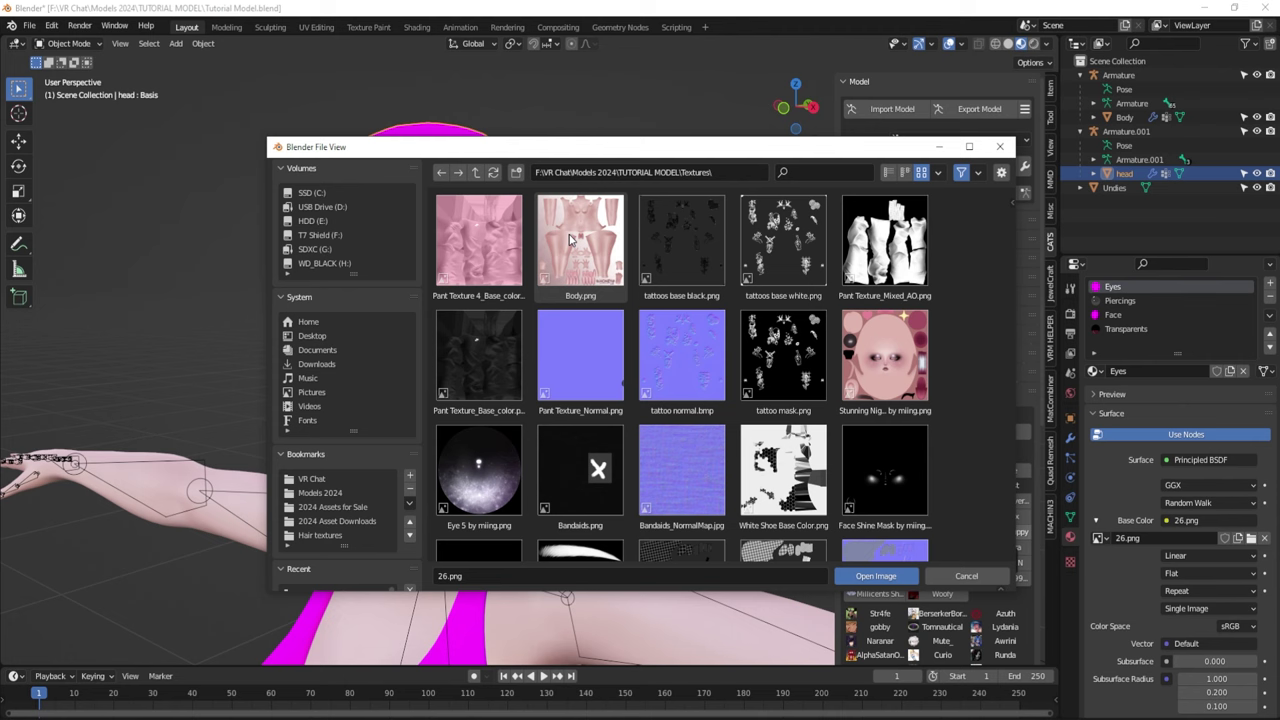
{"action": "double_click", "coordinate": [488, 488]}
{"action": "middle_click_drag", "start_coordinate": [611, 388], "coordinate": [438, 343]}
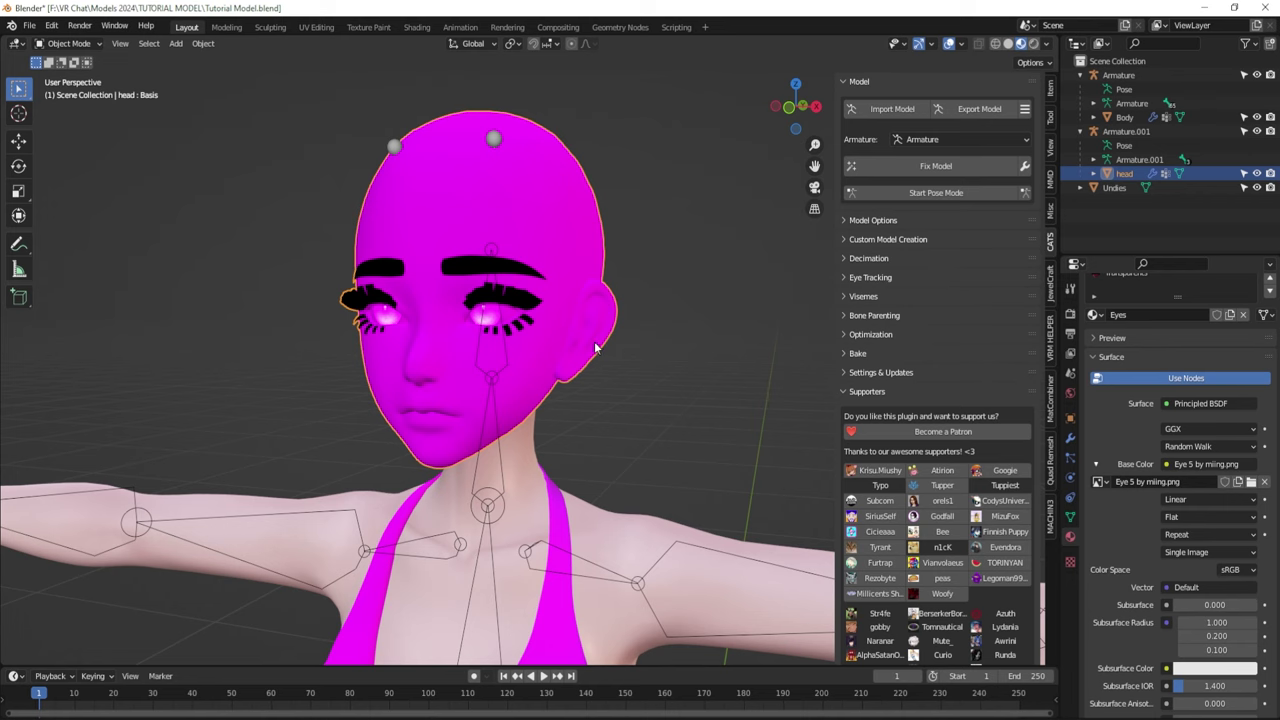
{"action": "middle_click_drag", "start_coordinate": [528, 374], "coordinate": [638, 391]}
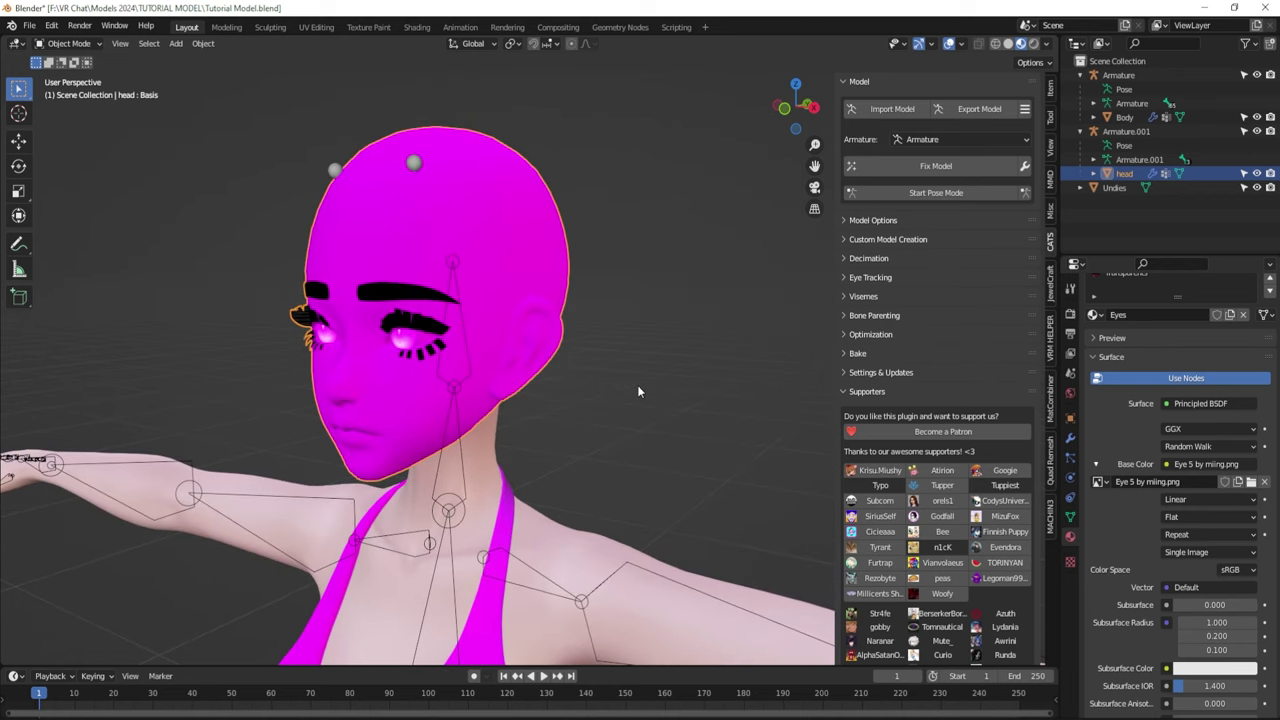
- Replace the base color image of the Face material with the "Stunning Nigh... by miing.png" texture from the Textures folder
{"action": "scroll", "coordinate": [1154, 359], "scroll_direction": "down", "scroll_amount": 2}
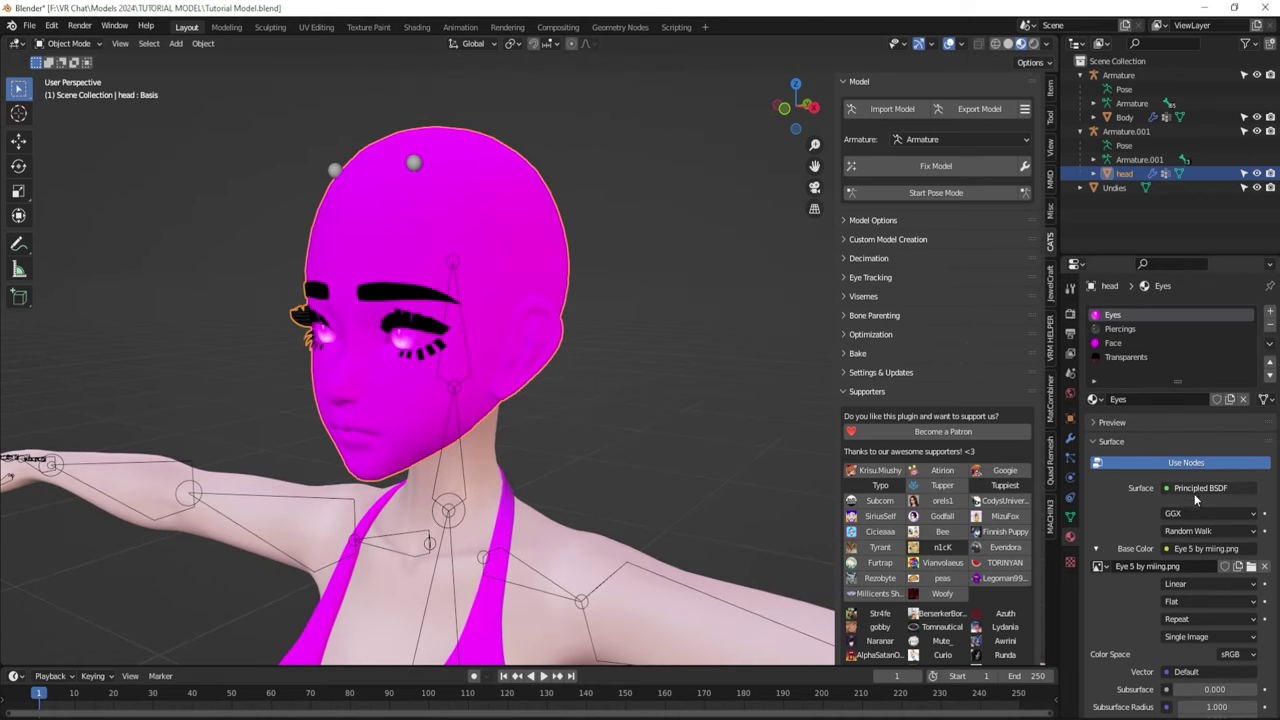
{"action": "scroll", "coordinate": [1193, 530], "scroll_direction": "down", "scroll_amount": 2}
{"action": "scroll", "coordinate": [1190, 530], "scroll_direction": "down", "scroll_amount": 5}
{"action": "scroll", "coordinate": [1150, 450], "scroll_direction": "up", "scroll_amount": 9}
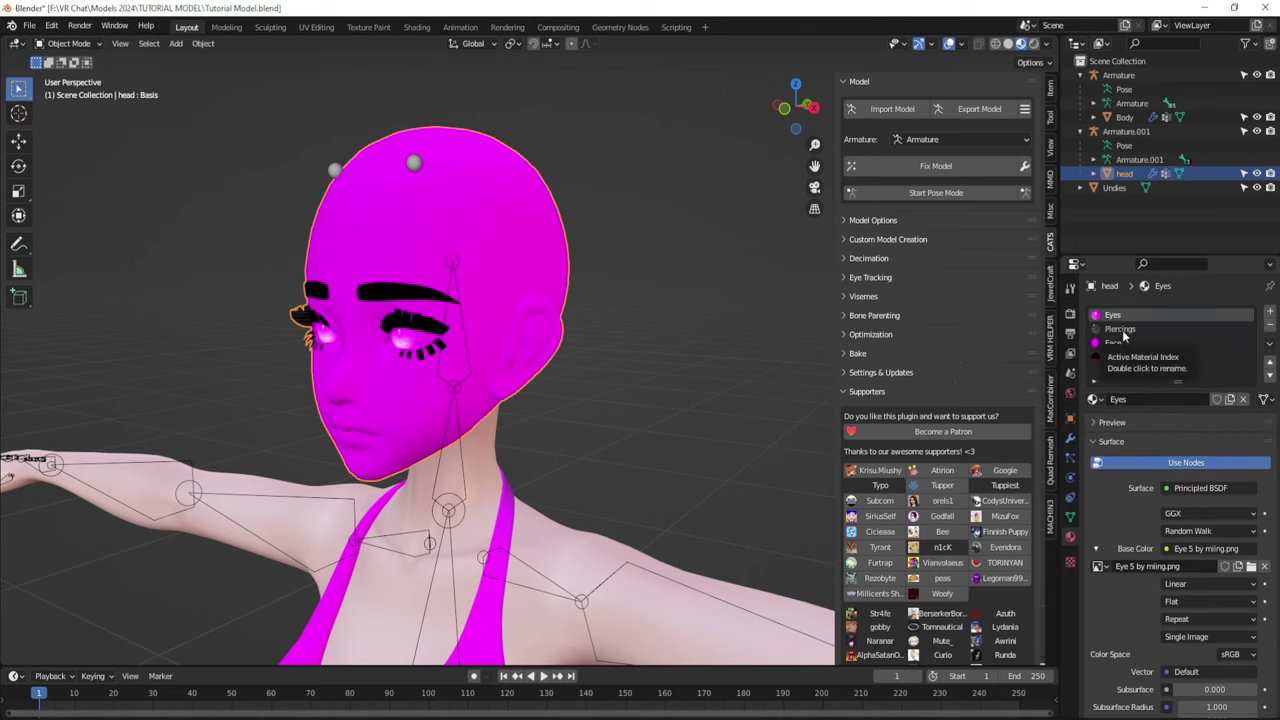
{"action": "left_click", "coordinate": [1126, 330]}
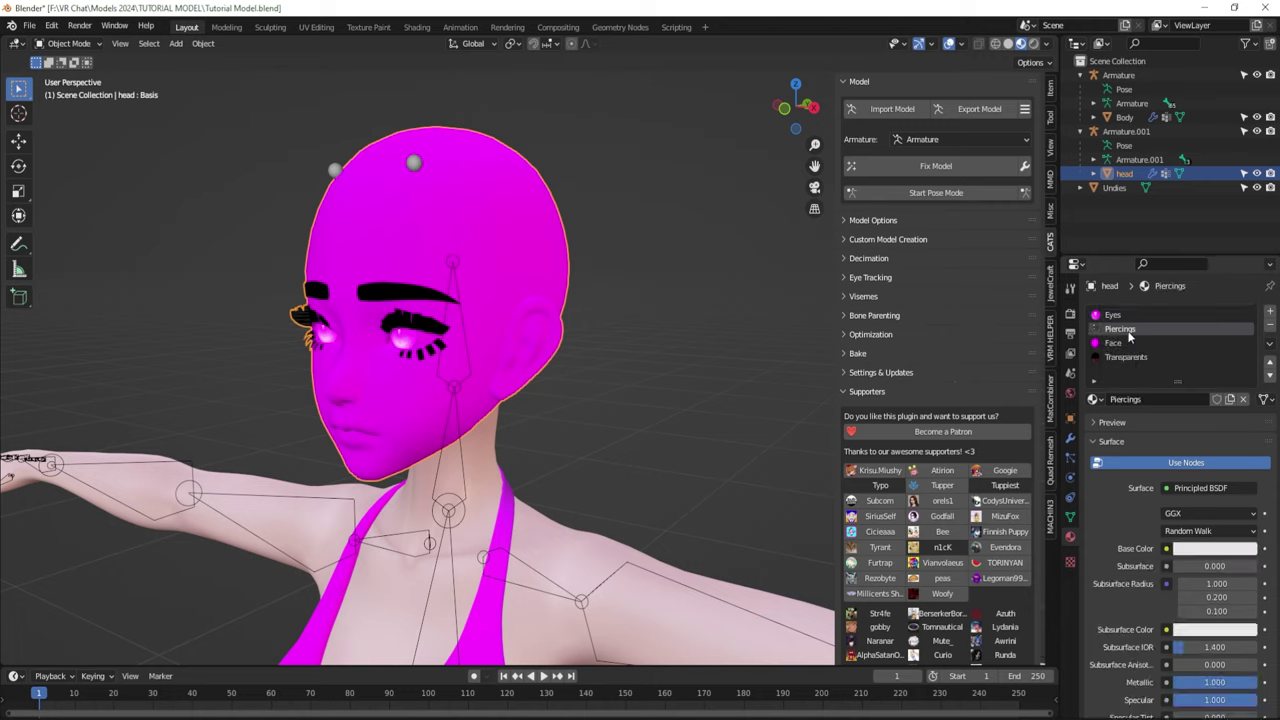
{"action": "left_click", "coordinate": [1100, 344]}
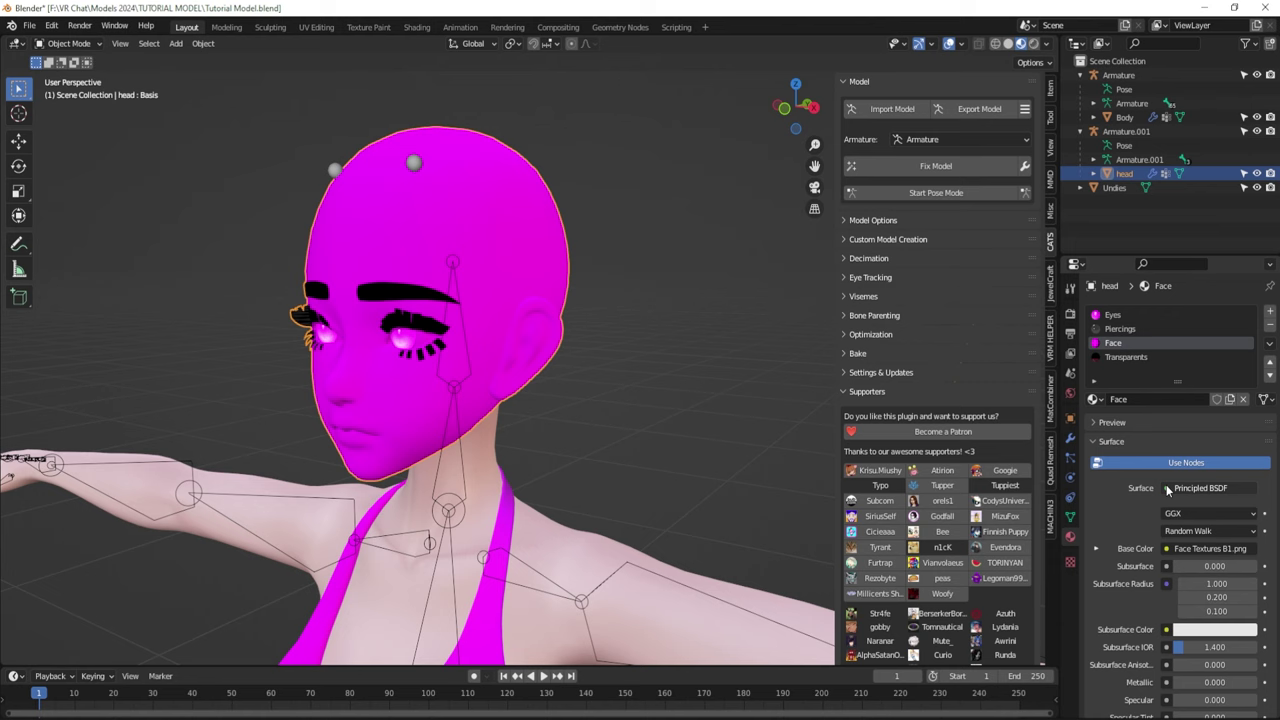
{"action": "left_click", "coordinate": [1096, 549]}
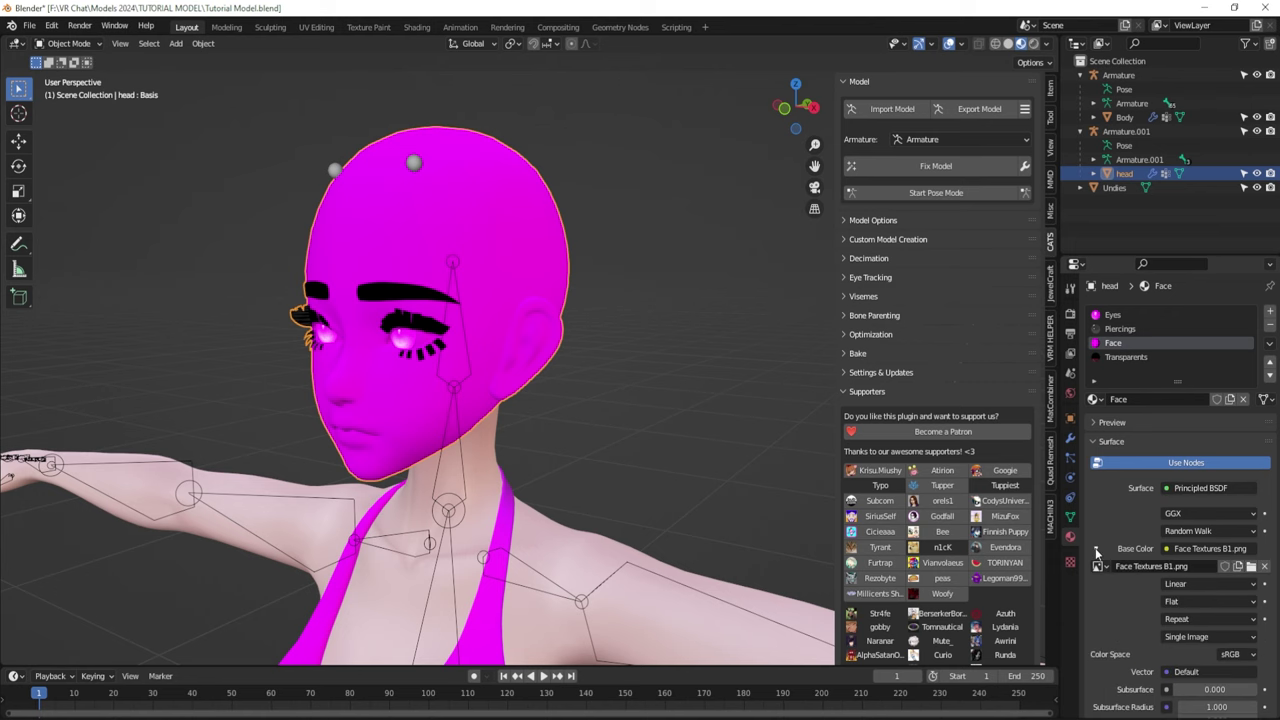
{"action": "left_click", "coordinate": [1251, 566]}
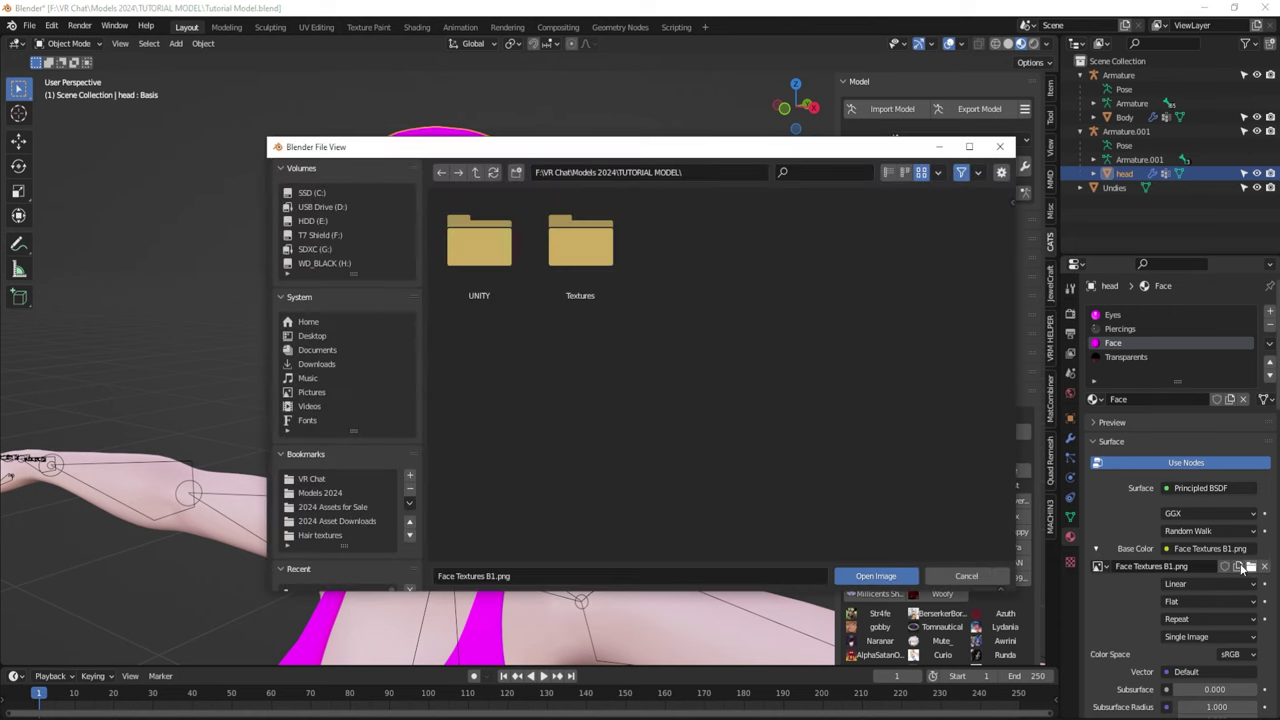
{"action": "double_click", "coordinate": [591, 259]}
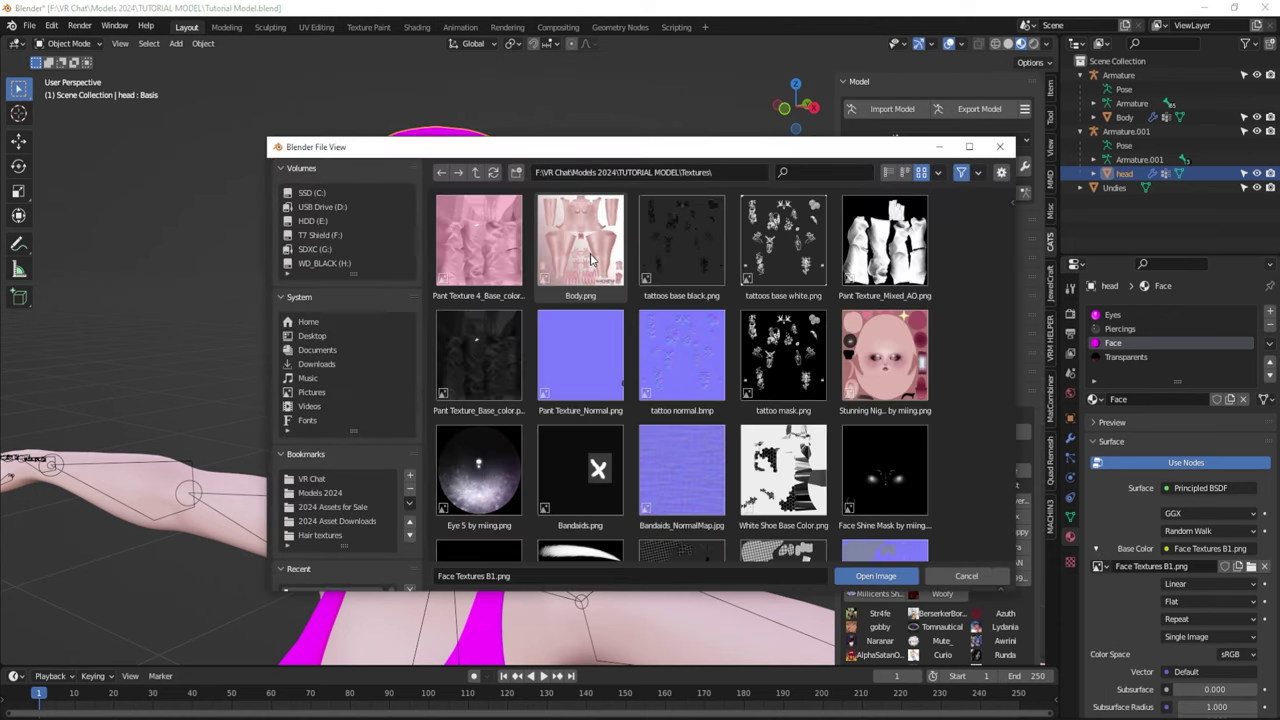
{"action": "double_click", "coordinate": [882, 352]}
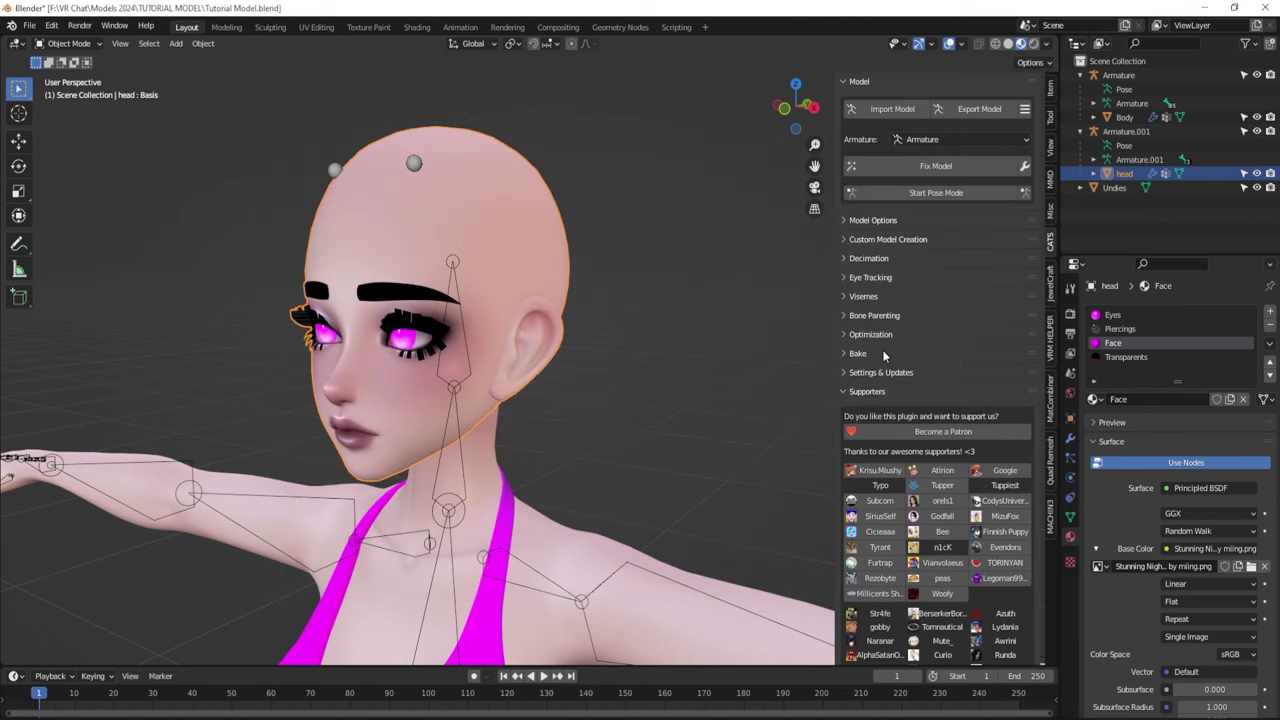
- Remove the Eyes material's surface shader and assign a fresh Principled BSDF to it
{"action": "middle_click_drag", "start_coordinate": [489, 380], "coordinate": [478, 350]}
{"action": "scroll", "coordinate": [478, 350], "scroll_direction": "up", "scroll_amount": 3}
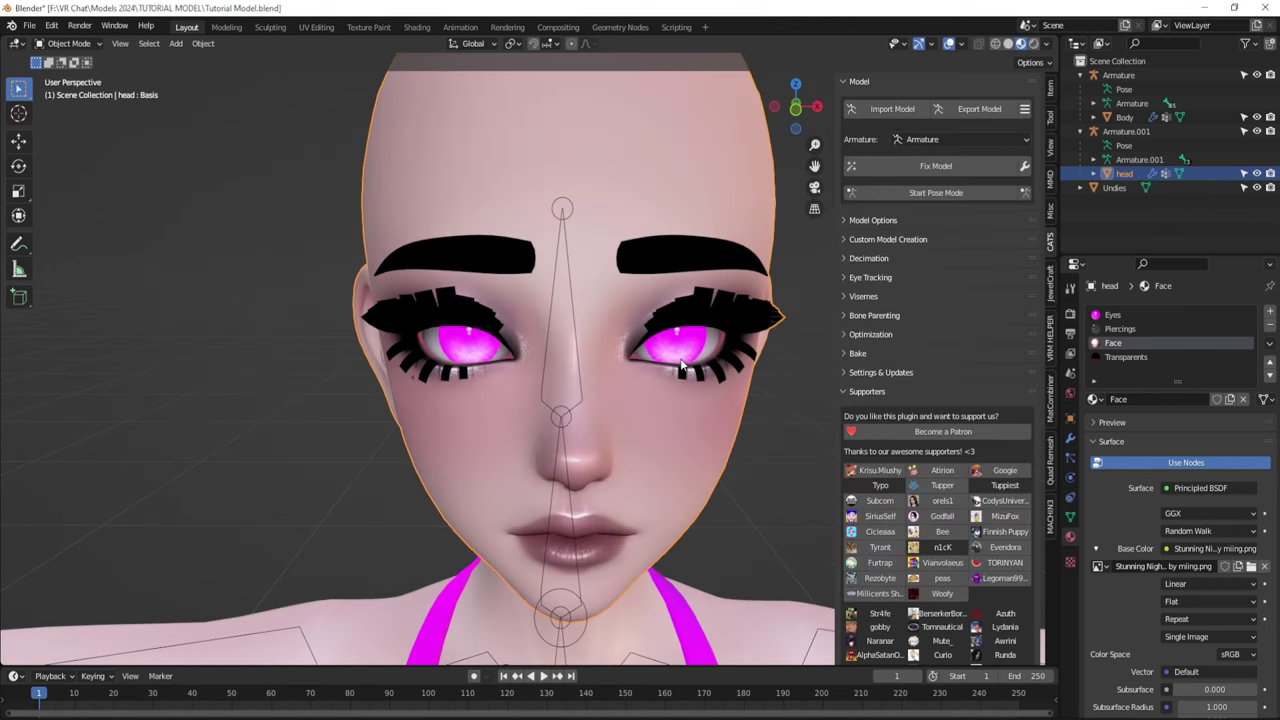
{"action": "middle_click_drag", "start_coordinate": [691, 409], "coordinate": [365, 311]}
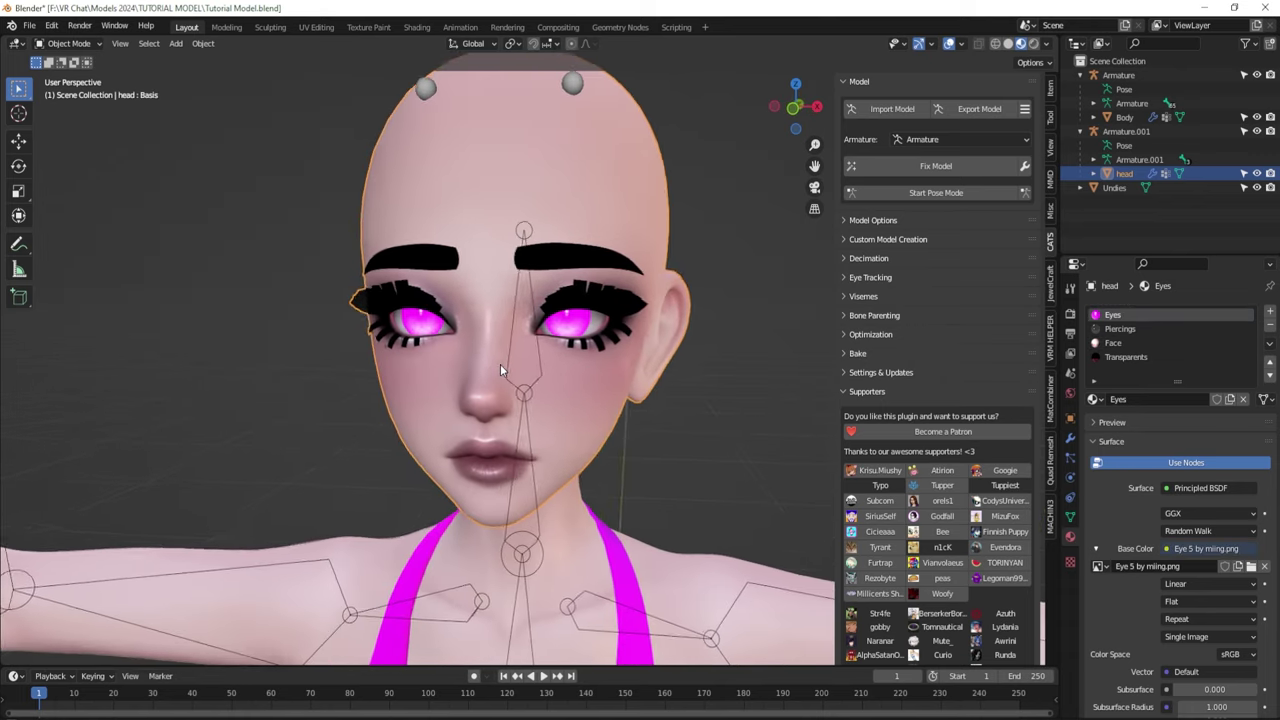
{"action": "mouse_move", "coordinate": [500, 364]}
{"action": "middle_mouse_down"}
{"action": "mouse_move", "coordinate": [530, 361]}
{"action": "mouse_move", "coordinate": [485, 368]}
{"action": "middle_mouse_up"}
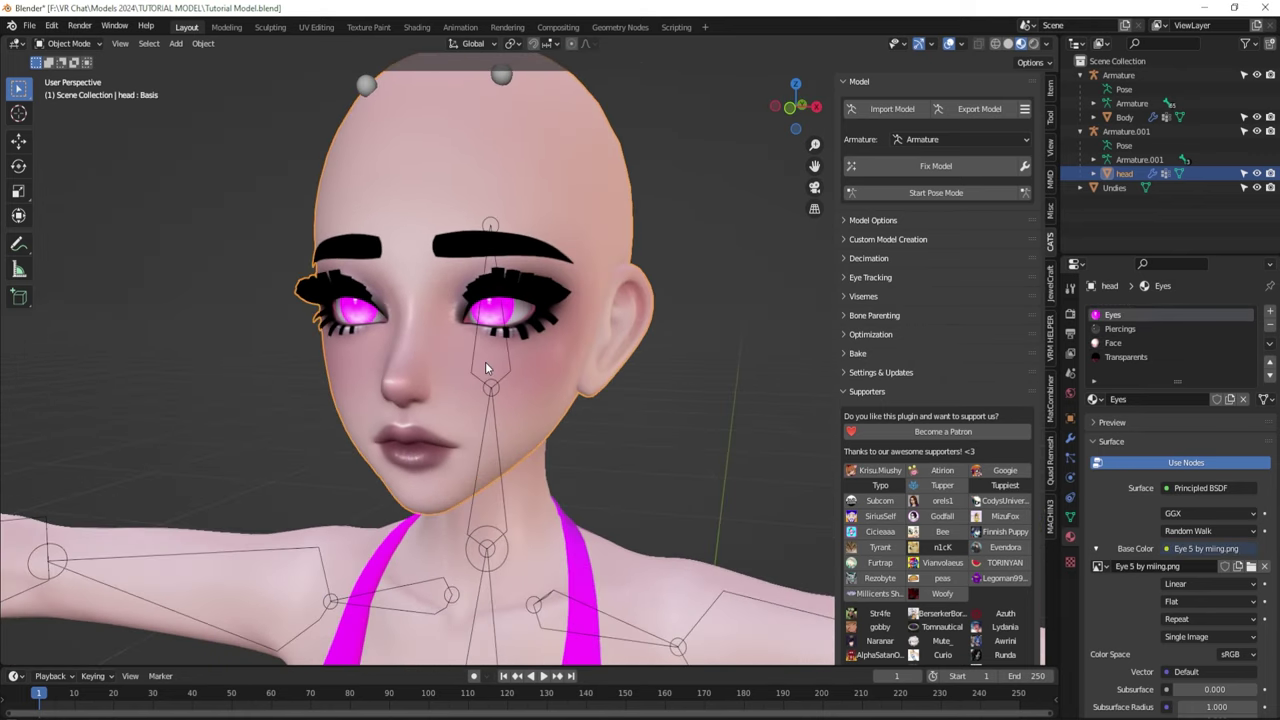
{"action": "left_click", "coordinate": [1167, 488]}
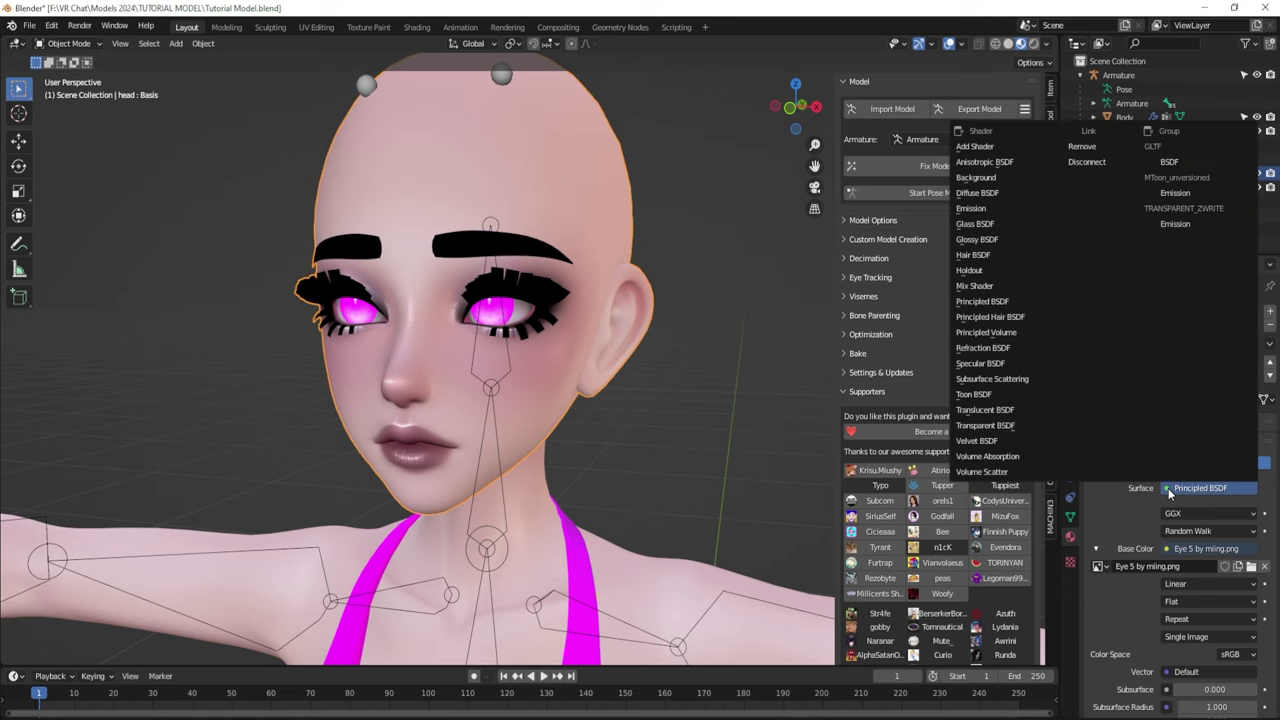
{"action": "left_click", "coordinate": [1084, 147]}
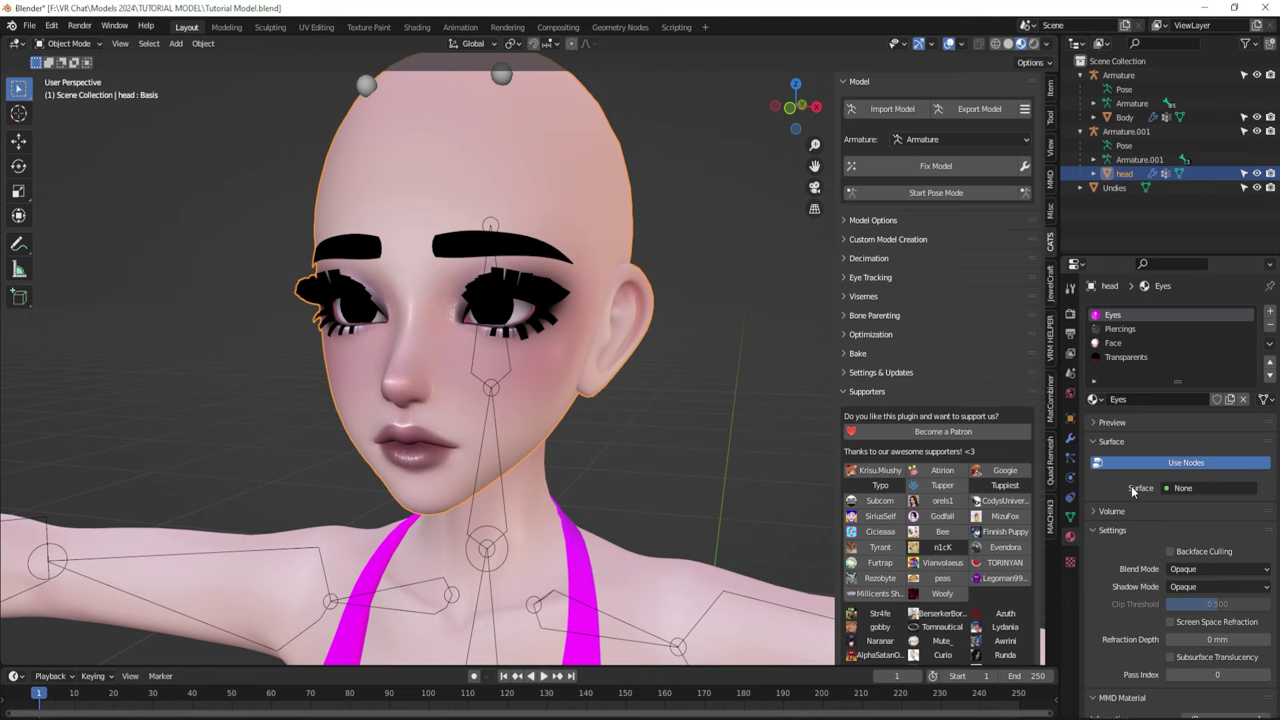
{"action": "left_click", "coordinate": [1164, 488]}
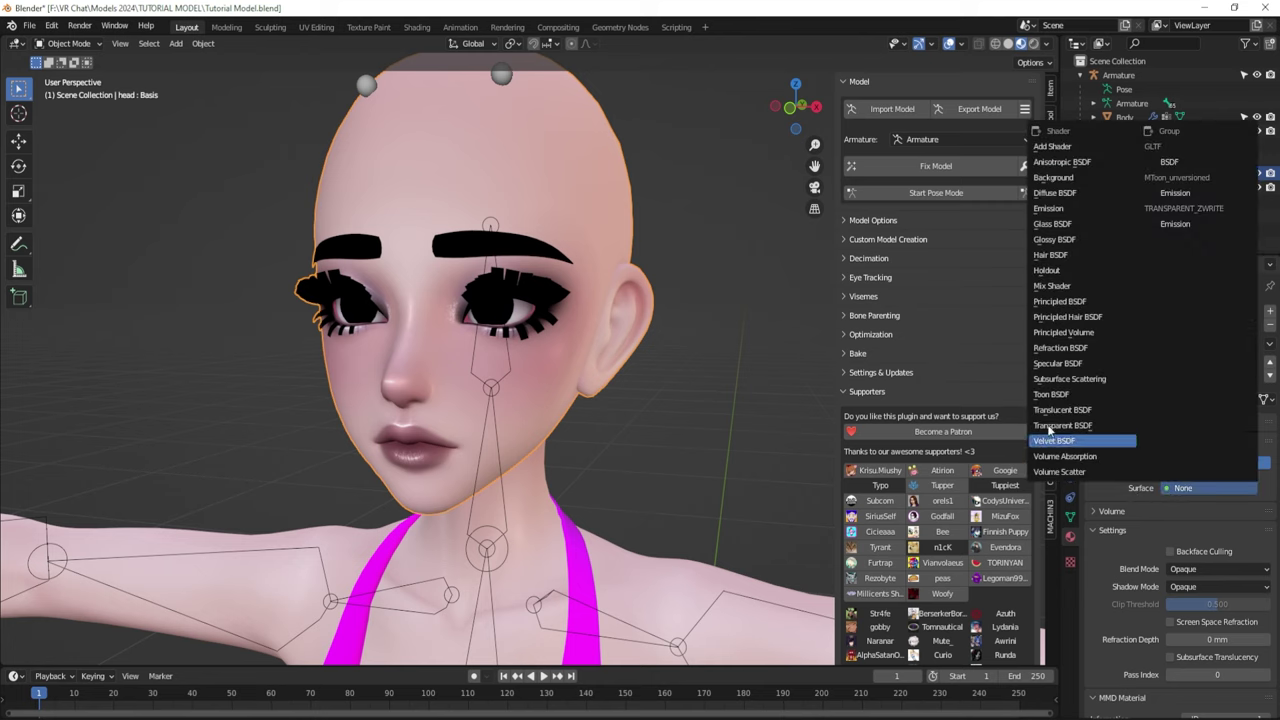
{"action": "left_click", "coordinate": [1056, 301]}
- Add an image texture to the Eyes material's base color and load Eye 5 by miing.png from the Textures folder
{"action": "scroll", "coordinate": [1193, 553], "scroll_direction": "down", "scroll_amount": 2}
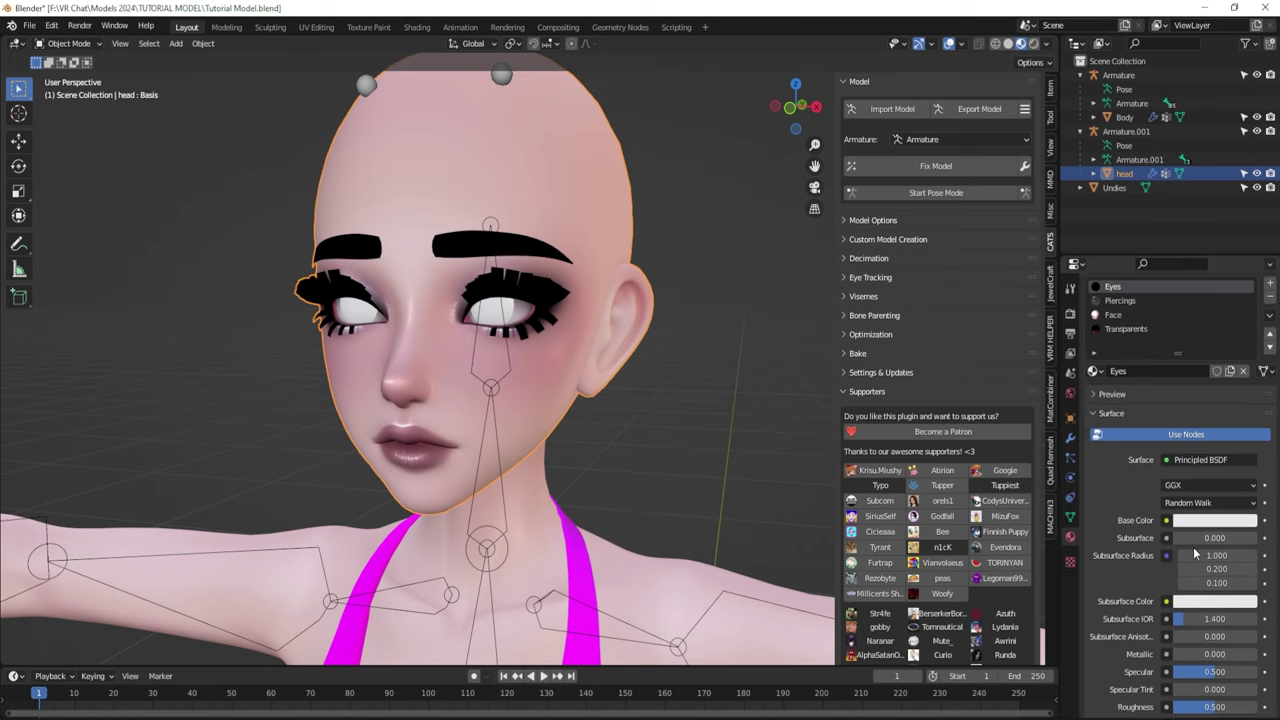
{"action": "scroll", "coordinate": [1193, 553], "scroll_direction": "down", "scroll_amount": 3}
{"action": "scroll", "coordinate": [1190, 444], "scroll_direction": "down", "scroll_amount": 2}
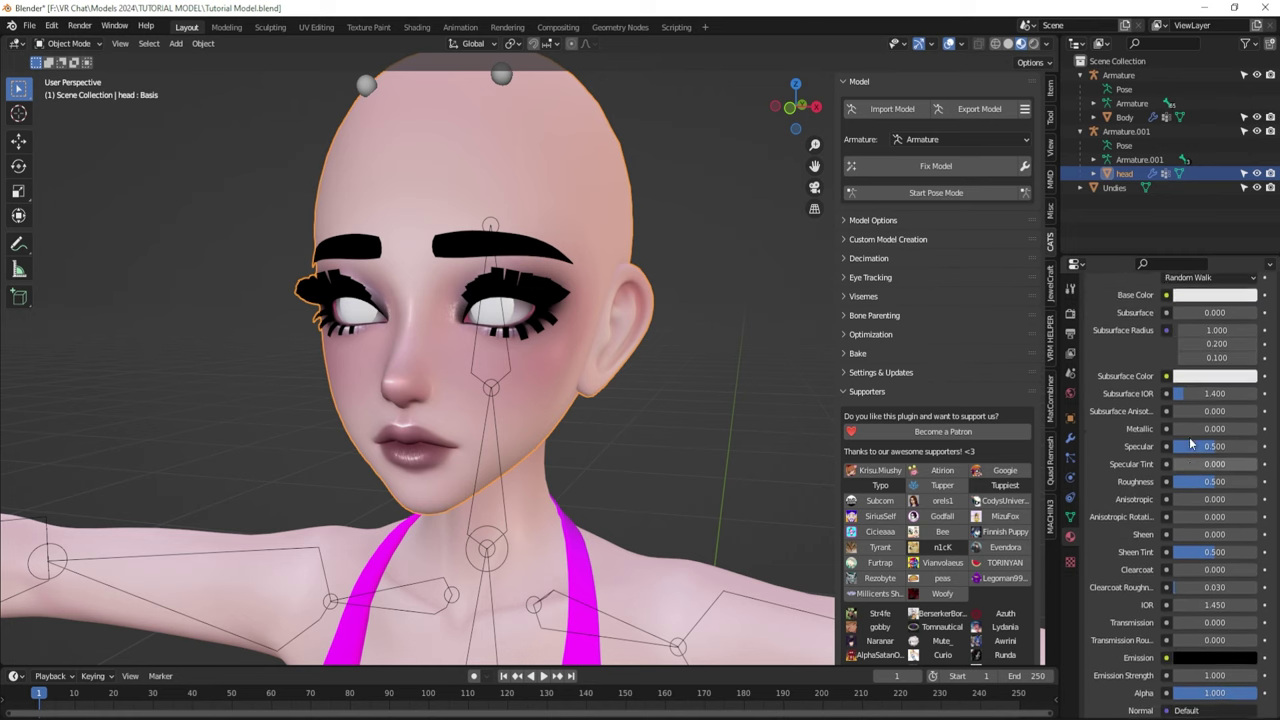
{"action": "scroll", "coordinate": [1190, 444], "scroll_direction": "up", "scroll_amount": 5}
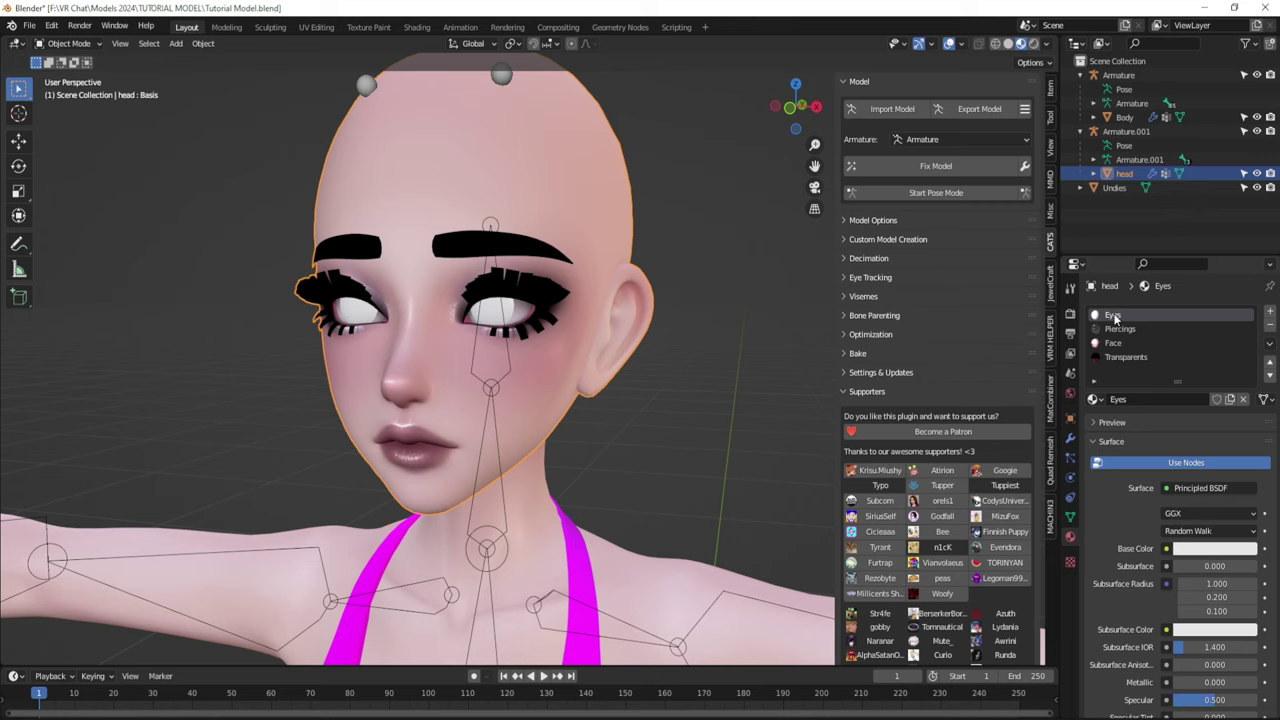
{"action": "left_click", "coordinate": [1166, 549]}
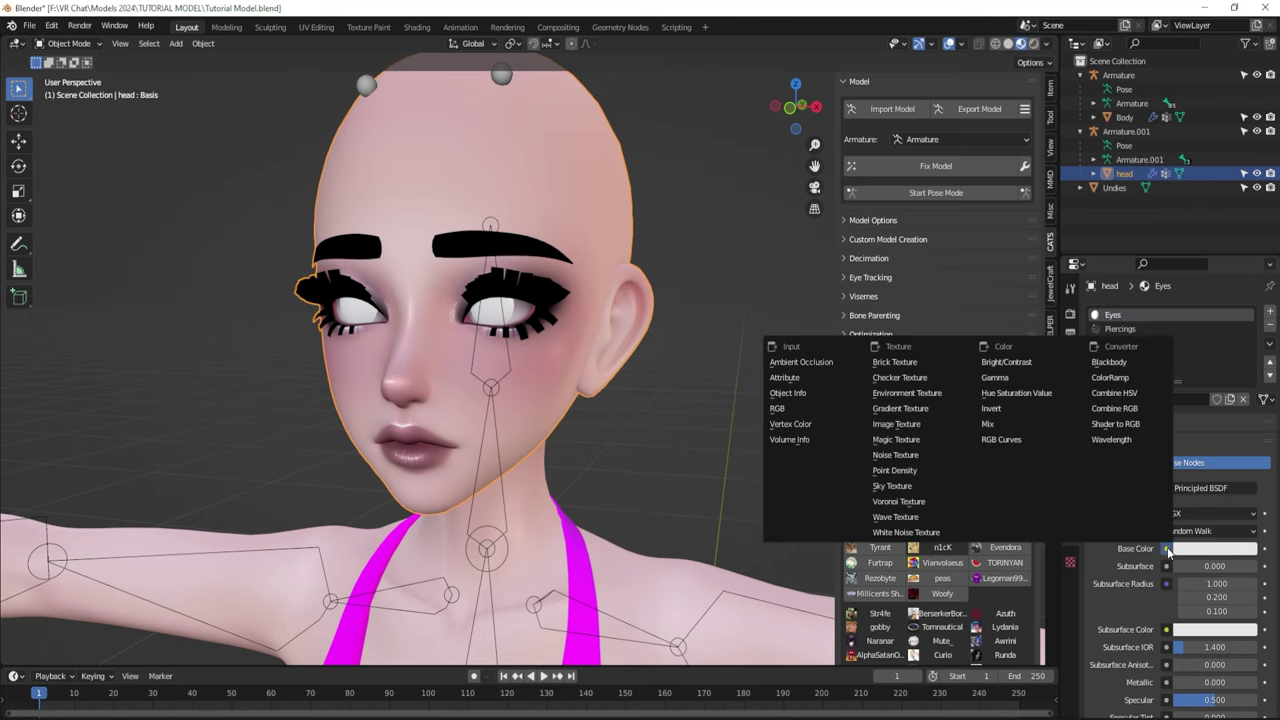
{"action": "left_click", "coordinate": [906, 426]}
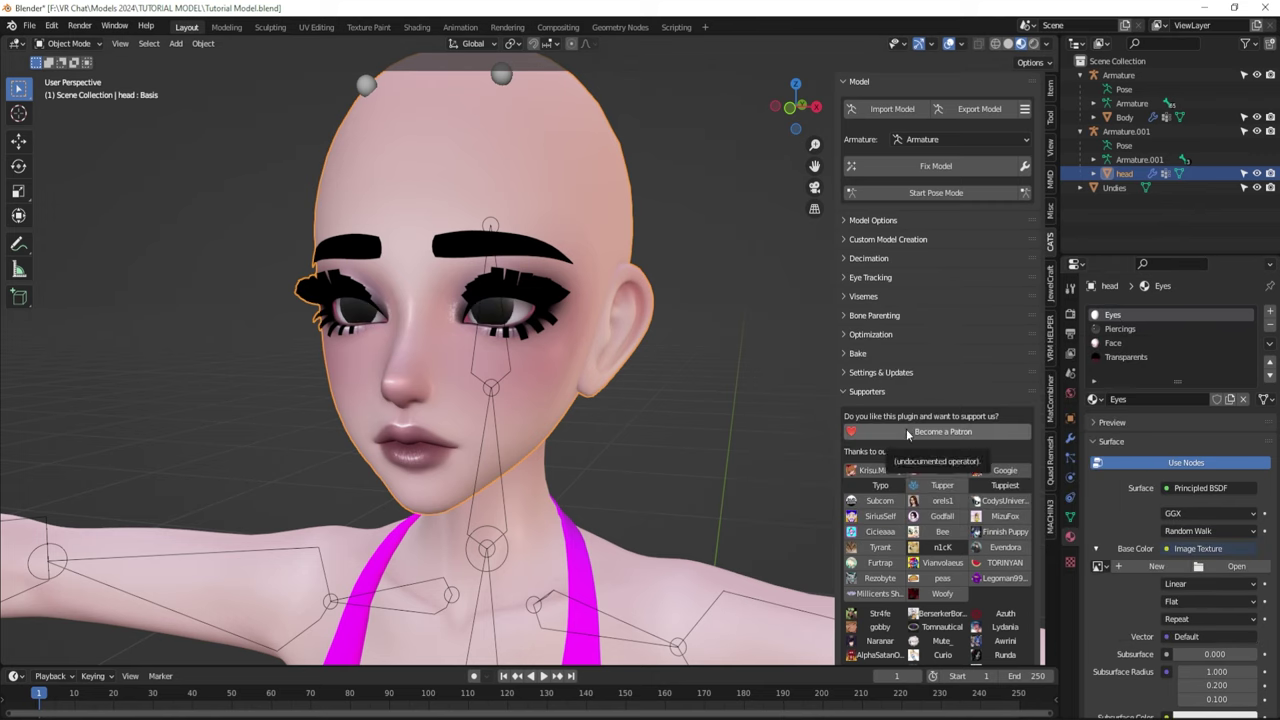
{"action": "left_click", "coordinate": [1236, 566]}
{"action": "double_click", "coordinate": [578, 250]}
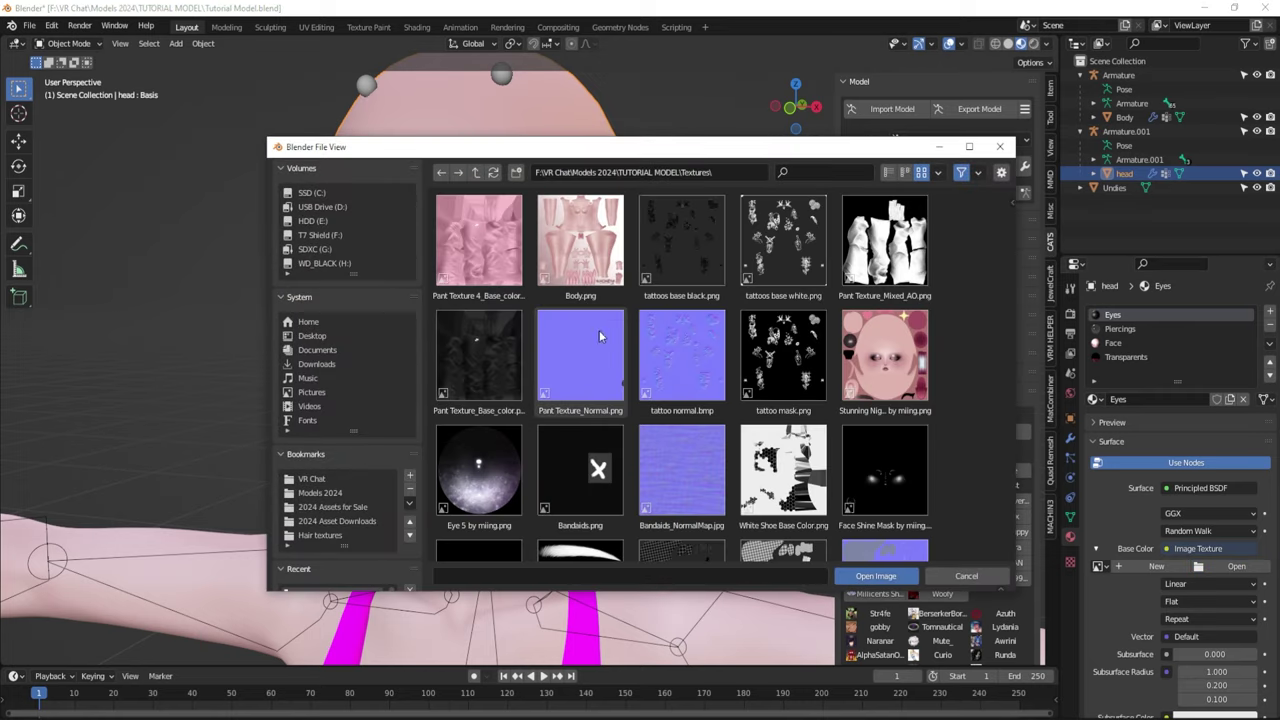
{"action": "scroll", "coordinate": [733, 376], "scroll_direction": "down", "scroll_amount": 3}
{"action": "double_click", "coordinate": [478, 300]}
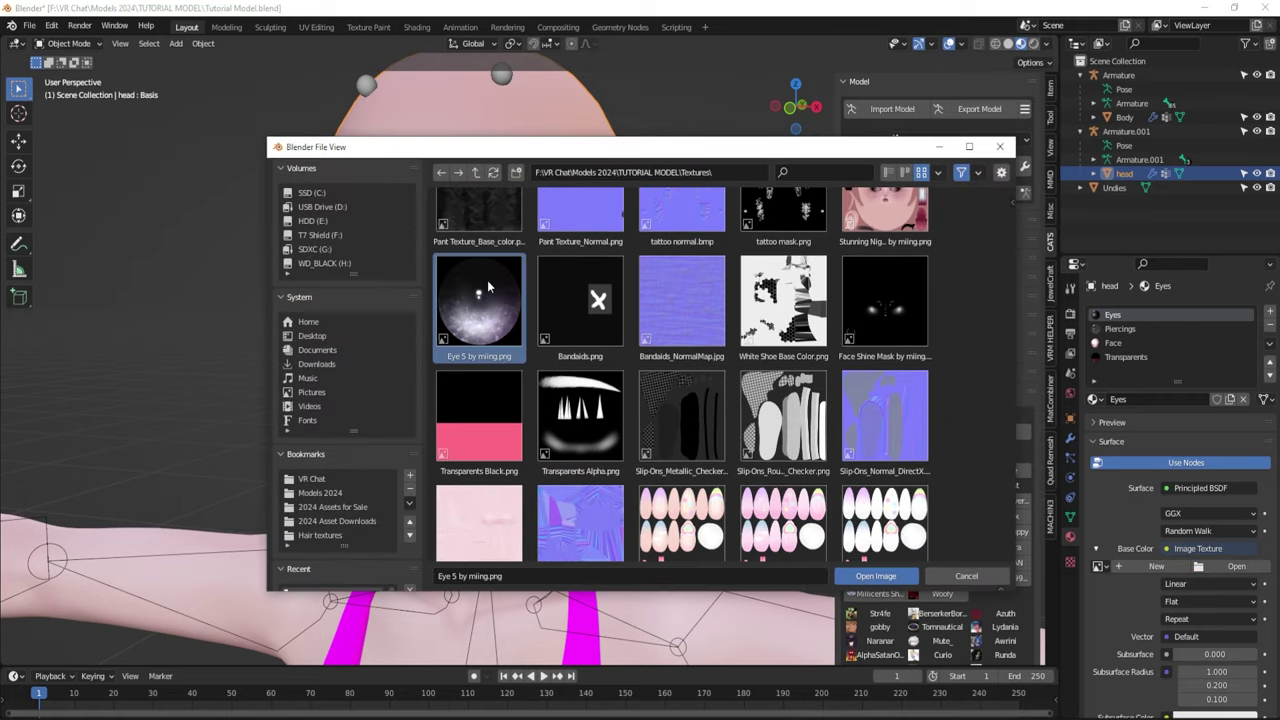
{"action": "scroll", "coordinate": [480, 422], "scroll_direction": "down", "scroll_amount": 3}
{"action": "middle_click_drag", "start_coordinate": [480, 422], "coordinate": [501, 404]}
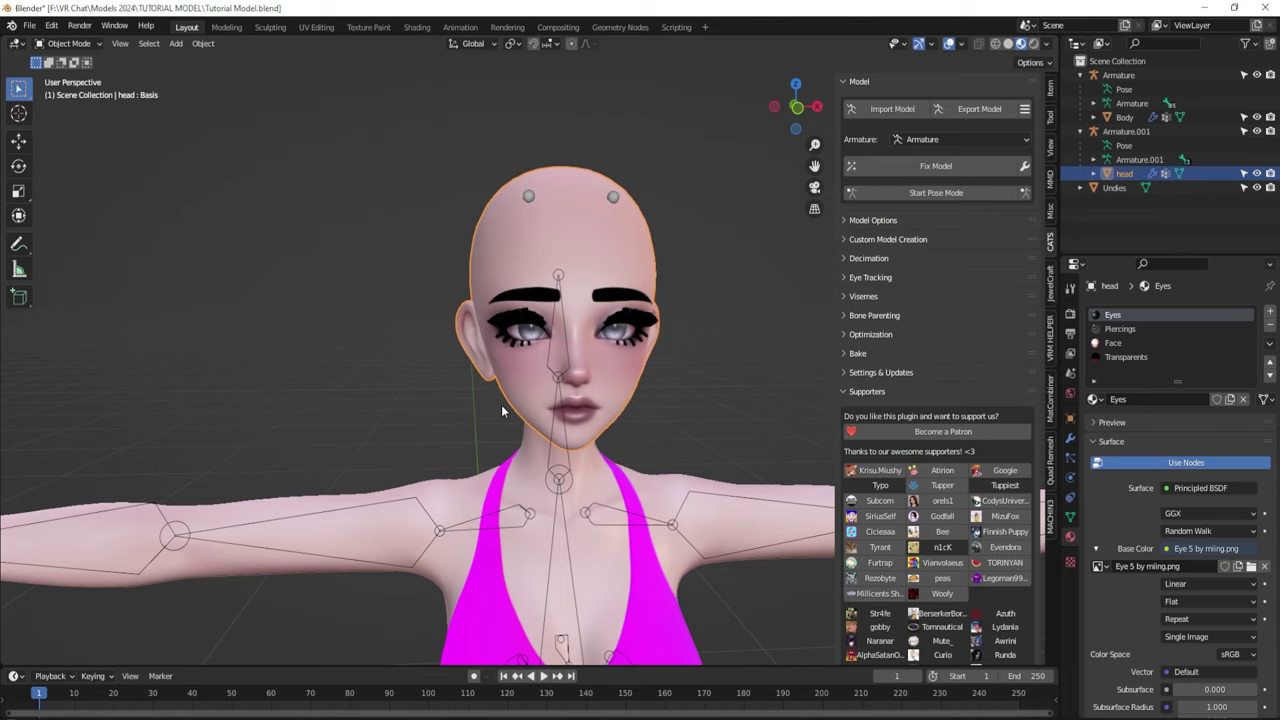
{"action": "scroll", "coordinate": [487, 404], "scroll_direction": "up", "scroll_amount": 6}
- Set the Eyes material's specular value to 0
{"action": "scroll", "coordinate": [1154, 493], "scroll_direction": "down", "scroll_amount": 8}
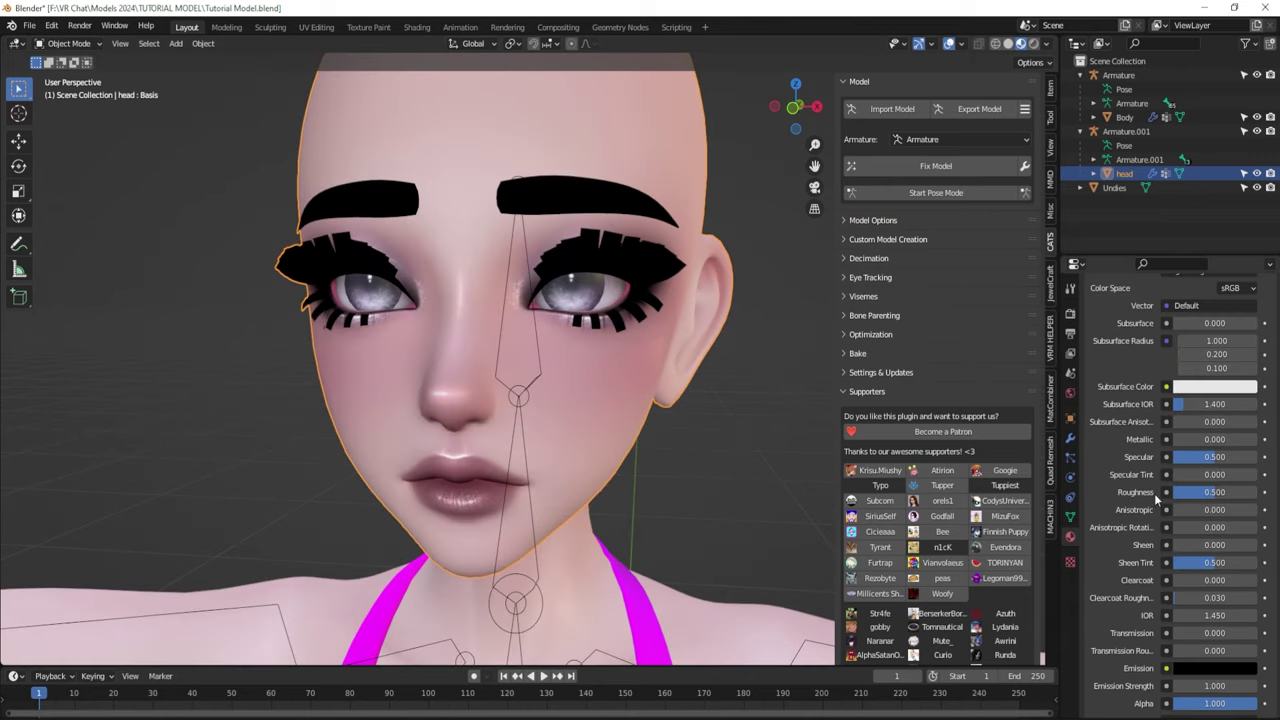
{"action": "left_click", "coordinate": [1212, 460]}
{"action": "left_click_drag", "start_coordinate": [1212, 460], "coordinate": [1173, 456]}
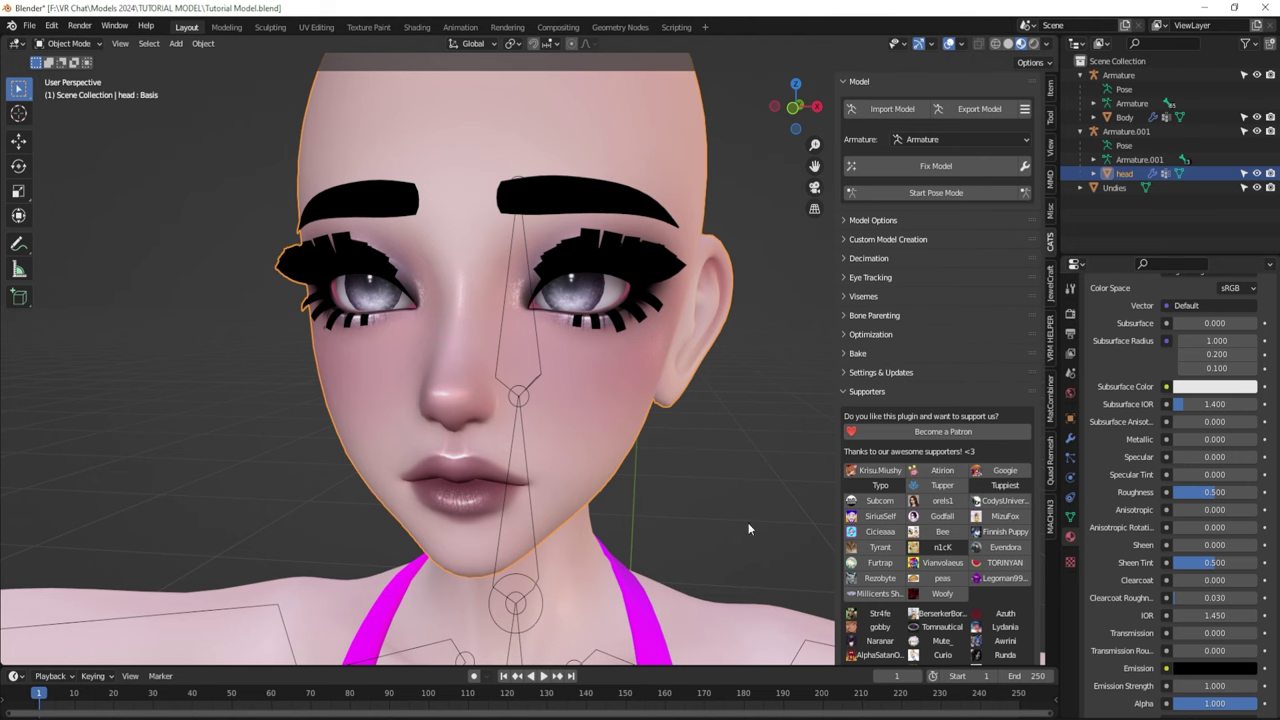
{"action": "scroll", "coordinate": [617, 447], "scroll_direction": "down", "scroll_amount": 4}
{"action": "scroll", "coordinate": [598, 447], "scroll_direction": "up", "scroll_amount": 2}
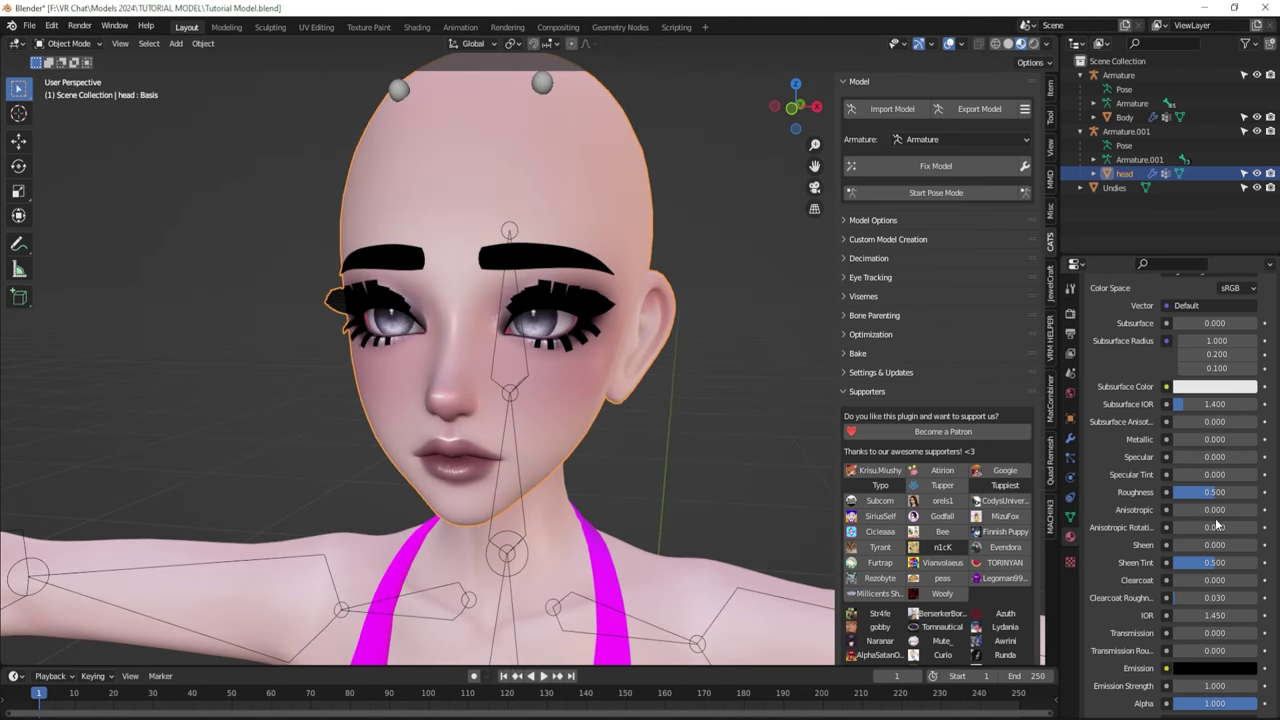
{"action": "scroll", "coordinate": [1195, 528], "scroll_direction": "up", "scroll_amount": 2}
{"action": "scroll", "coordinate": [1195, 528], "scroll_direction": "up", "scroll_amount": 6}
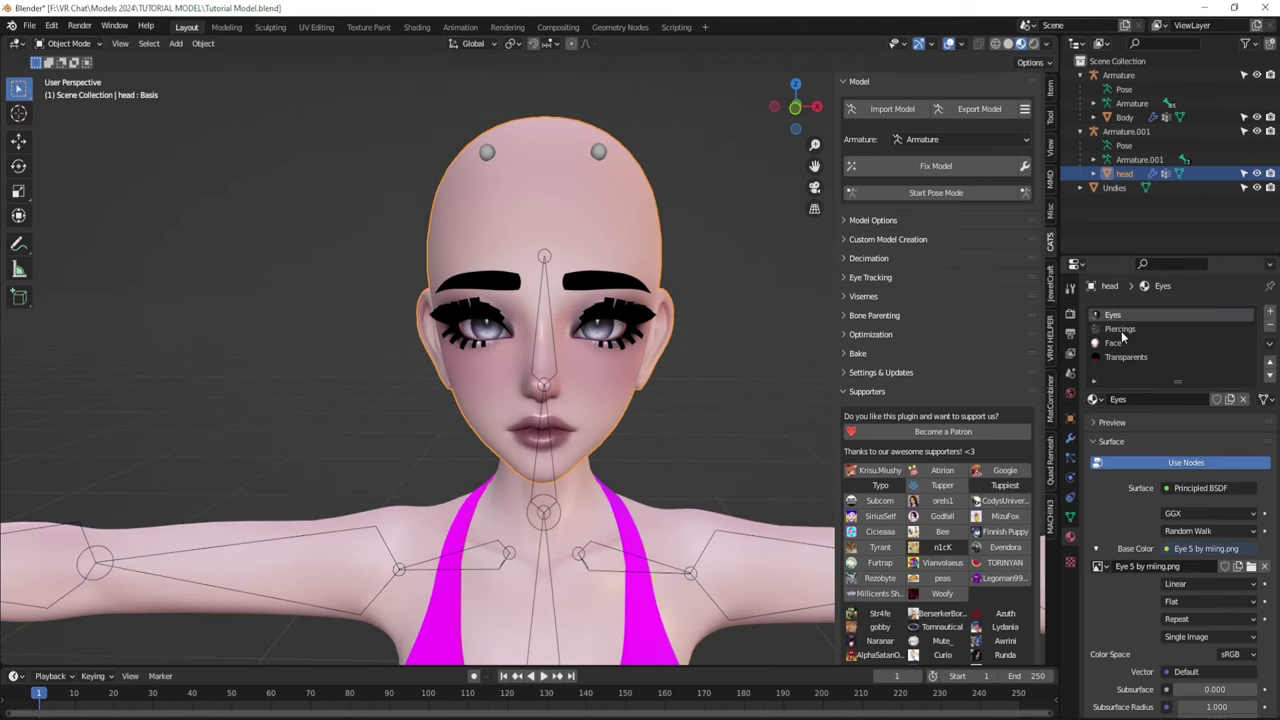
- Load Transparents Black.png from the Textures folder as the base color image of the head's Transparents material
{"action": "left_click", "coordinate": [1126, 357]}
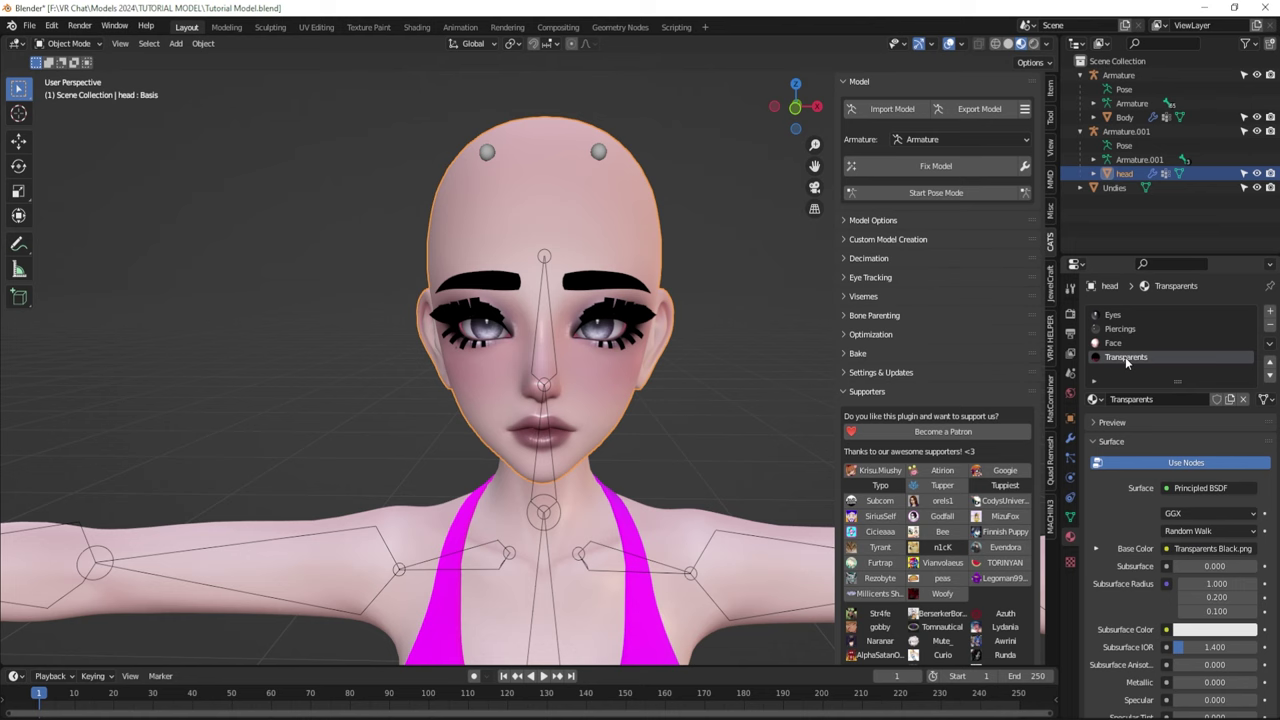
{"action": "middle_click_drag", "start_coordinate": [760, 398], "coordinate": [713, 393]}
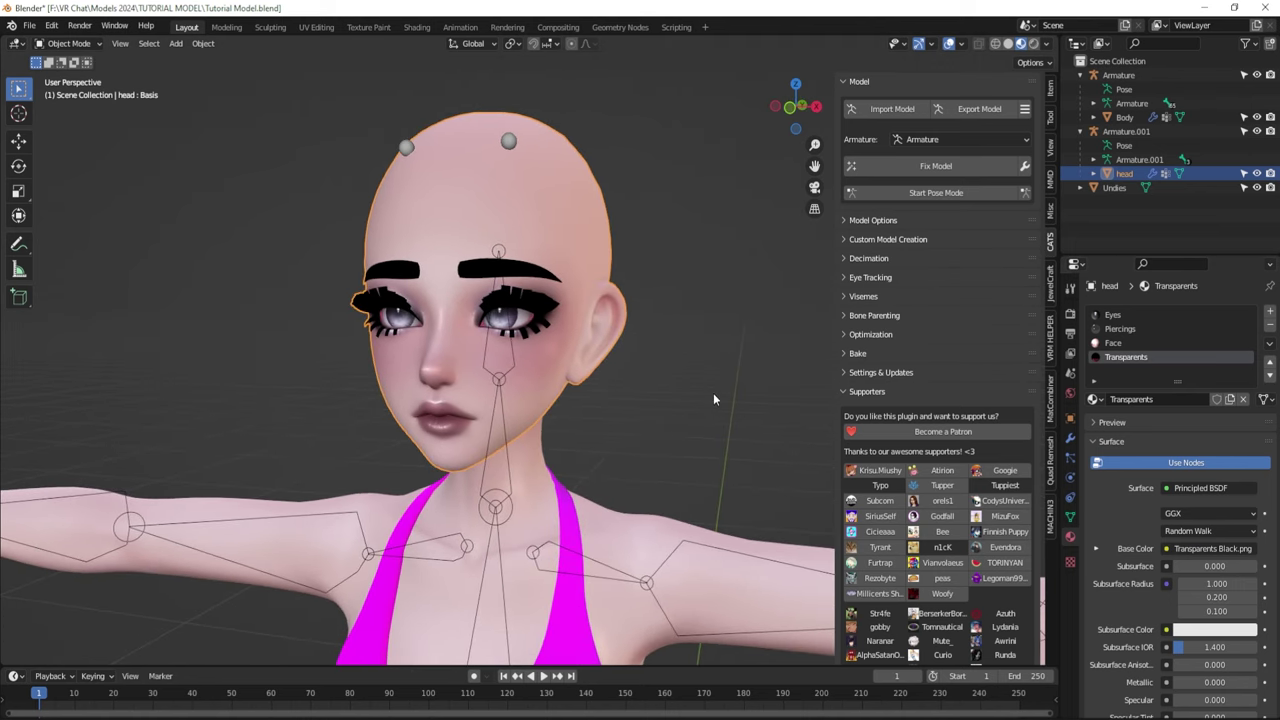
{"action": "scroll", "coordinate": [428, 316], "scroll_direction": "up", "scroll_amount": 5}
{"action": "scroll", "coordinate": [428, 316], "scroll_direction": "down", "scroll_amount": 3}
{"action": "middle_click_drag", "start_coordinate": [428, 316], "coordinate": [645, 307]}
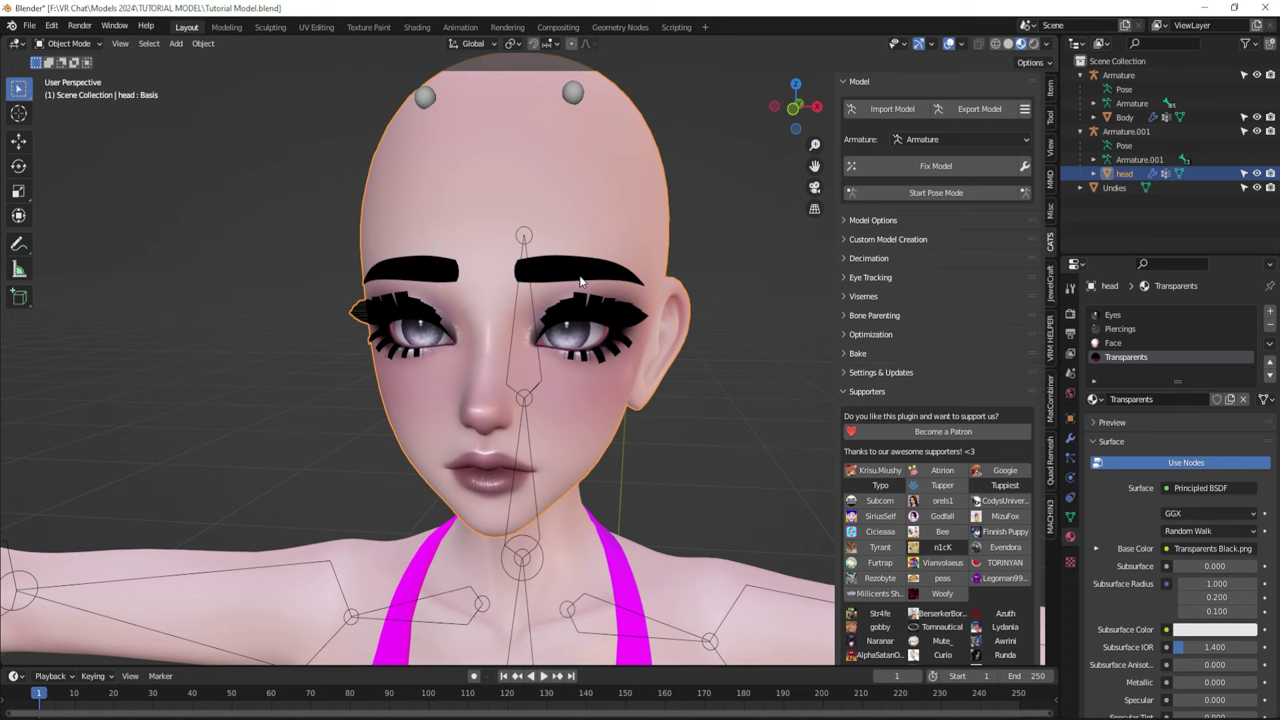
{"action": "scroll", "coordinate": [635, 413], "scroll_direction": "down", "scroll_amount": 2}
{"action": "middle_click_drag", "start_coordinate": [591, 402], "coordinate": [591, 402]}
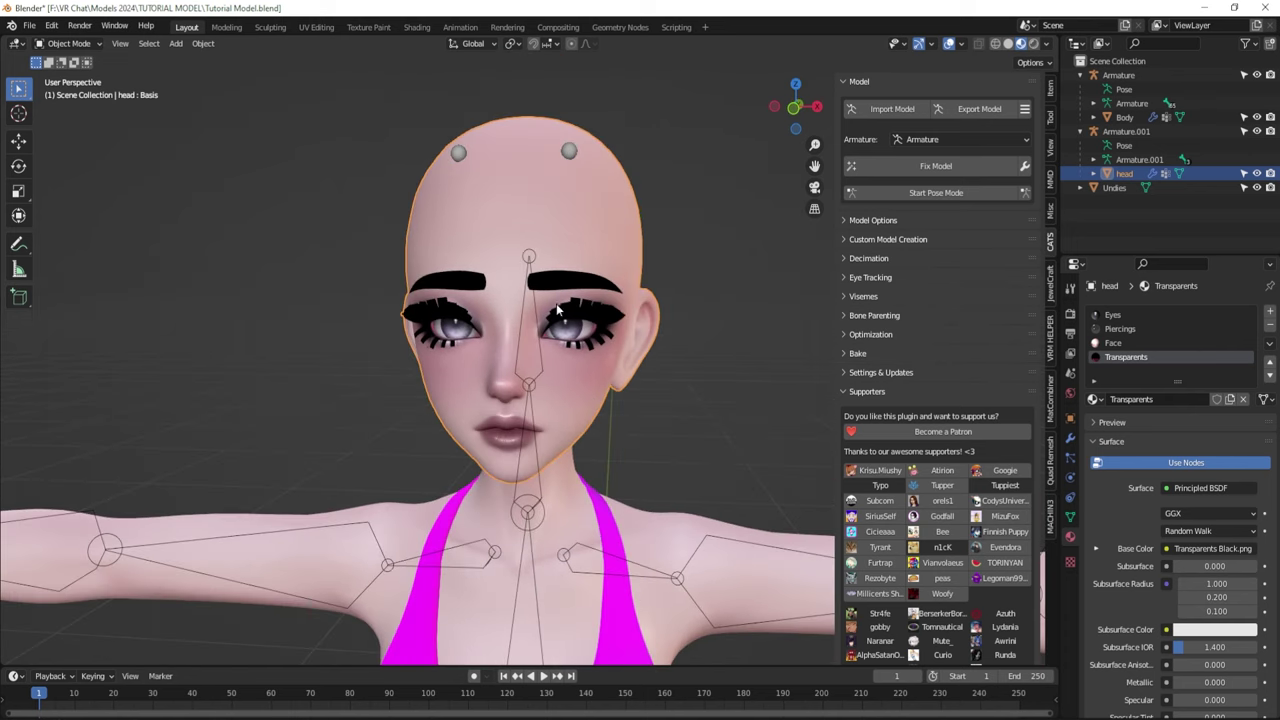
{"action": "left_click", "coordinate": [1095, 548]}
{"action": "left_click", "coordinate": [1251, 566]}
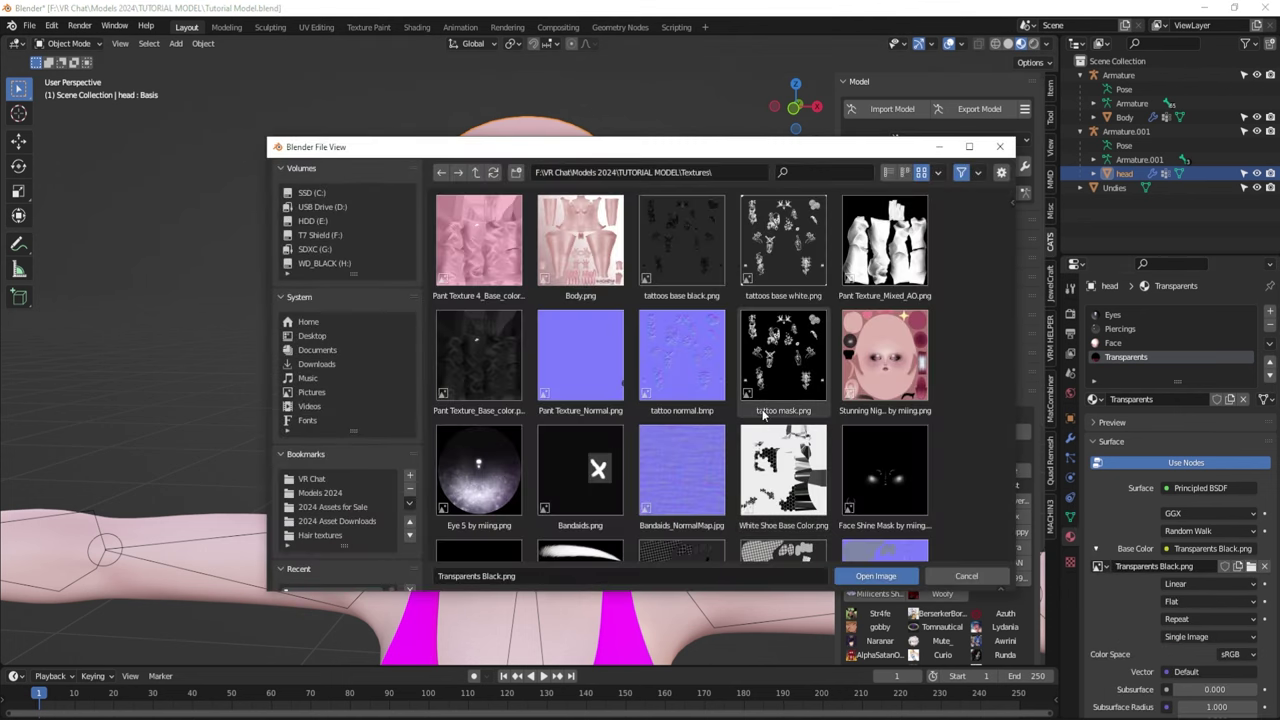
{"action": "scroll", "coordinate": [762, 388], "scroll_direction": "down", "scroll_amount": 2}
{"action": "scroll", "coordinate": [762, 388], "scroll_direction": "down", "scroll_amount": 3}
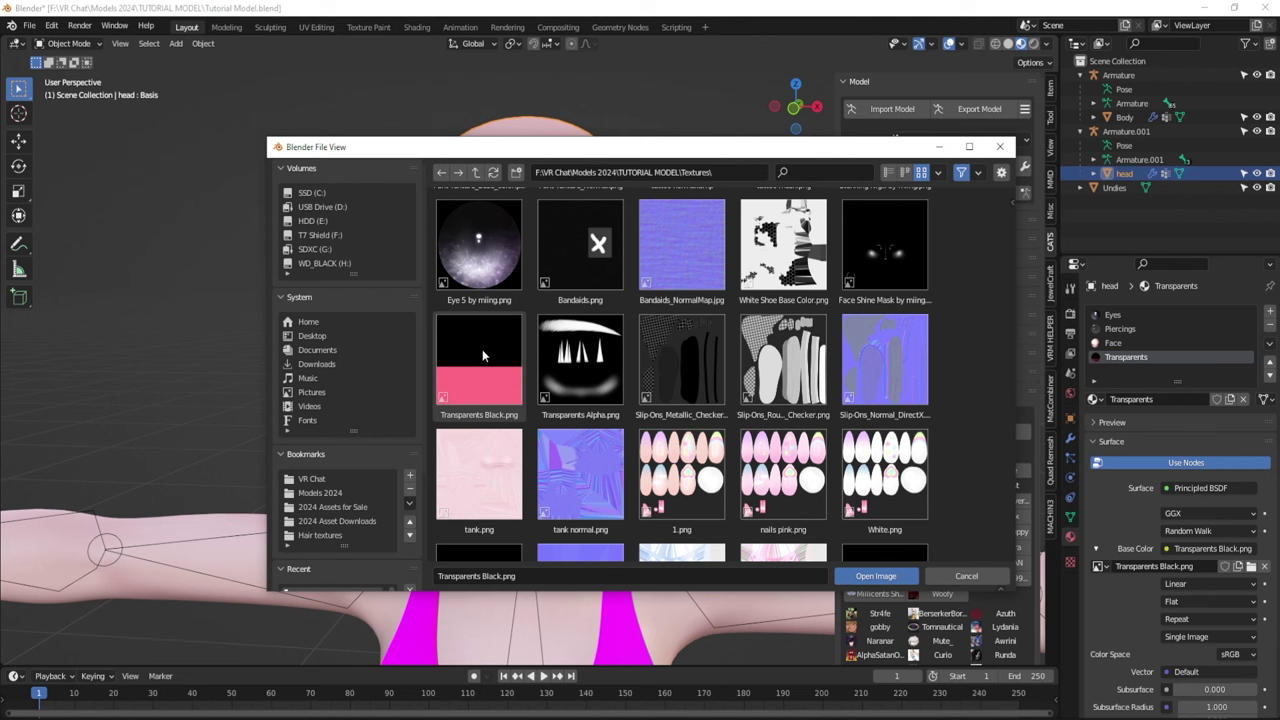
{"action": "double_click", "coordinate": [482, 348]}
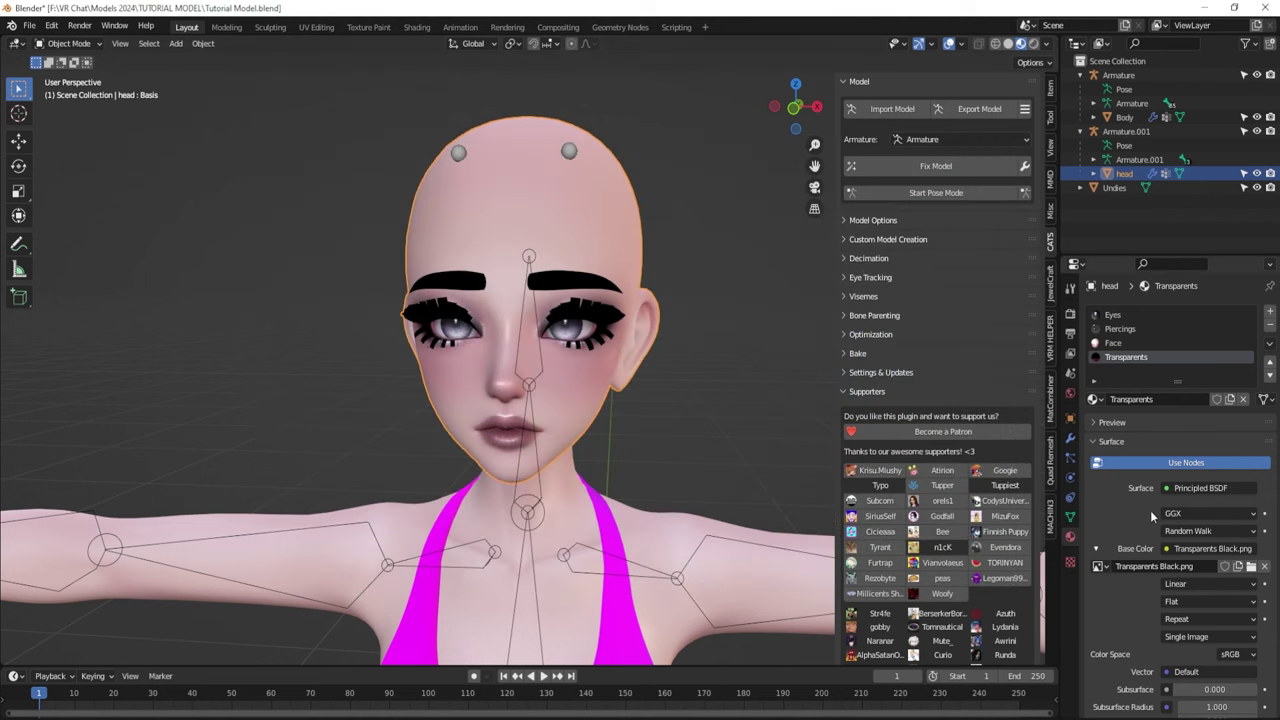
- Set the Transparents material's blend mode to Alpha Blend
{"action": "scroll", "coordinate": [1150, 512], "scroll_direction": "down", "scroll_amount": 15}
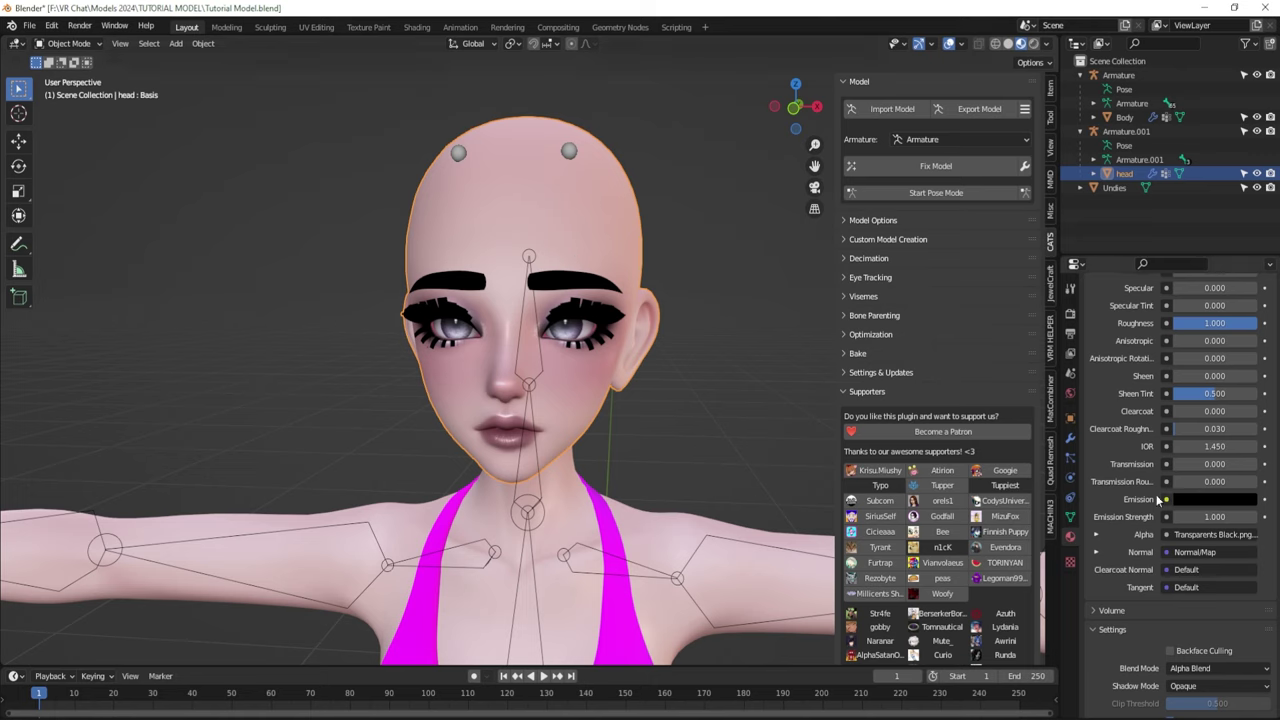
{"action": "scroll", "coordinate": [1157, 608], "scroll_direction": "down", "scroll_amount": 2}
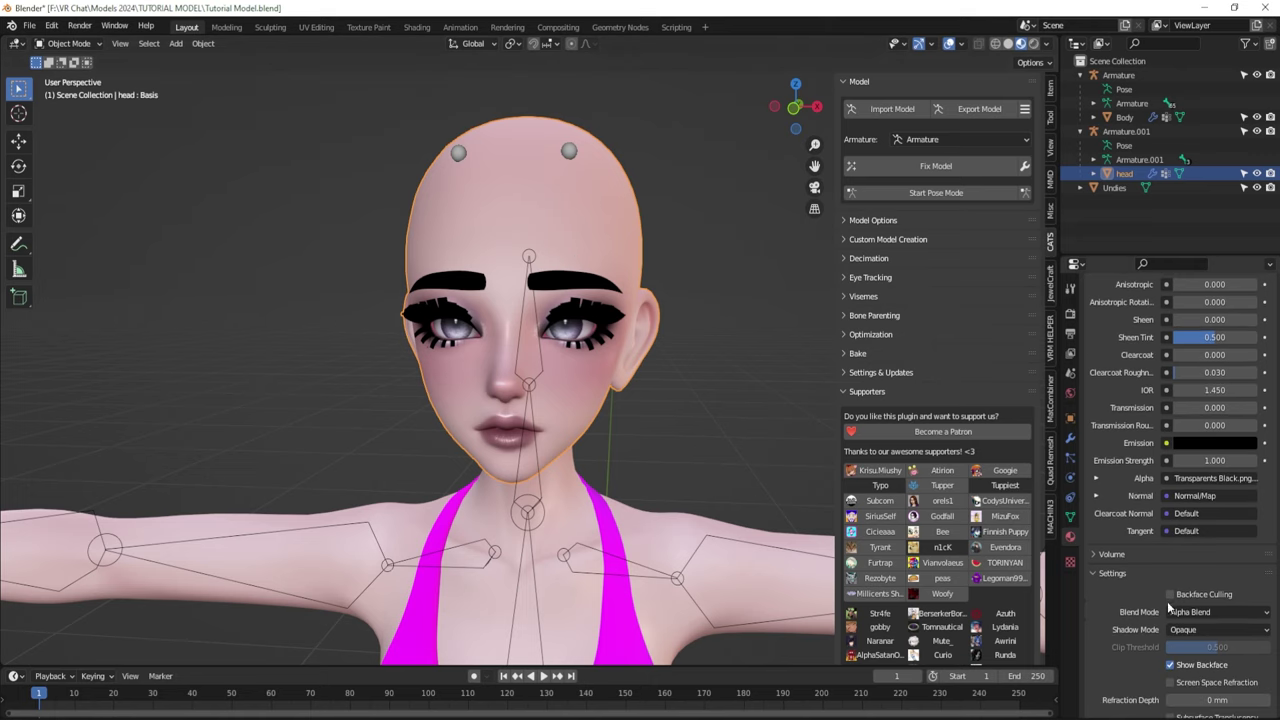
{"action": "left_click", "coordinate": [1214, 610]}
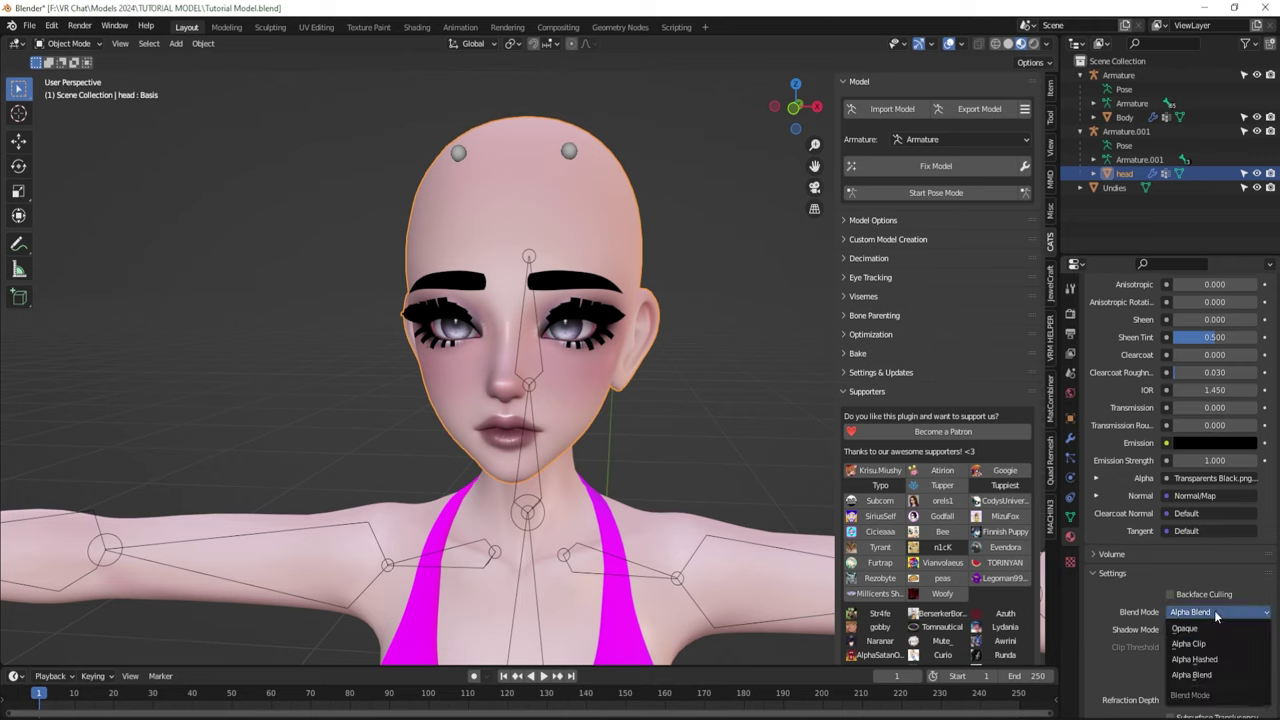
{"action": "left_click", "coordinate": [1212, 676]}
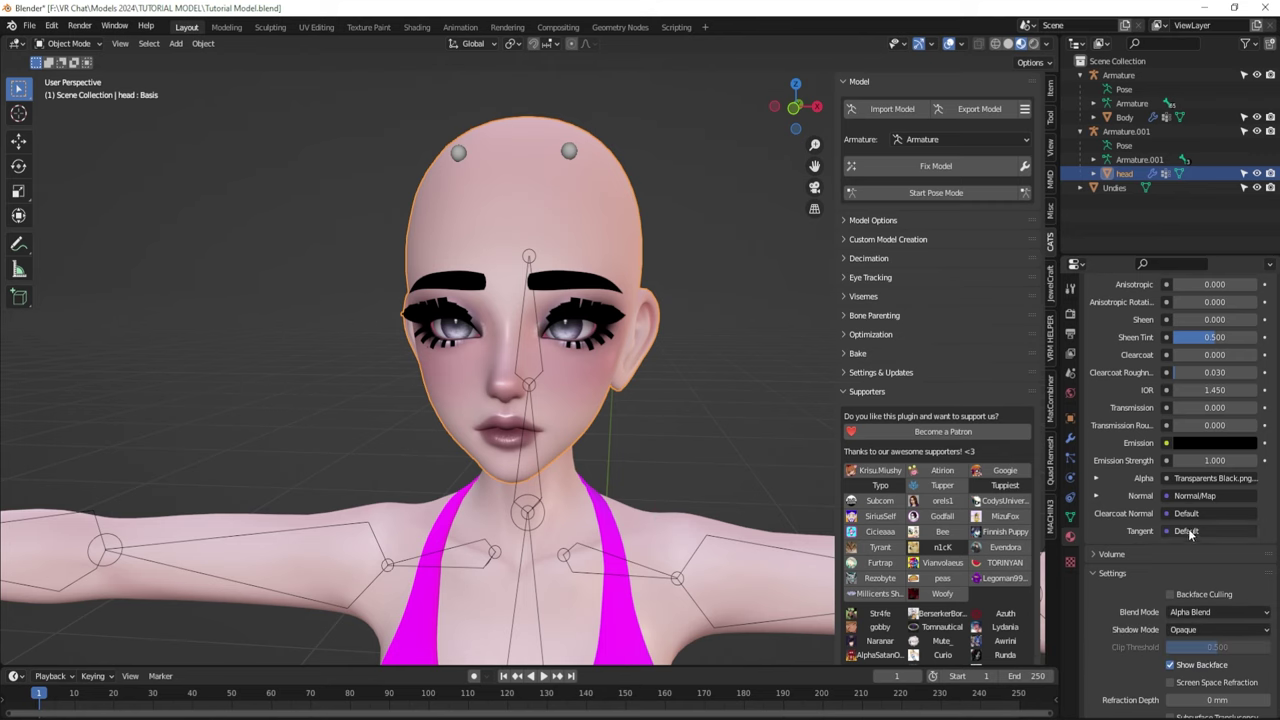
{"action": "mouse_move", "coordinate": [573, 330]}
{"action": "middle_mouse_down"}
{"action": "mouse_move", "coordinate": [571, 363]}
{"action": "mouse_move", "coordinate": [574, 289]}
{"action": "mouse_move", "coordinate": [571, 327]}
{"action": "middle_mouse_up"}
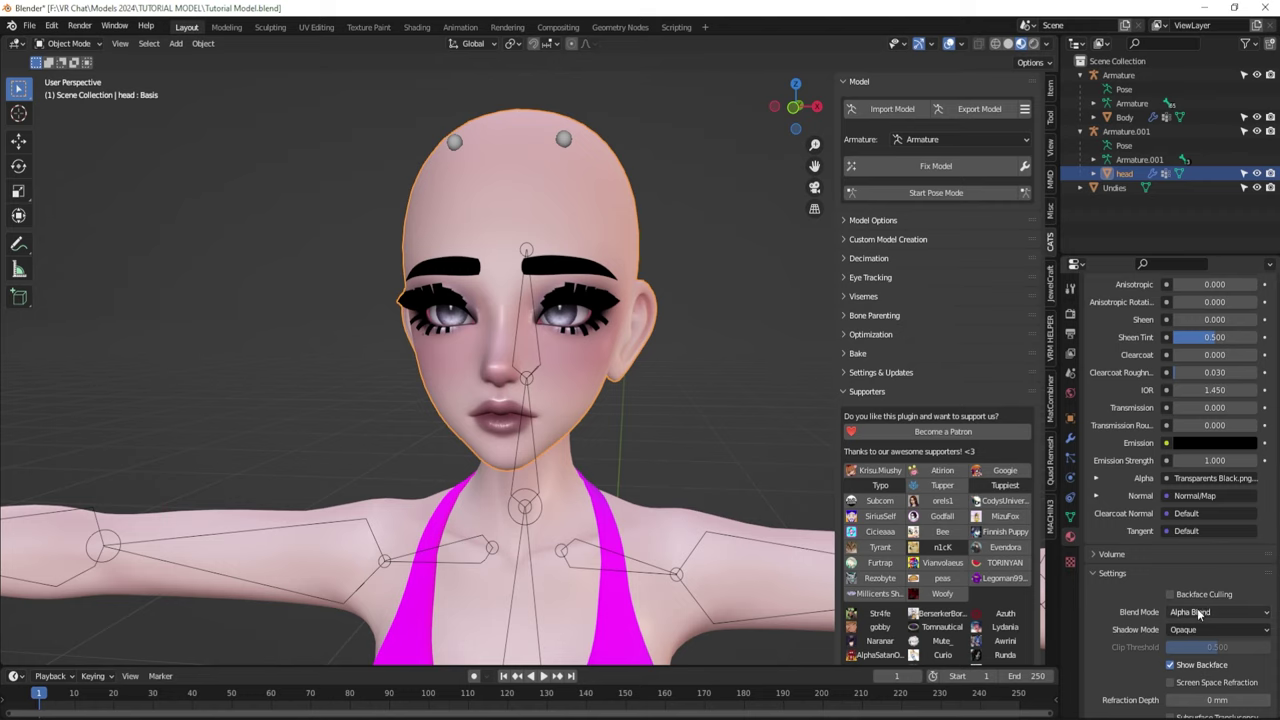
- Remove the texture from the Transparents material's alpha input, then test the alpha at 0 and return it to 1
{"action": "left_click", "coordinate": [1168, 476]}
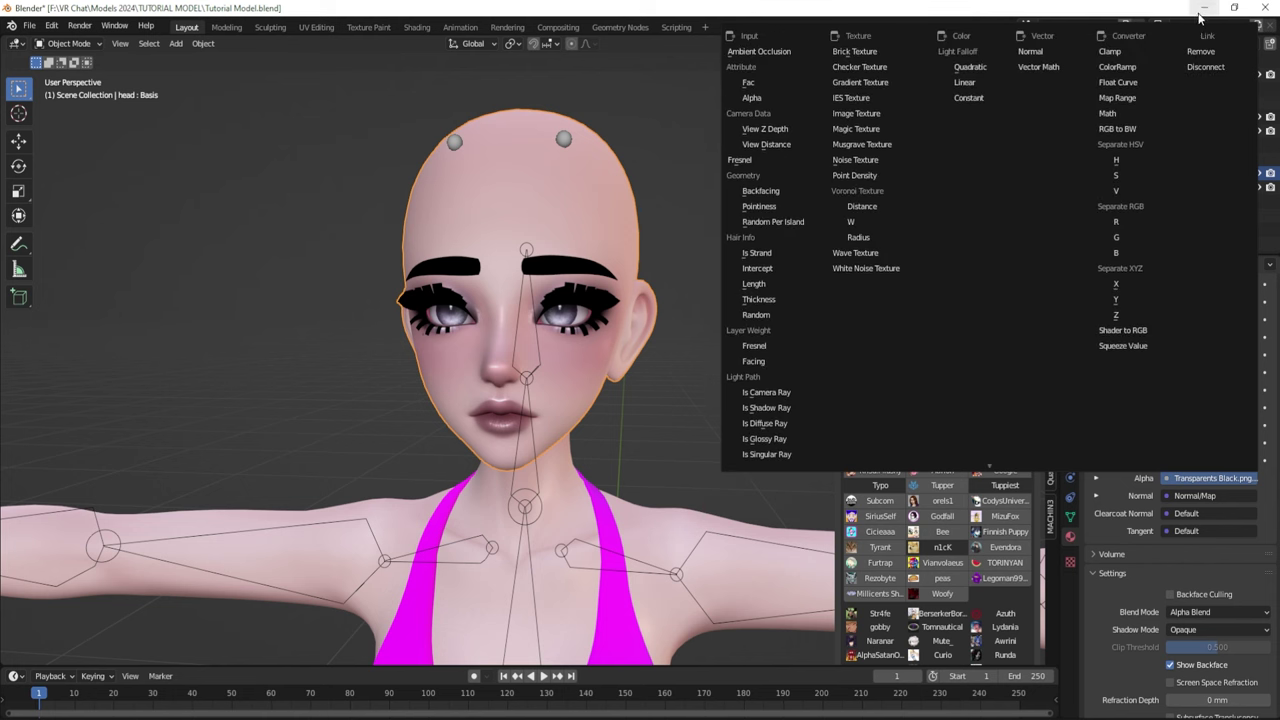
{"action": "left_click", "coordinate": [1205, 55]}
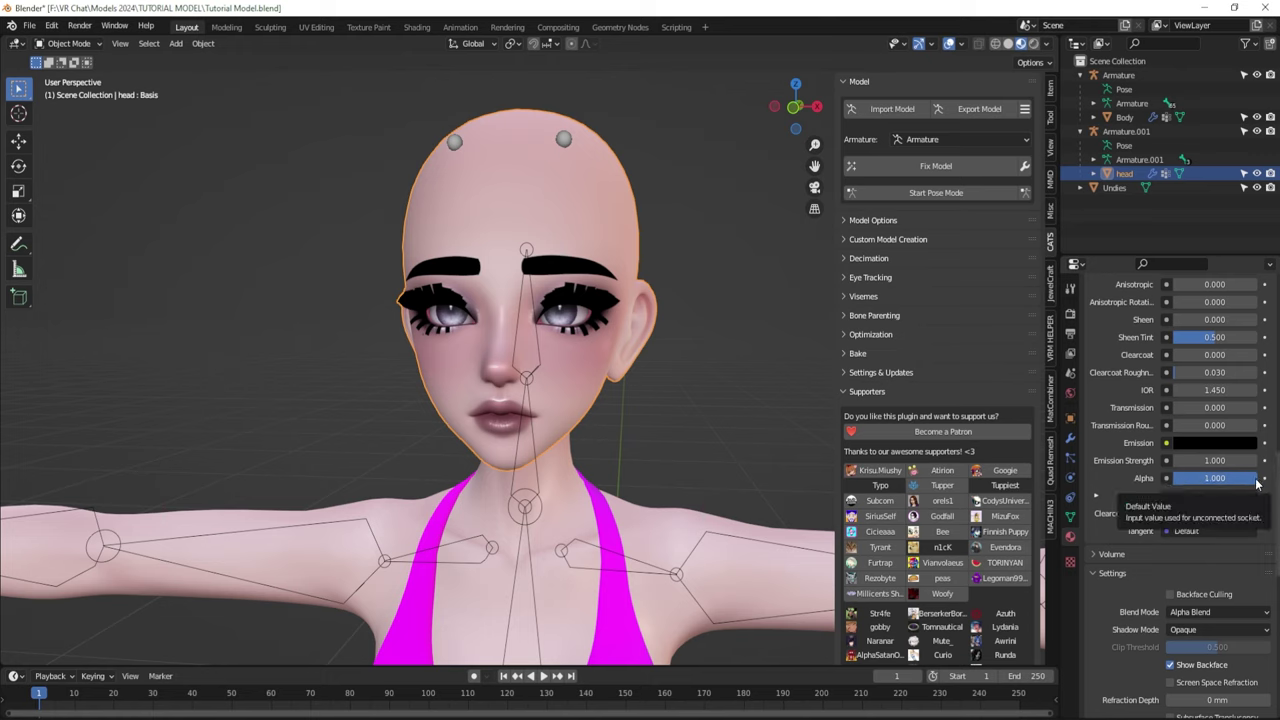
{"action": "left_click_drag", "start_coordinate": [1258, 480], "coordinate": [1130, 480]}
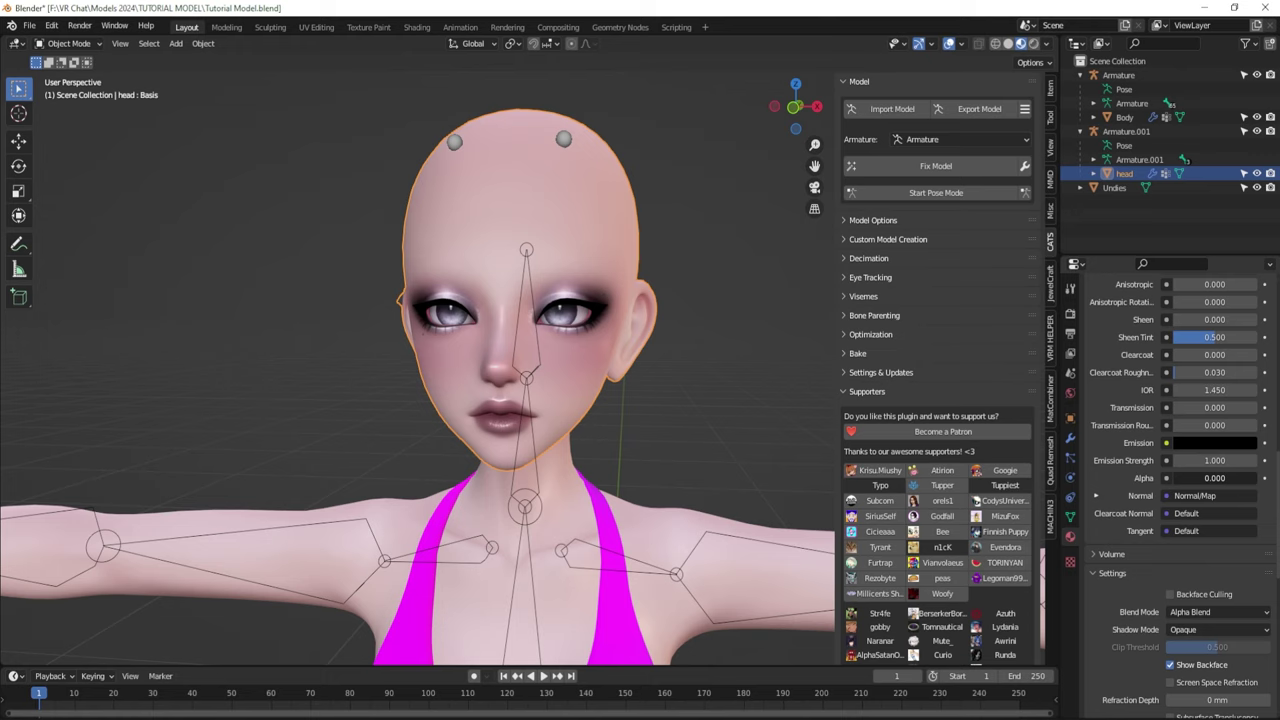
{"action": "left_click_drag", "start_coordinate": [1168, 481], "coordinate": [1258, 481]}
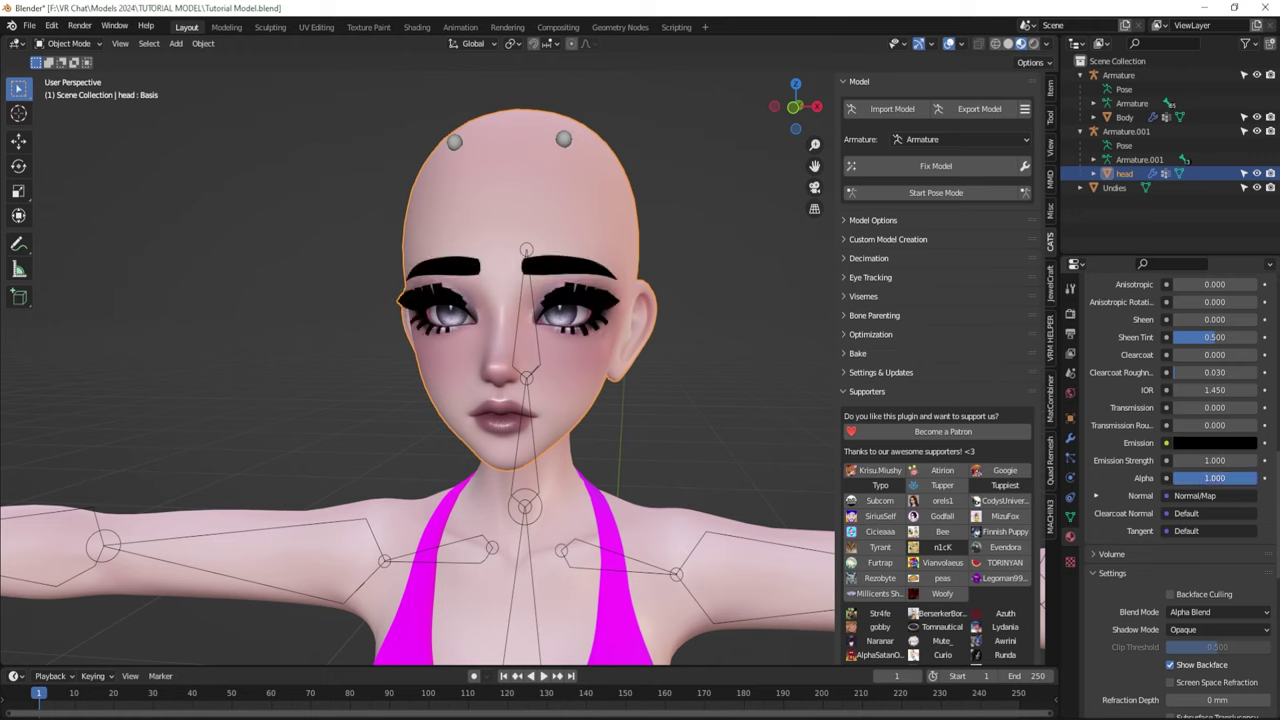
- Add an image texture to the Transparents material's alpha and load Transparents Alpha.png from the Textures folder
{"action": "left_click", "coordinate": [1166, 478]}
{"action": "scroll", "coordinate": [1074, 395], "scroll_direction": "up", "scroll_amount": 10}
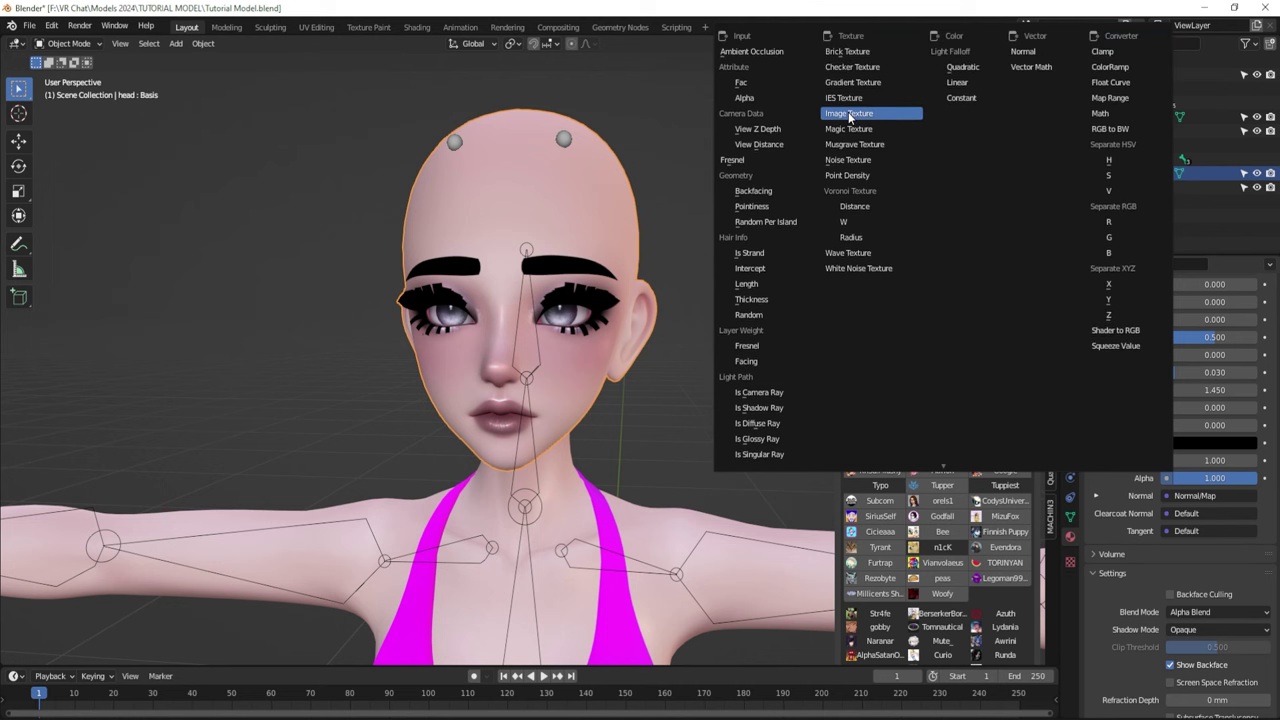
{"action": "left_click", "coordinate": [849, 114]}
{"action": "left_click", "coordinate": [1236, 495]}
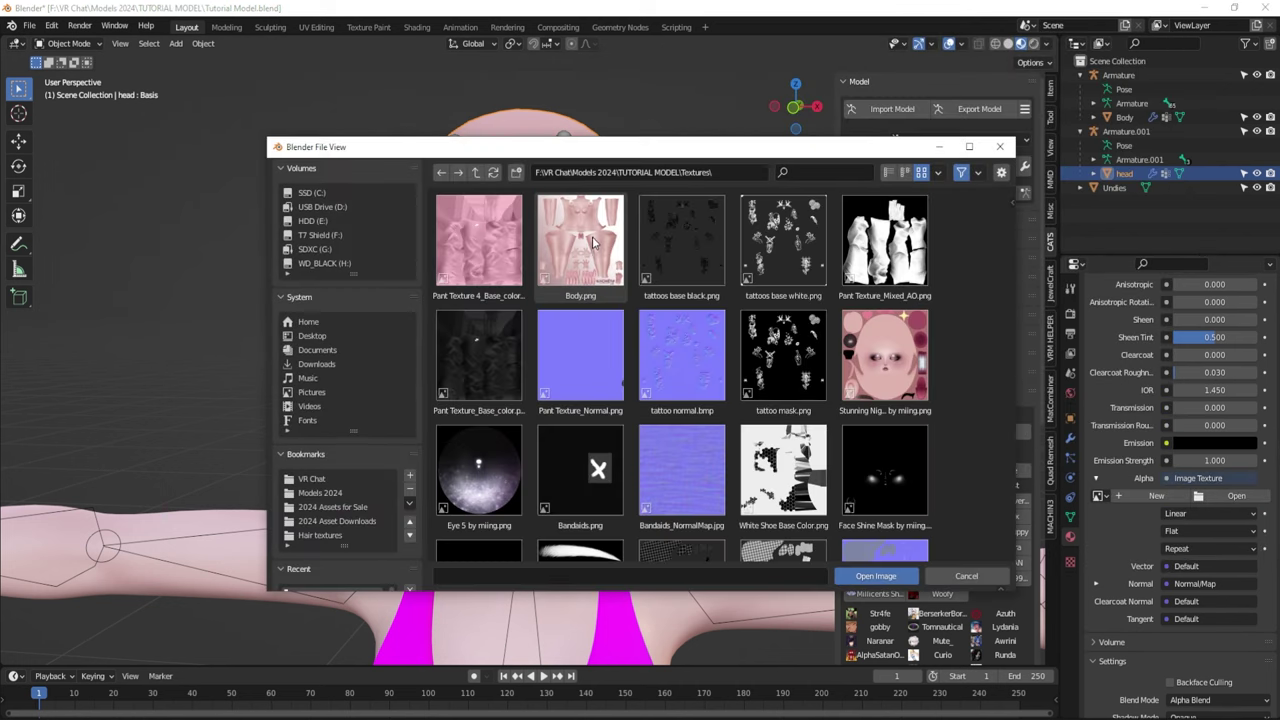
{"action": "scroll", "coordinate": [575, 350], "scroll_direction": "down", "scroll_amount": 5}
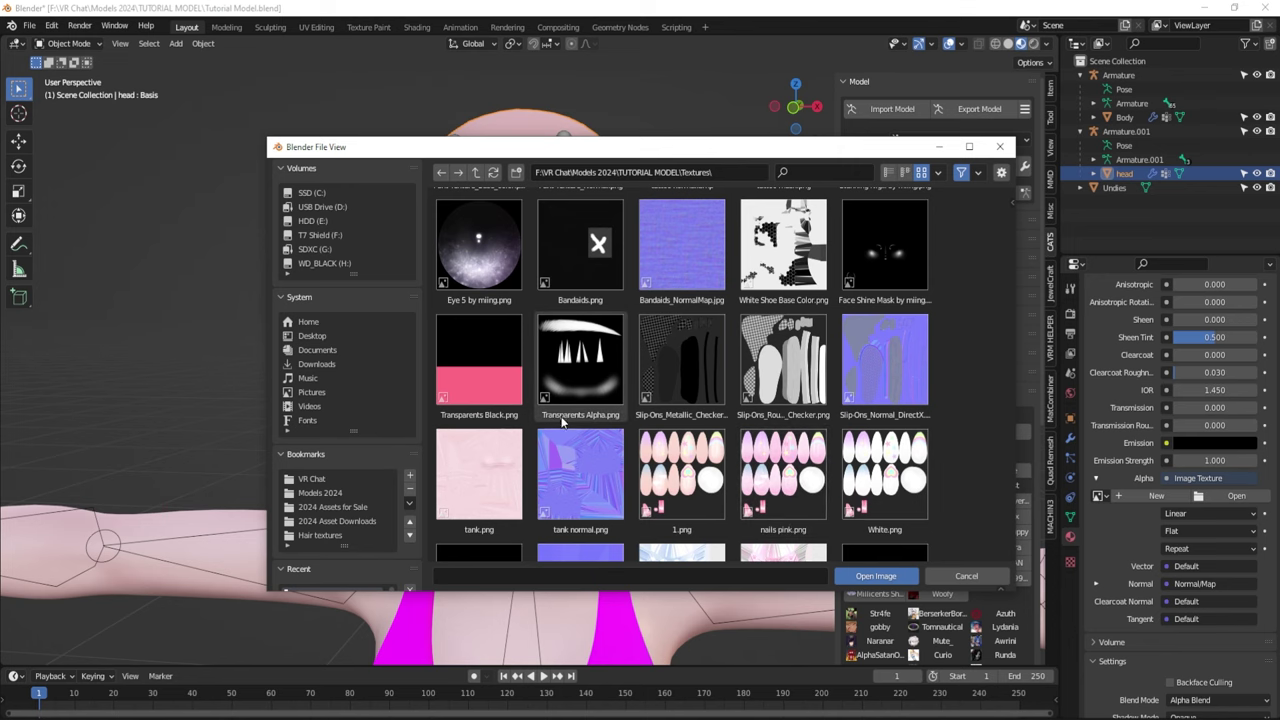
{"action": "double_click", "coordinate": [577, 356]}
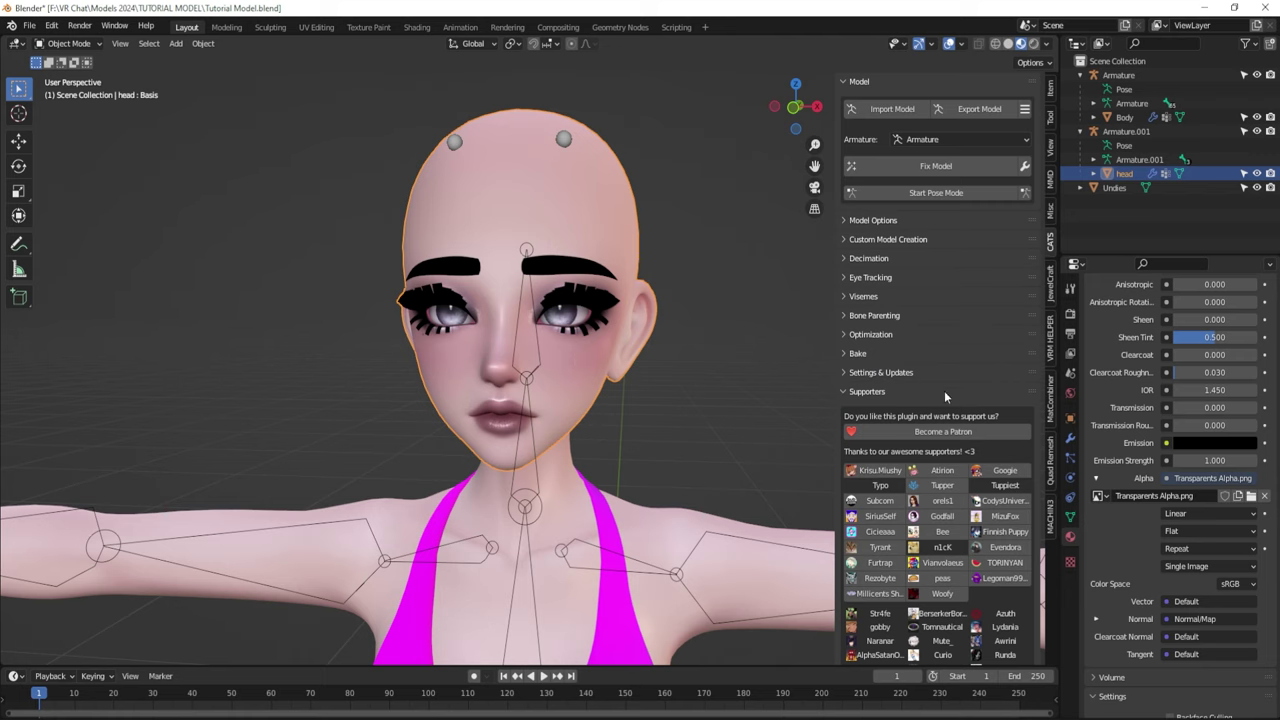
{"action": "middle_click_drag", "start_coordinate": [562, 370], "coordinate": [546, 343]}
{"action": "scroll", "coordinate": [544, 340], "scroll_direction": "up", "scroll_amount": 2}
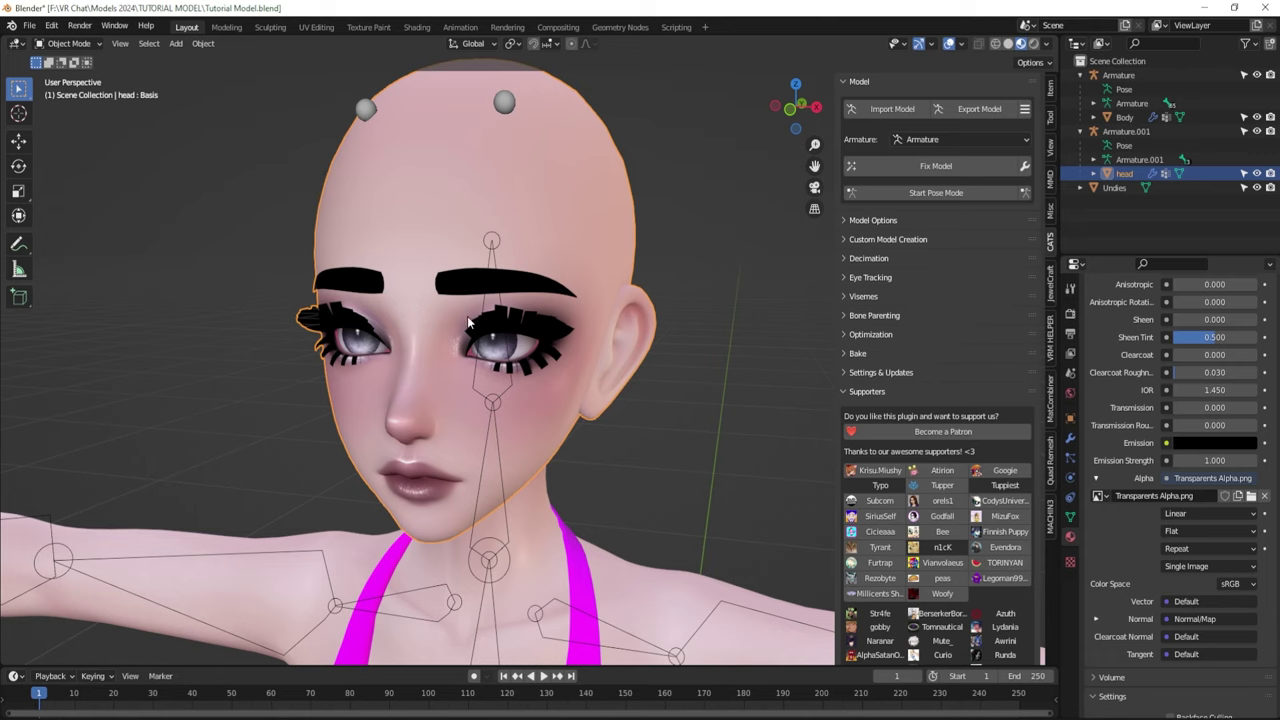
- Open the Transparents material's node graph and move the Transparents Alpha.png and Transparents Black.png texture nodes so their connections are clear
{"action": "left_click", "coordinate": [416, 28]}
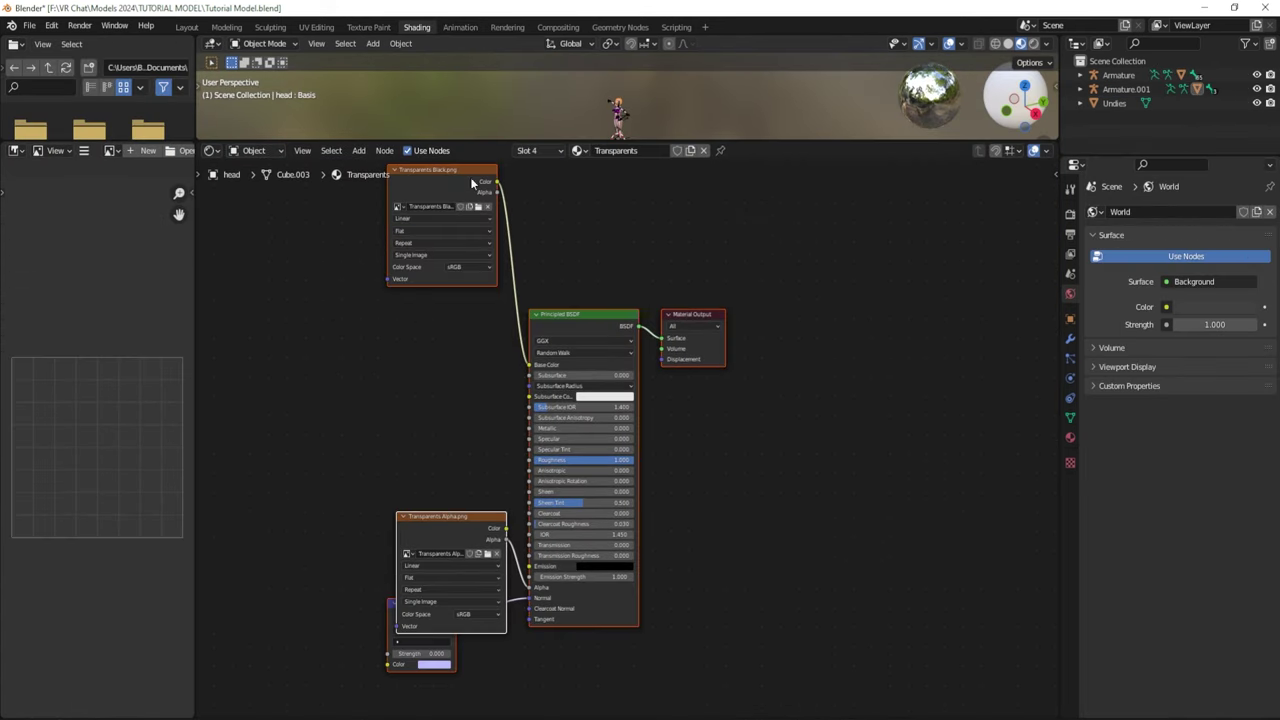
{"action": "left_click", "coordinate": [428, 425]}
{"action": "left_click_drag", "start_coordinate": [454, 516], "coordinate": [390, 449]}
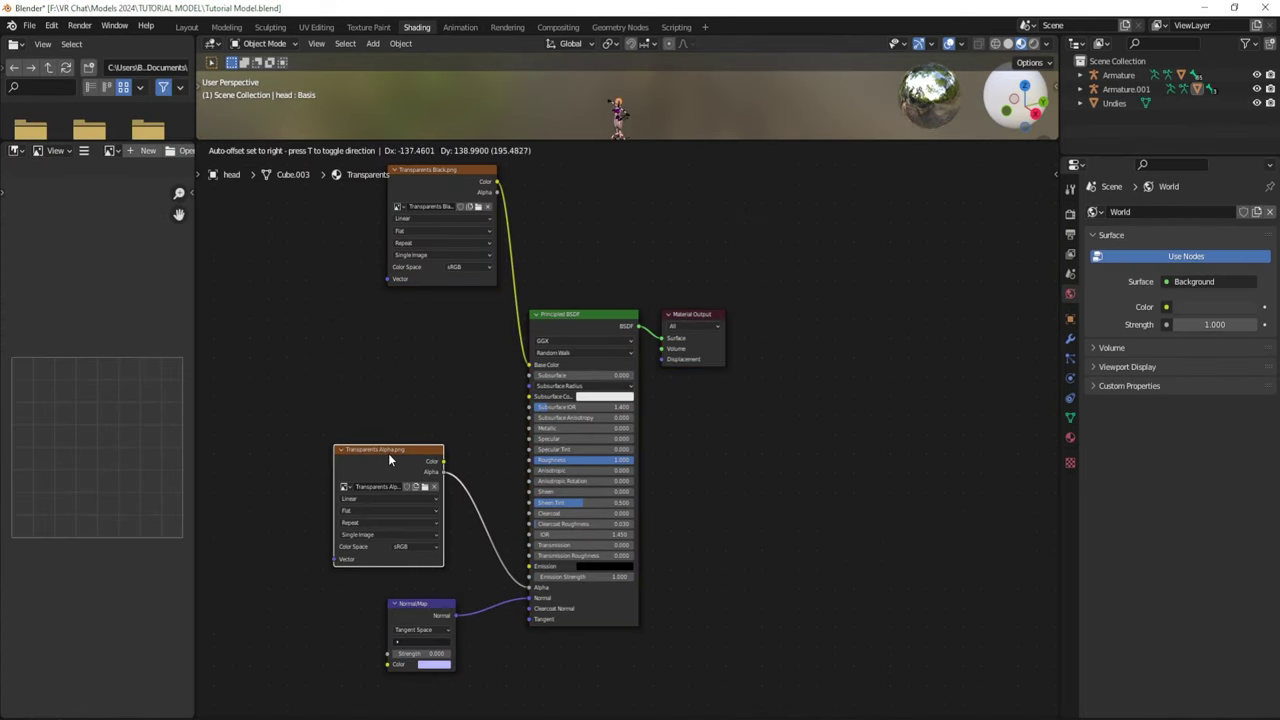
{"action": "left_click", "coordinate": [1070, 437]}
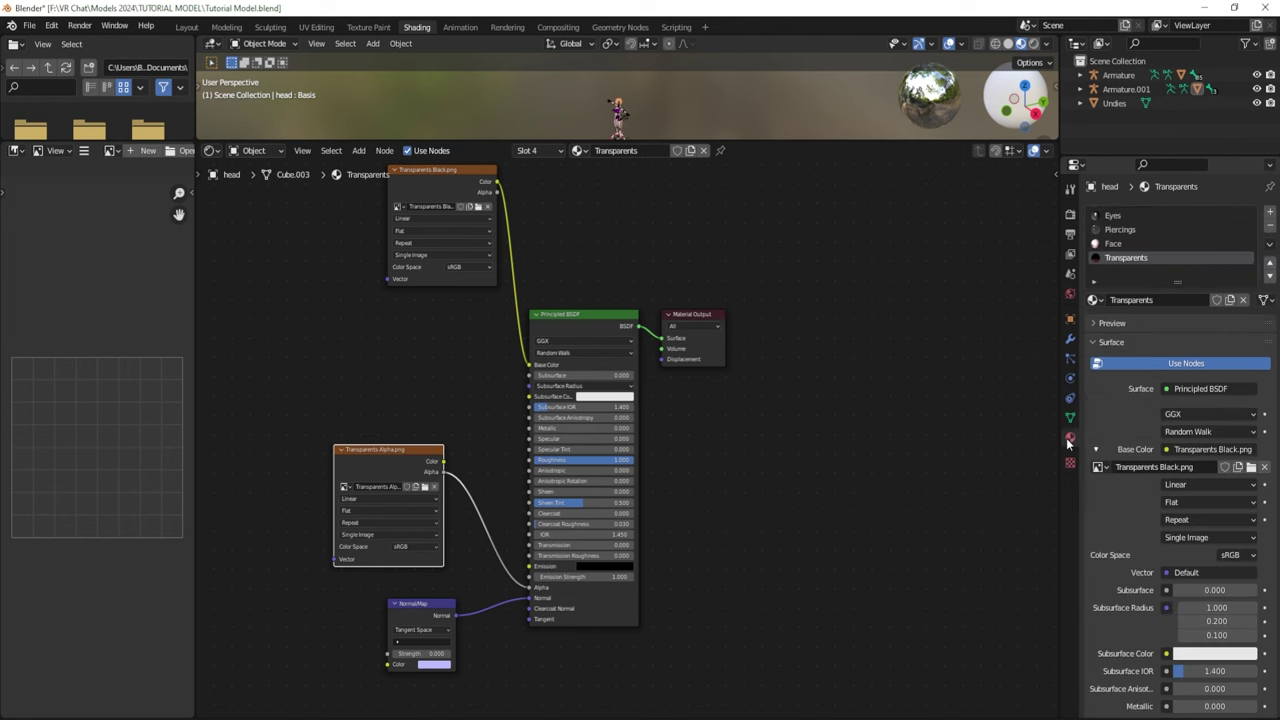
{"action": "scroll", "coordinate": [1167, 405], "scroll_direction": "down", "scroll_amount": 1}
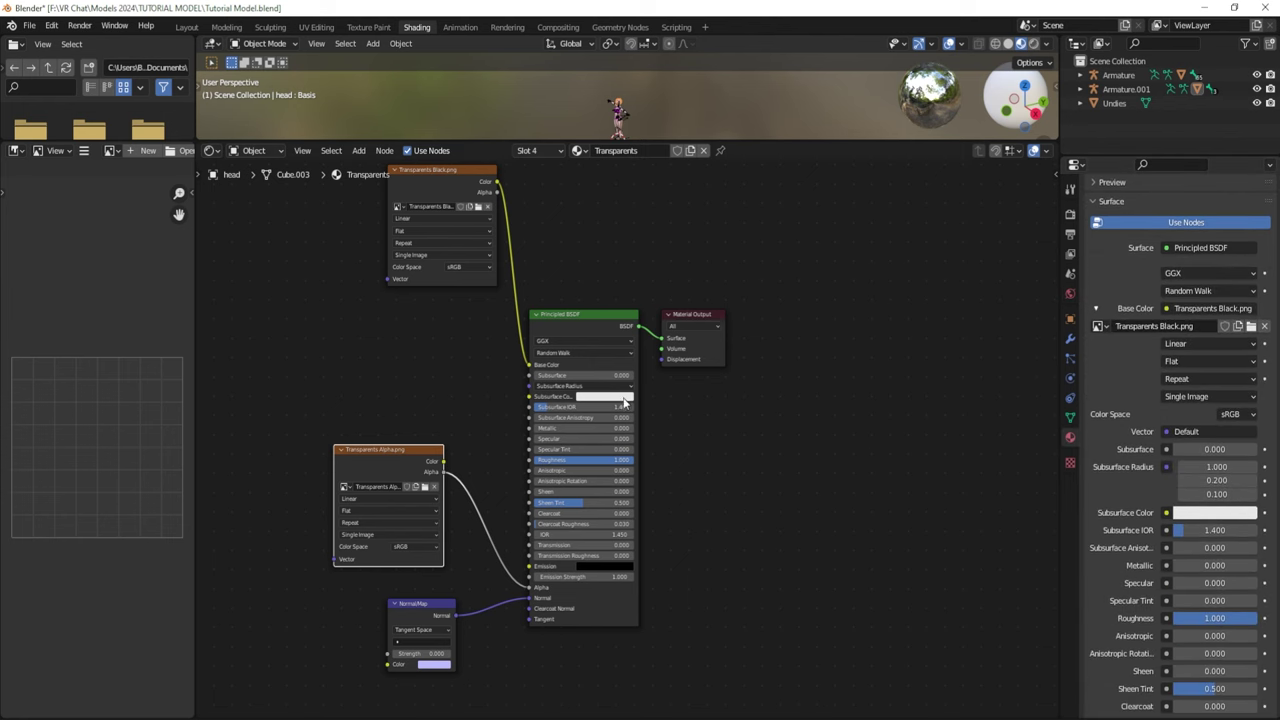
{"action": "scroll", "coordinate": [587, 404], "scroll_direction": "up", "scroll_amount": 2}
{"action": "middle_click_drag", "start_coordinate": [449, 331], "coordinate": [506, 492]}
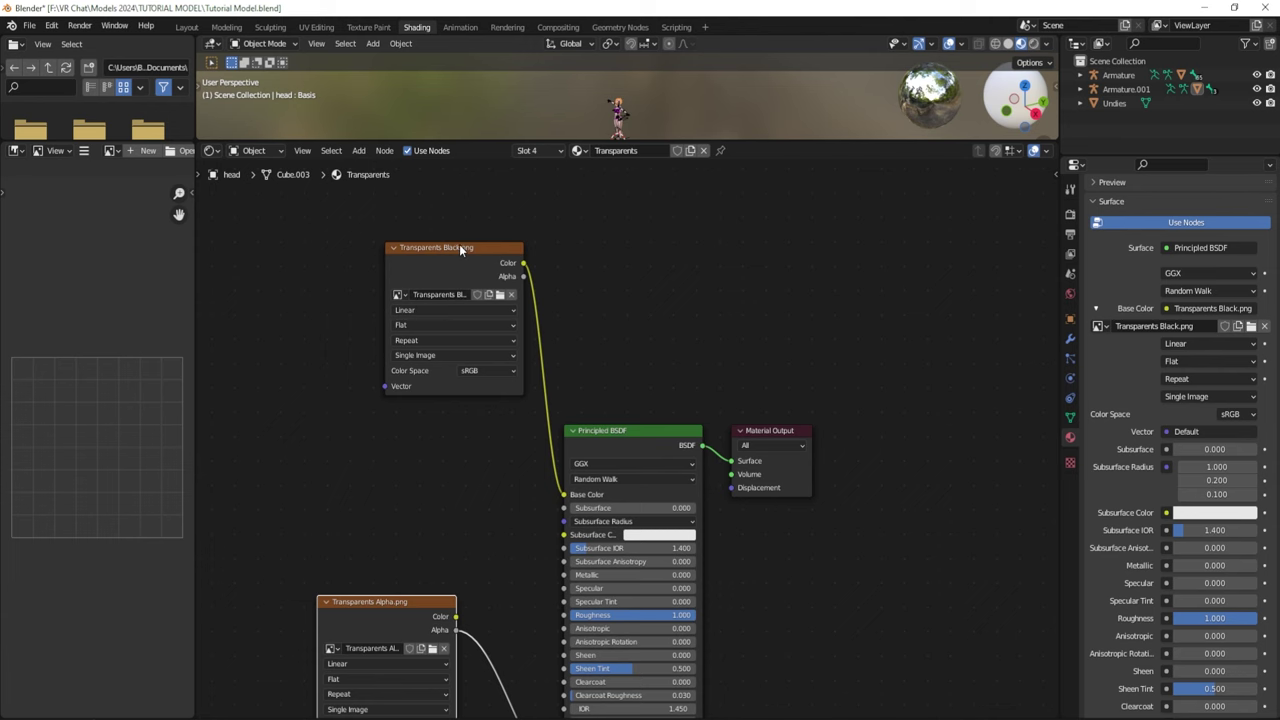
{"action": "left_click_drag", "start_coordinate": [459, 247], "coordinate": [443, 386]}
{"action": "scroll", "coordinate": [569, 543], "scroll_direction": "down", "scroll_amount": 5, "text": "shift"}
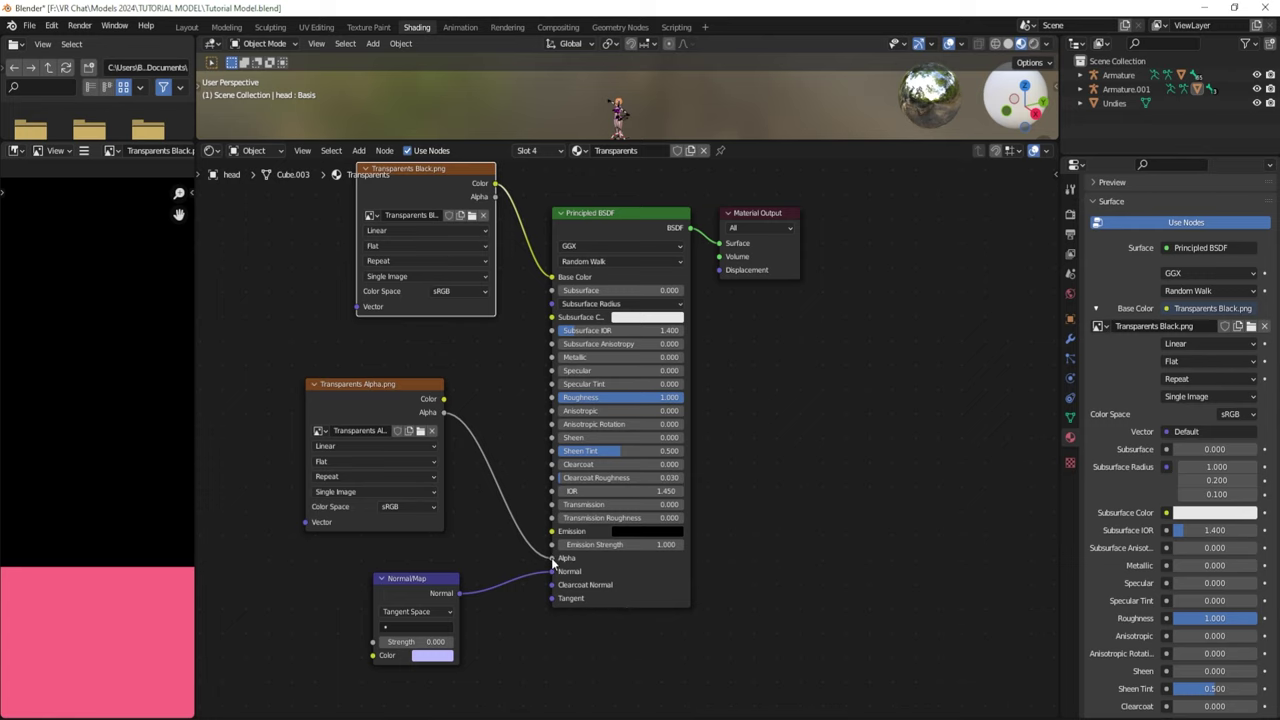
- Connect the Transparents Alpha.png node's Color output instead of its Alpha output to the shader's Alpha, then check the face in the Layout workspace
{"action": "left_click_drag", "start_coordinate": [551, 557], "coordinate": [499, 552]}
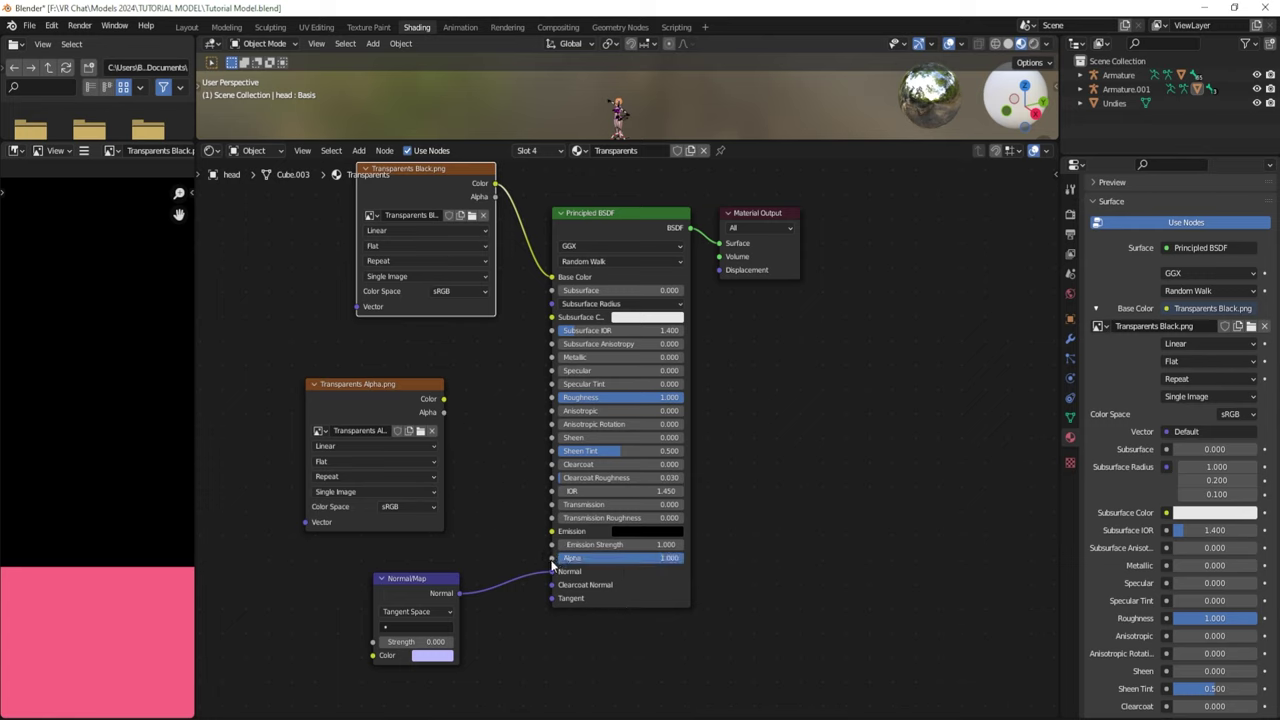
{"action": "left_click_drag", "start_coordinate": [520, 500], "coordinate": [443, 398]}
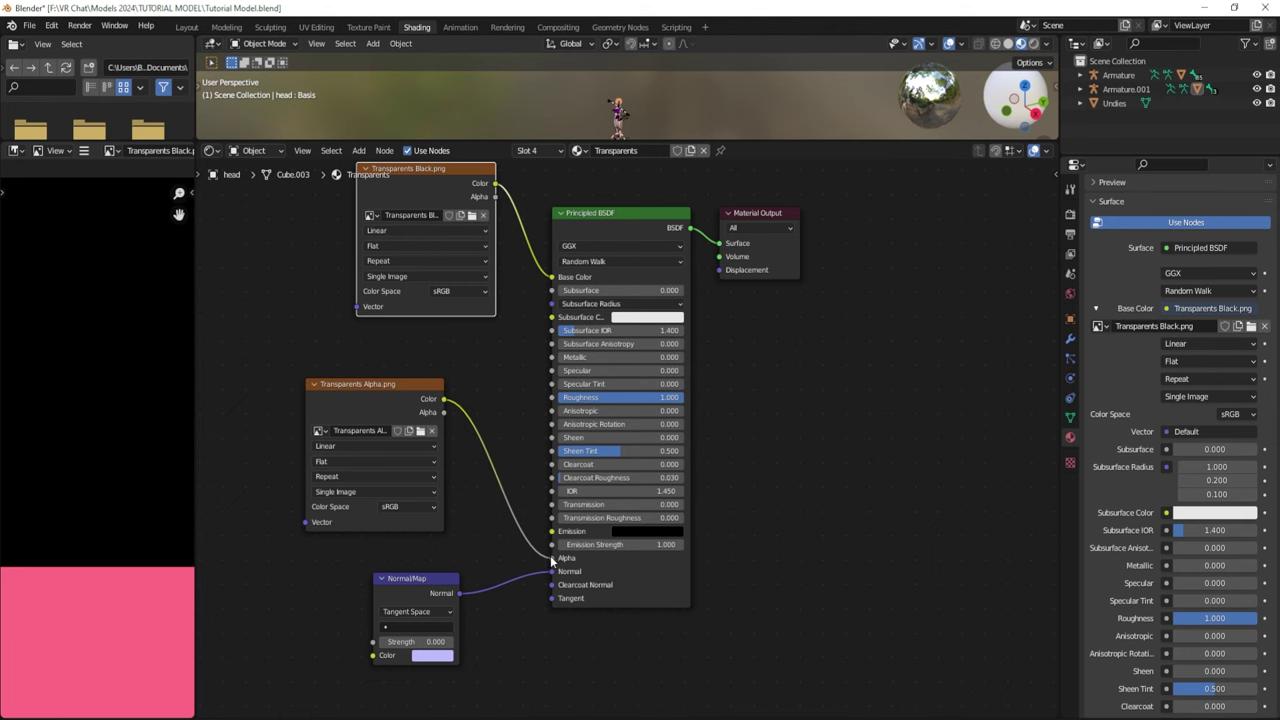
{"action": "left_click", "coordinate": [186, 27]}
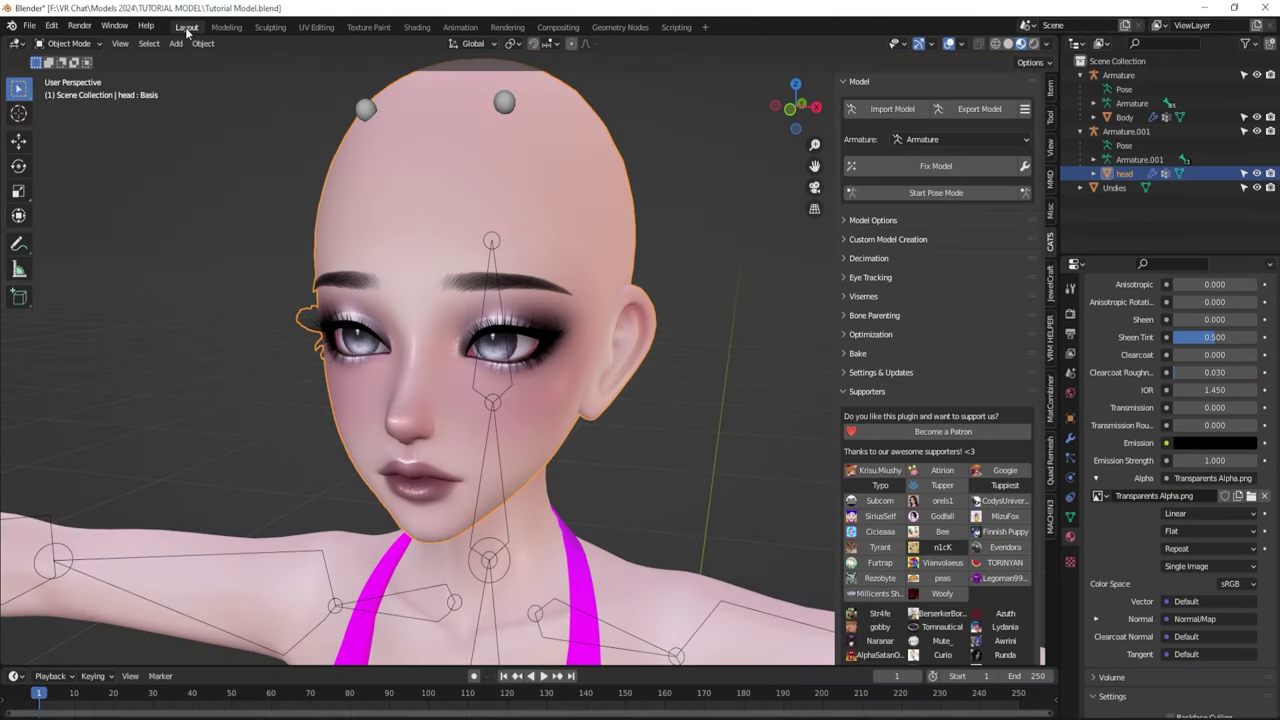
{"action": "middle_click_drag", "start_coordinate": [407, 321], "coordinate": [653, 377]}
{"action": "key", "text": "alt+a"}
{"action": "middle_click_drag", "start_coordinate": [521, 367], "coordinate": [513, 330]}
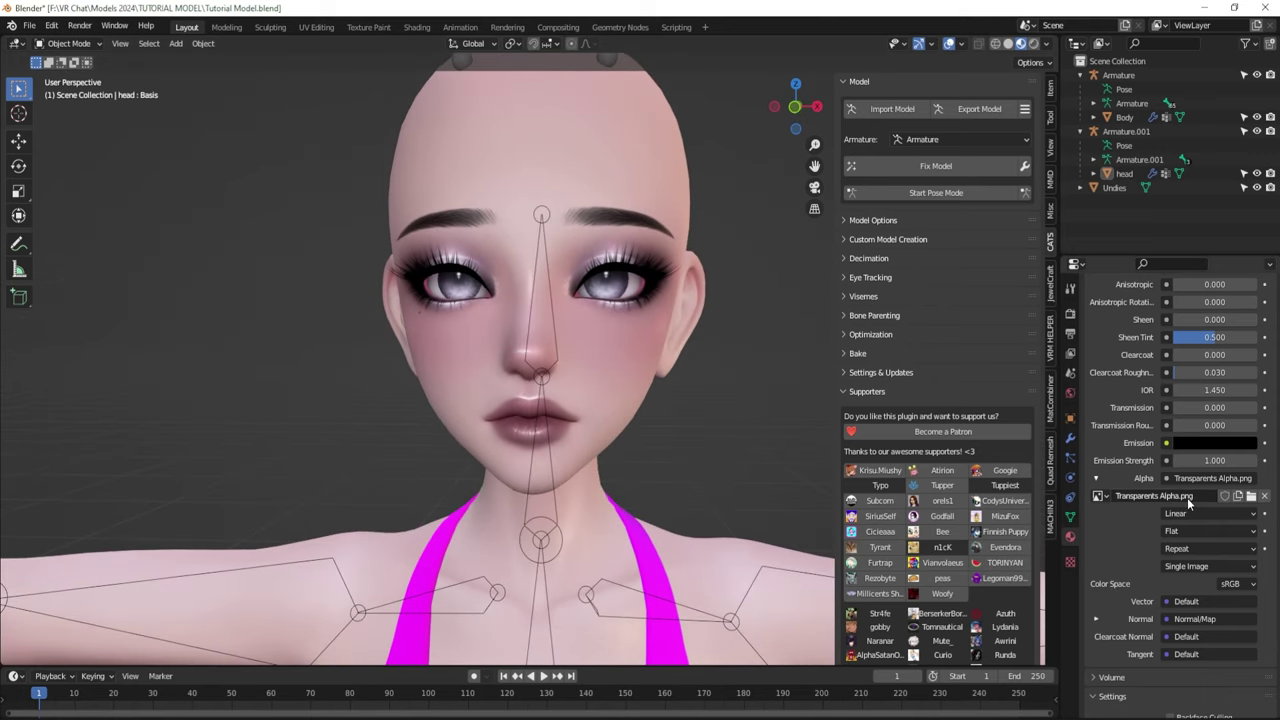
- Collapse the Transparents material's alpha texture settings and select the head's Piercings material slot
{"action": "scroll", "coordinate": [1190, 490], "scroll_direction": "down", "scroll_amount": 3}
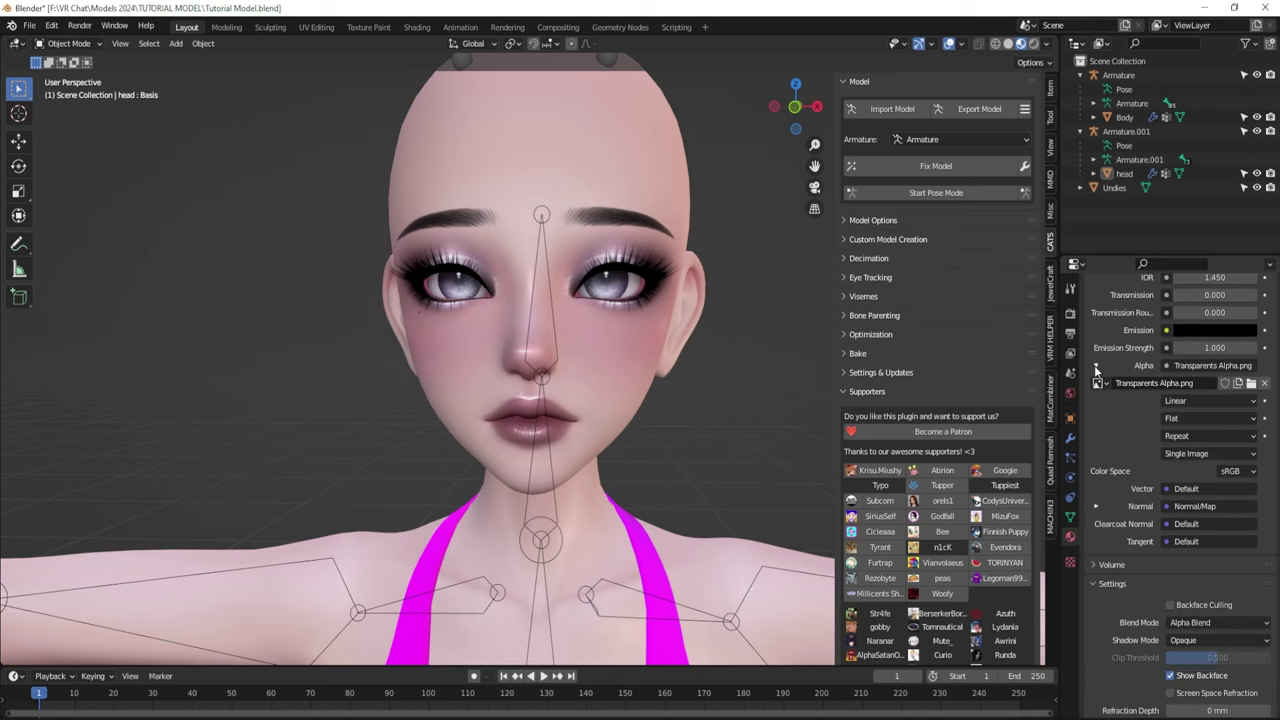
{"action": "left_click", "coordinate": [1096, 366]}
{"action": "scroll", "coordinate": [1190, 440], "scroll_direction": "down", "scroll_amount": 2}
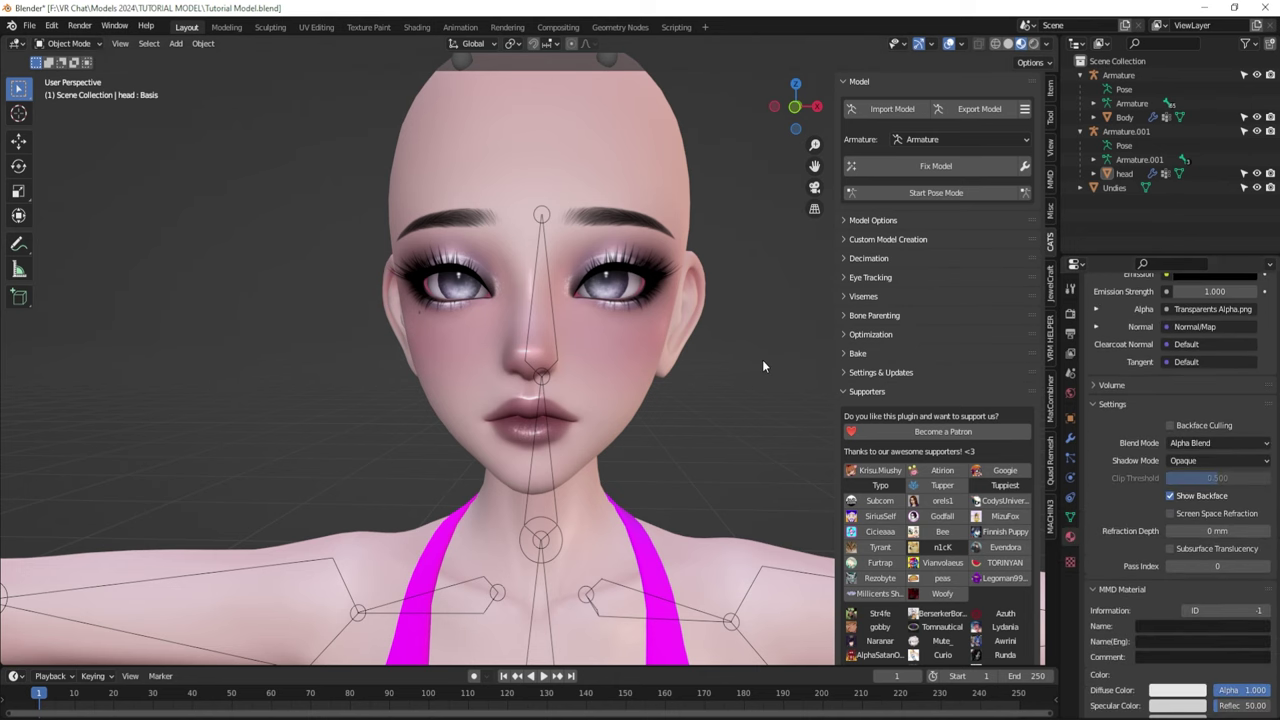
{"action": "middle_click_drag", "start_coordinate": [762, 359], "coordinate": [680, 392]}
{"action": "scroll", "coordinate": [662, 387], "scroll_direction": "up", "scroll_amount": 2}
{"action": "scroll", "coordinate": [680, 392], "scroll_direction": "down", "scroll_amount": 2}
{"action": "scroll", "coordinate": [1219, 453], "scroll_direction": "up", "scroll_amount": 10}
{"action": "scroll", "coordinate": [1219, 453], "scroll_direction": "up", "scroll_amount": 4}
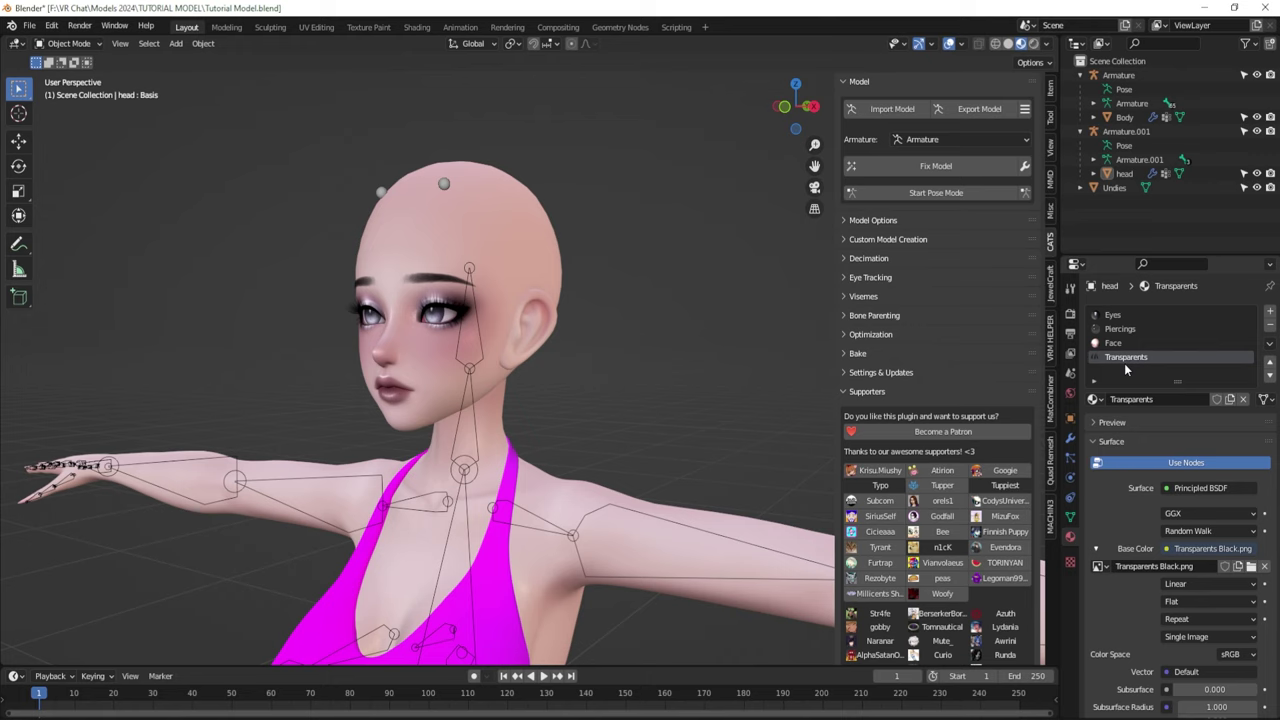
{"action": "left_click", "coordinate": [1124, 329]}
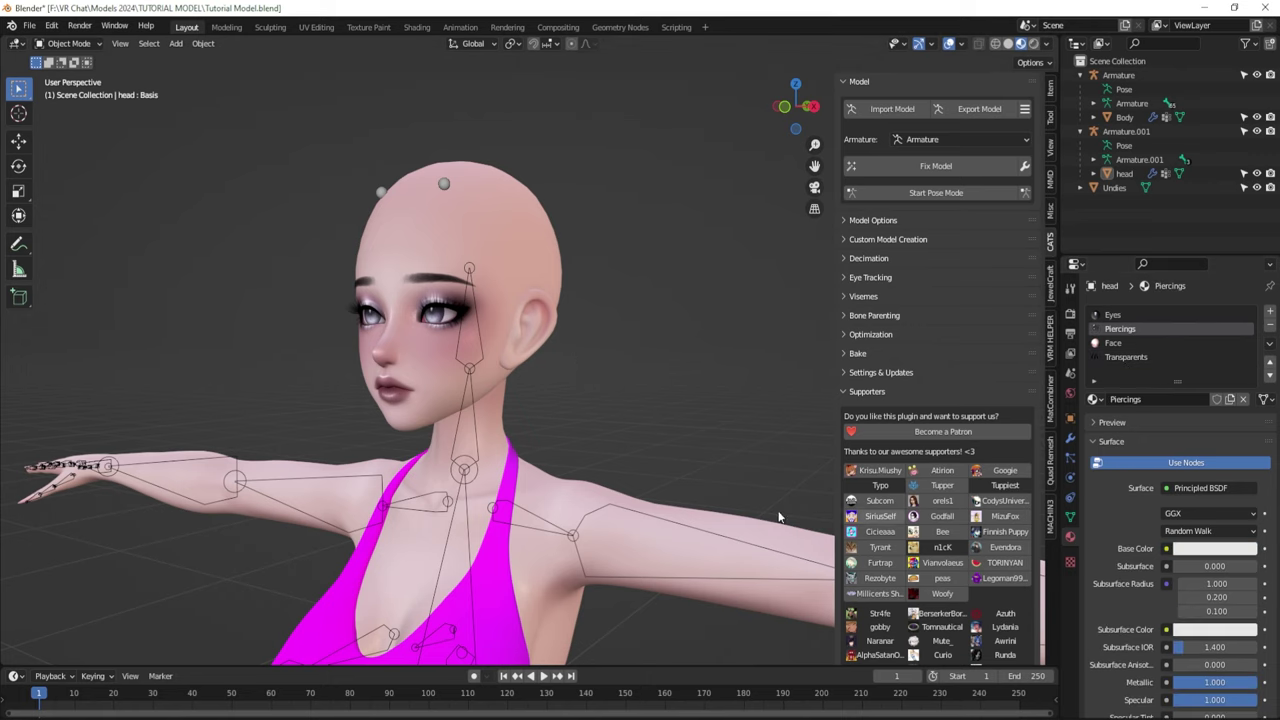
{"action": "middle_click_drag", "start_coordinate": [575, 357], "coordinate": [680, 541]}
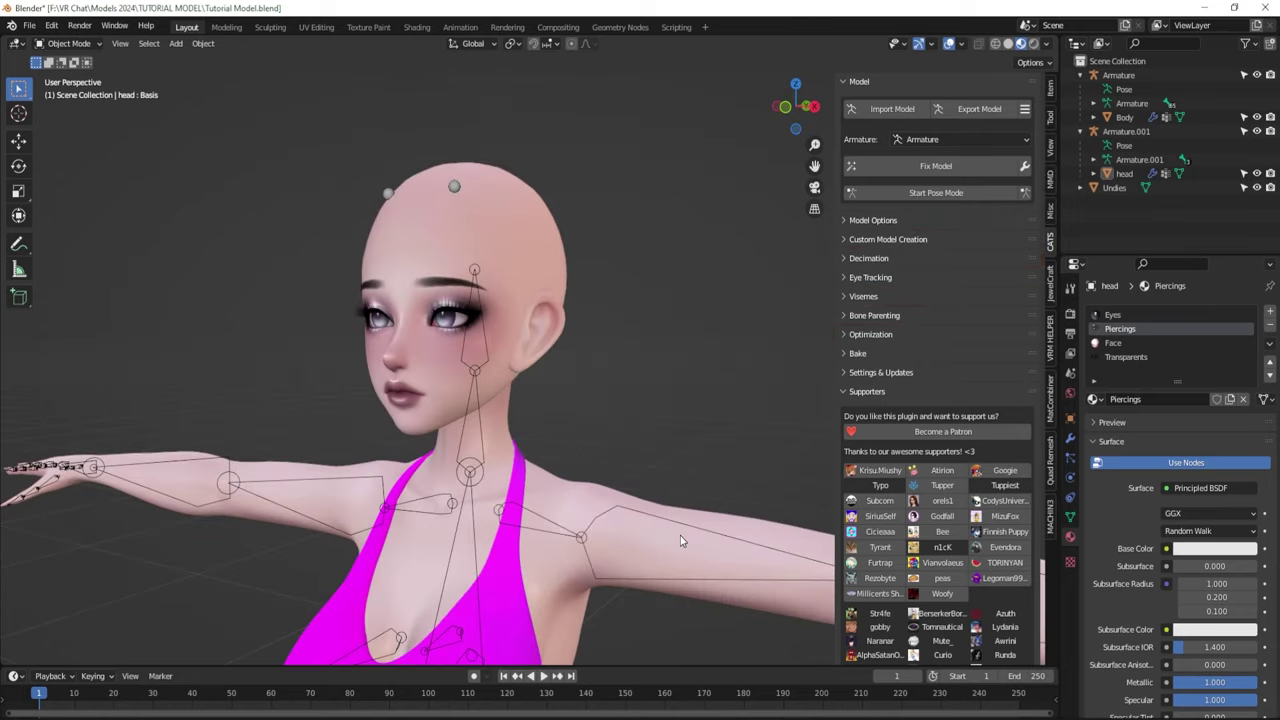
- Set the head mesh's Piercings ON shape key to 1 and view the piercings on the face up close
{"action": "left_click", "coordinate": [543, 285]}
{"action": "left_click", "coordinate": [1070, 517]}
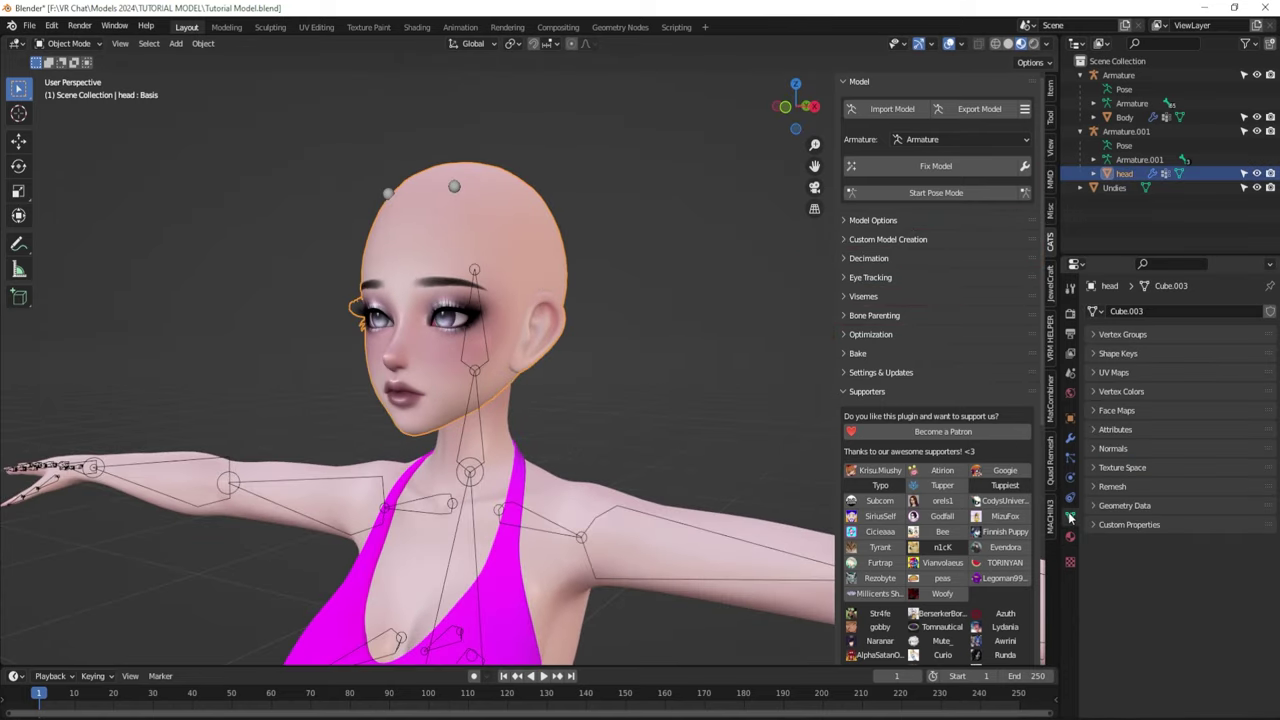
{"action": "left_click", "coordinate": [1150, 353]}
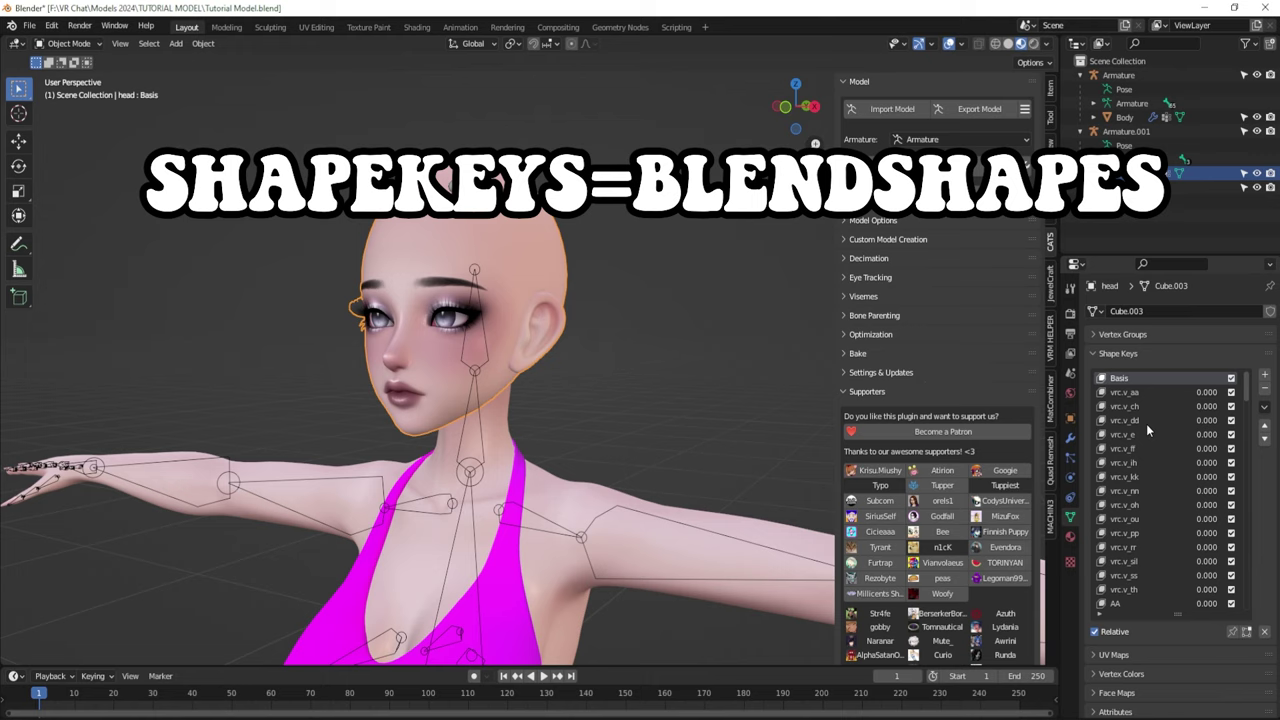
{"action": "scroll", "coordinate": [1148, 422], "scroll_direction": "down", "scroll_amount": 10}
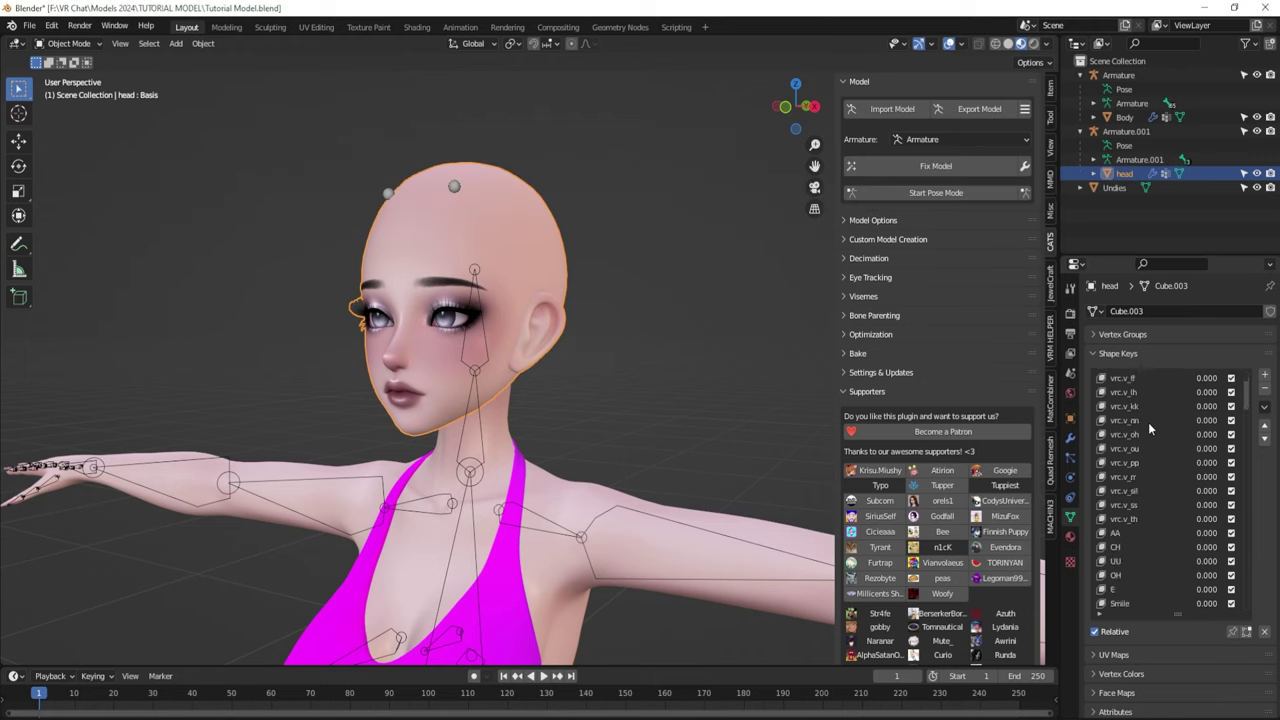
{"action": "scroll", "coordinate": [1151, 427], "scroll_direction": "down", "scroll_amount": 5}
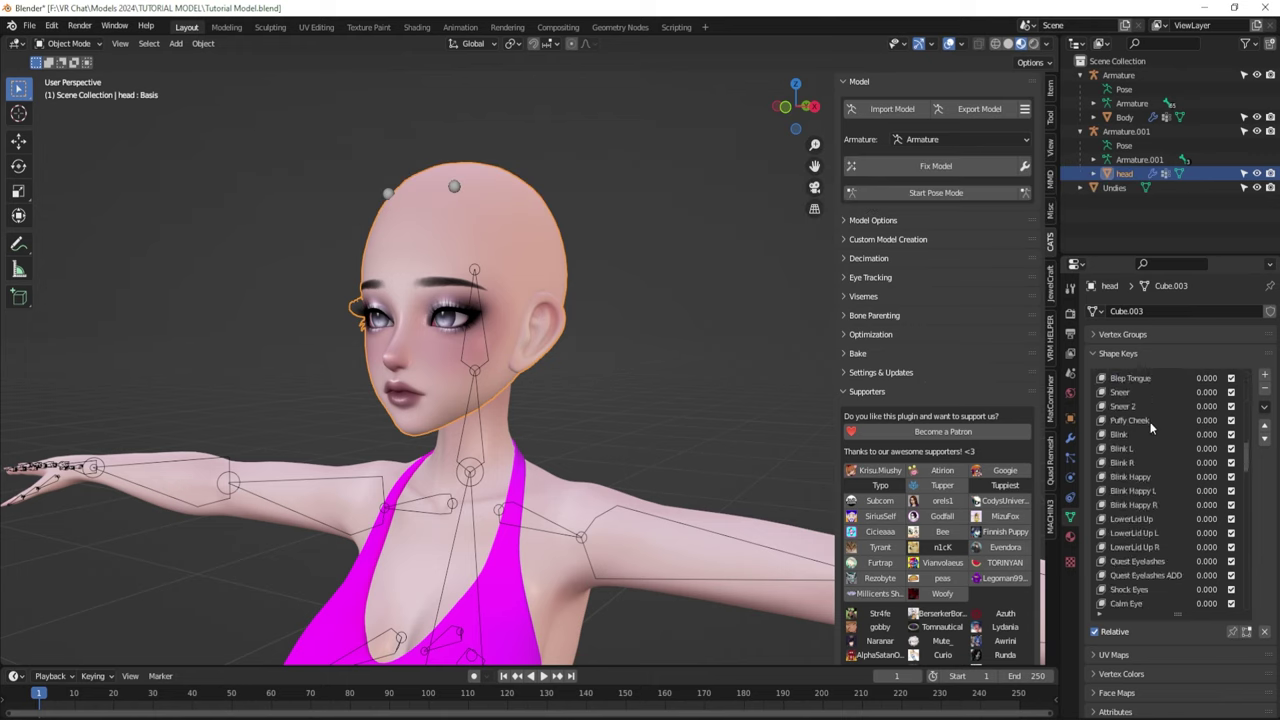
{"action": "scroll", "coordinate": [1151, 428], "scroll_direction": "down", "scroll_amount": 8}
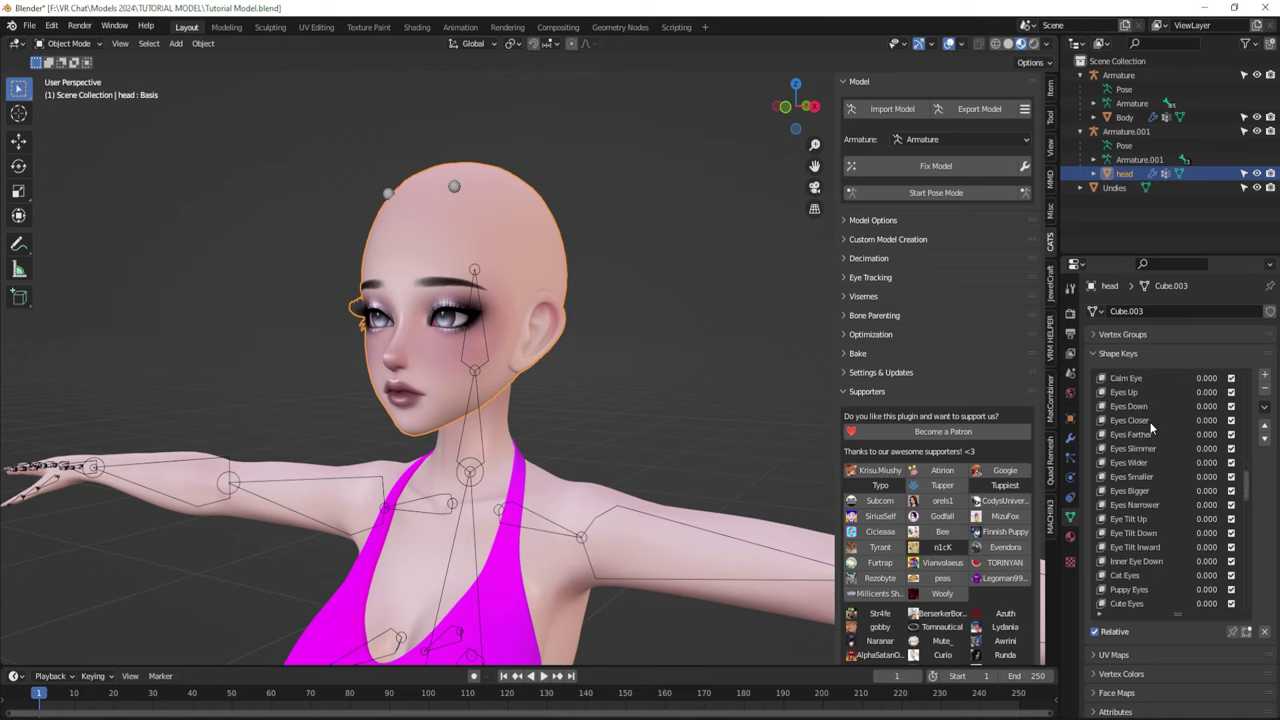
{"action": "scroll", "coordinate": [1151, 427], "scroll_direction": "down", "scroll_amount": 5}
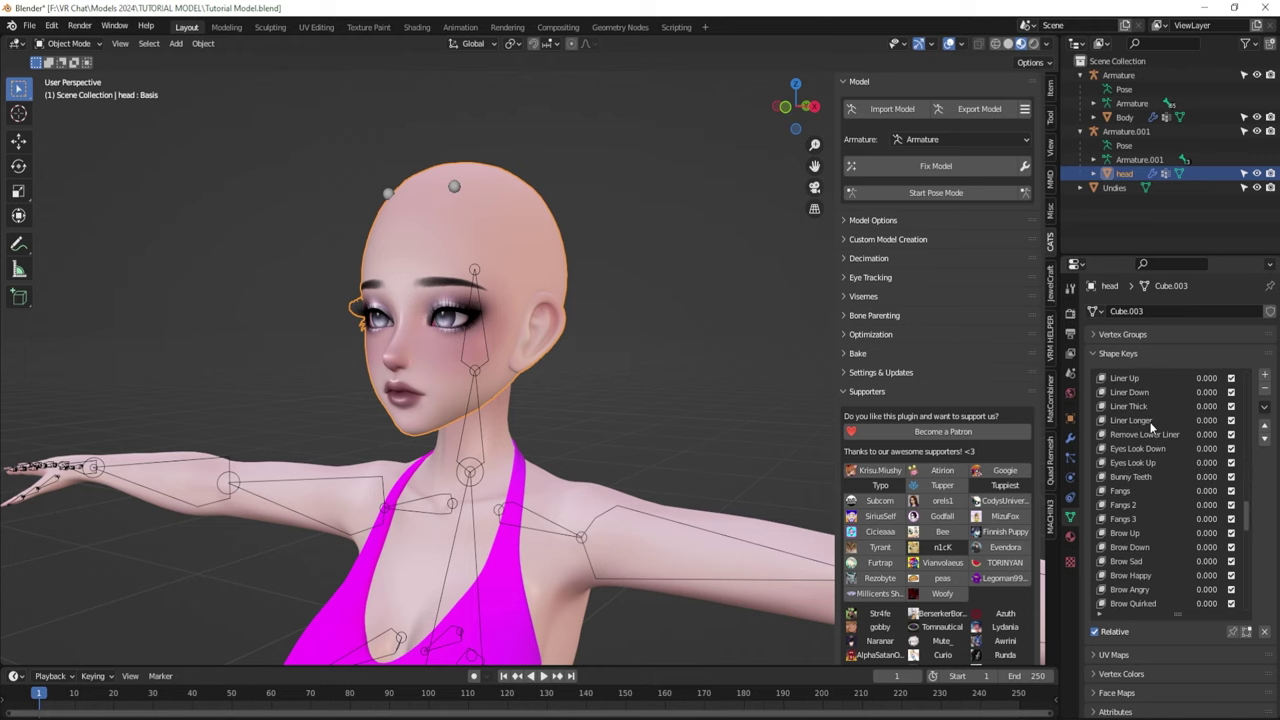
{"action": "scroll", "coordinate": [1151, 425], "scroll_direction": "down", "scroll_amount": 8}
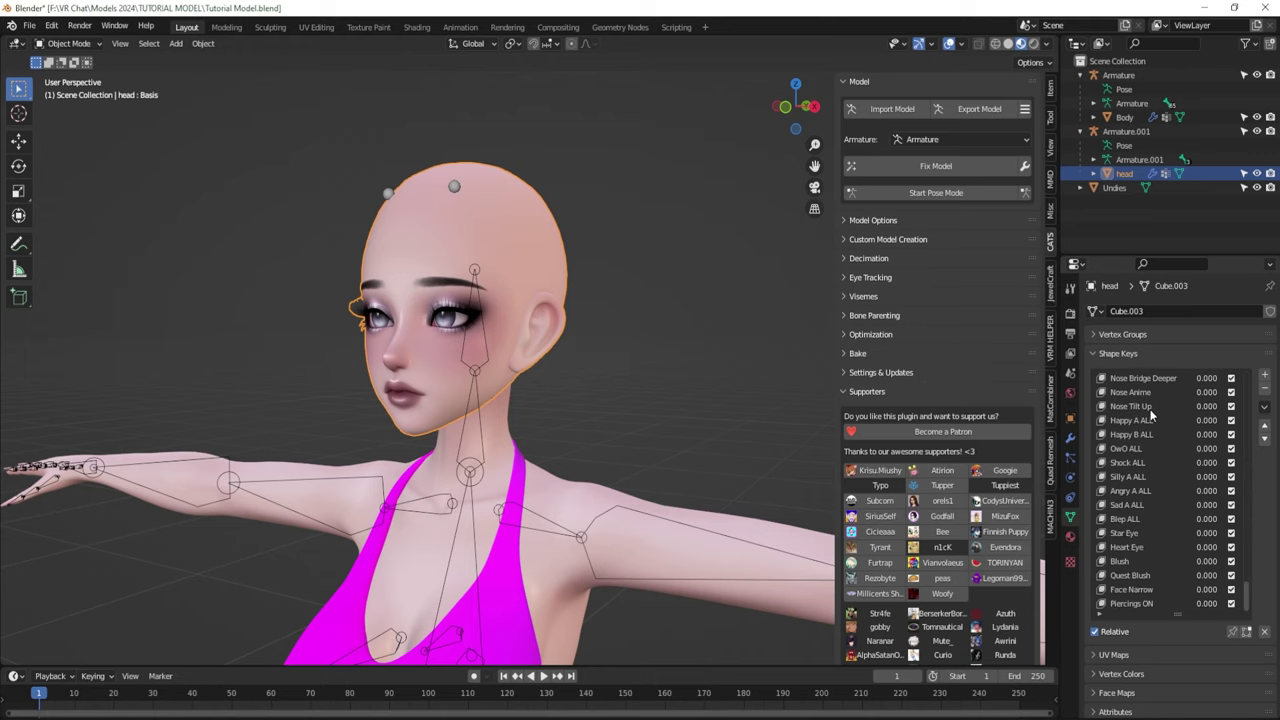
{"action": "double_click", "coordinate": [1205, 604]}
{"action": "type", "text": "1"}
{"action": "key", "text": "Return"}
{"action": "middle_click_drag", "start_coordinate": [400, 366], "coordinate": [500, 363]}
{"action": "scroll", "coordinate": [460, 370], "scroll_direction": "up", "scroll_amount": 3}
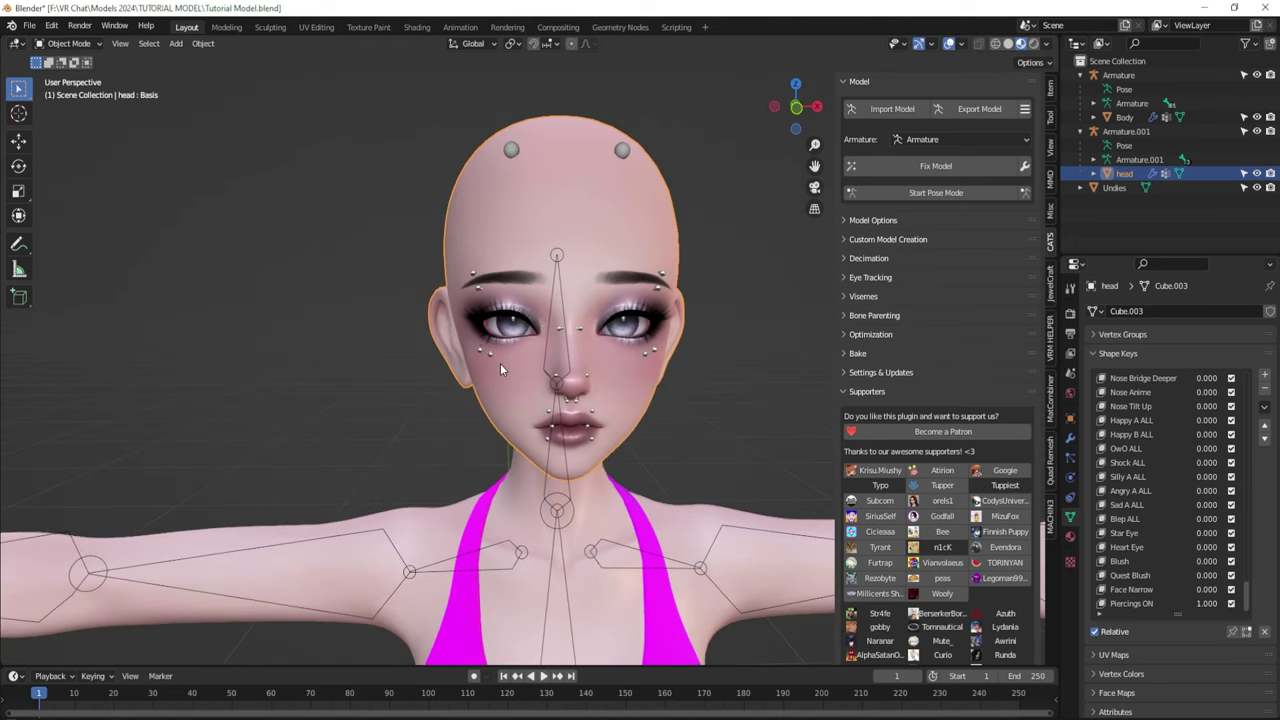
{"action": "scroll", "coordinate": [500, 363], "scroll_direction": "up", "scroll_amount": 1}
{"action": "scroll", "coordinate": [607, 280], "scroll_direction": "up", "scroll_amount": 2}
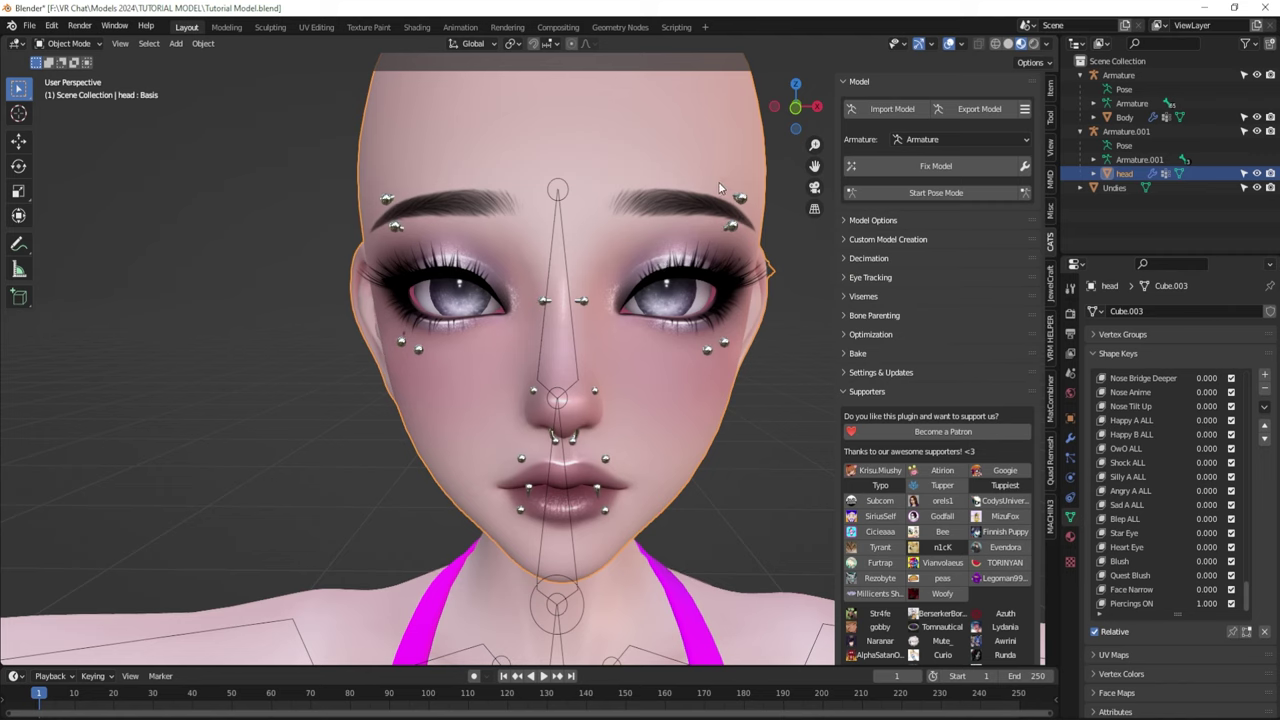
- Make Piercings ON the active shape key of the head while editing its mesh in Edit Mode
{"action": "key", "text": "Tab"}
{"action": "scroll", "coordinate": [716, 224], "scroll_direction": "up", "scroll_amount": 2}
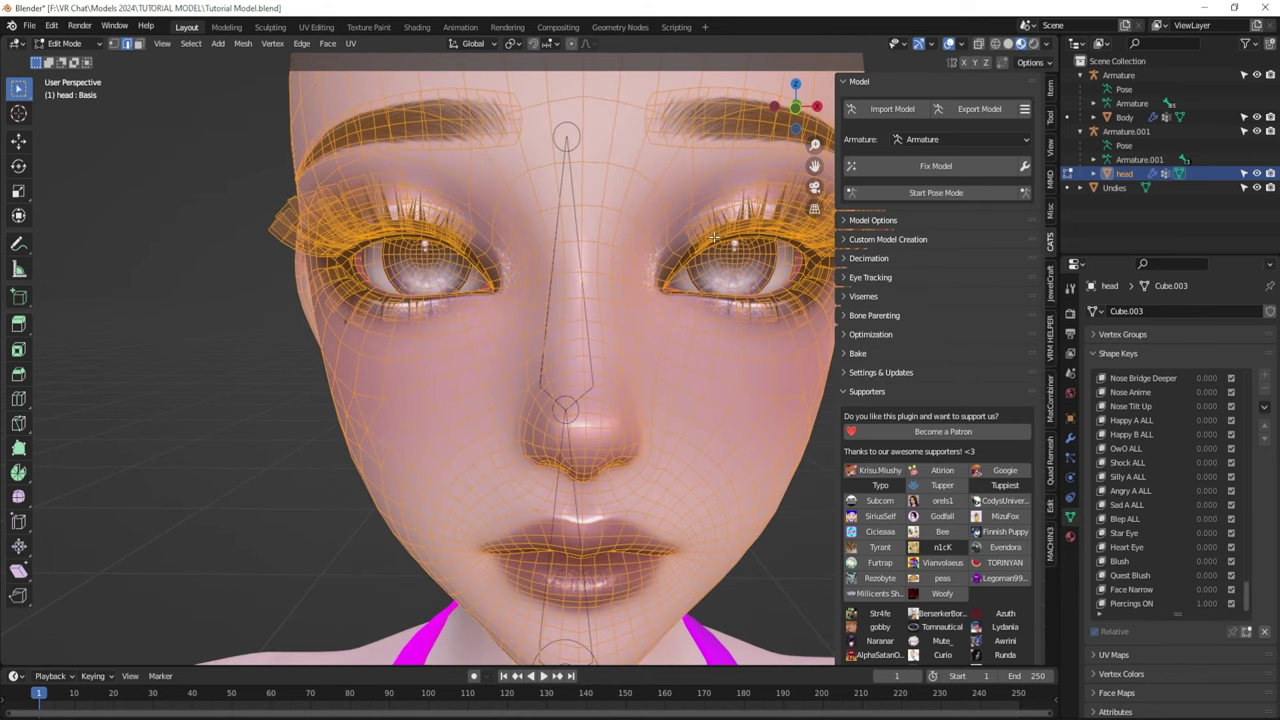
{"action": "scroll", "coordinate": [541, 256], "scroll_direction": "down", "scroll_amount": 4}
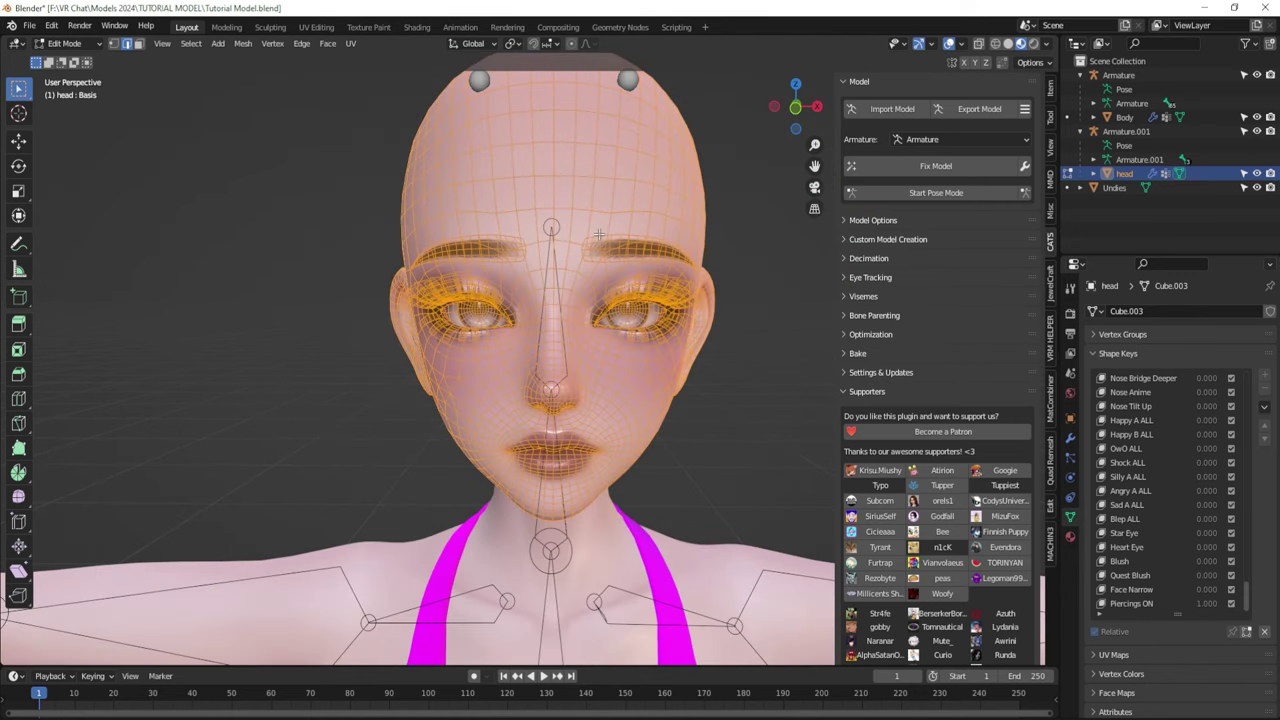
{"action": "key", "text": "Tab"}
{"action": "key", "text": "Tab"}
{"action": "left_click", "coordinate": [1138, 604]}
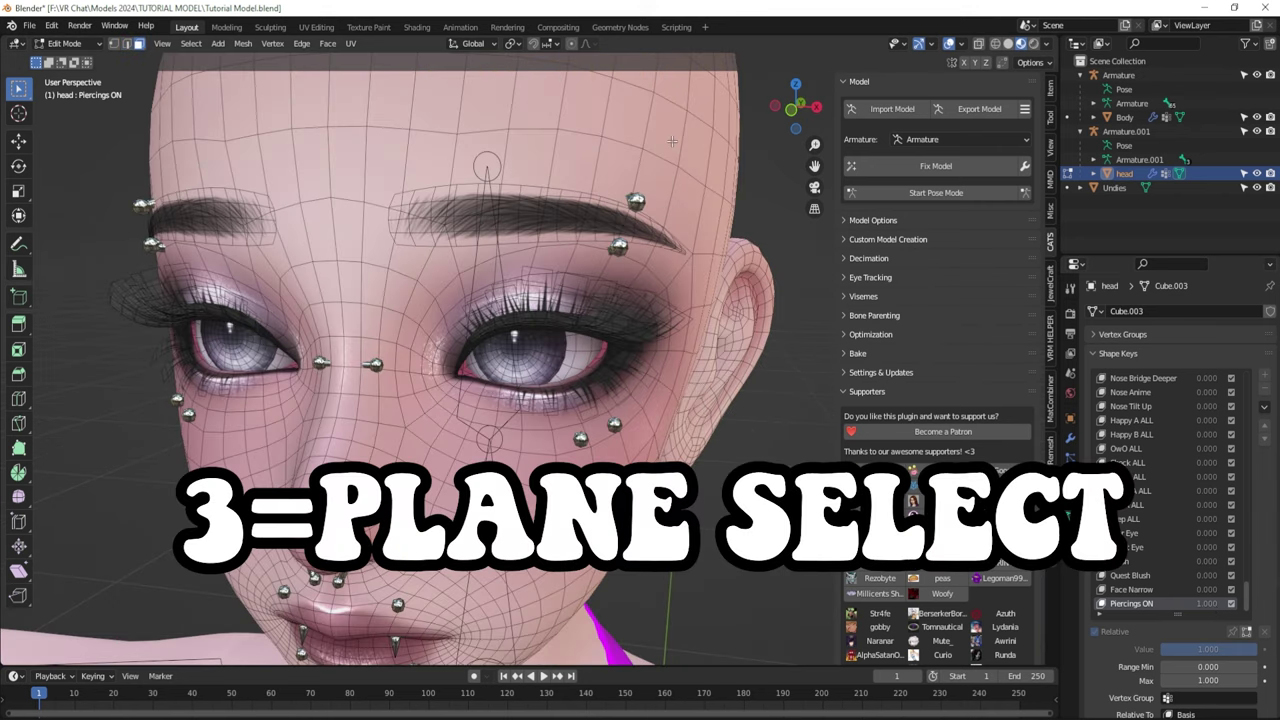
- Try out the edge, vertex and face select modes on the forehead mesh, ending in face select mode
{"action": "left_click", "coordinate": [670, 140]}
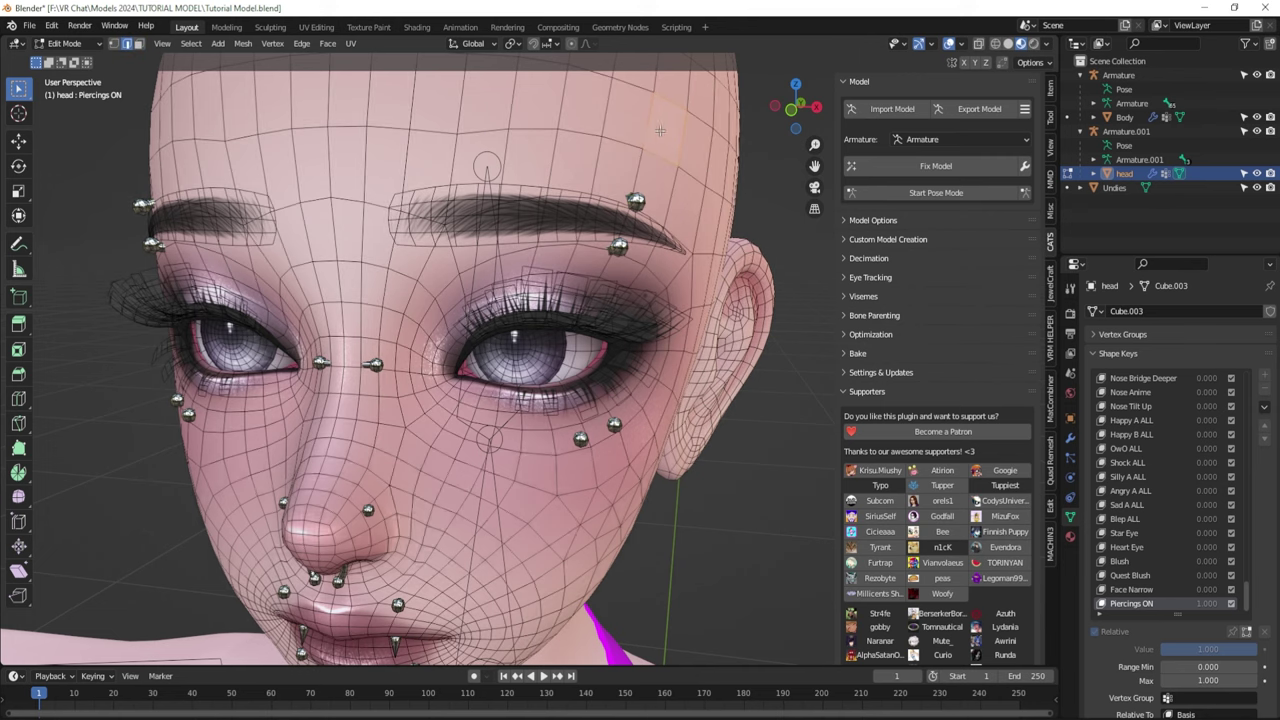
{"action": "key", "text": "2"}
{"action": "key", "text": "1"}
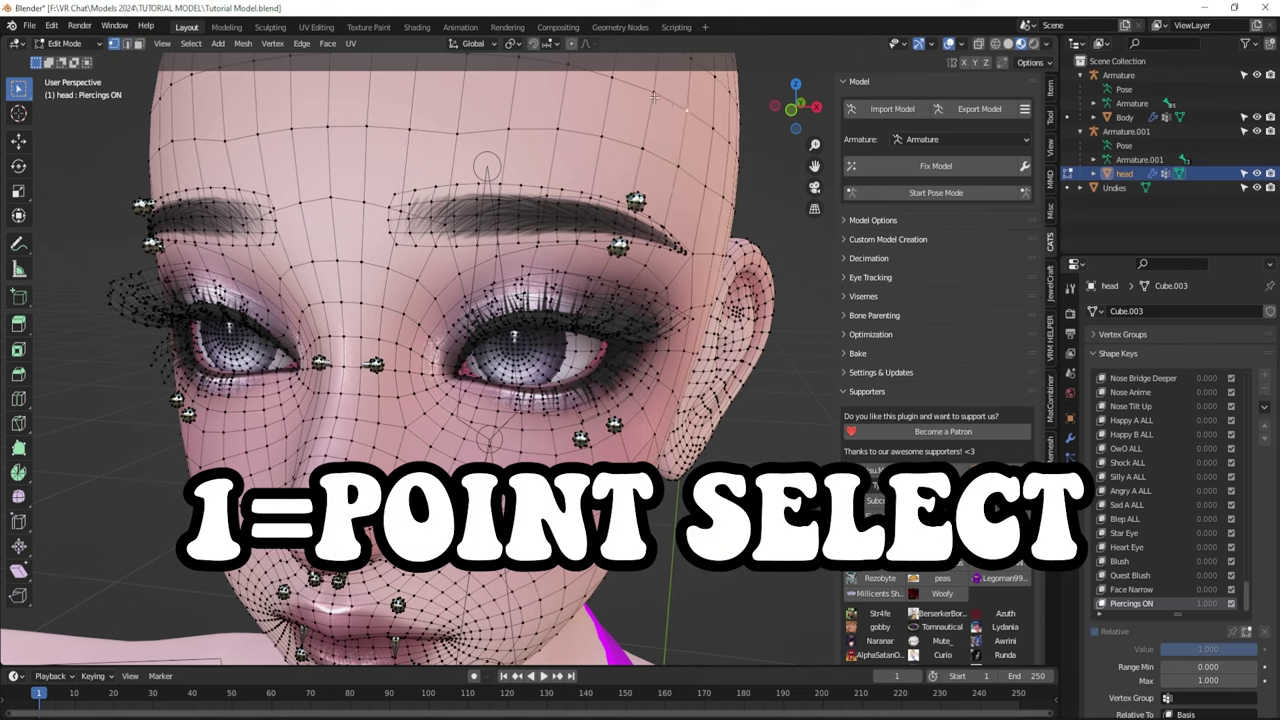
{"action": "key", "text": "3"}
{"action": "left_click", "coordinate": [674, 131]}
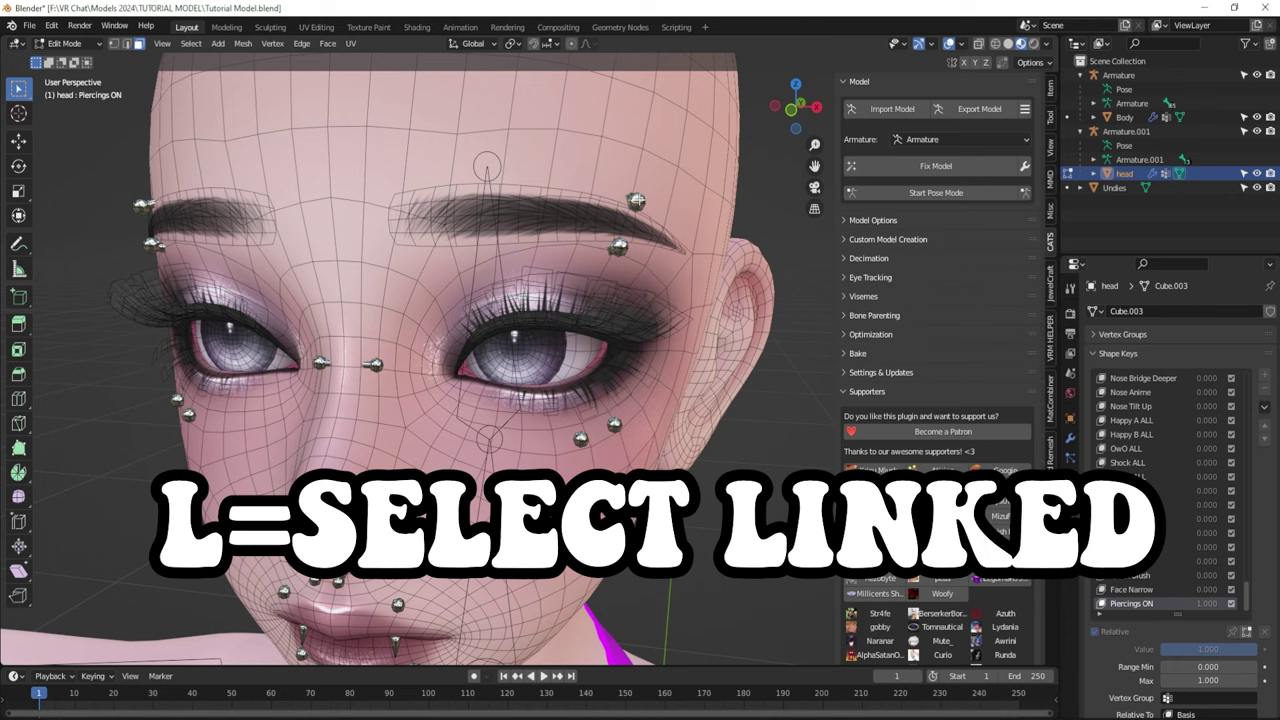
- Select the linked geometry of the two piercing balls around the outer end of the avatar's left eyebrow and delete it
{"action": "key", "text": "l"}
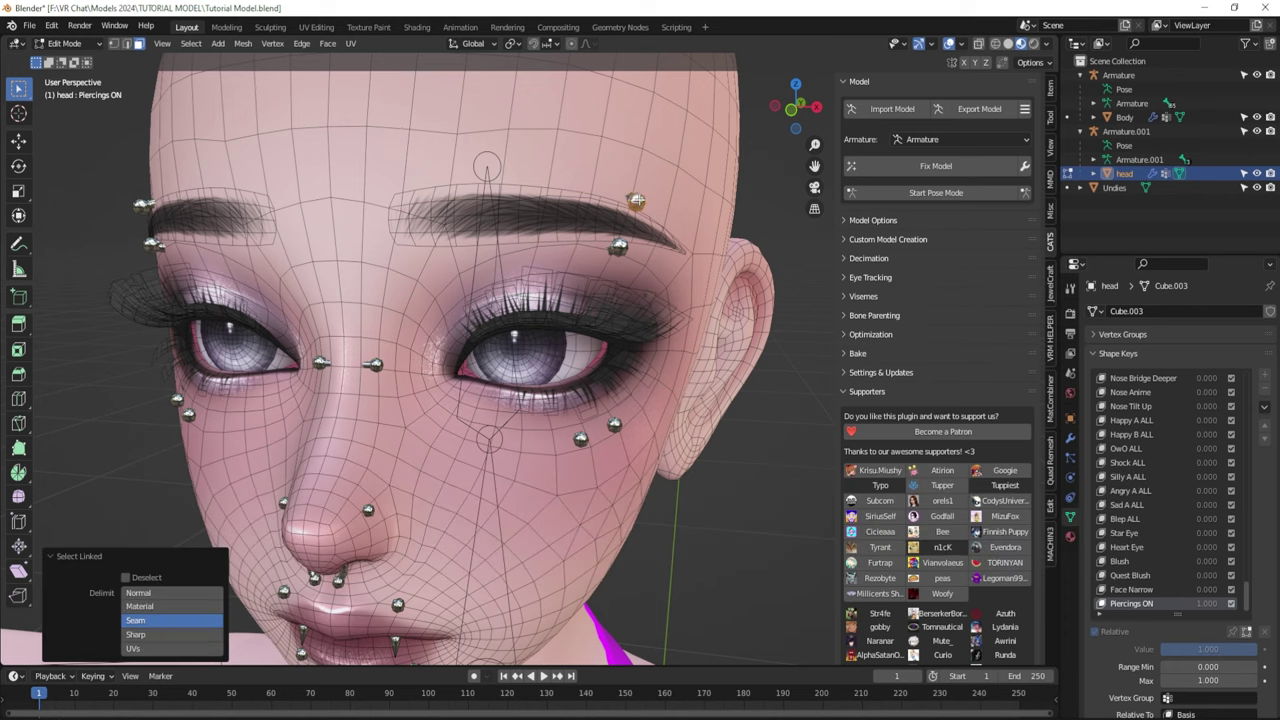
{"action": "scroll", "coordinate": [641, 210], "scroll_direction": "up", "scroll_amount": 8}
{"action": "scroll", "coordinate": [641, 210], "scroll_direction": "down", "scroll_amount": 4}
{"action": "scroll", "coordinate": [641, 210], "scroll_direction": "up", "scroll_amount": 5, "text": "shift"}
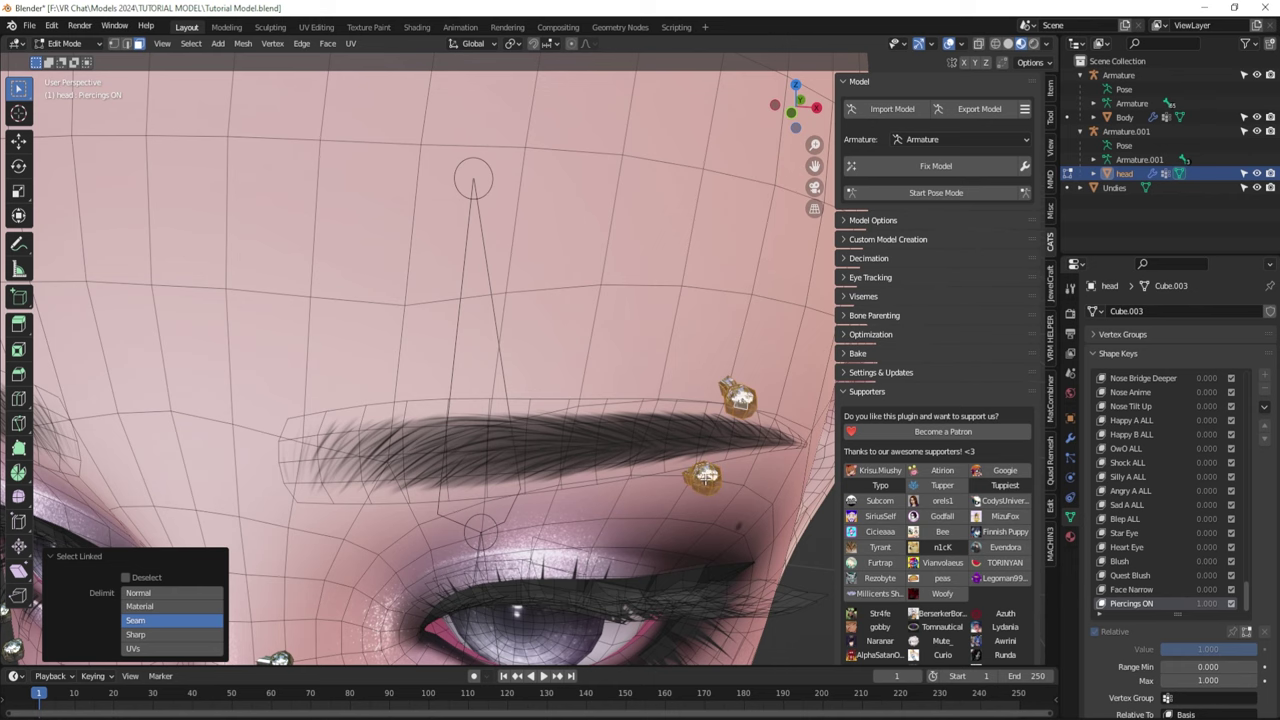
{"action": "scroll", "coordinate": [706, 470], "scroll_direction": "down", "scroll_amount": 5, "text": "shift"}
{"action": "middle_click_drag", "start_coordinate": [706, 452], "coordinate": [541, 176]}
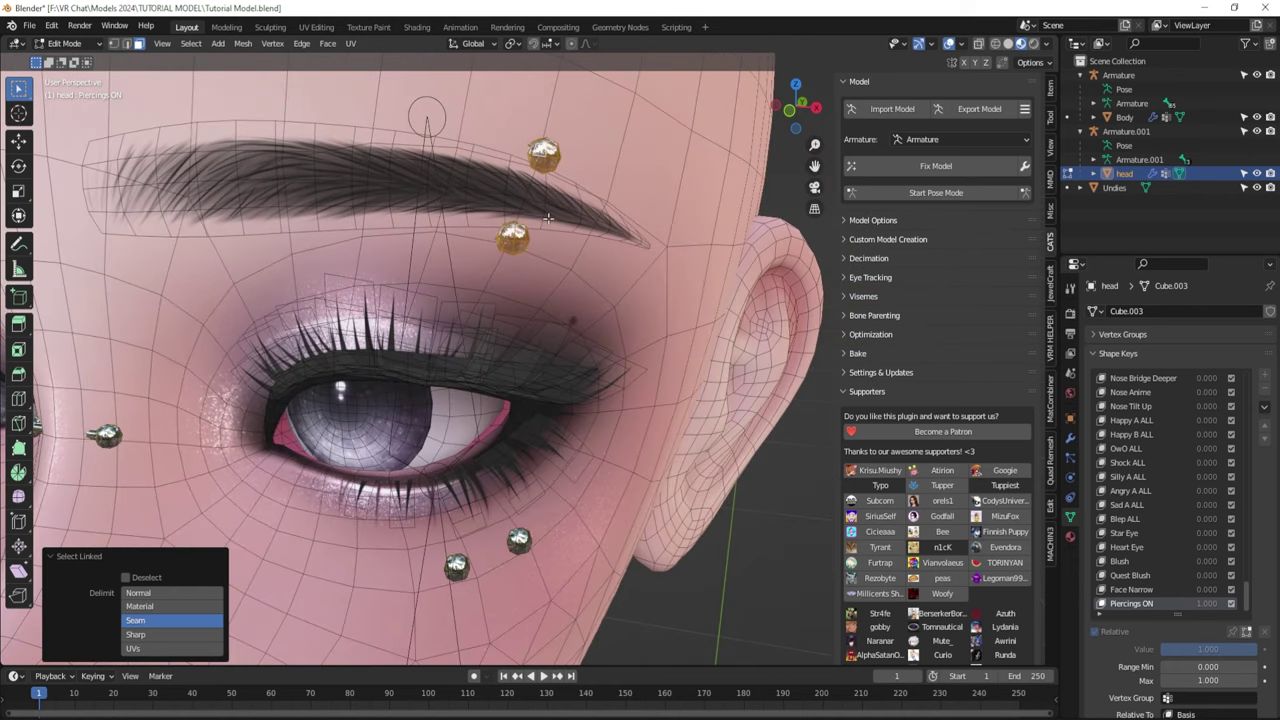
{"action": "key", "text": "x"}
{"action": "left_click", "coordinate": [523, 252]}
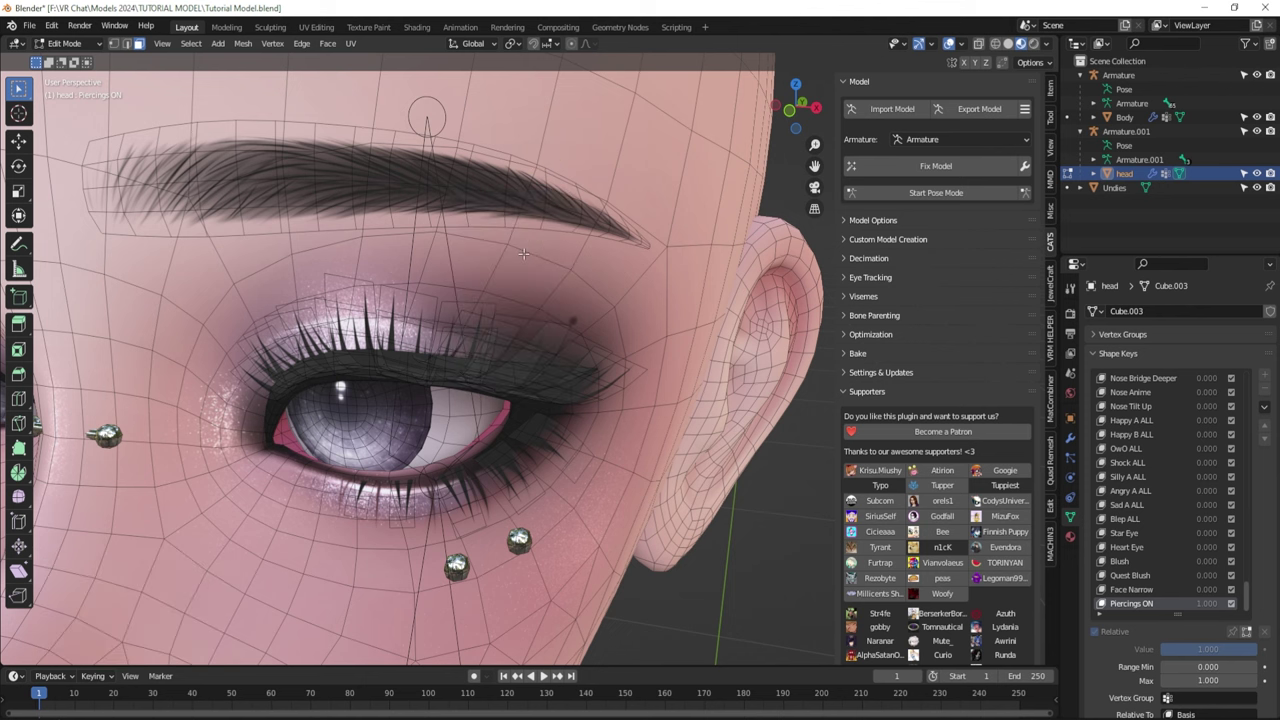
{"action": "scroll", "coordinate": [523, 252], "scroll_direction": "down", "scroll_amount": 6}
{"action": "middle_click_drag", "start_coordinate": [523, 252], "coordinate": [436, 252]}
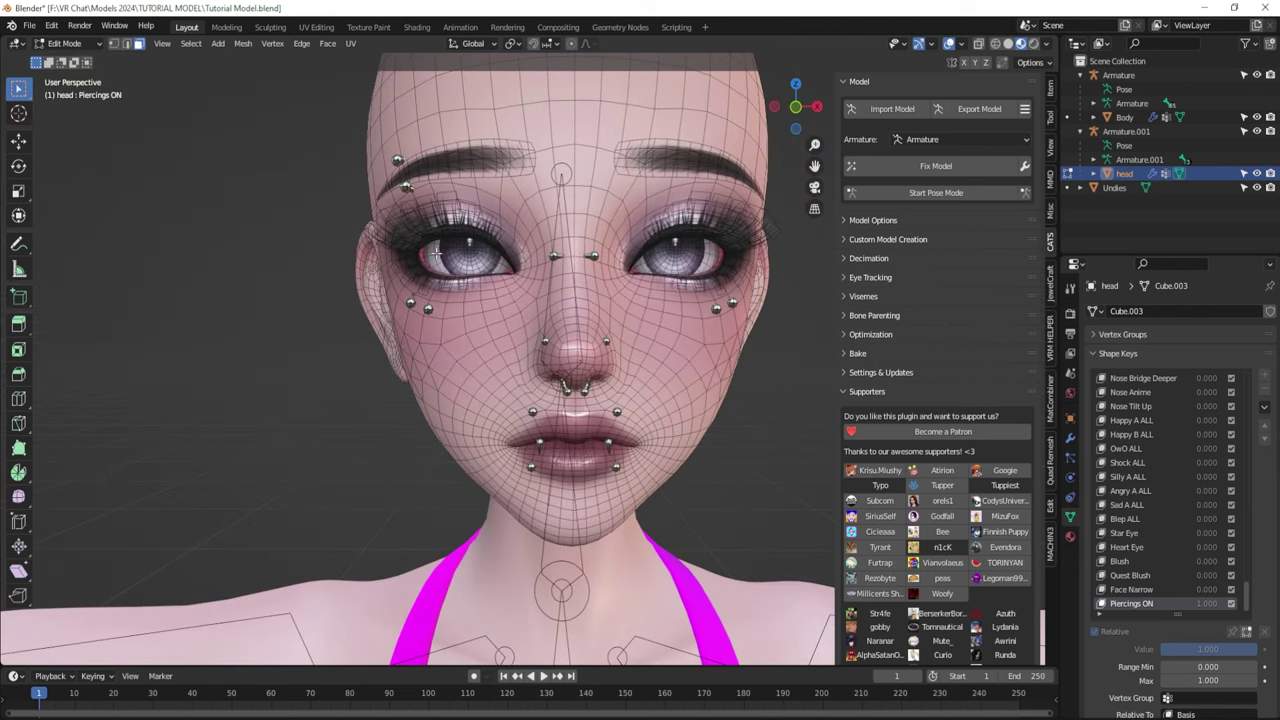
- Select the linked geometry of the four lip piercings and the two mouth spikes on the head and delete their faces
{"action": "scroll", "coordinate": [547, 339], "scroll_direction": "up", "scroll_amount": 3}
{"action": "middle_click_drag", "start_coordinate": [547, 339], "coordinate": [574, 372]}
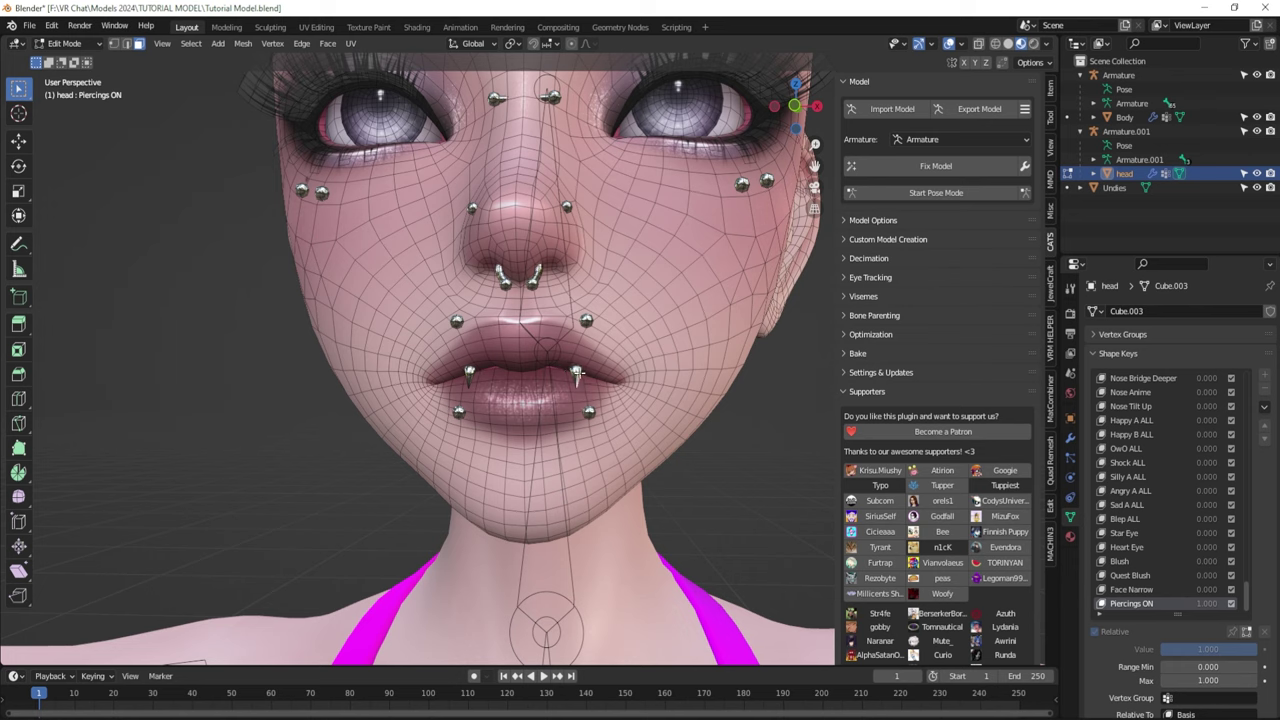
{"action": "key", "text": "l"}
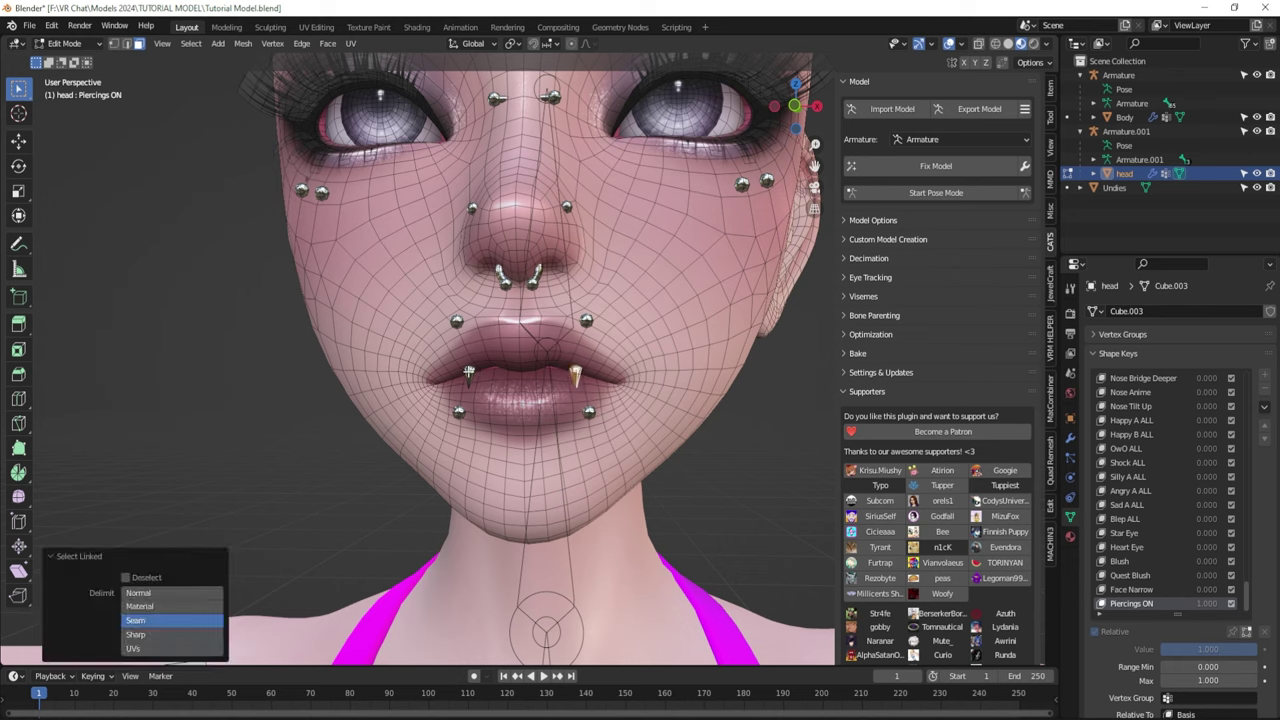
{"action": "key", "text": "l"}
{"action": "key", "text": "l"}
{"action": "key", "text": "l"}
{"action": "key", "text": "l"}
{"action": "key", "text": "l"}
{"action": "key", "text": "x"}
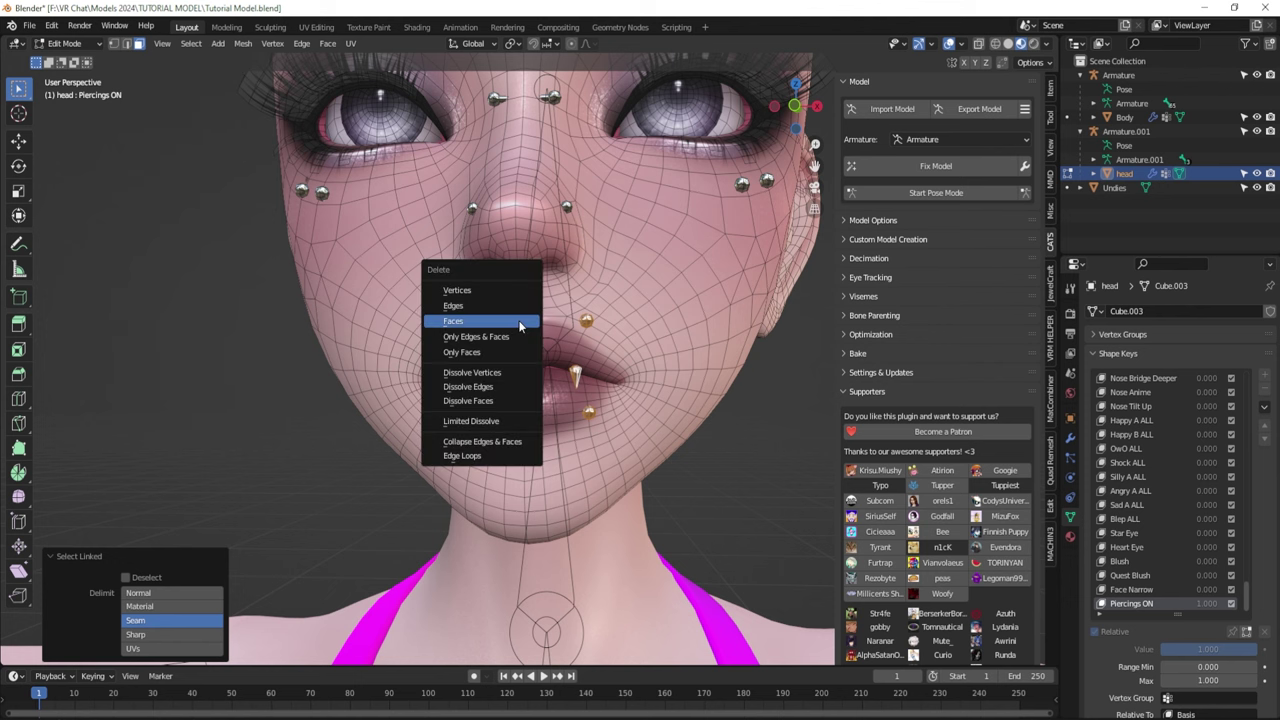
{"action": "left_click", "coordinate": [519, 322]}
{"action": "scroll", "coordinate": [519, 326], "scroll_direction": "down", "scroll_amount": 5}
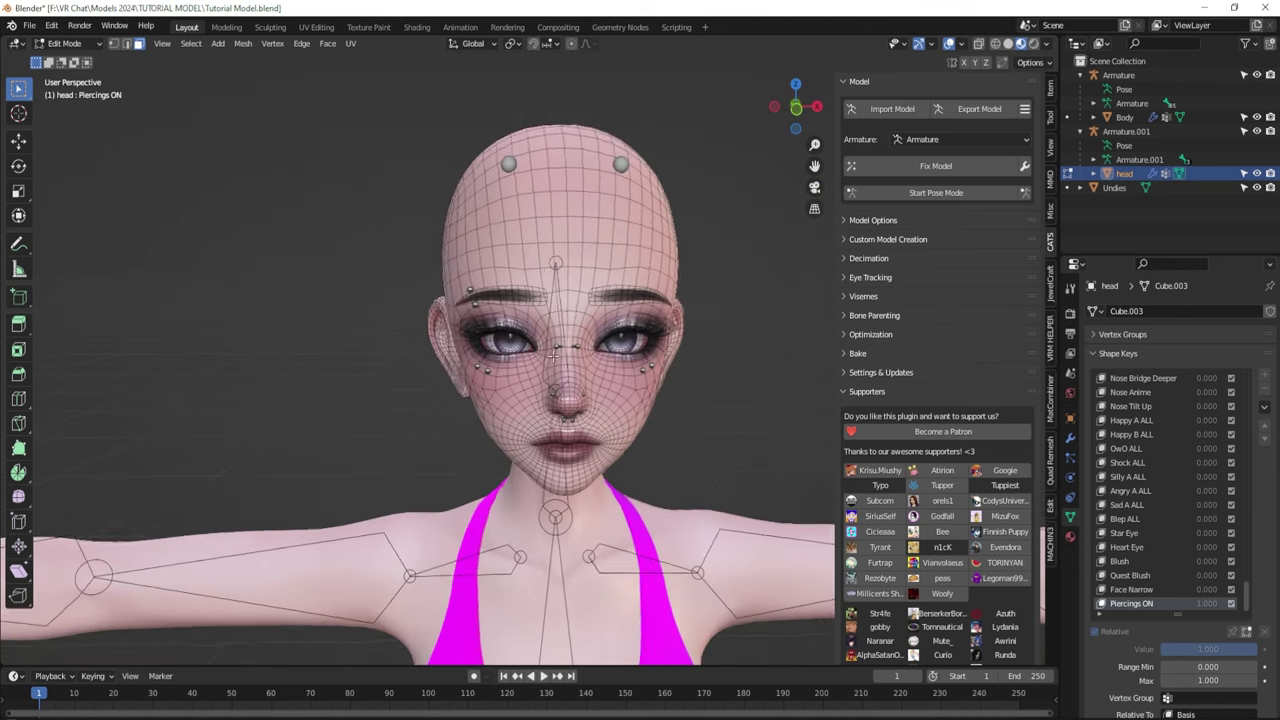
- Return the head to Object Mode and clear its shape keys so Piercings ON is off, with the Piercings material slot shown
{"action": "scroll", "coordinate": [553, 355], "scroll_direction": "up", "scroll_amount": 3}
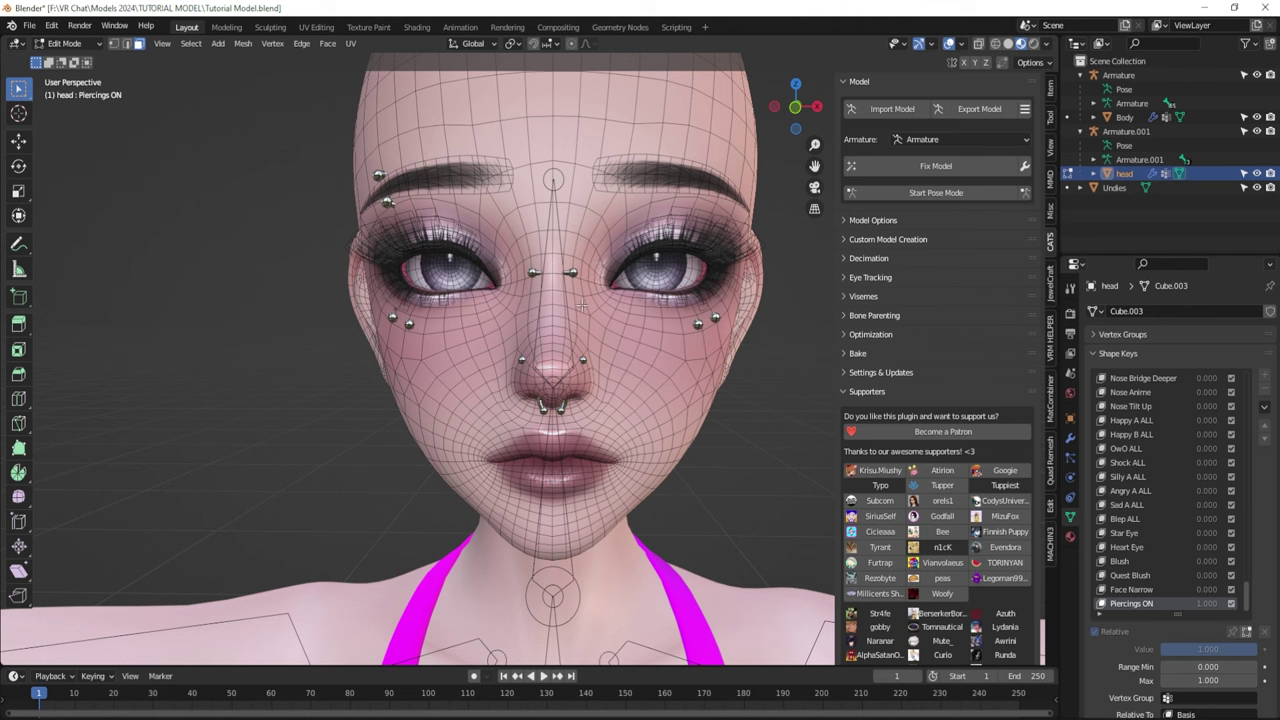
{"action": "scroll", "coordinate": [582, 305], "scroll_direction": "down", "scroll_amount": 2}
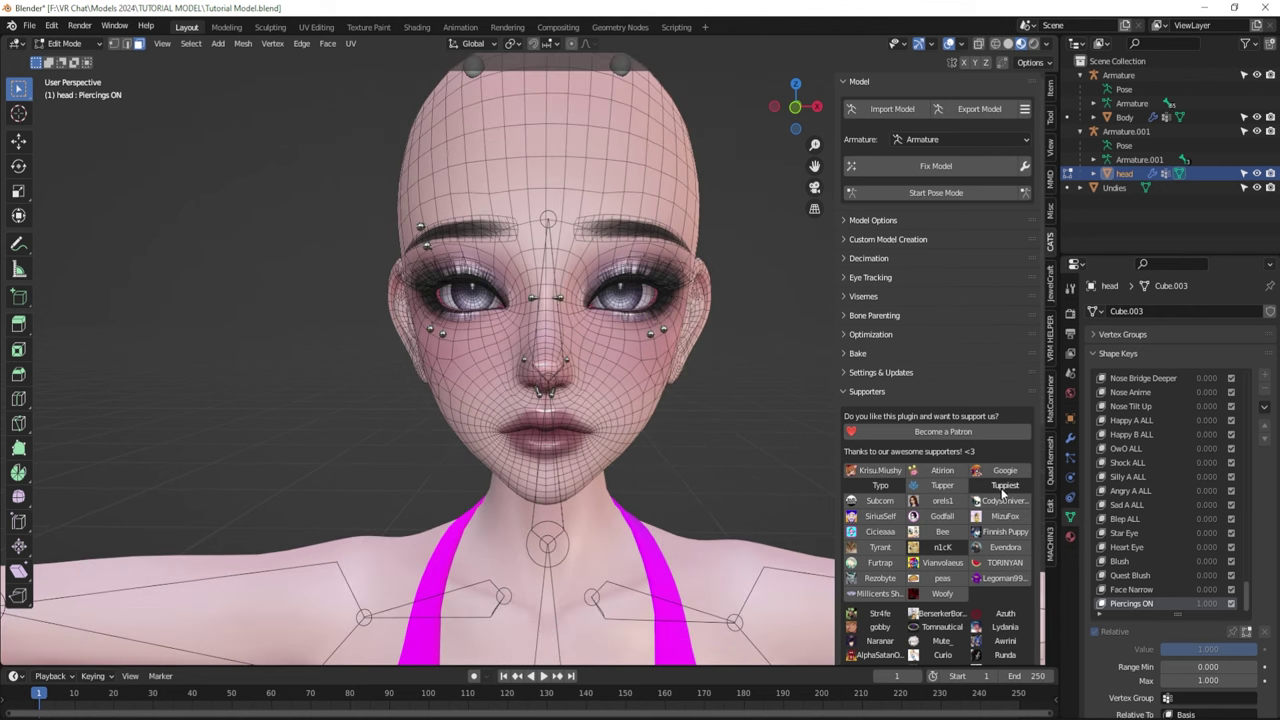
{"action": "key", "text": "Tab"}
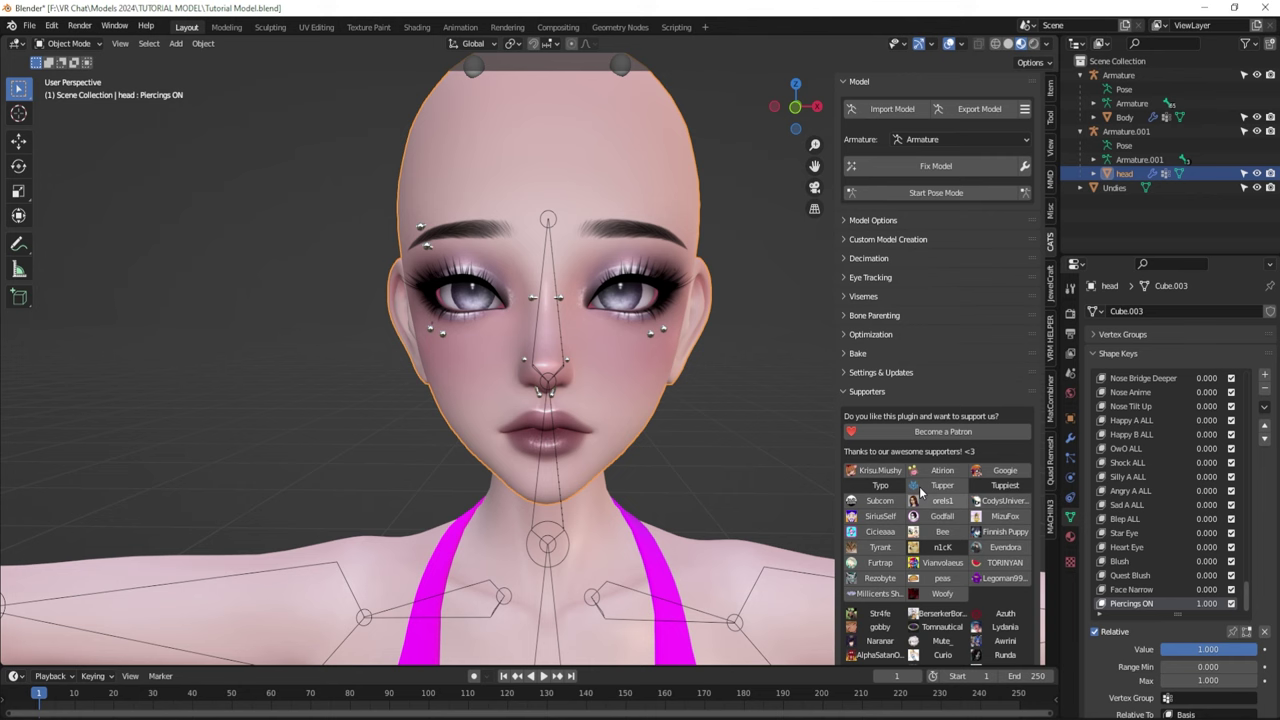
{"action": "mouse_move", "coordinate": [681, 424]}
{"action": "middle_mouse_down"}
{"action": "mouse_move", "coordinate": [657, 416]}
{"action": "mouse_move", "coordinate": [657, 396]}
{"action": "mouse_move", "coordinate": [655, 424]}
{"action": "mouse_move", "coordinate": [670, 435]}
{"action": "middle_mouse_up"}
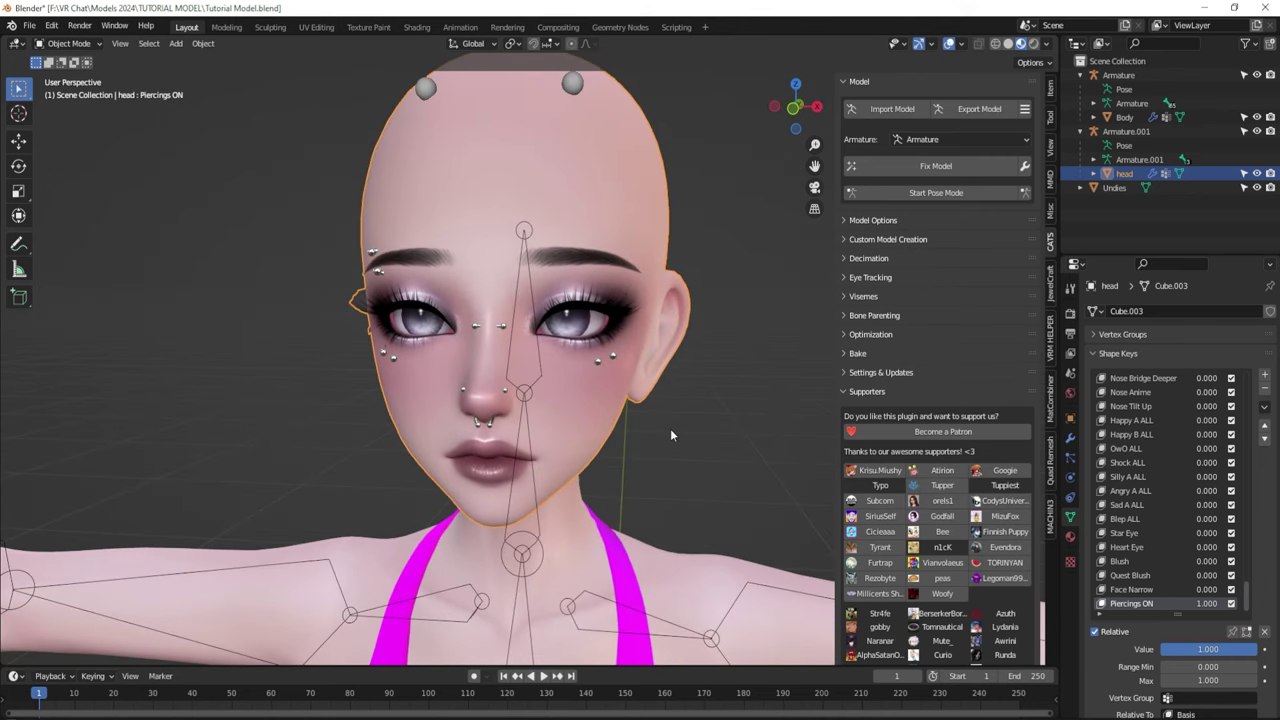
{"action": "mouse_move", "coordinate": [1218, 607]}
{"action": "left_mouse_down"}
{"action": "mouse_move", "coordinate": [1140, 607]}
{"action": "mouse_move", "coordinate": [1218, 607]}
{"action": "left_mouse_up"}
{"action": "left_click", "coordinate": [1264, 632]}
{"action": "scroll", "coordinate": [1130, 560], "scroll_direction": "up", "scroll_amount": 10}
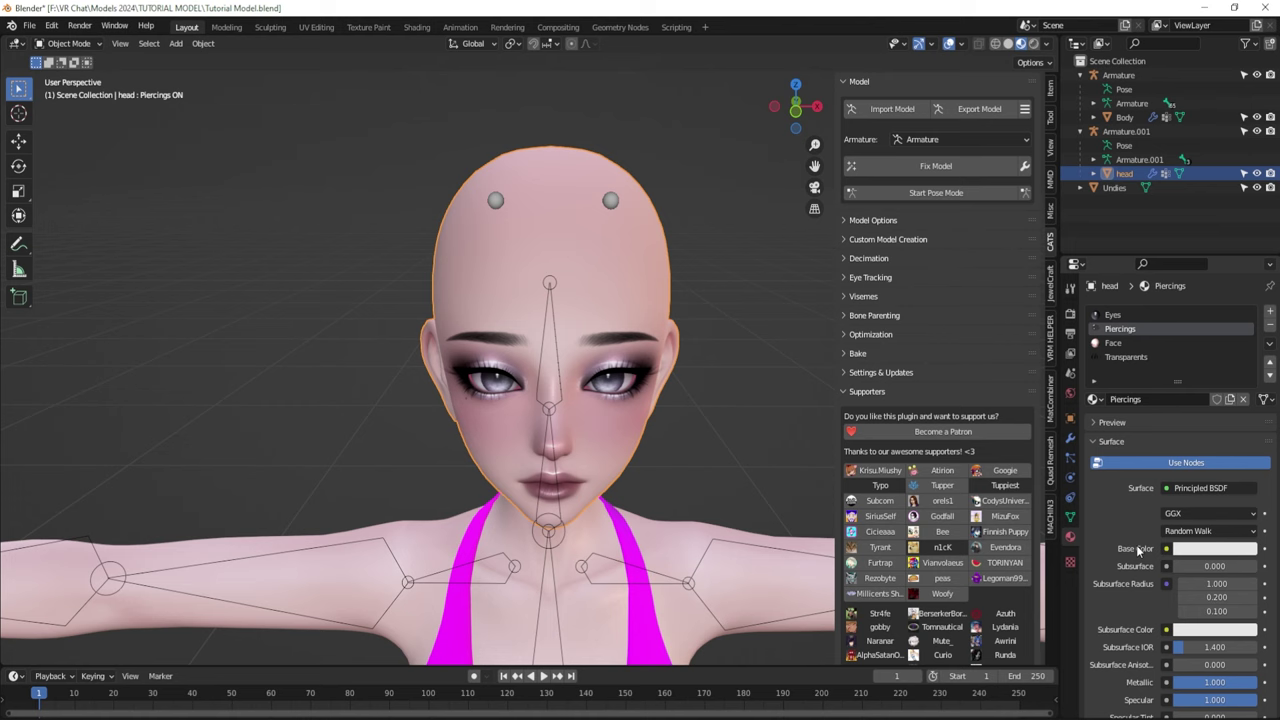
- Look over the avatar's head from the front and at an angle with the piercings off, and clear the selection
{"action": "middle_click_drag", "start_coordinate": [750, 487], "coordinate": [752, 463]}
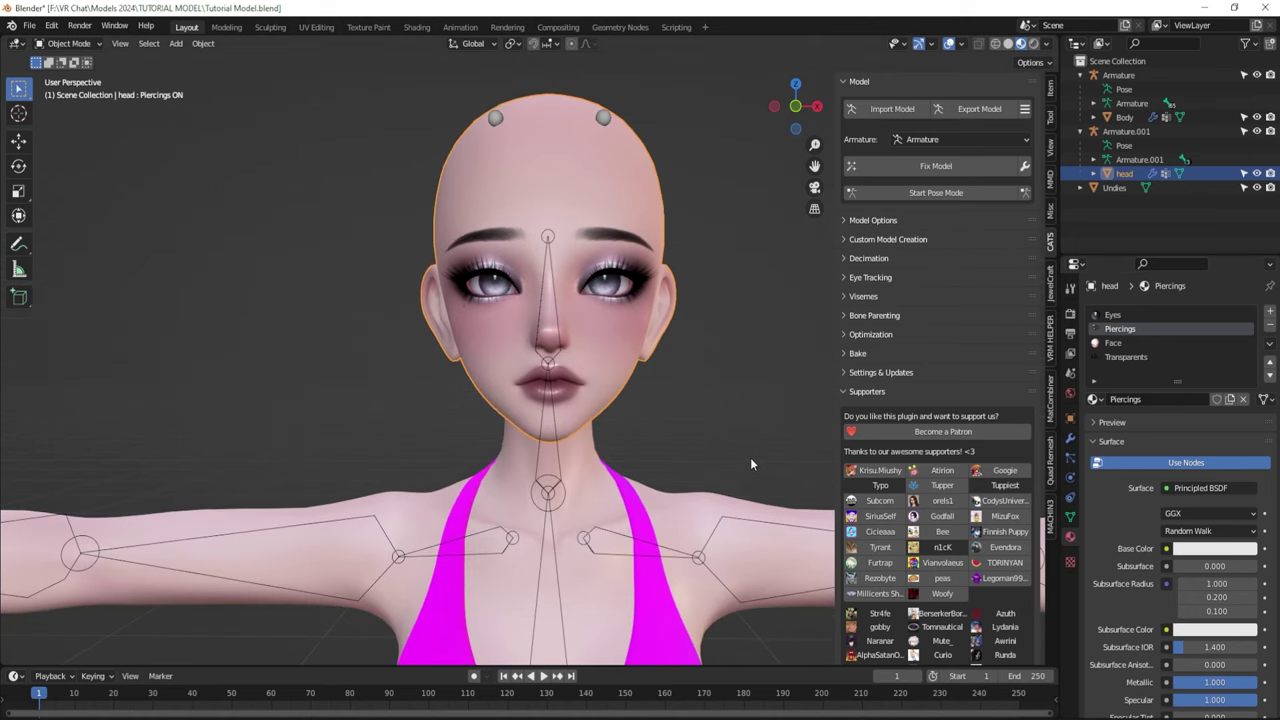
{"action": "middle_click_drag", "start_coordinate": [600, 455], "coordinate": [524, 468]}
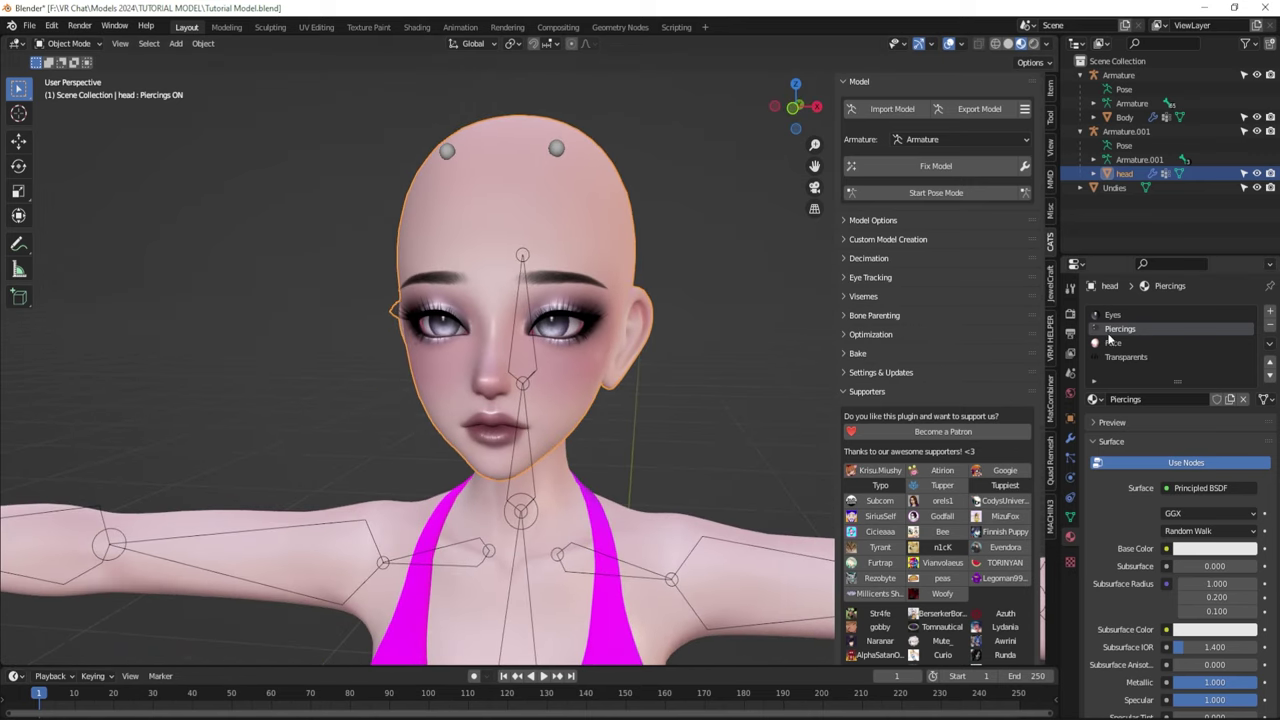
{"action": "middle_click_drag", "start_coordinate": [570, 420], "coordinate": [710, 425]}
{"action": "scroll", "coordinate": [685, 424], "scroll_direction": "down", "scroll_amount": 2}
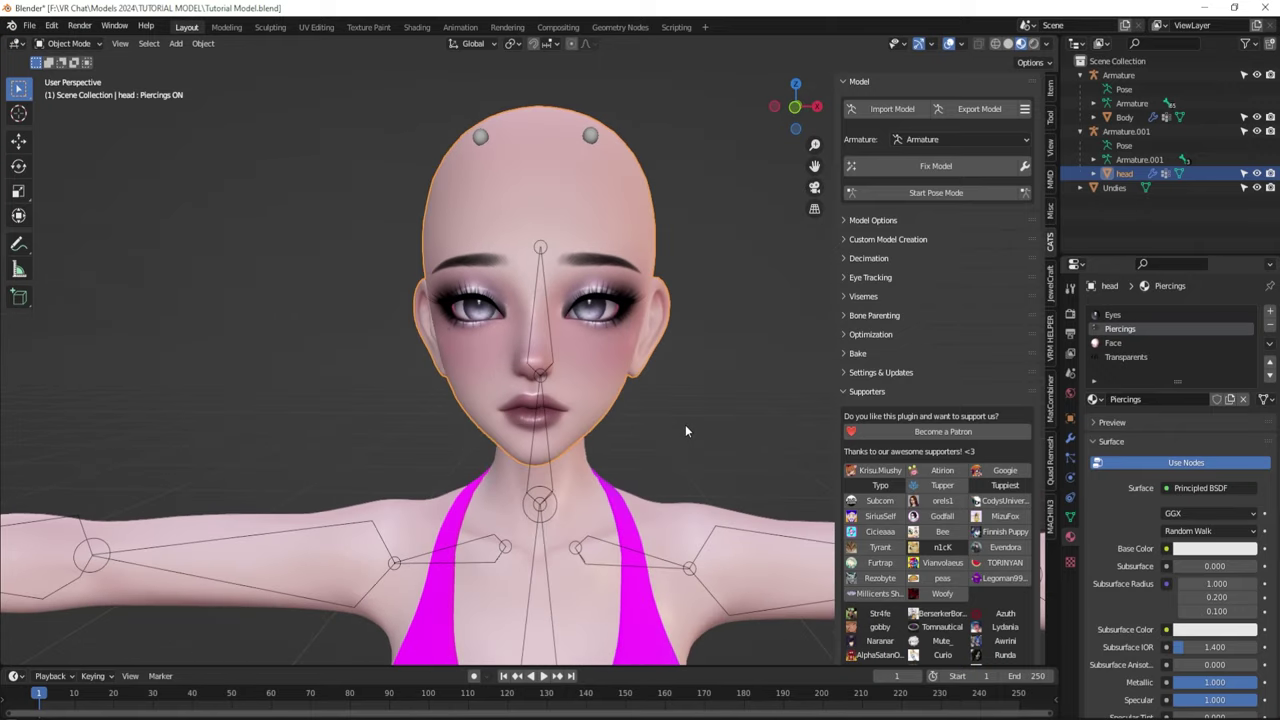
{"action": "scroll", "coordinate": [677, 421], "scroll_direction": "down", "scroll_amount": 2}
{"action": "scroll", "coordinate": [680, 415], "scroll_direction": "up", "scroll_amount": 3}
{"action": "left_click", "coordinate": [703, 379]}
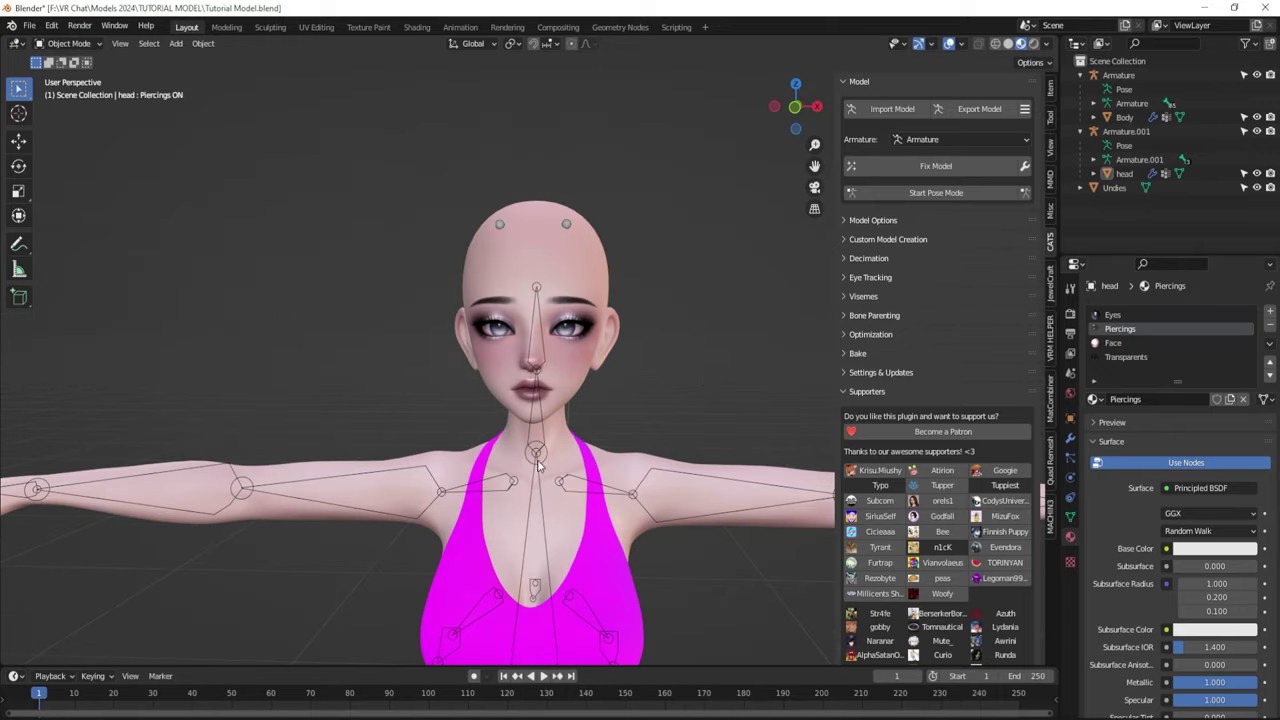
- Move the head's armature, Armature.001, about 1.18 mm in Y and -5.62 mm in Z in right orthographic view to refit the neck
{"action": "middle_click_drag", "start_coordinate": [557, 390], "coordinate": [390, 417]}
{"action": "scroll", "coordinate": [390, 417], "scroll_direction": "up", "scroll_amount": 4}
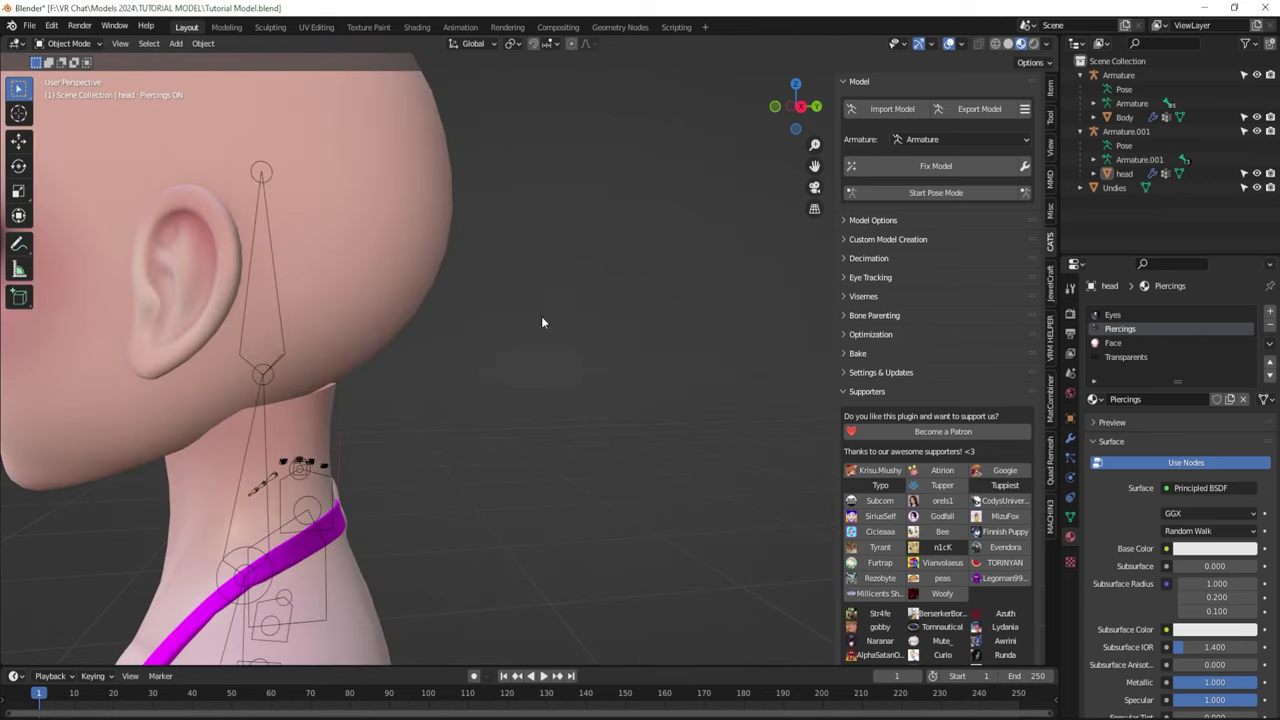
{"action": "left_click", "coordinate": [801, 106]}
{"action": "left_click", "coordinate": [1126, 131]}
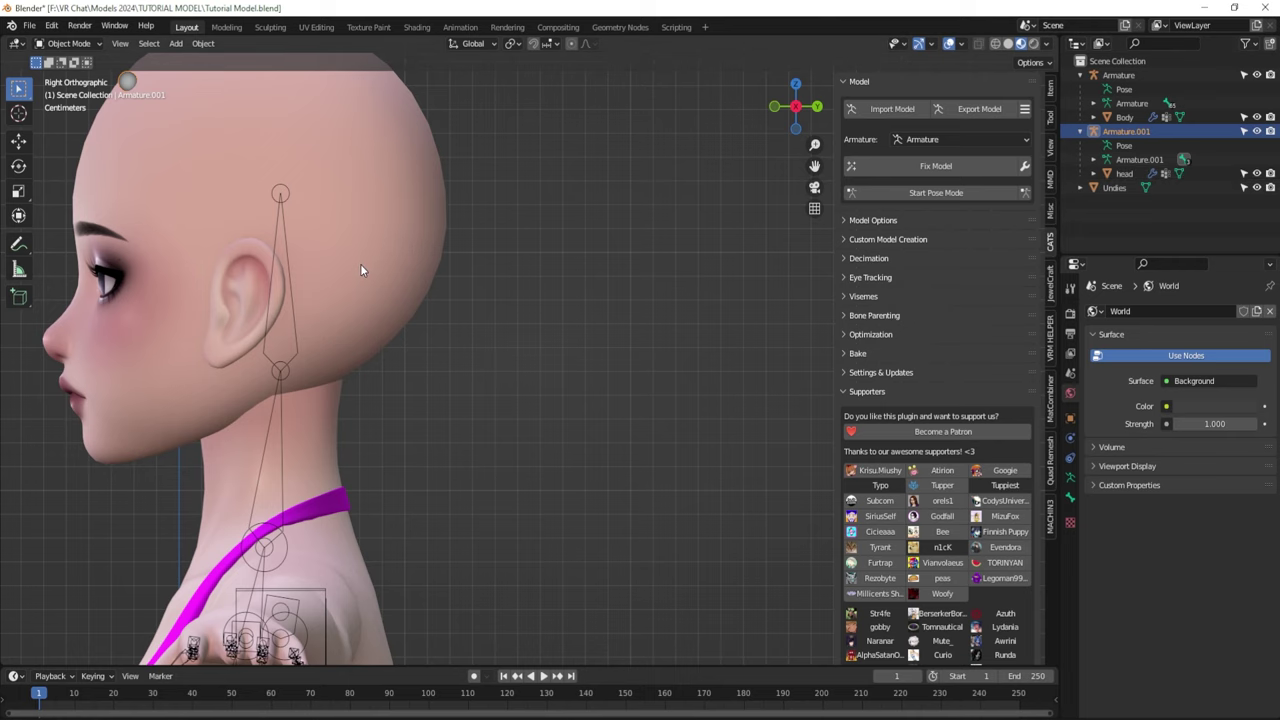
{"action": "key", "text": "g"}
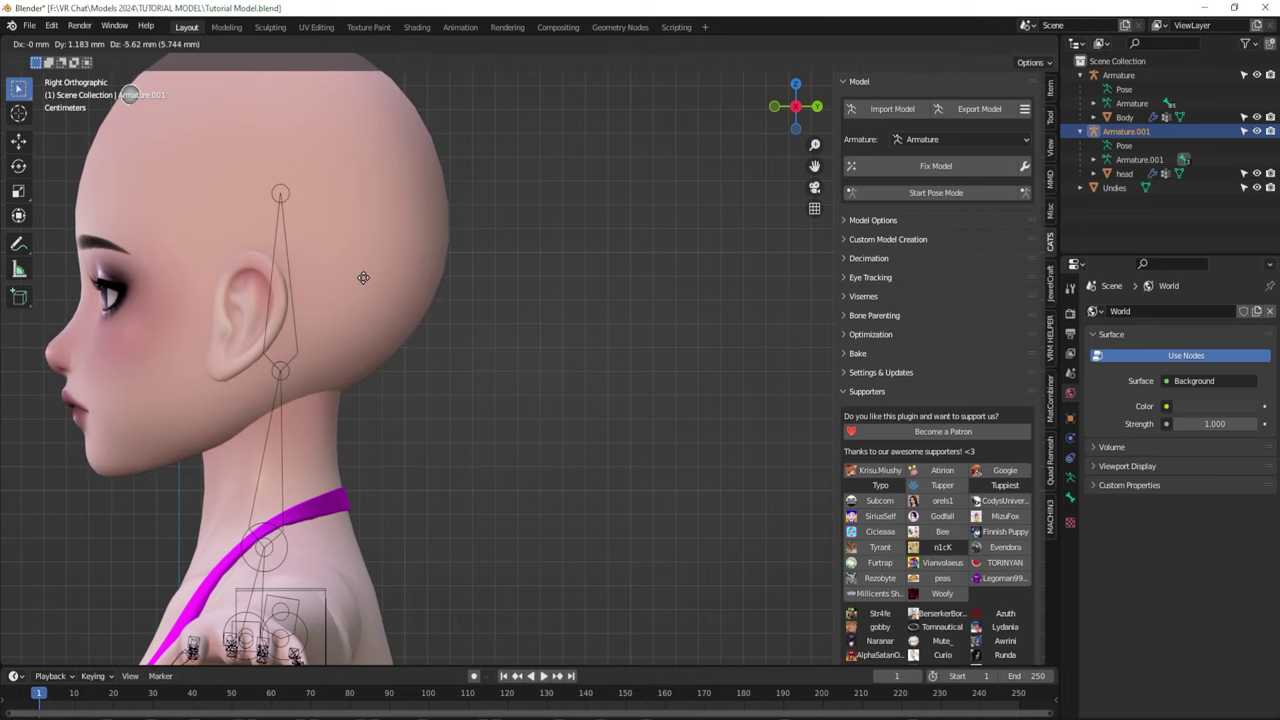
{"action": "left_click", "coordinate": [363, 277]}
{"action": "left_click", "coordinate": [773, 106]}
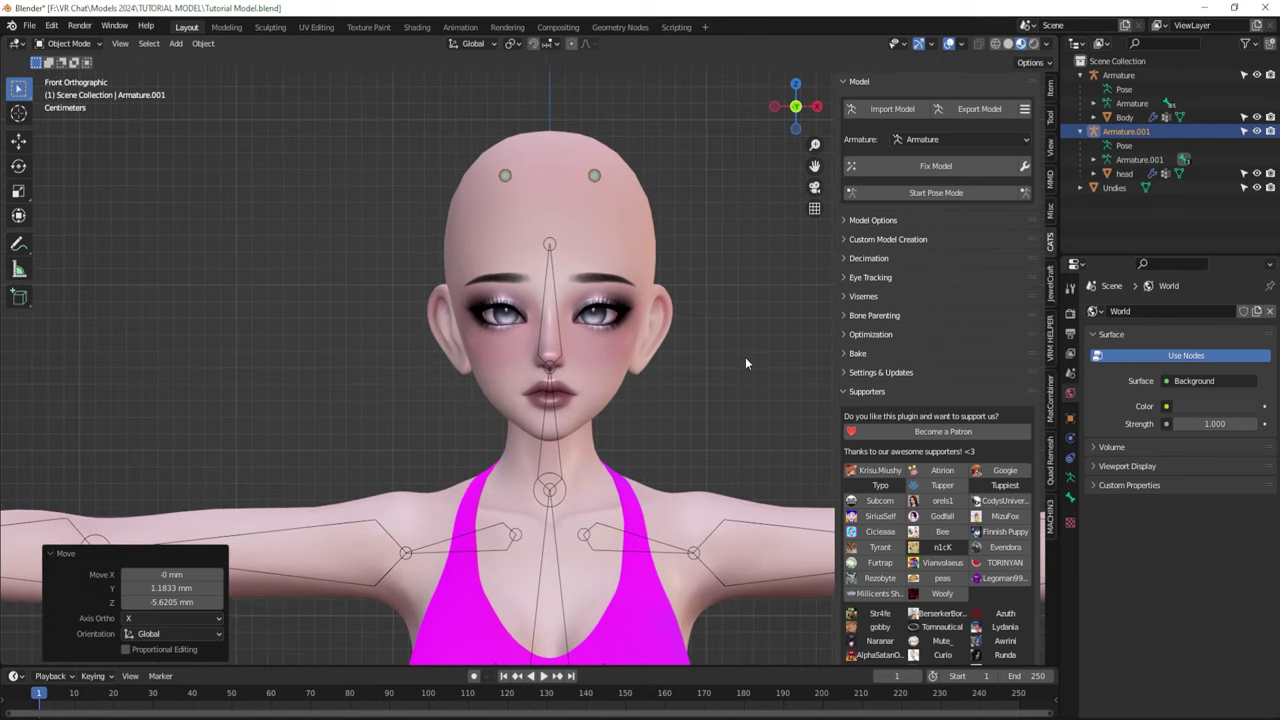
{"action": "middle_click_drag", "start_coordinate": [721, 373], "coordinate": [608, 413]}
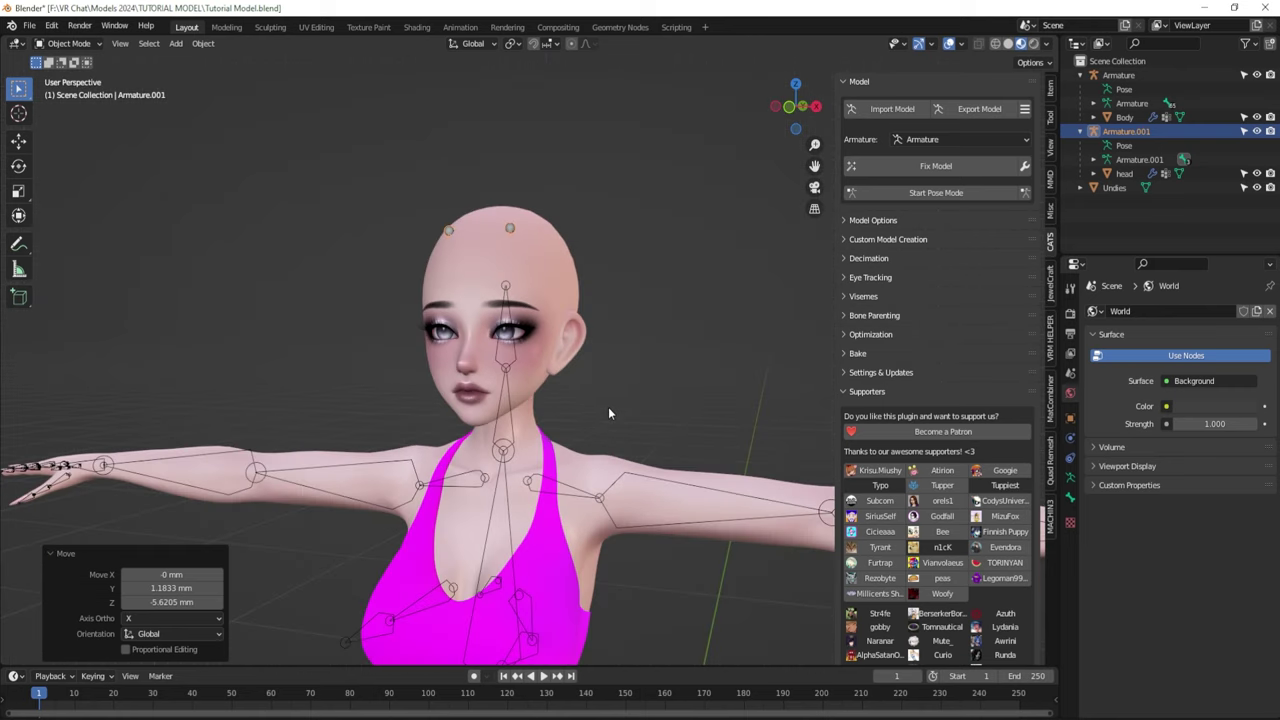
- Deselect everything and look at the armatures available as the CATS target, choosing Armature
{"action": "left_click", "coordinate": [613, 272]}
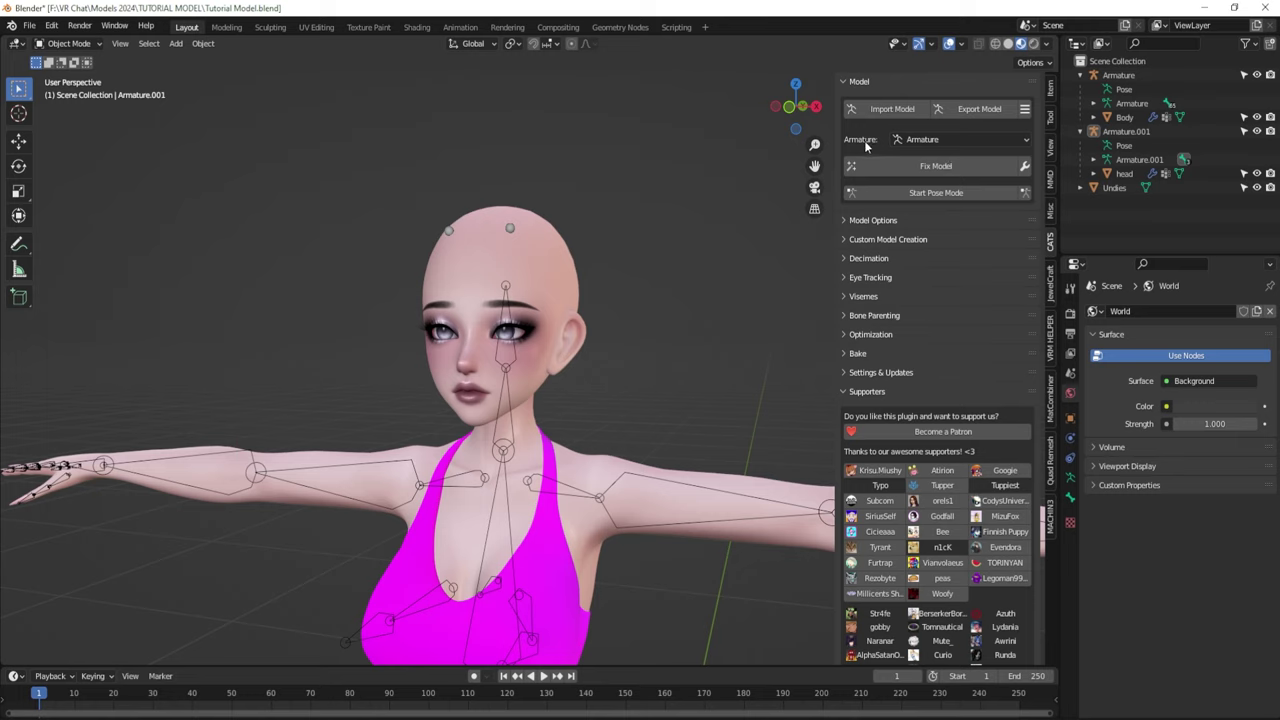
{"action": "left_click", "coordinate": [977, 142]}
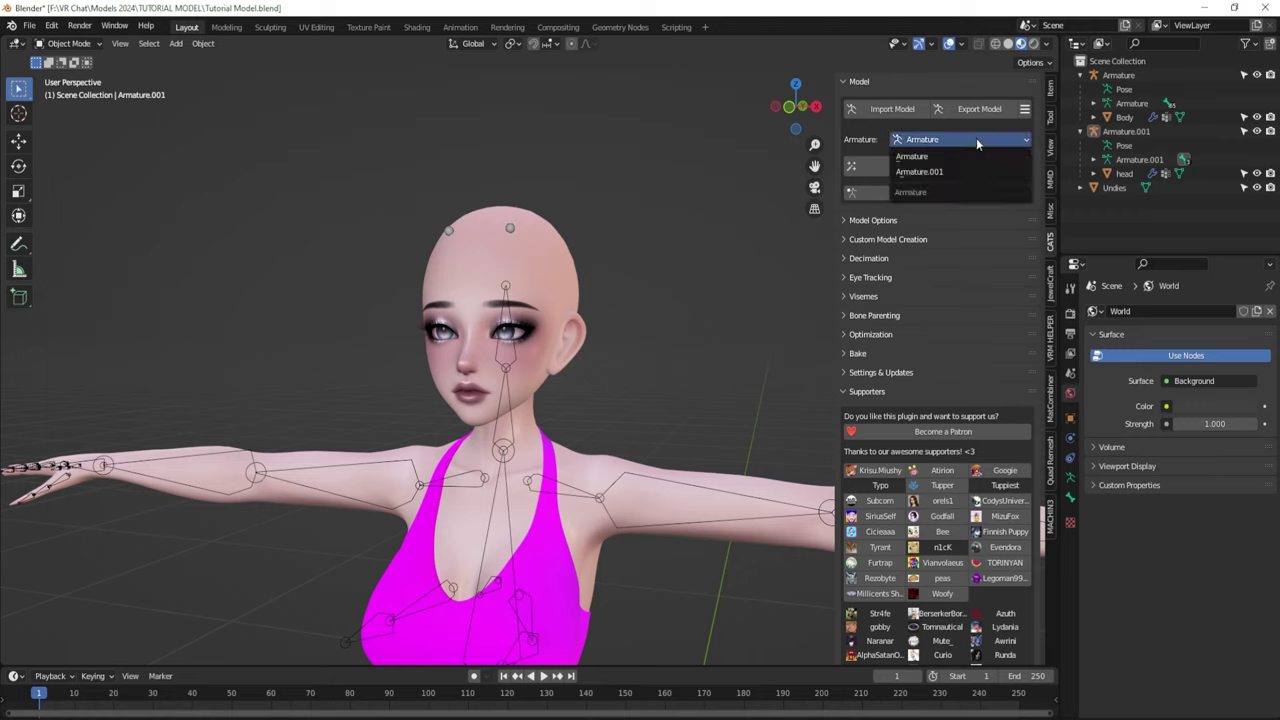
{"action": "left_click", "coordinate": [917, 157]}
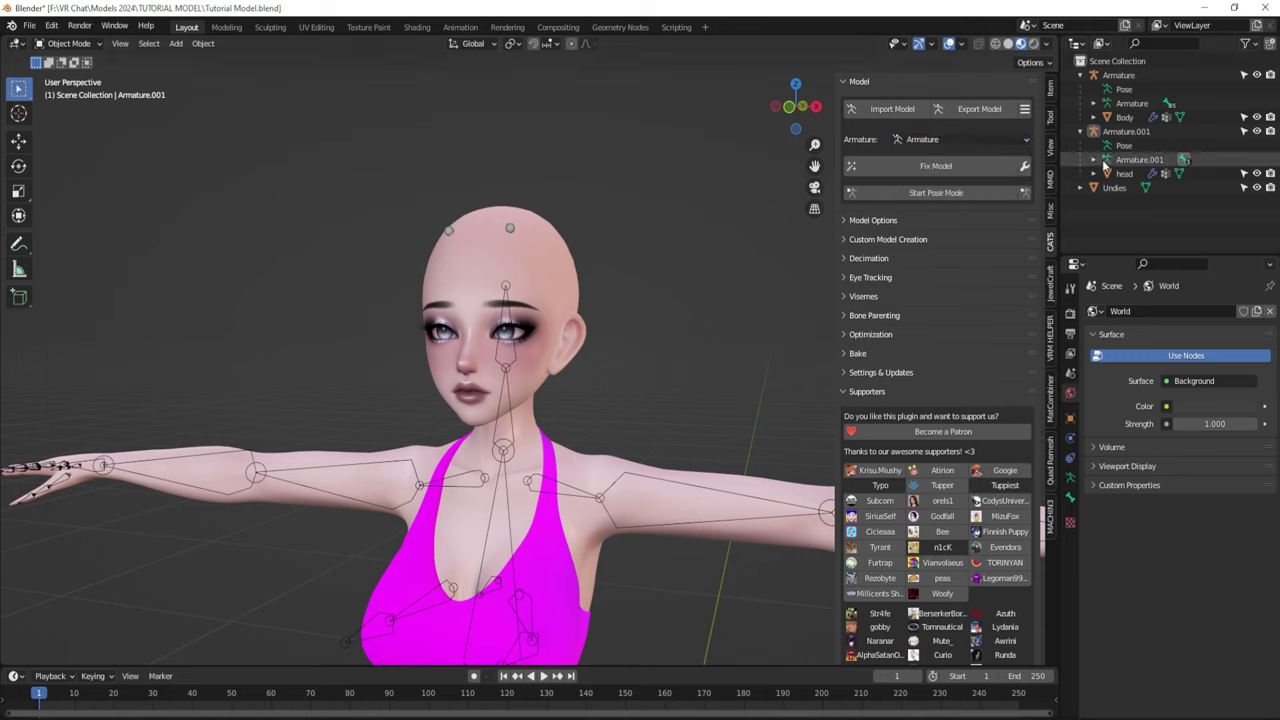
- Rename the body's armature object to Armature 1 and the head's armature object to Armature 2
{"action": "left_click", "coordinate": [1120, 75]}
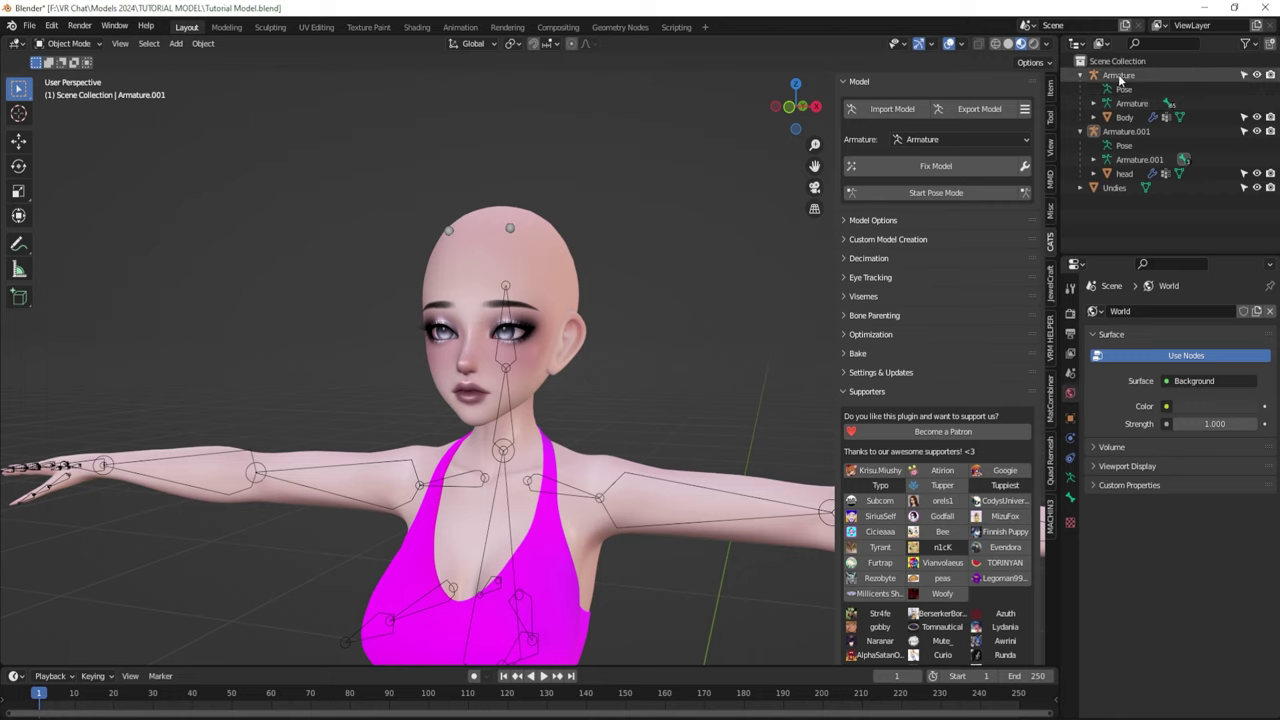
{"action": "double_click", "coordinate": [1127, 74]}
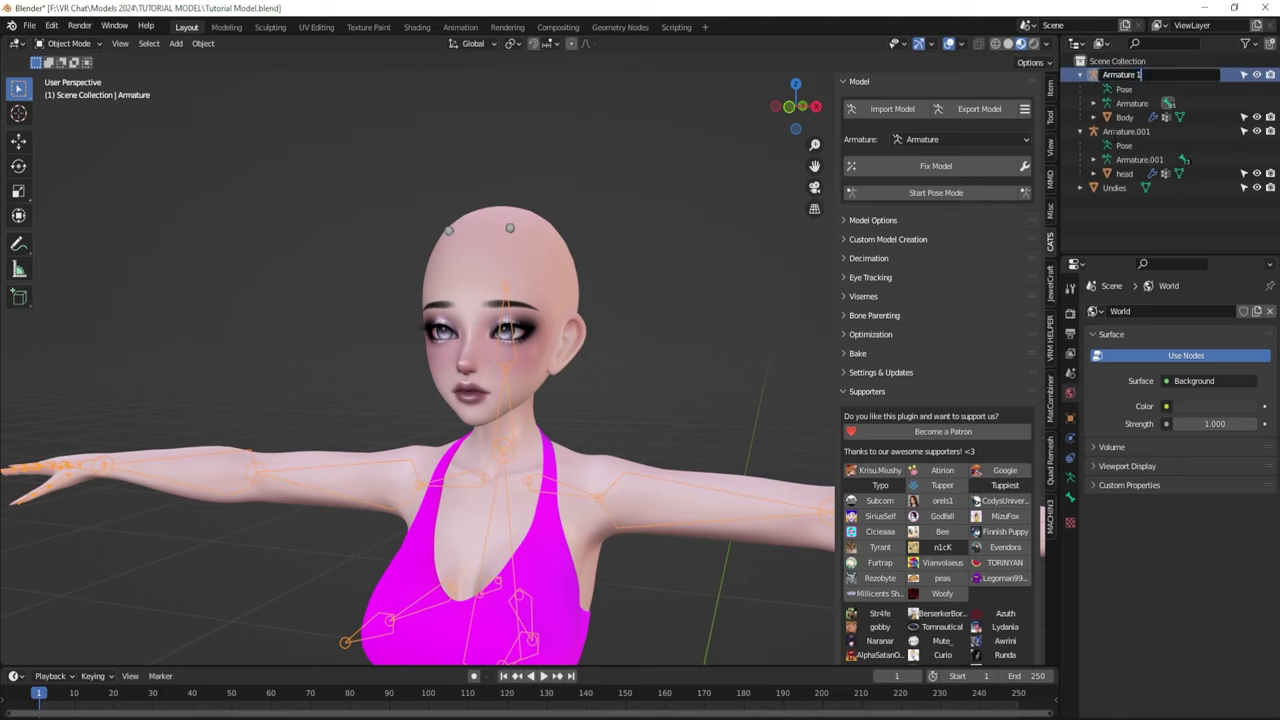
{"action": "key", "text": "Return"}
{"action": "double_click", "coordinate": [1127, 74]}
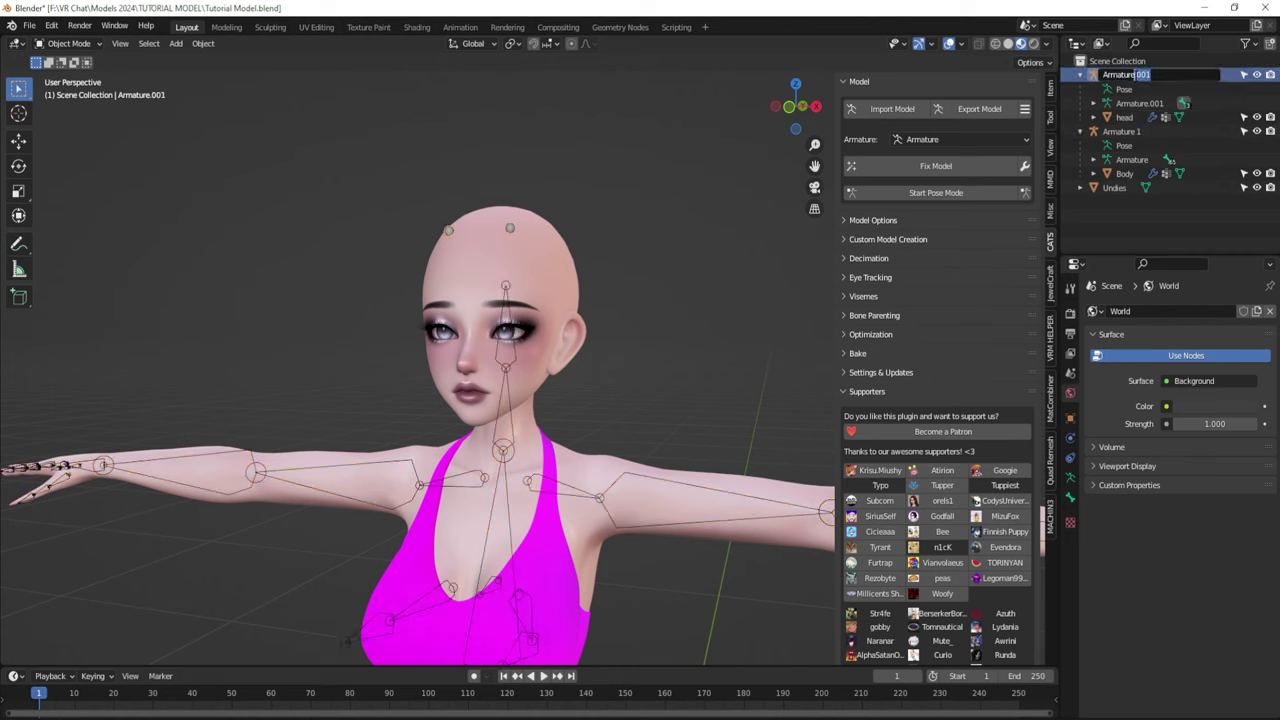
{"action": "type", "text": "2"}
{"action": "key", "text": "Return"}
- Select the head's armature data and set the CATS target armature to Armature.001
{"action": "left_click", "coordinate": [1149, 165]}
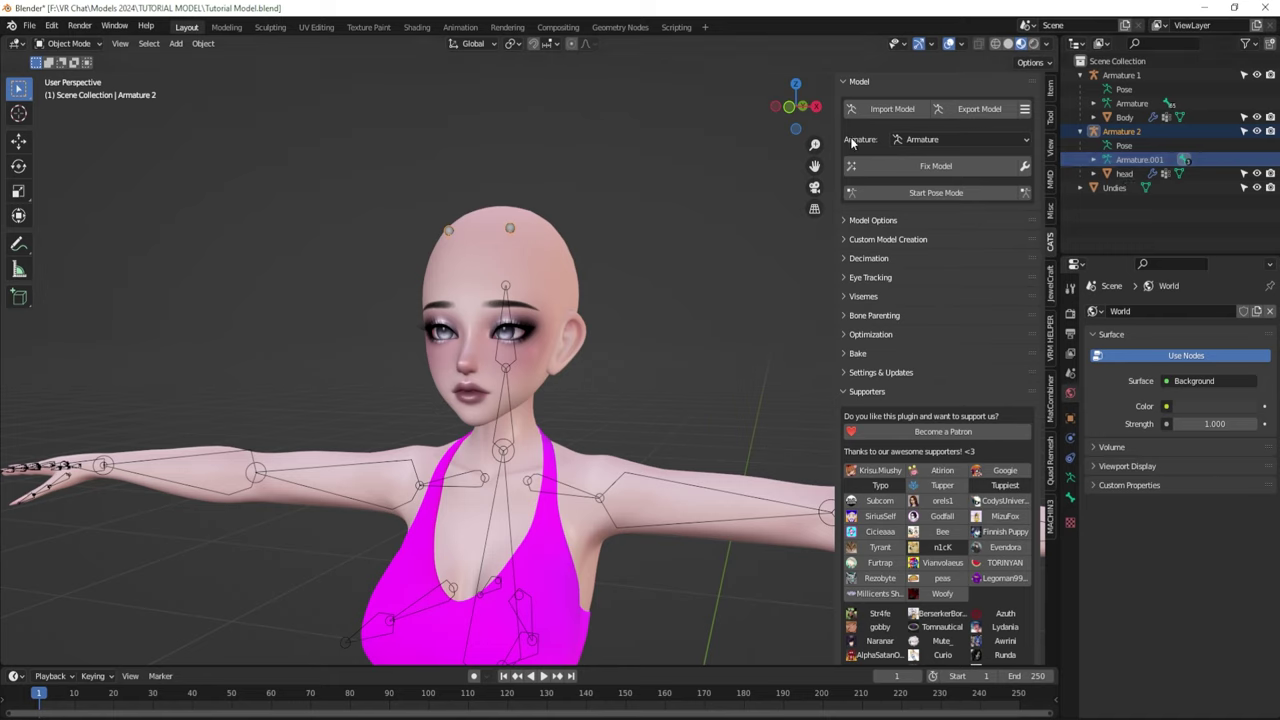
{"action": "left_click", "coordinate": [918, 141]}
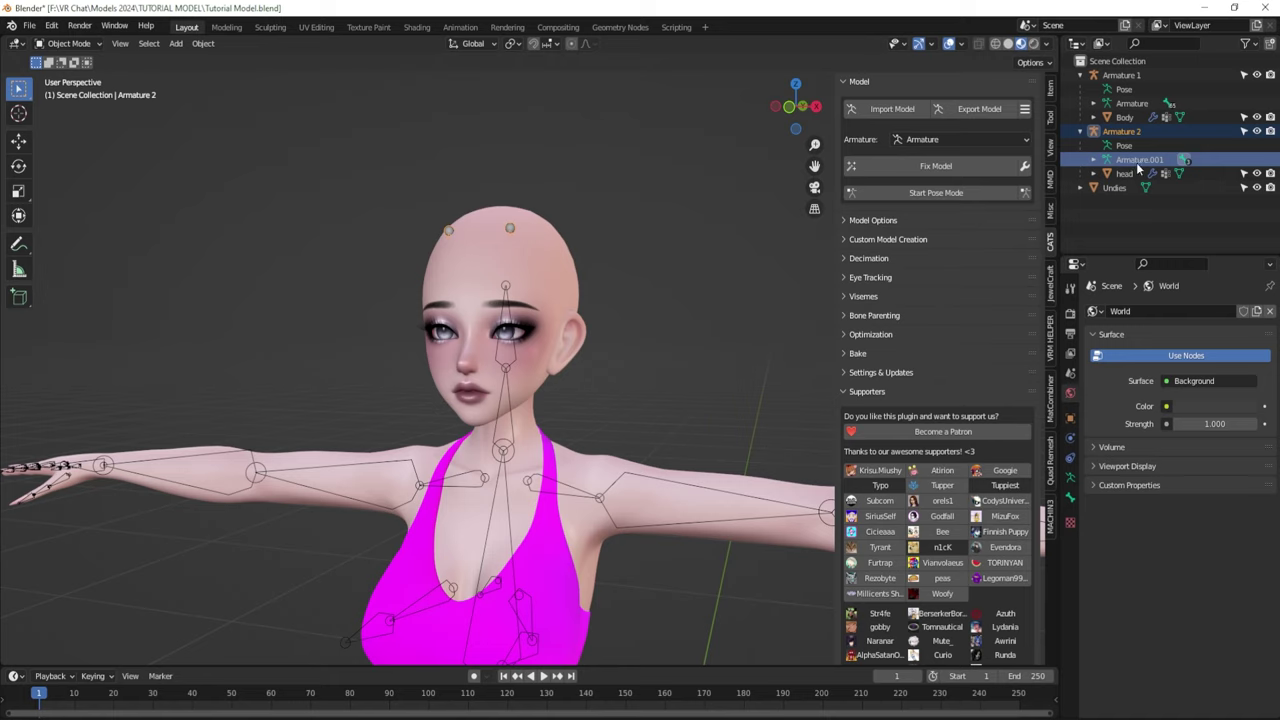
{"action": "left_click", "coordinate": [938, 142]}
{"action": "left_click", "coordinate": [942, 140]}
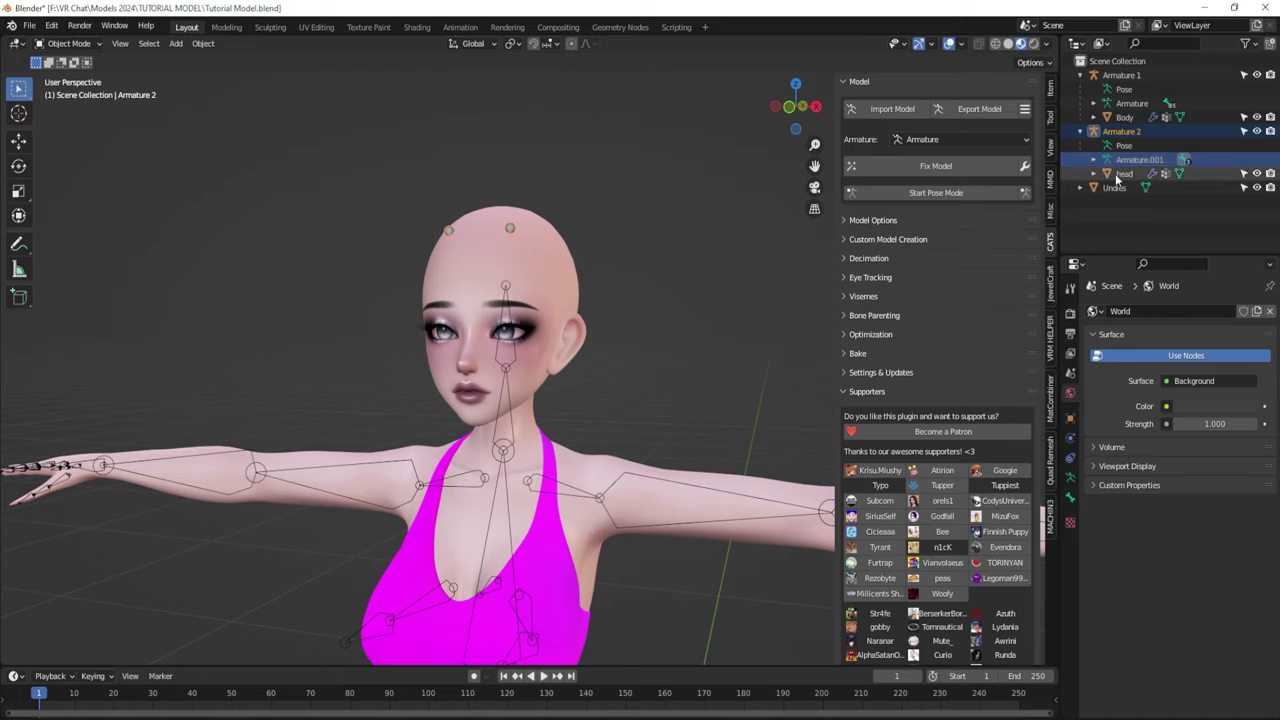
{"action": "left_click", "coordinate": [939, 140]}
{"action": "left_click", "coordinate": [945, 170]}
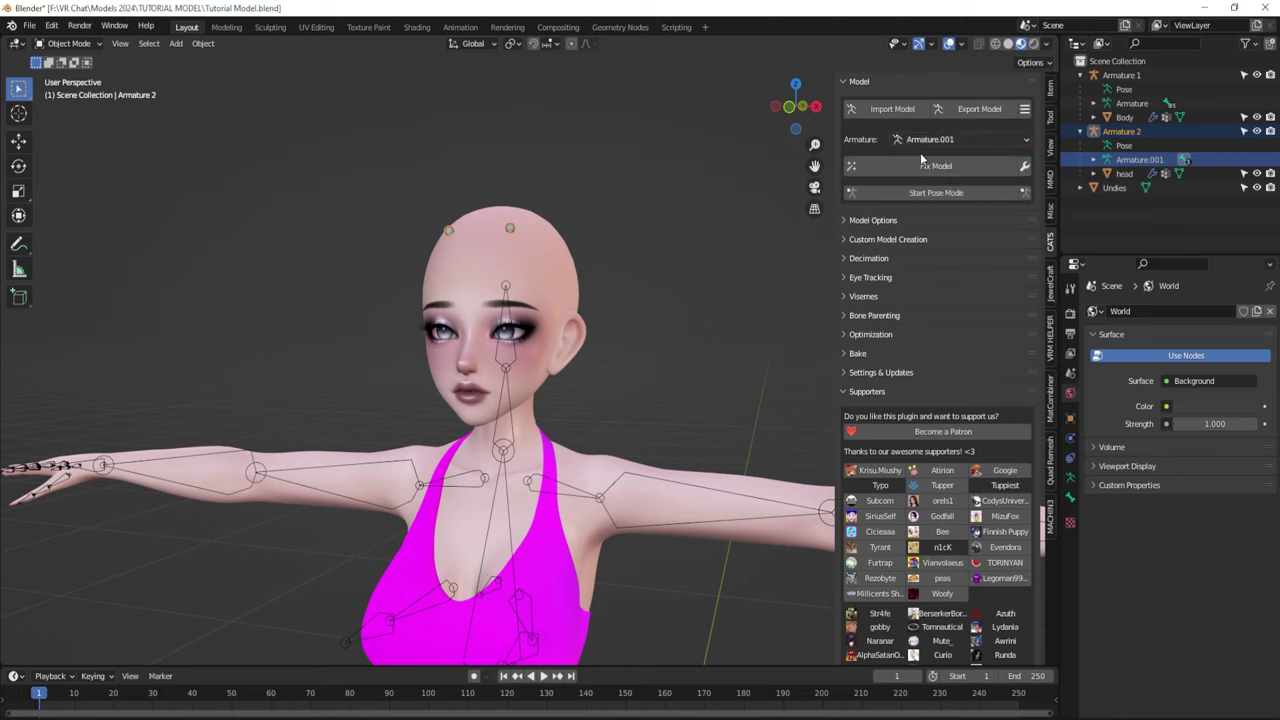
- Turn off Connect Bones and Fix Materials in the Fix Model settings and run Fix Model on the head's armature
{"action": "left_click", "coordinate": [1024, 167]}
{"action": "left_click", "coordinate": [950, 259]}
{"action": "left_click", "coordinate": [950, 273]}
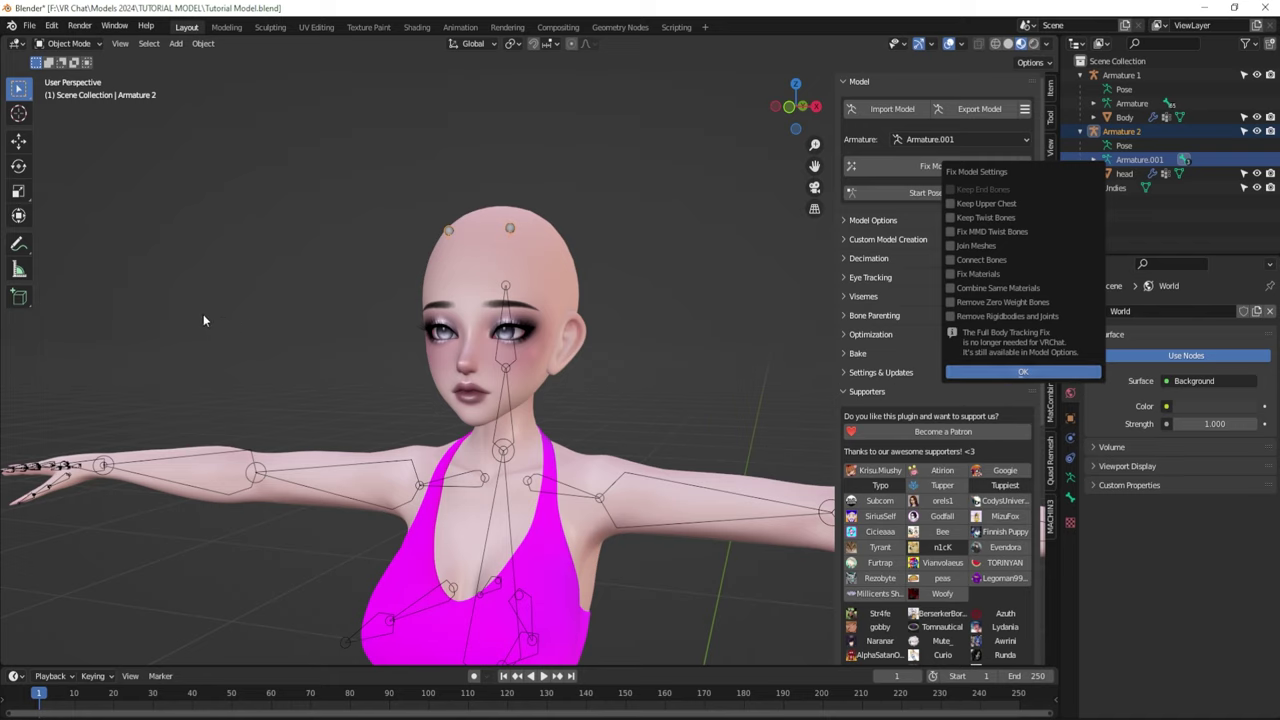
{"action": "left_click", "coordinate": [1002, 369]}
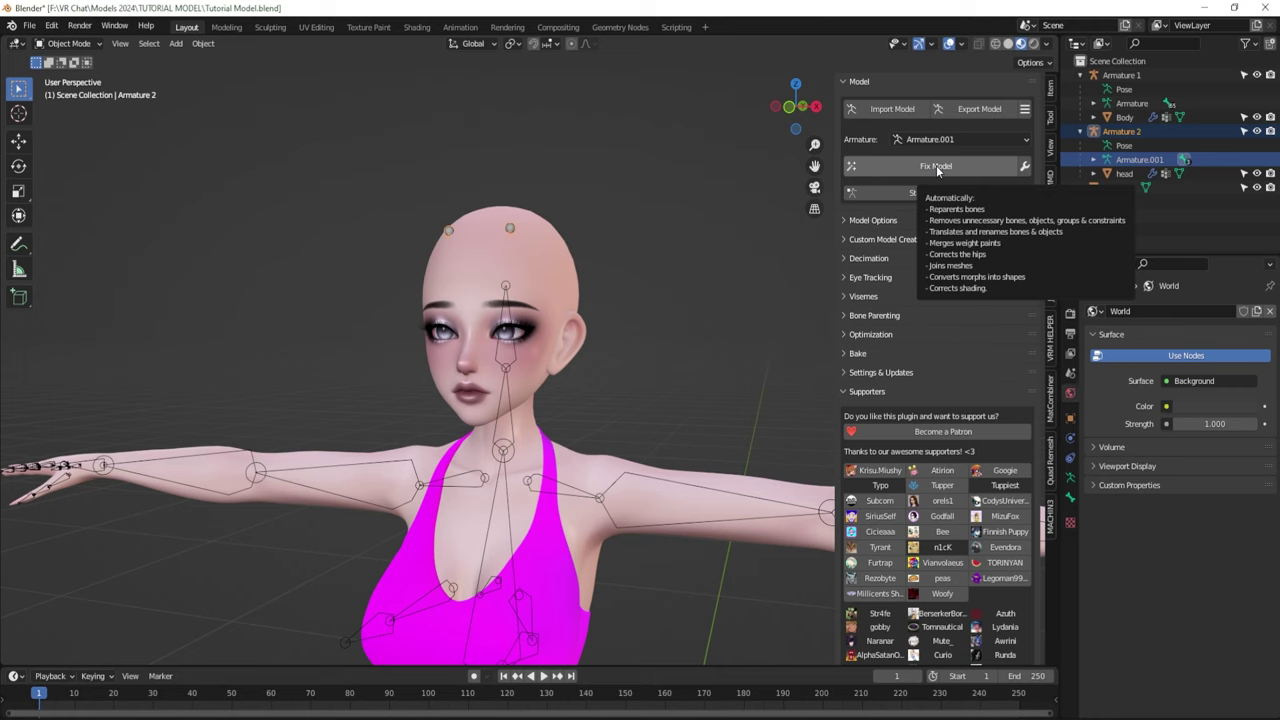
{"action": "left_click", "coordinate": [937, 168]}
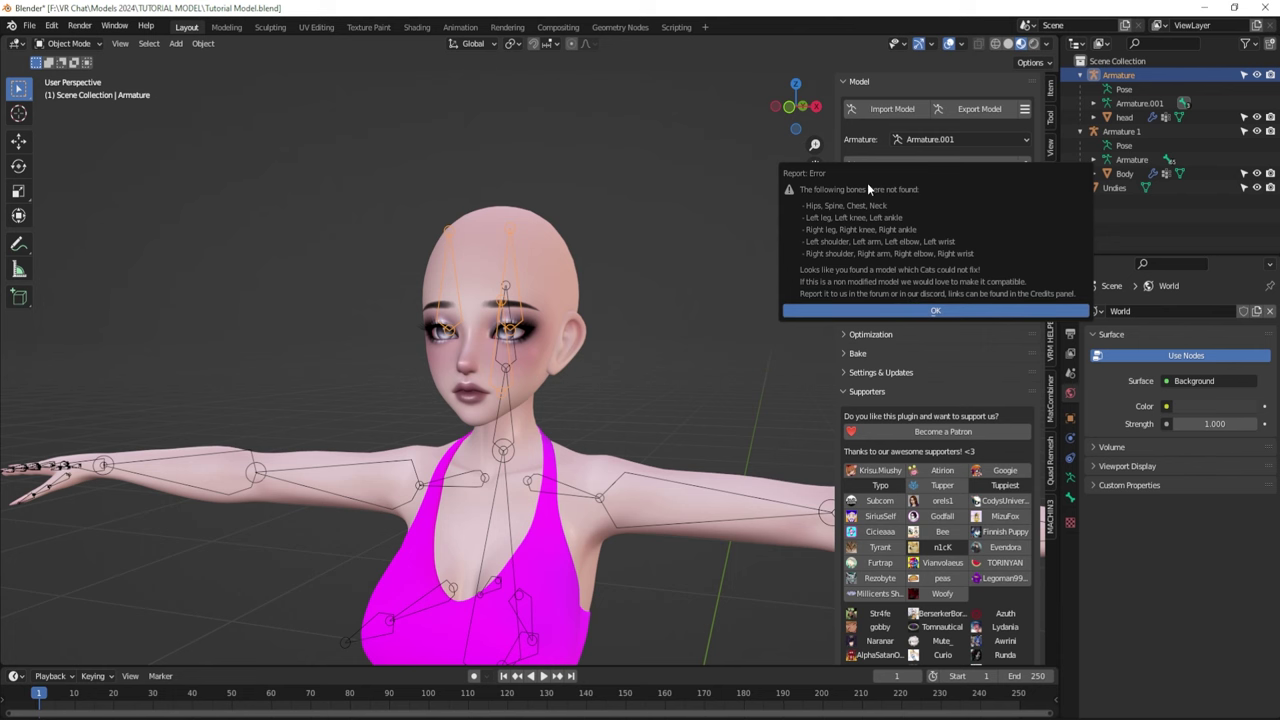
- Examine the head armature's bones against the body's neck and head bones from the right side and nearby angles
{"action": "key", "text": "KP_3"}
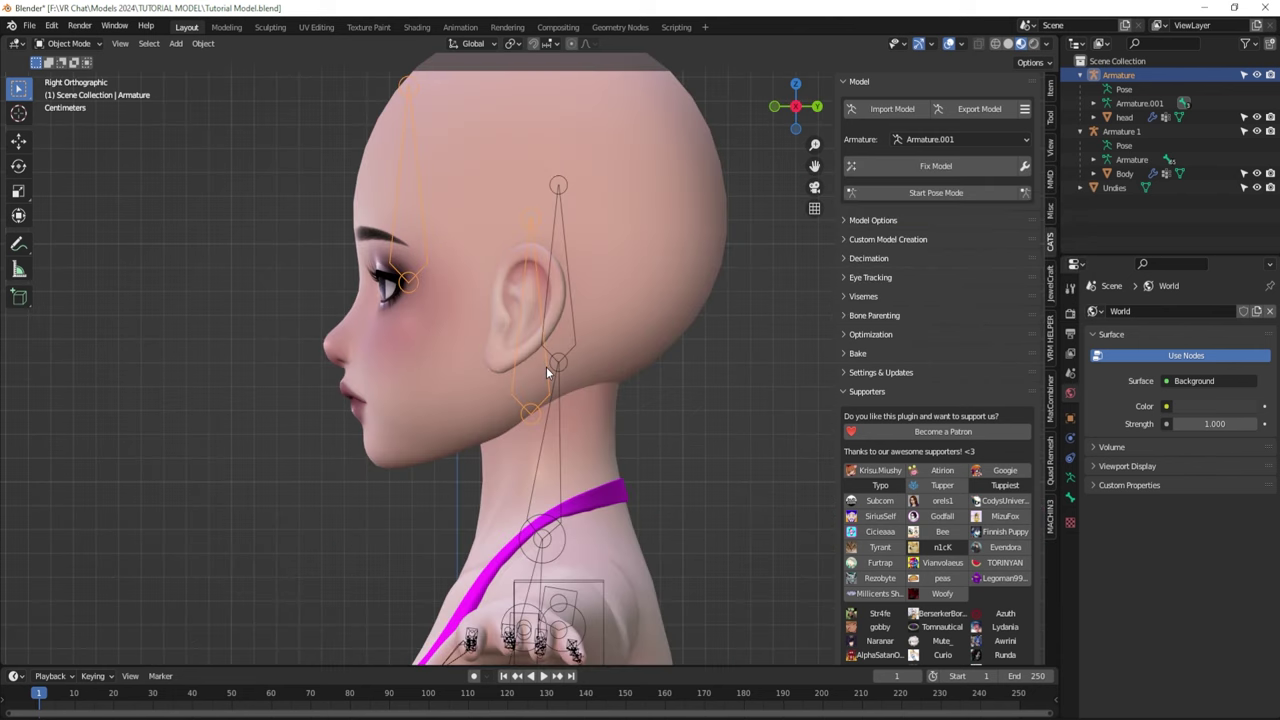
{"action": "left_click", "coordinate": [546, 366]}
{"action": "left_click", "coordinate": [546, 368]}
{"action": "scroll", "coordinate": [458, 298], "scroll_direction": "down", "scroll_amount": 3}
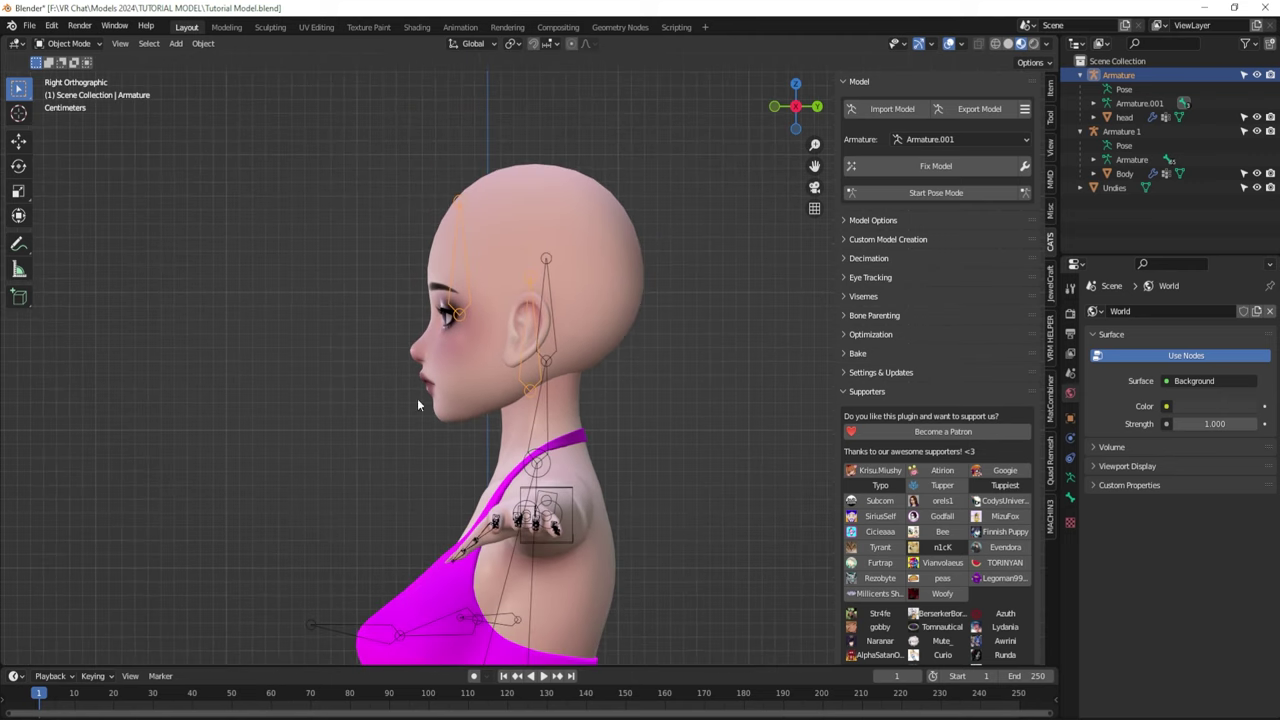
{"action": "middle_click_drag", "start_coordinate": [417, 398], "coordinate": [476, 365]}
{"action": "scroll", "coordinate": [476, 365], "scroll_direction": "up", "scroll_amount": 3}
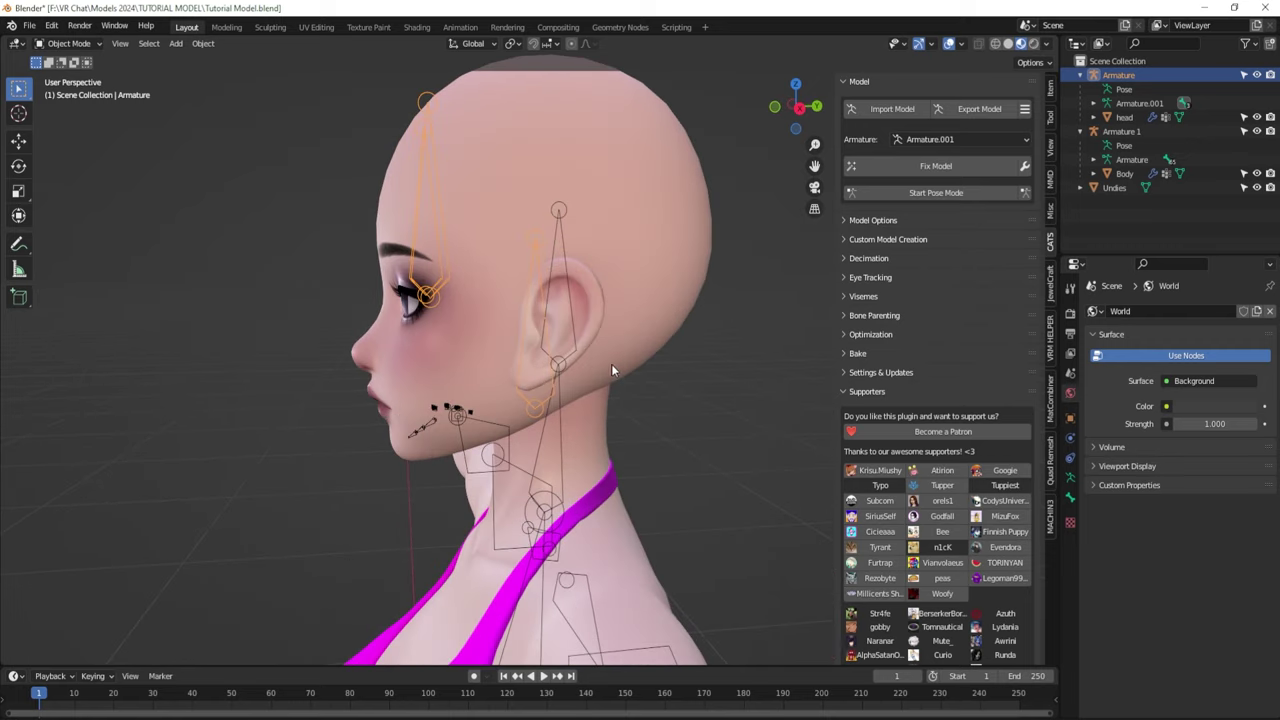
{"action": "middle_click_drag", "start_coordinate": [611, 369], "coordinate": [575, 364]}
{"action": "scroll", "coordinate": [575, 364], "scroll_direction": "down", "scroll_amount": 2}
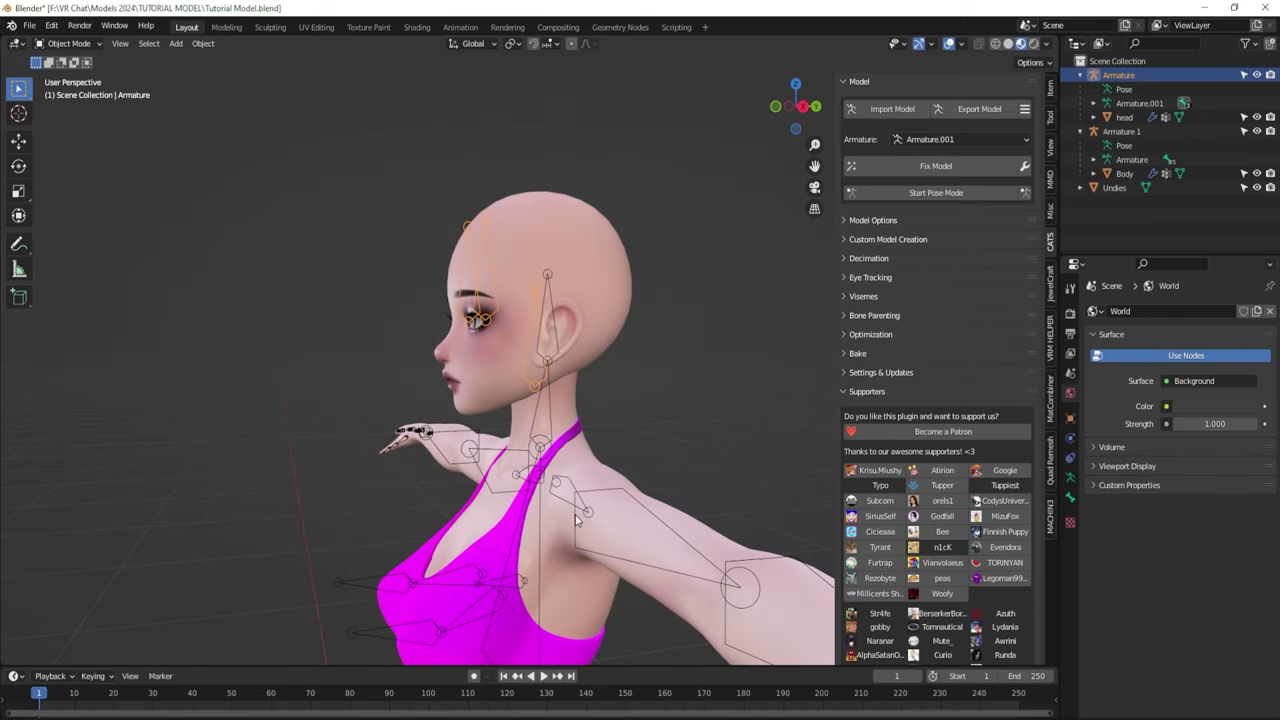
- Turn off Join Meshes and Remove Zero Weight Bones and turn on Merge All Bones in the CATS Merge Armatures settings
{"action": "left_click", "coordinate": [1124, 117]}
{"action": "left_click", "coordinate": [1124, 173]}
{"action": "scroll", "coordinate": [496, 392], "scroll_direction": "down", "scroll_amount": 2}
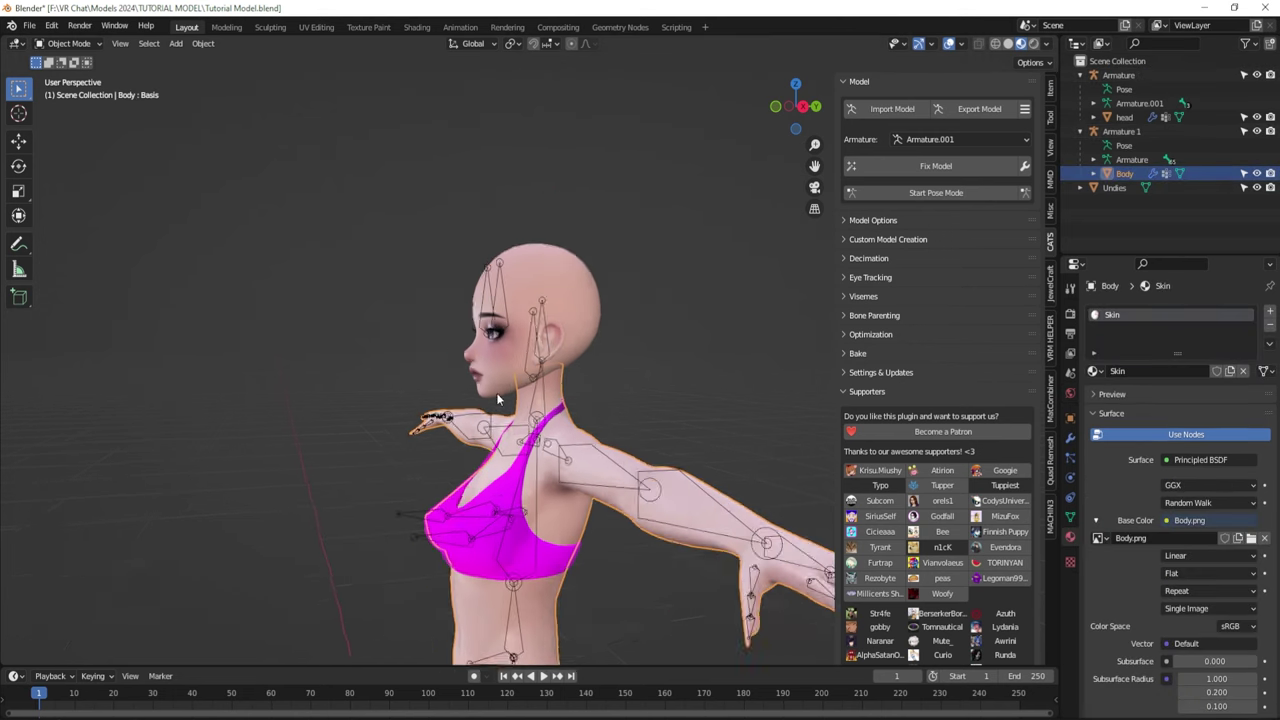
{"action": "middle_click_drag", "start_coordinate": [496, 397], "coordinate": [615, 393]}
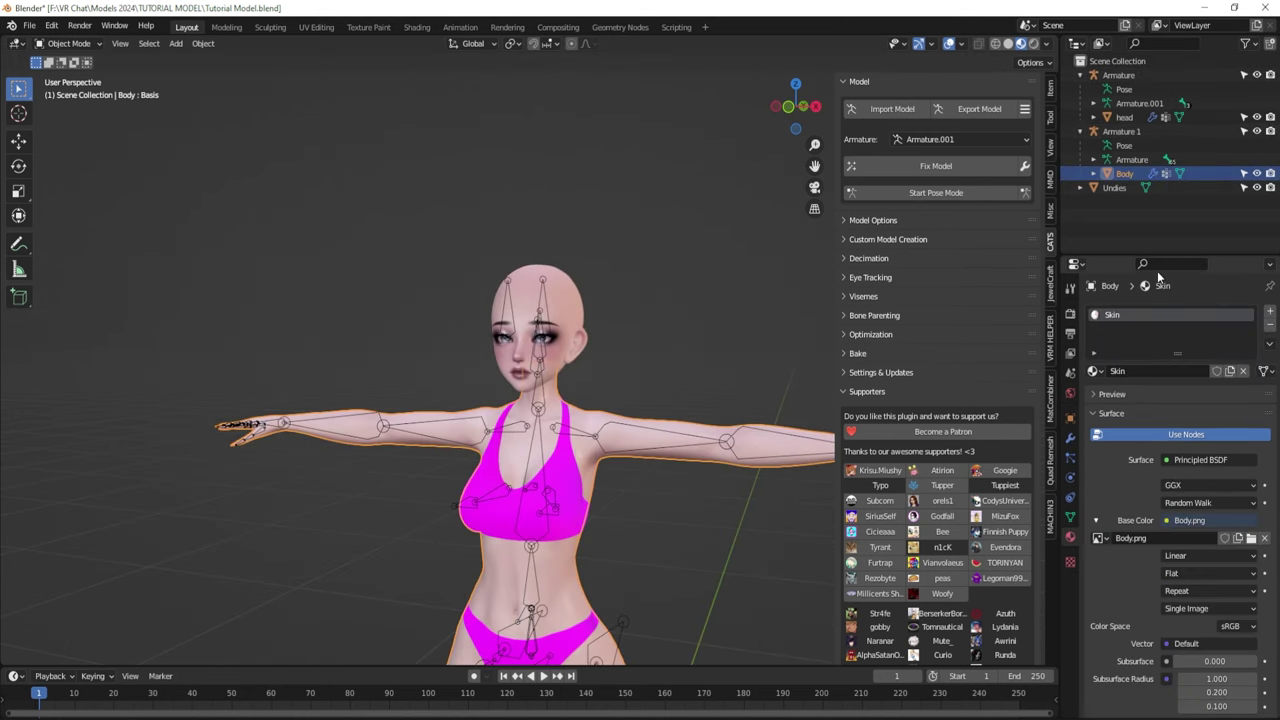
{"action": "left_click", "coordinate": [845, 239]}
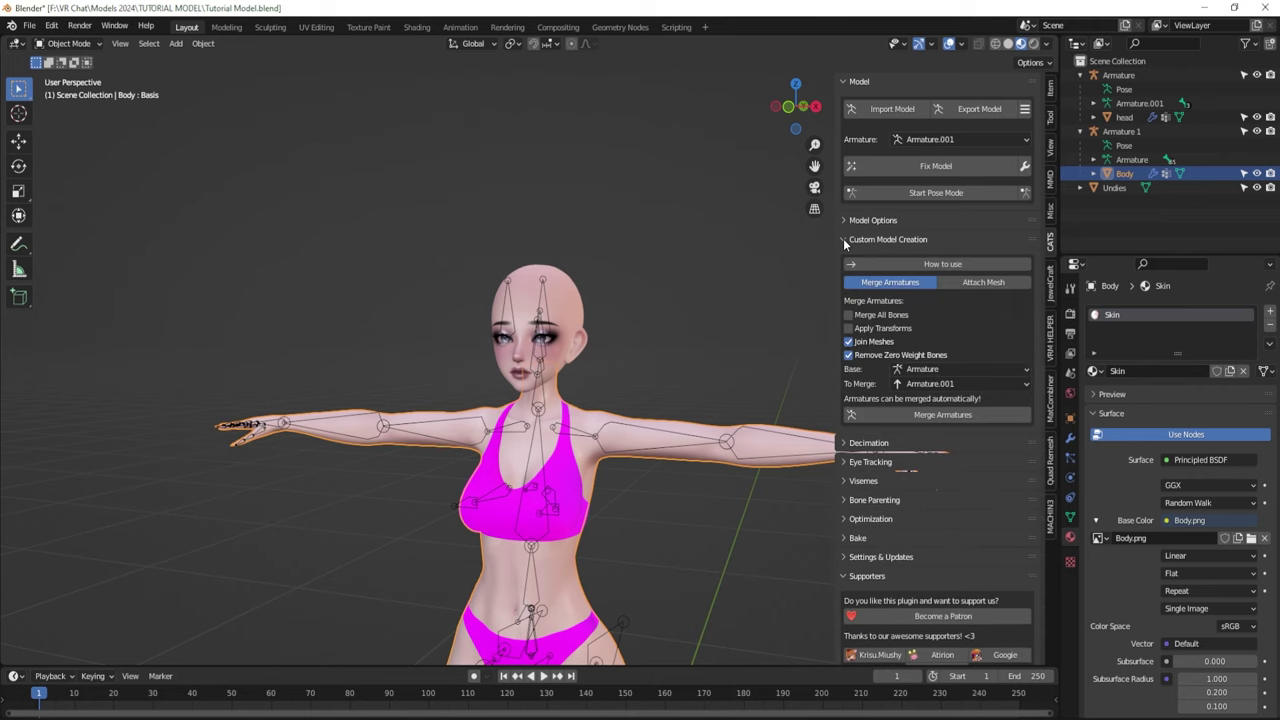
{"action": "left_click", "coordinate": [848, 342]}
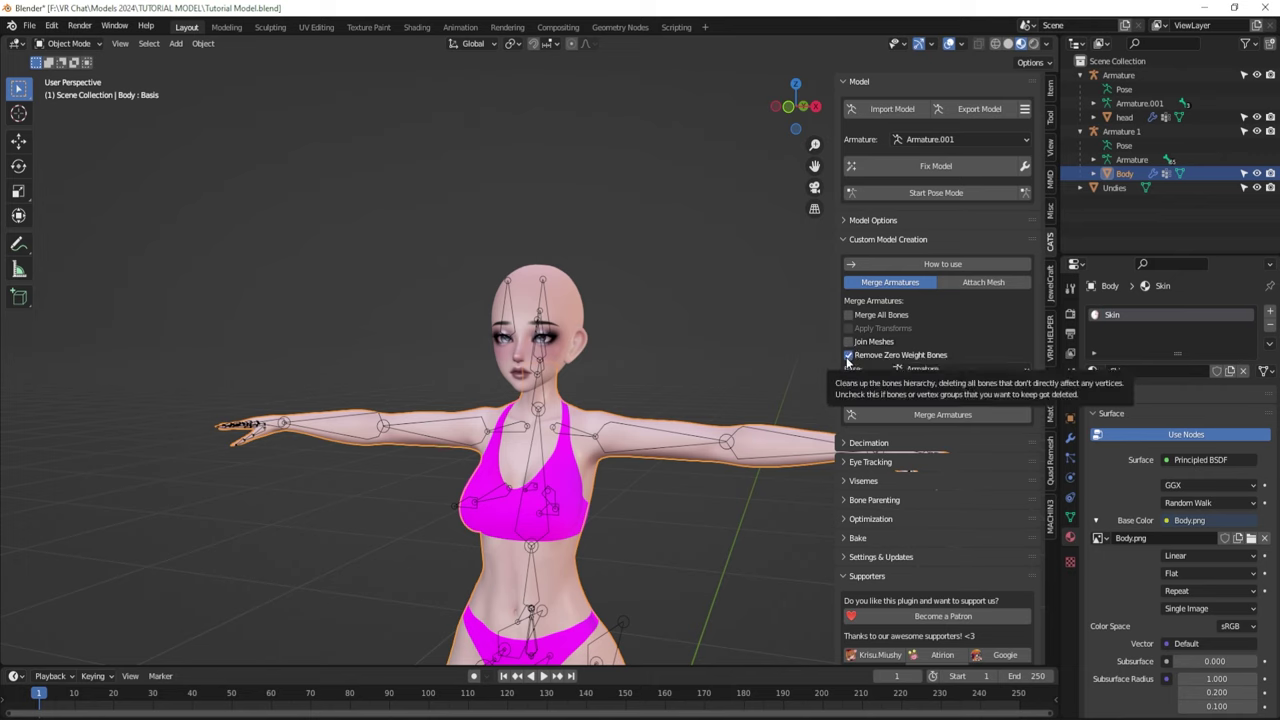
{"action": "left_click", "coordinate": [849, 356]}
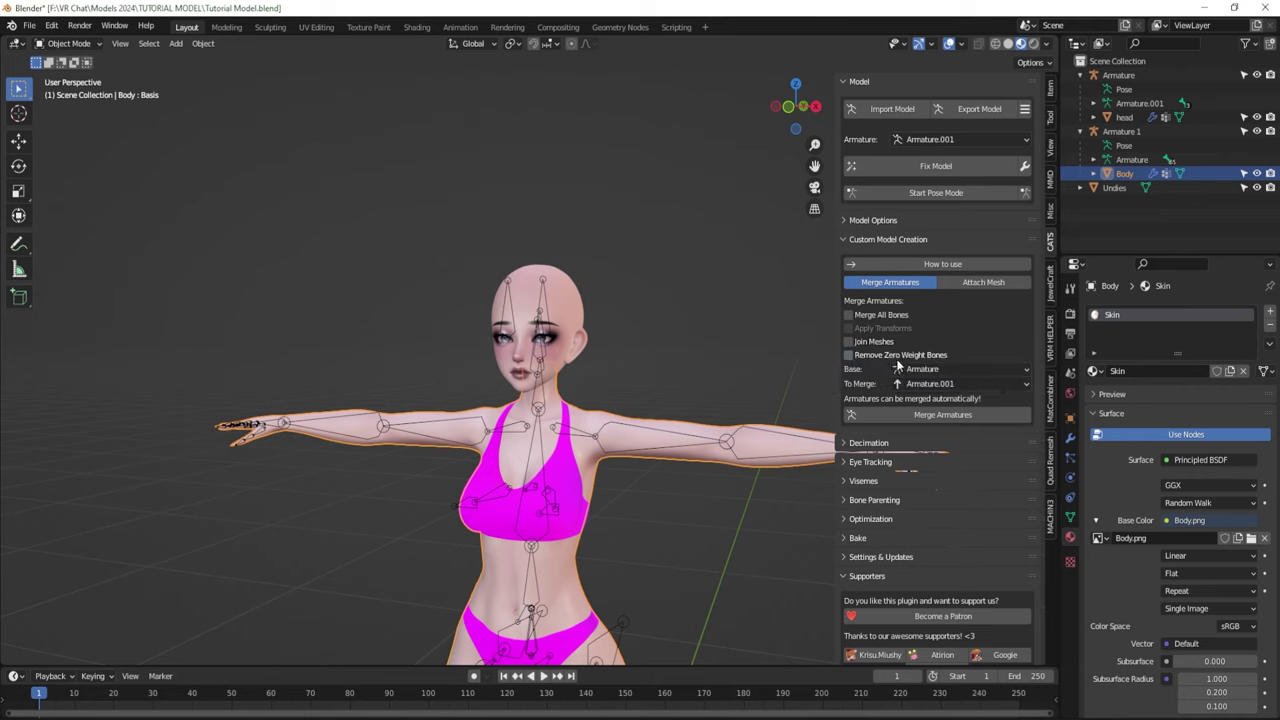
{"action": "left_click", "coordinate": [848, 316]}
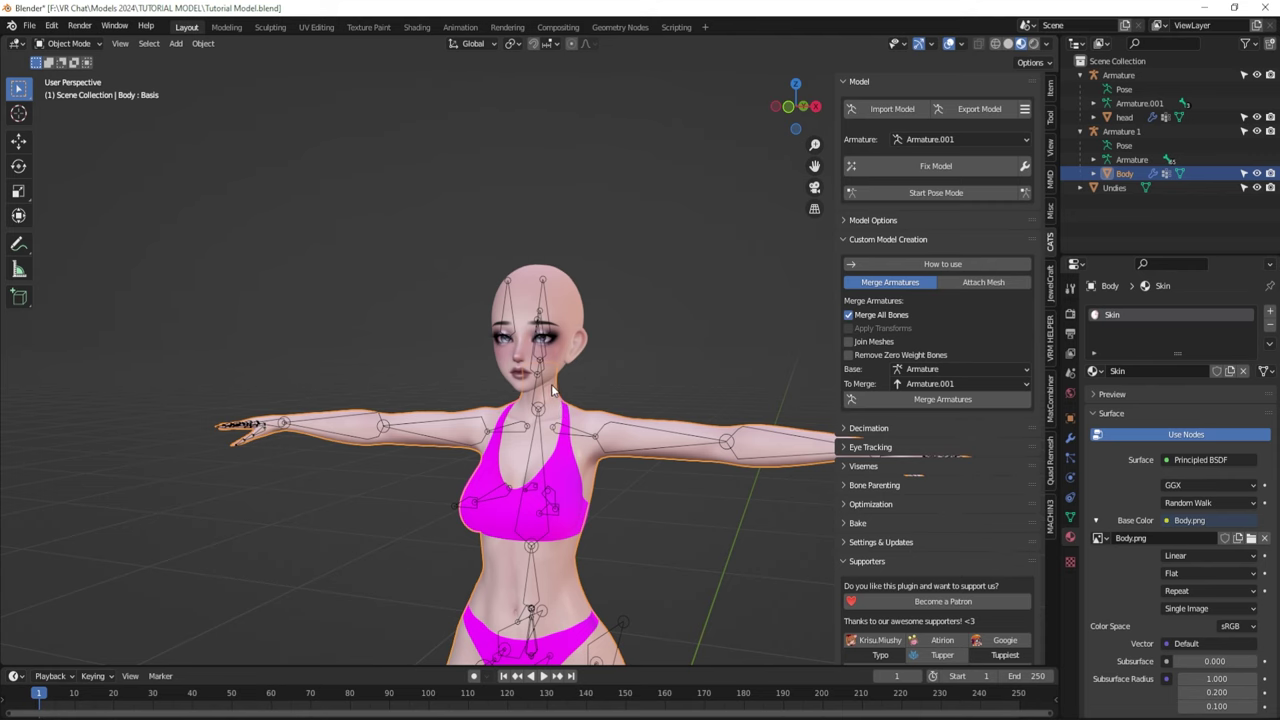
- Merge Armature.001 into the base Armature with CATS
{"action": "scroll", "coordinate": [552, 388], "scroll_direction": "up", "scroll_amount": 5}
{"action": "middle_click_drag", "start_coordinate": [552, 388], "coordinate": [511, 372]}
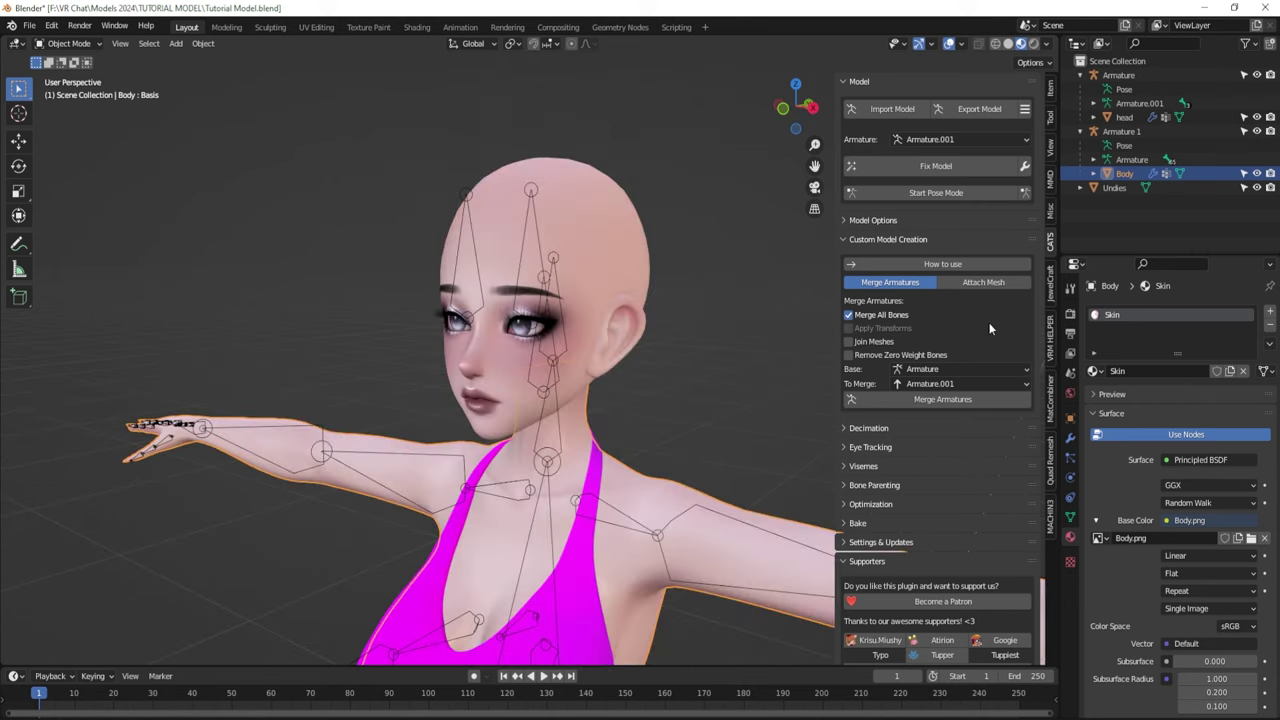
{"action": "left_click", "coordinate": [941, 401]}
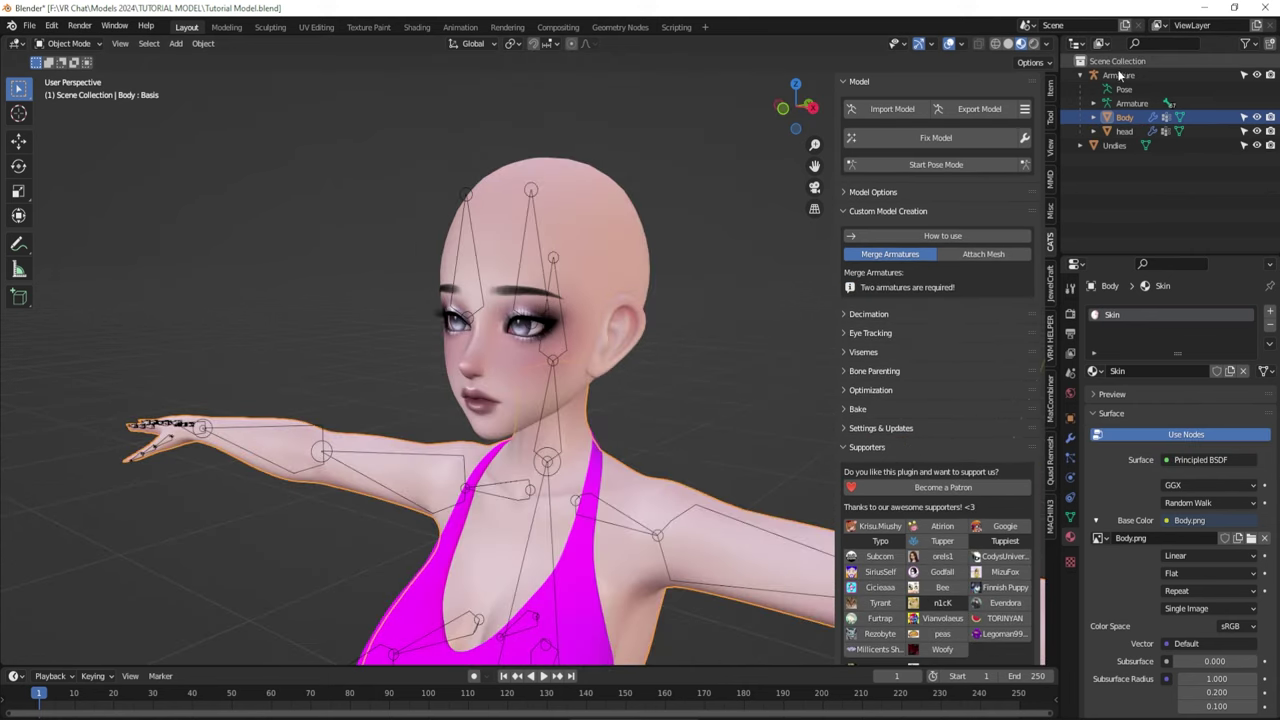
- Examine the head mesh and the merged armature's bones from the side and front of the avatar
{"action": "left_click", "coordinate": [1125, 132]}
{"action": "middle_click_drag", "start_coordinate": [250, 340], "coordinate": [523, 380]}
{"action": "scroll", "coordinate": [695, 350], "scroll_direction": "down", "scroll_amount": 3}
{"action": "scroll", "coordinate": [567, 318], "scroll_direction": "up", "scroll_amount": 4}
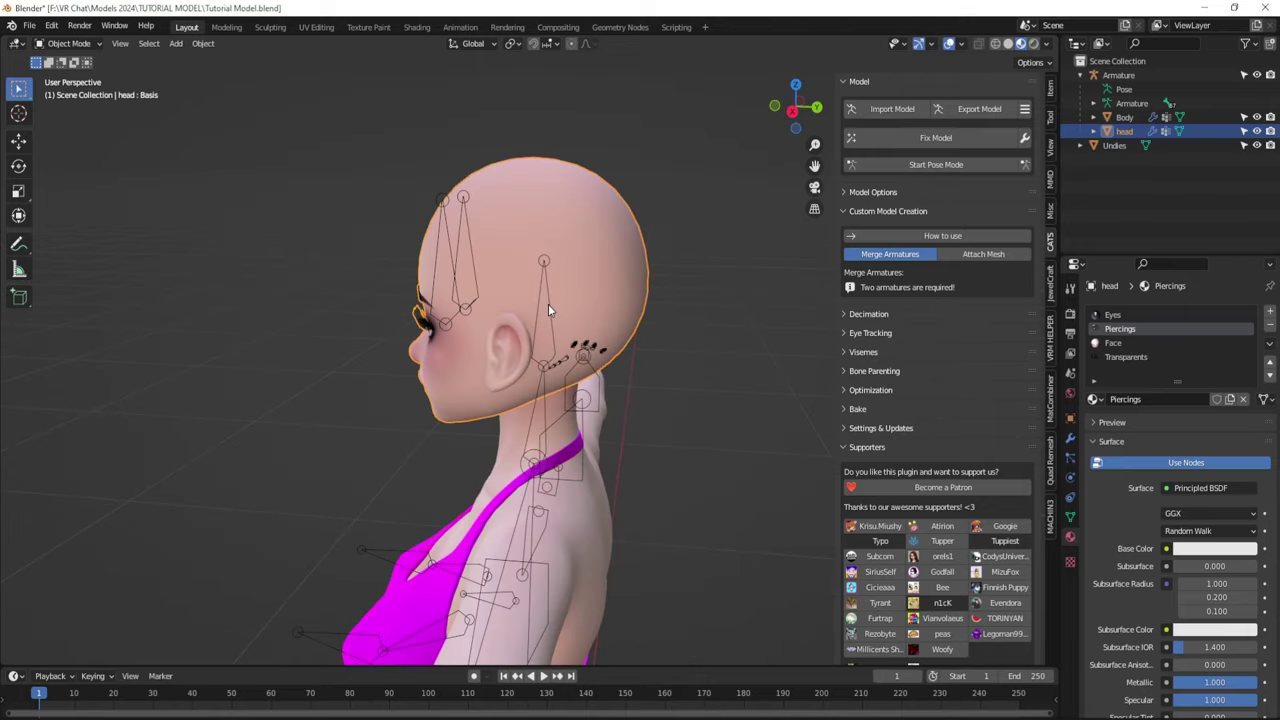
{"action": "left_click", "coordinate": [548, 310]}
{"action": "scroll", "coordinate": [428, 376], "scroll_direction": "down", "scroll_amount": 6}
{"action": "left_click", "coordinate": [428, 376]}
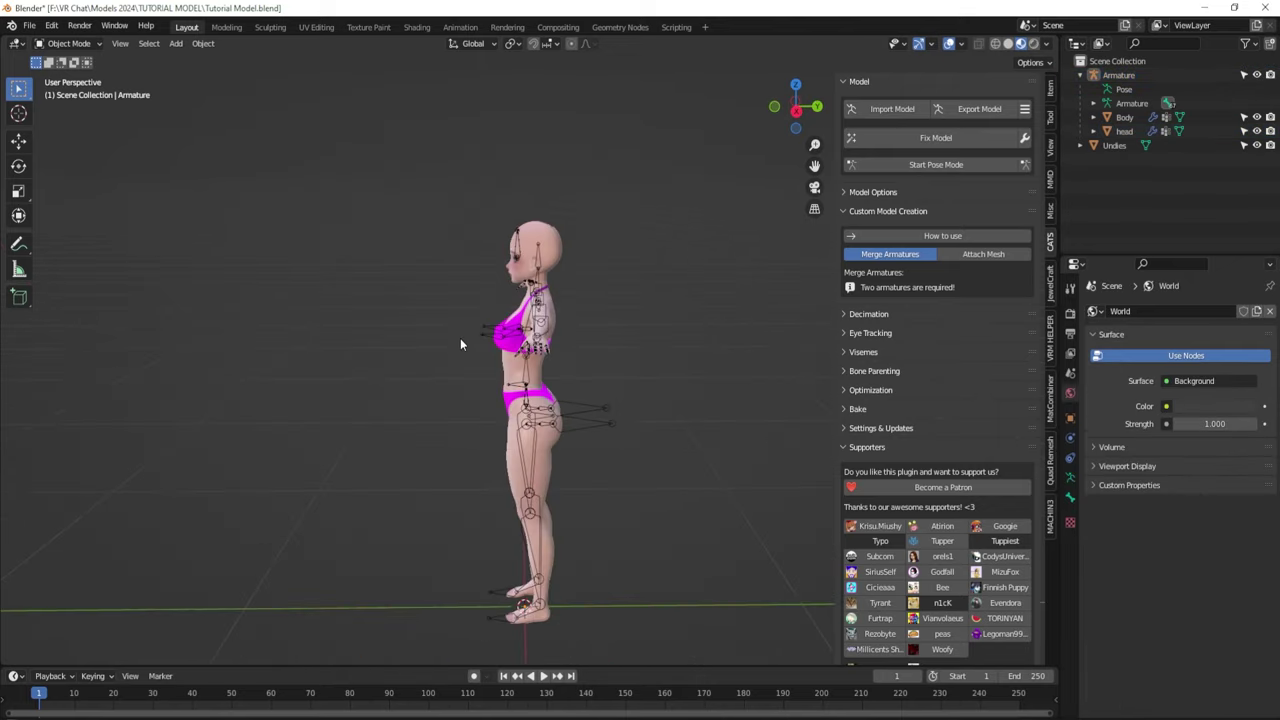
{"action": "middle_click_drag", "start_coordinate": [460, 338], "coordinate": [599, 331]}
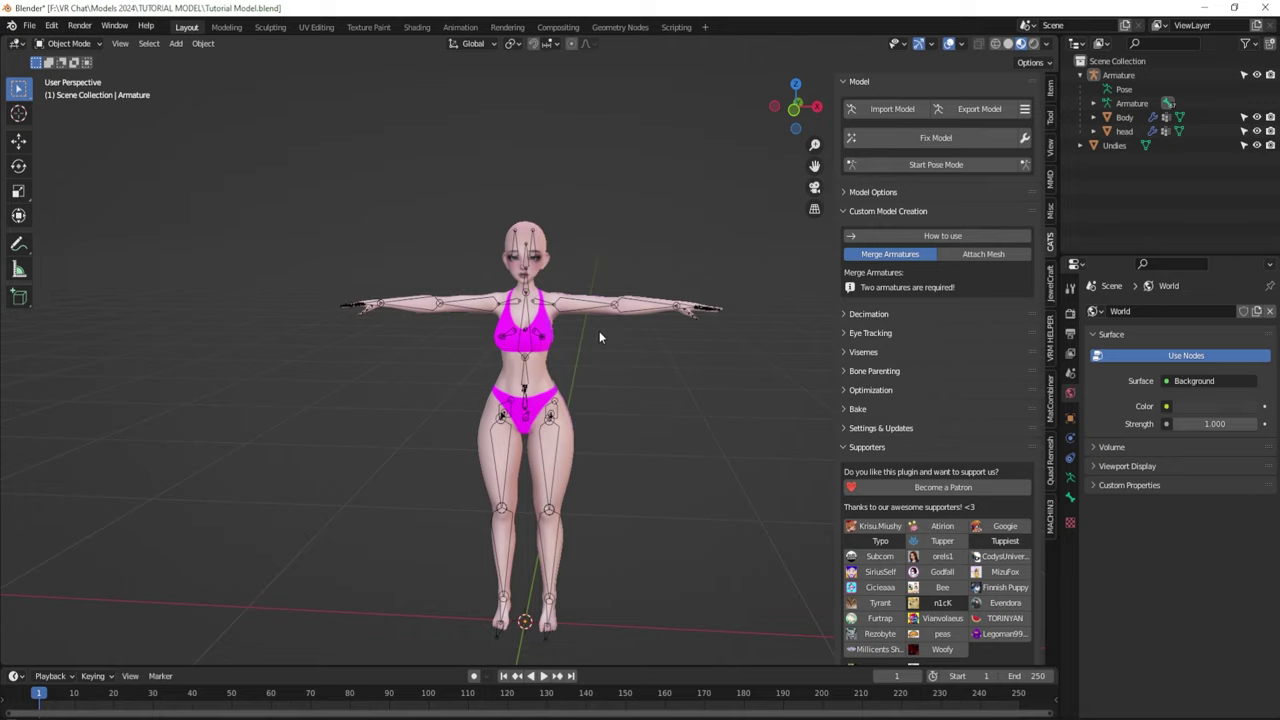
{"action": "scroll", "coordinate": [597, 332], "scroll_direction": "up", "scroll_amount": 4}
{"action": "middle_click_drag", "start_coordinate": [649, 371], "coordinate": [623, 347]}
{"action": "scroll", "coordinate": [643, 373], "scroll_direction": "down", "scroll_amount": 3}
{"action": "scroll", "coordinate": [623, 347], "scroll_direction": "up", "scroll_amount": 3}
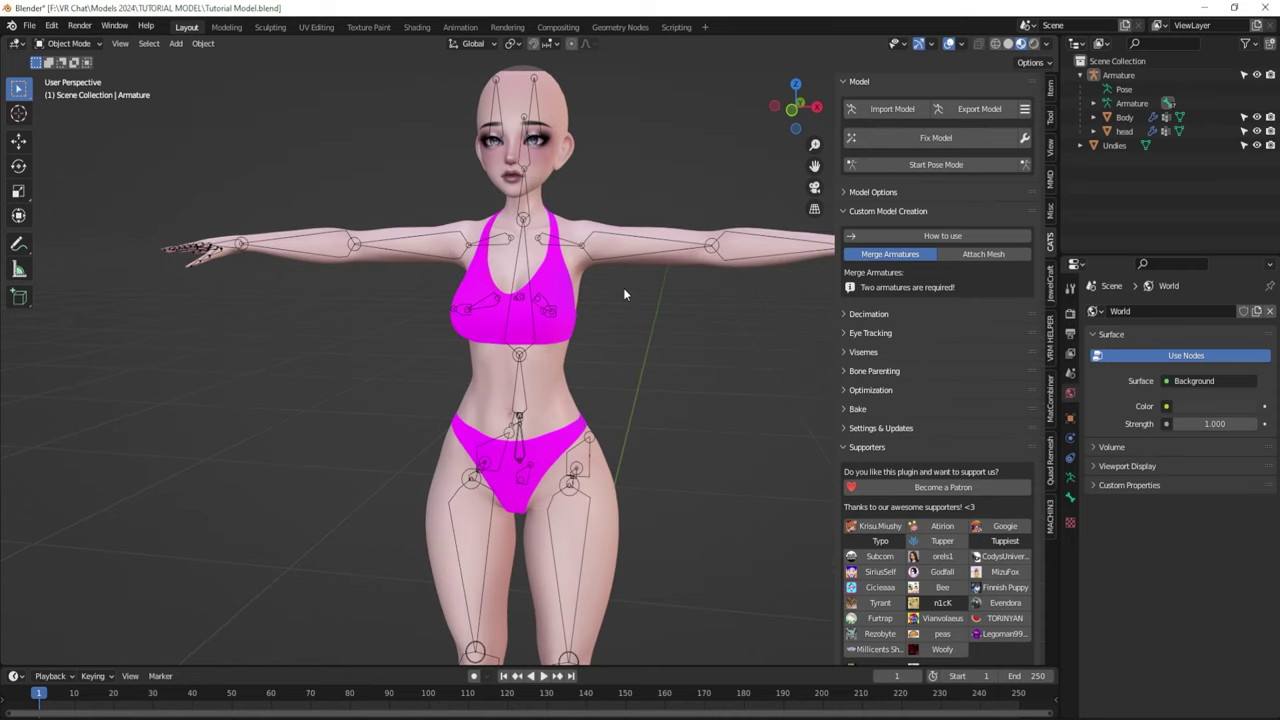
{"action": "middle_click_drag", "start_coordinate": [752, 301], "coordinate": [743, 328]}
{"action": "scroll", "coordinate": [768, 319], "scroll_direction": "down", "scroll_amount": 2}
{"action": "scroll", "coordinate": [734, 331], "scroll_direction": "up", "scroll_amount": 3}
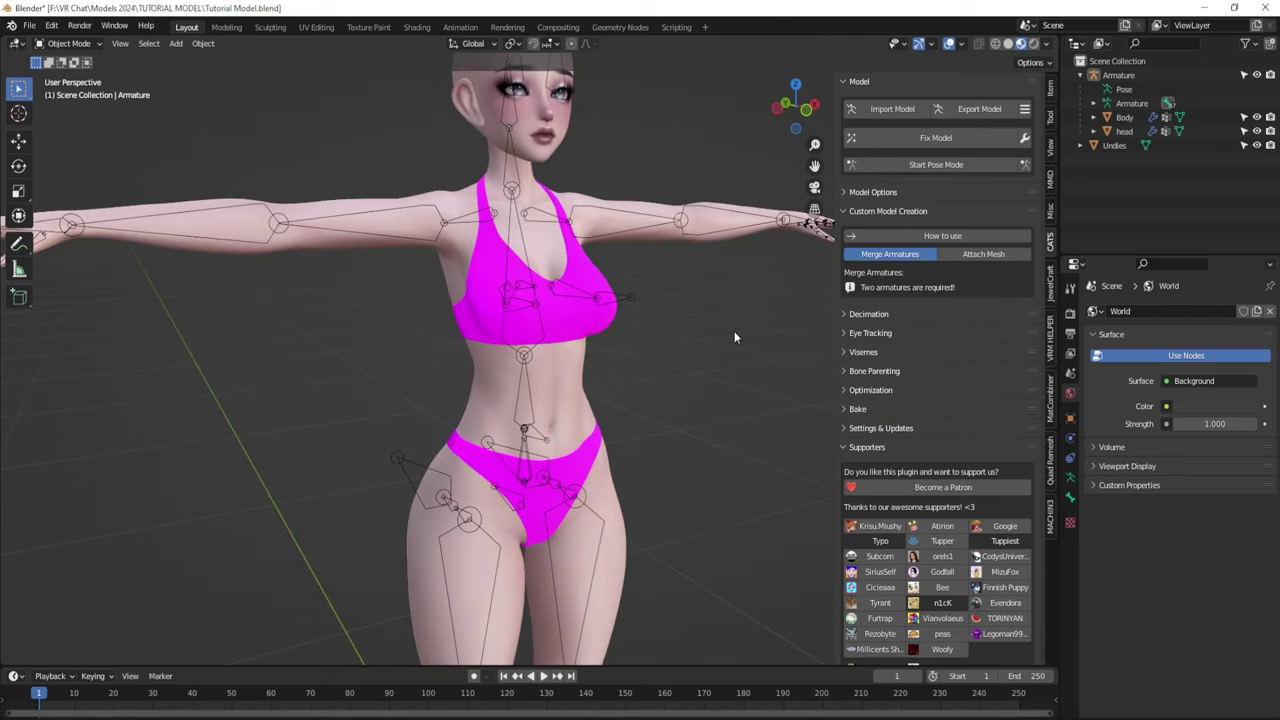
{"action": "scroll", "coordinate": [734, 337], "scroll_direction": "down", "scroll_amount": 2}
{"action": "mouse_move", "coordinate": [614, 341]}
{"action": "middle_mouse_down"}
{"action": "mouse_move", "coordinate": [476, 349]}
{"action": "mouse_move", "coordinate": [599, 347]}
{"action": "middle_mouse_up"}
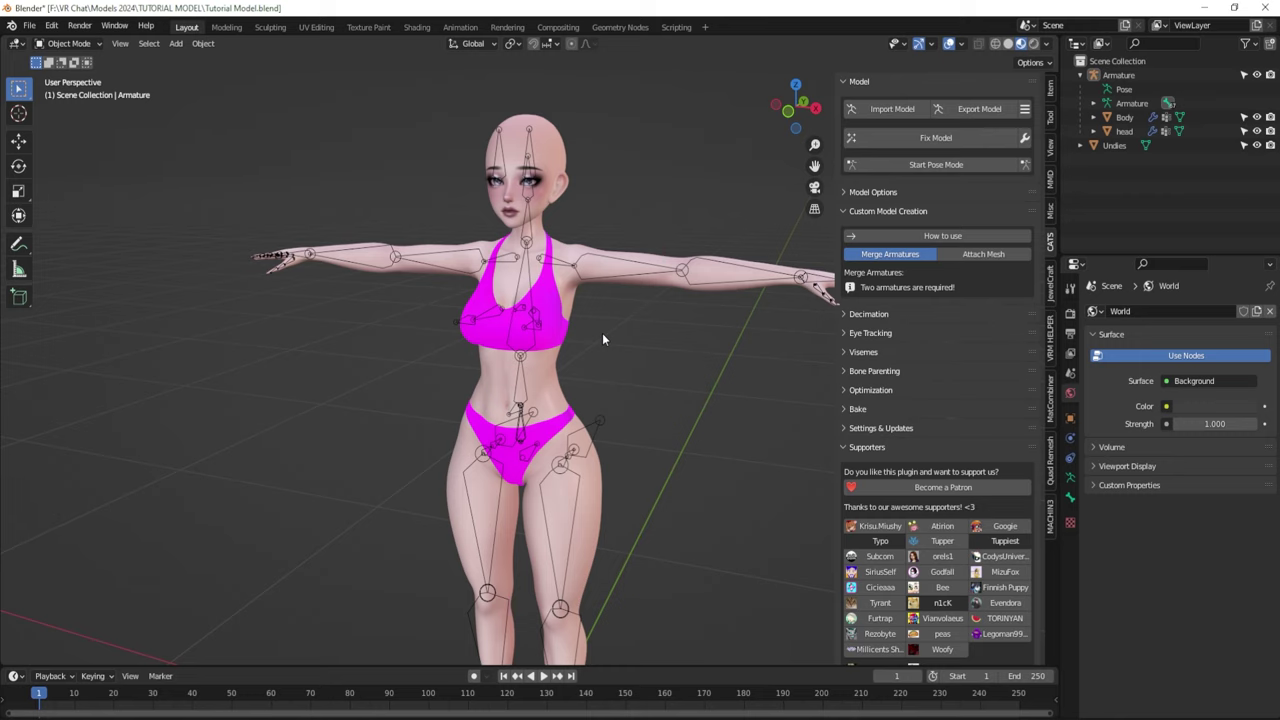
{"action": "scroll", "coordinate": [602, 337], "scroll_direction": "down", "scroll_amount": 2}
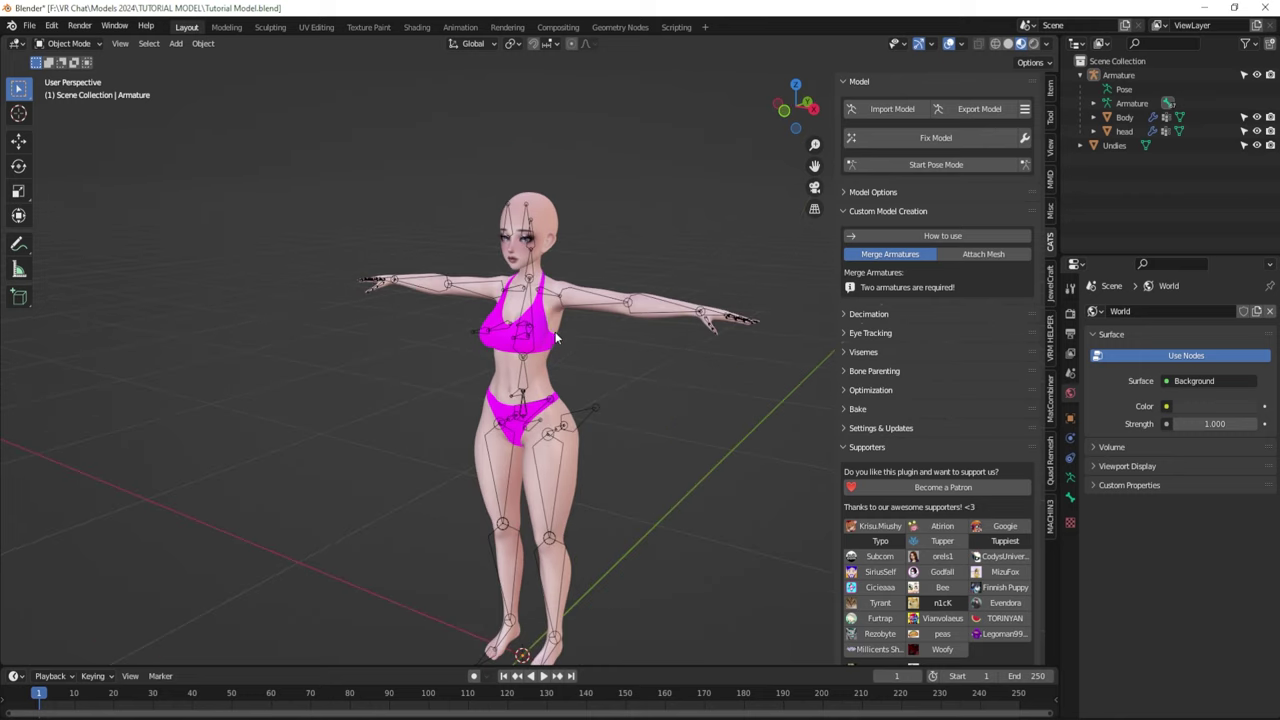
{"action": "middle_click_drag", "start_coordinate": [602, 337], "coordinate": [631, 362]}
{"action": "scroll", "coordinate": [615, 333], "scroll_direction": "up", "scroll_amount": 2}
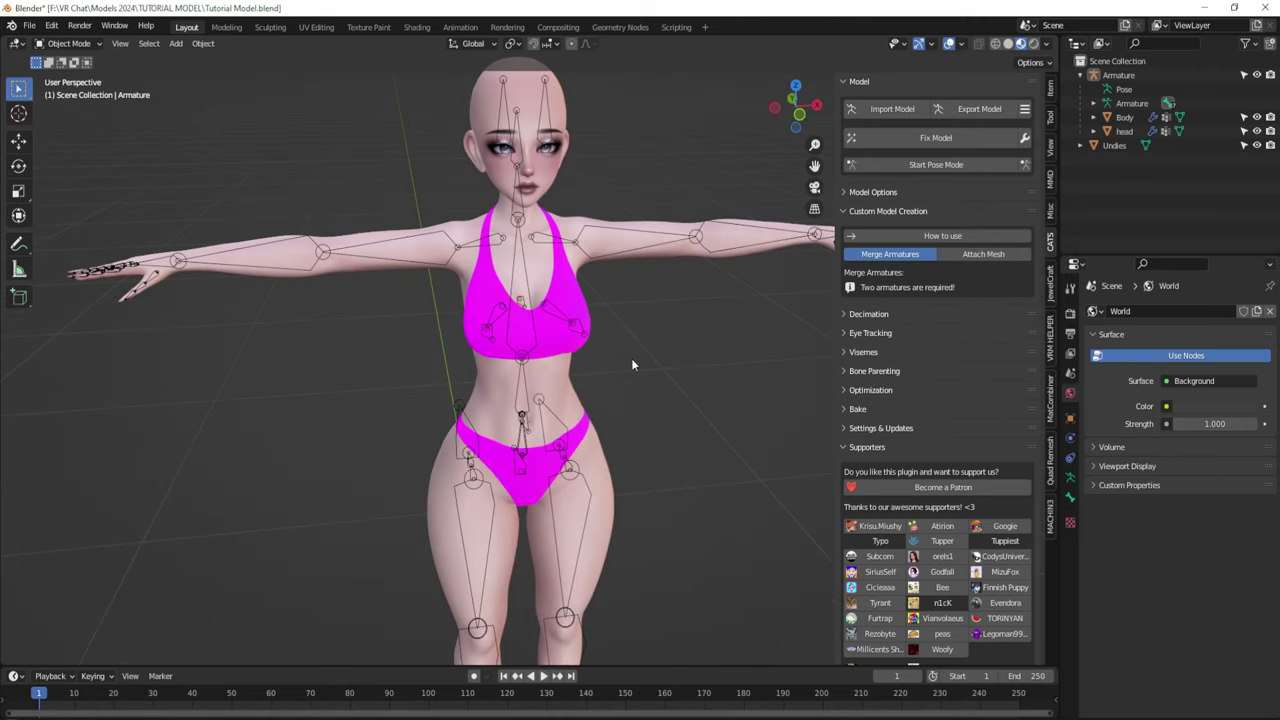
{"action": "scroll", "coordinate": [631, 362], "scroll_direction": "down", "scroll_amount": 1}
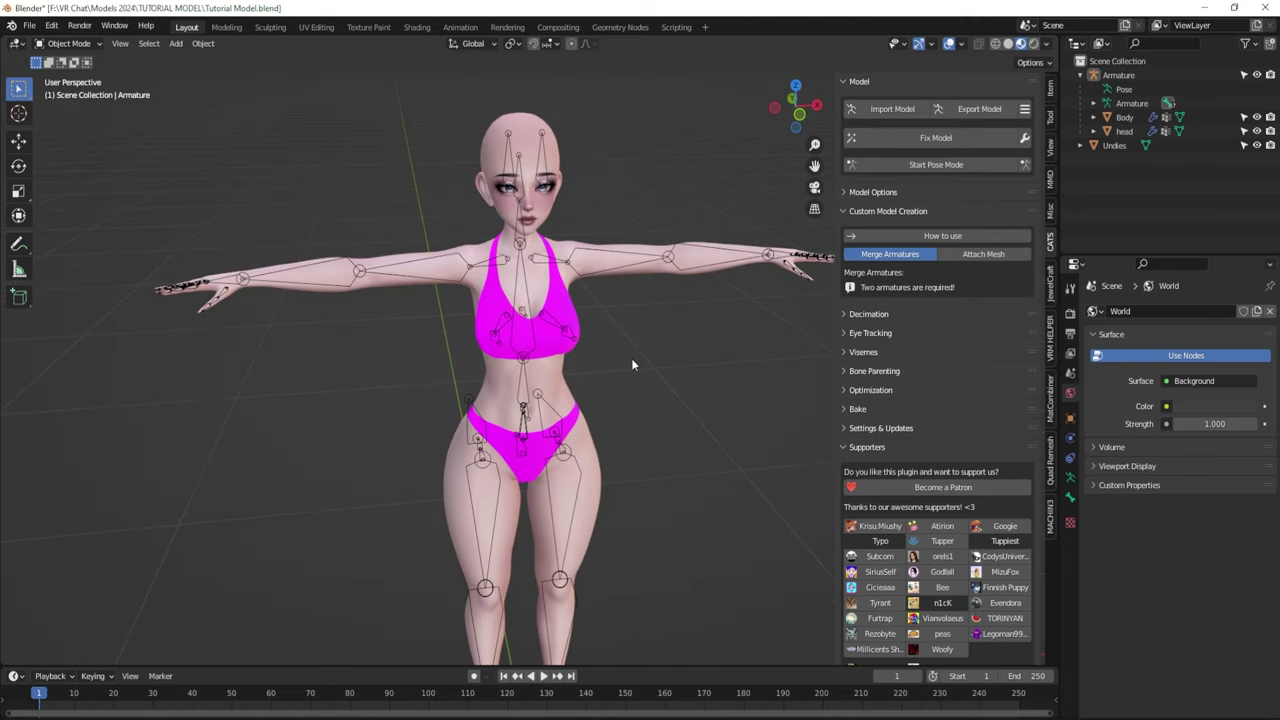